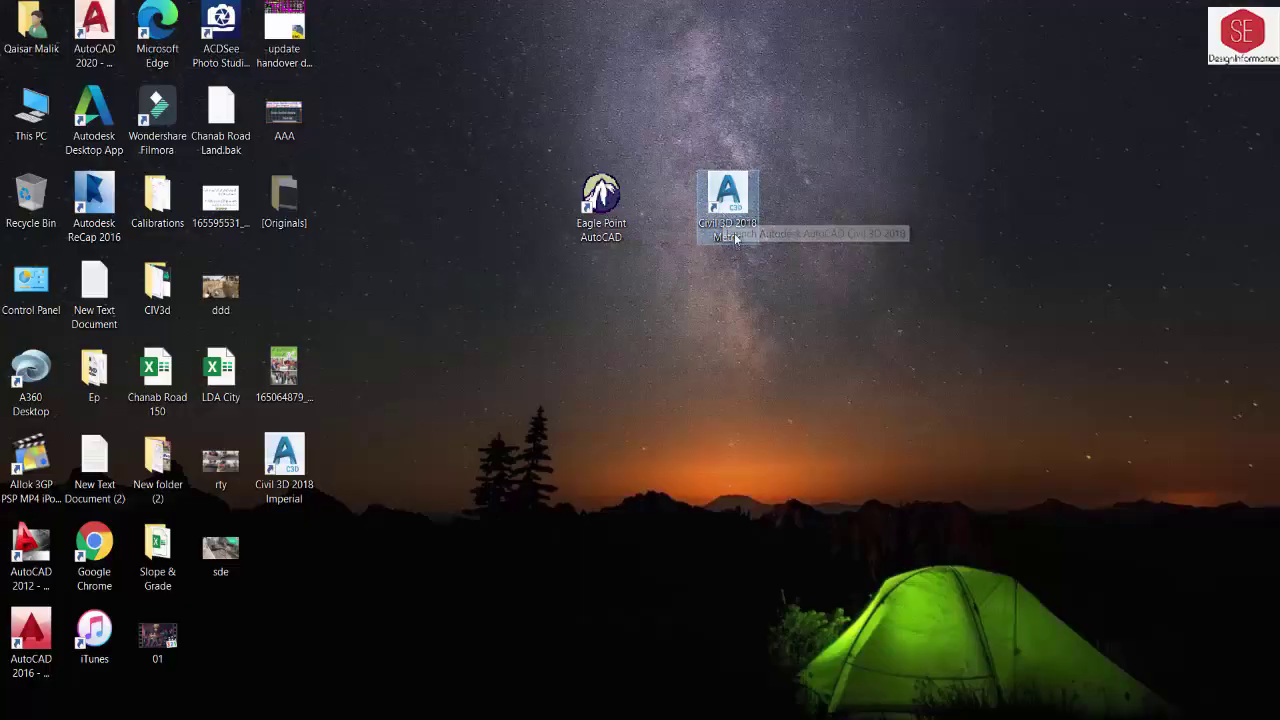
# Launch Eagle Point from its desktop shortcut and nudge the project Open dialog up-left
pyautogui.doubleClick(603, 203)
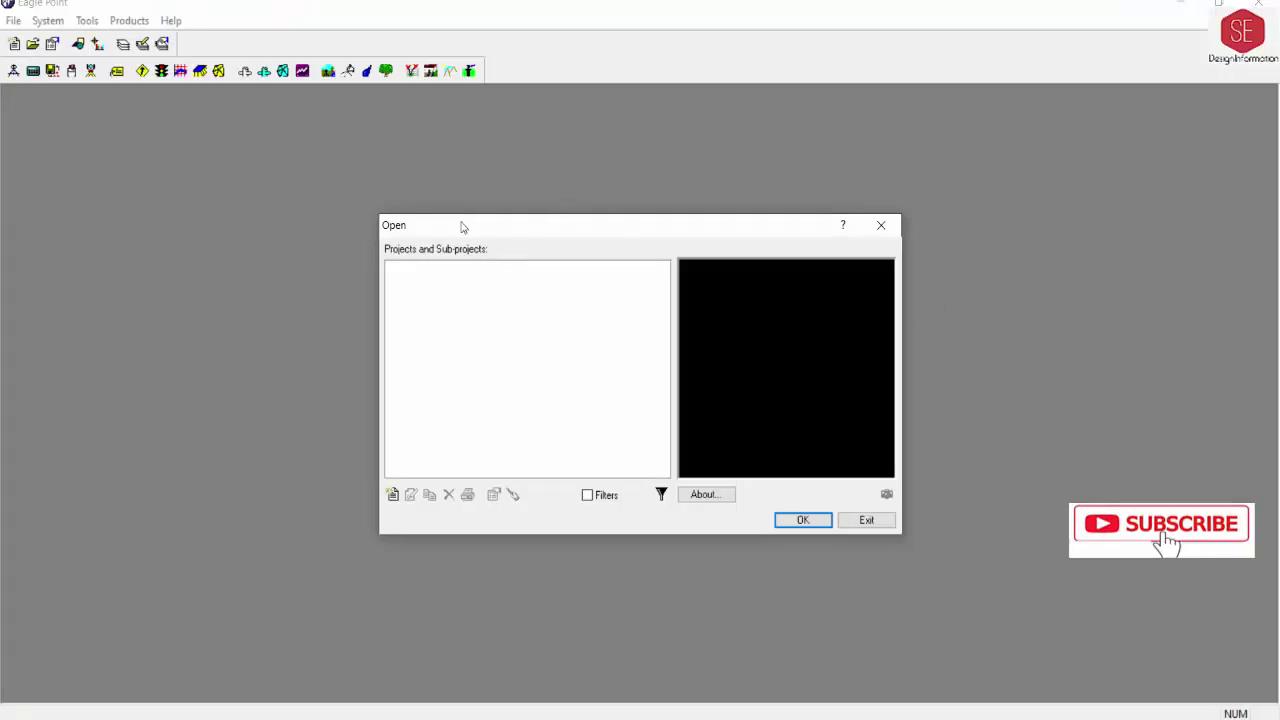
pyautogui.moveTo(462, 227); pyautogui.dragTo(440, 219)
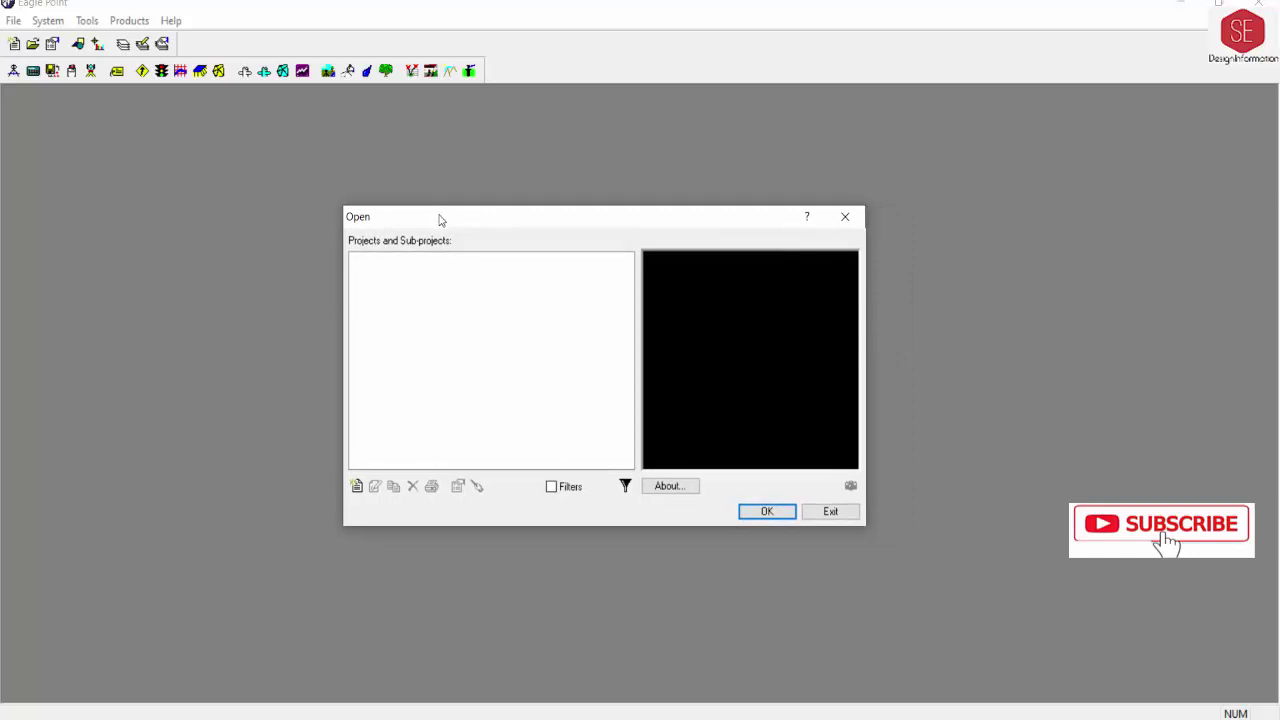
# Start a new Eagle Point Project described as 'Youtub Sample'
pyautogui.click(355, 488)
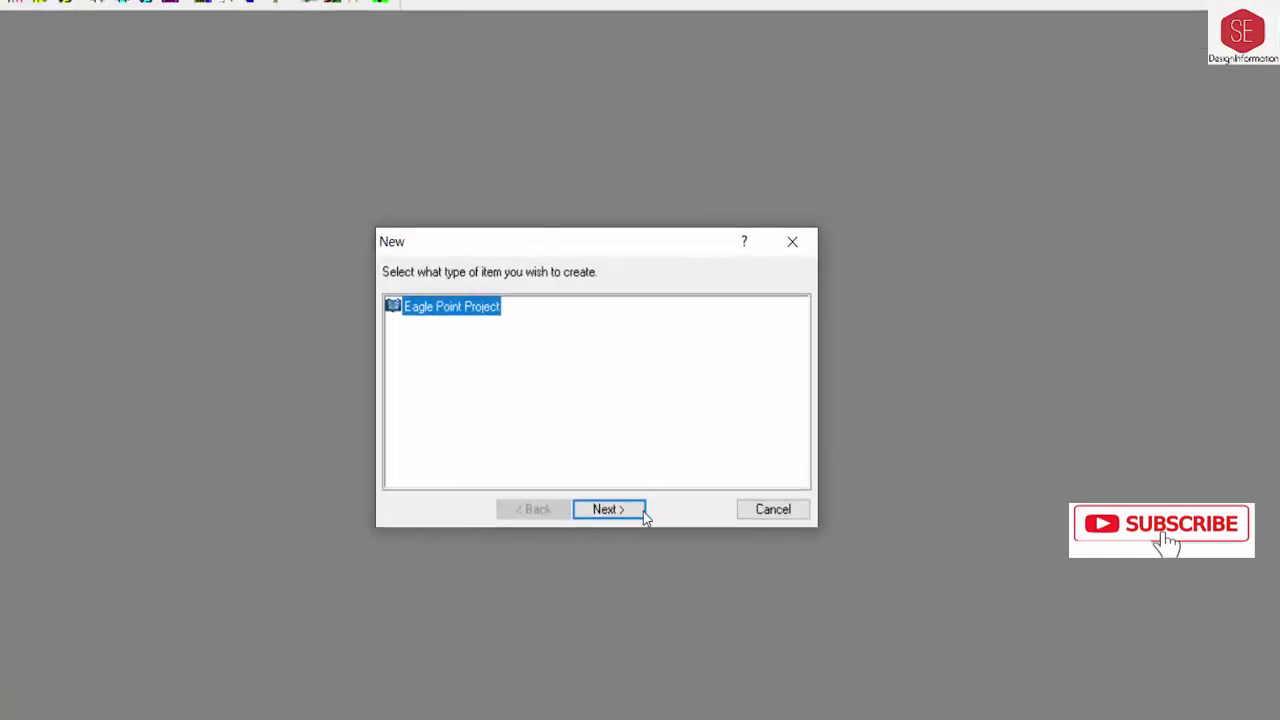
pyautogui.click(649, 478)
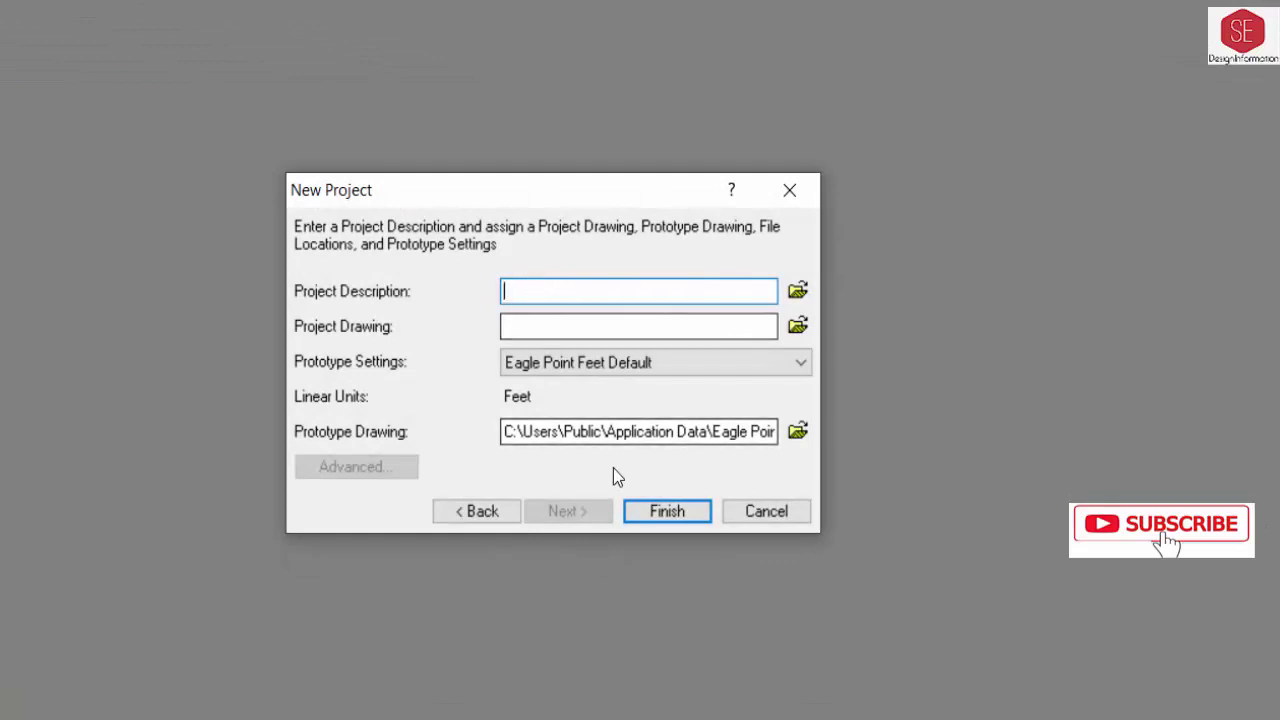
pyautogui.write('Y')
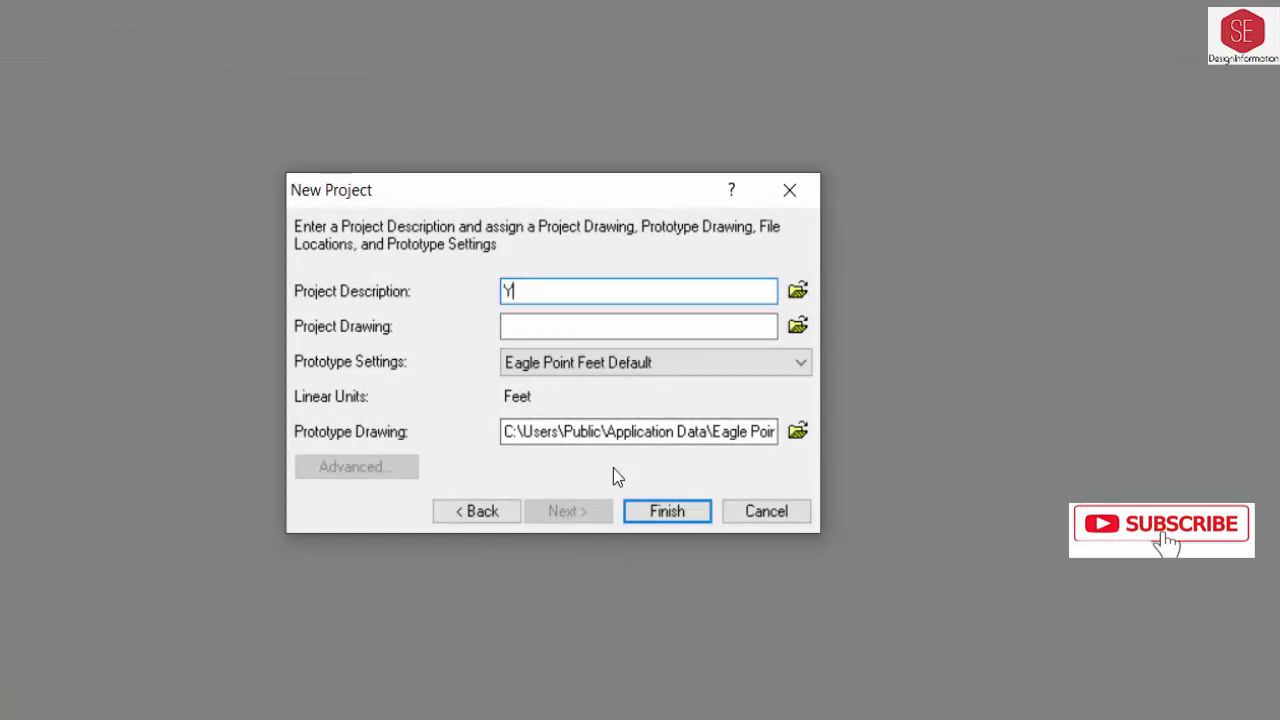
pyautogui.write('out')
pyautogui.write('ub')
pyautogui.write(' Sam')
pyautogui.write('ple')
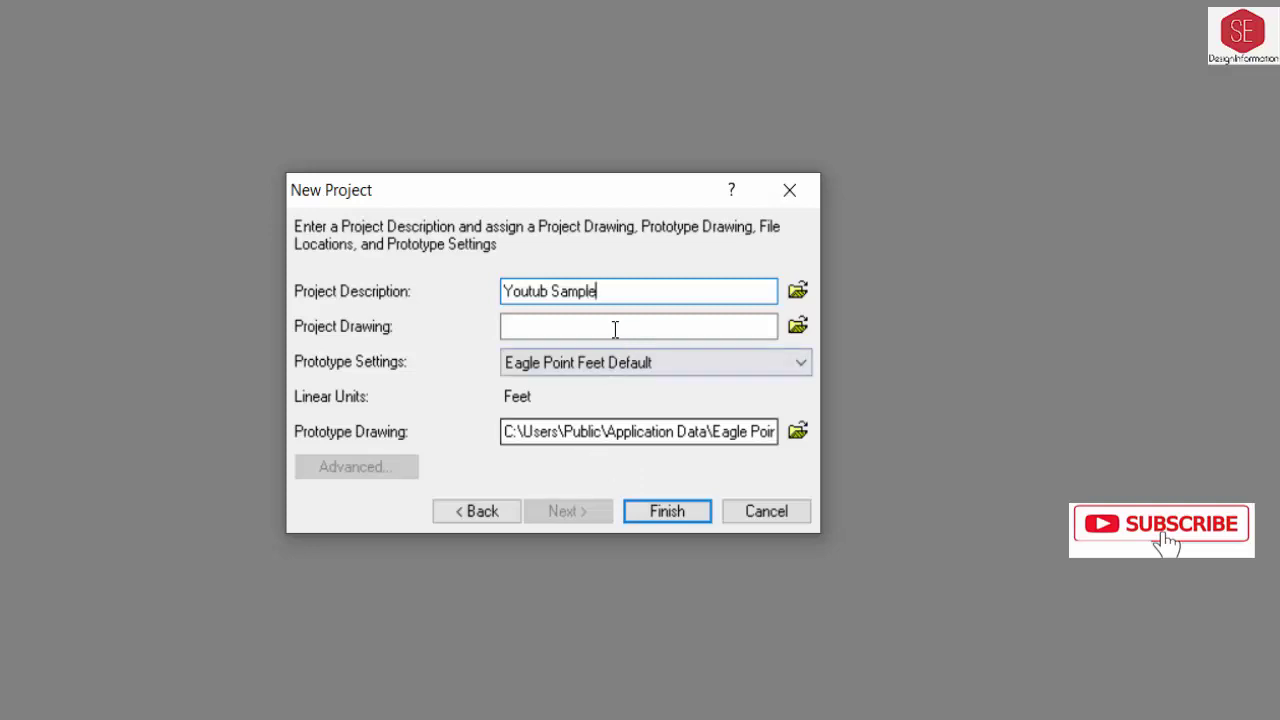
pyautogui.click(614, 328)
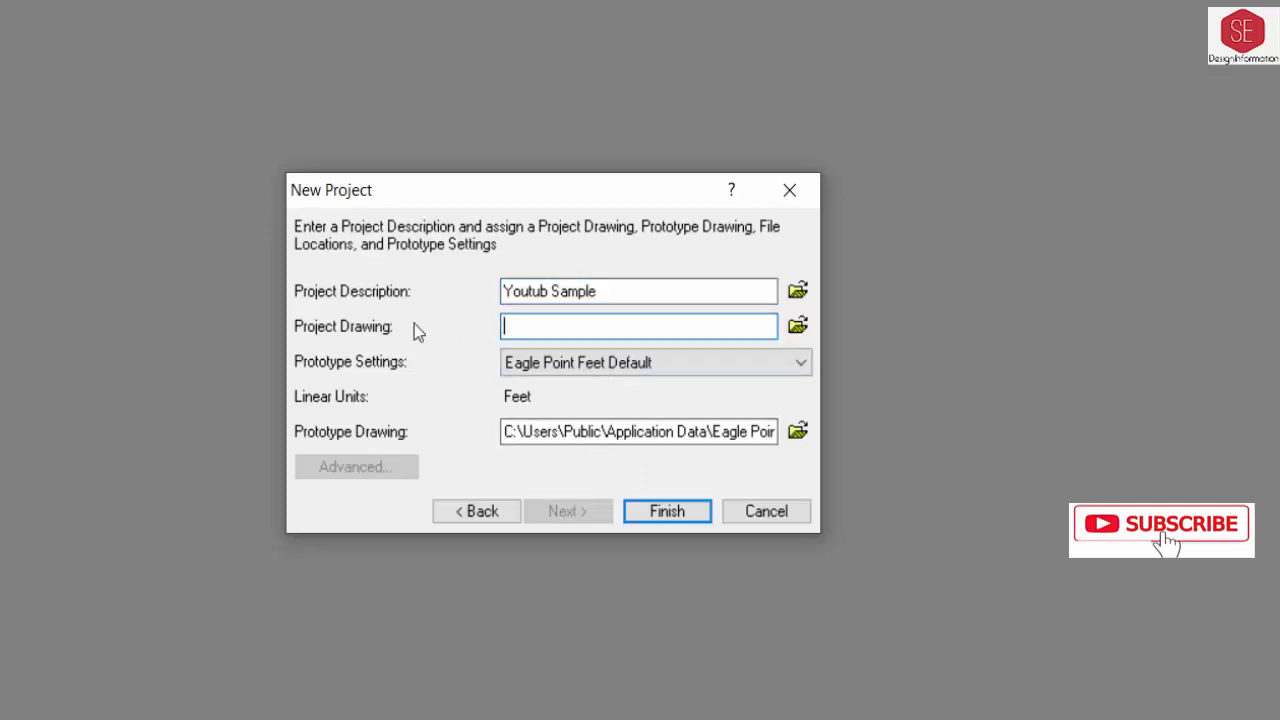
# Create a Desktop folder 'Youtube Sample' and set Sample.dwg inside it as the project drawing
pyautogui.click(797, 327)
pyautogui.rightClick(676, 324)
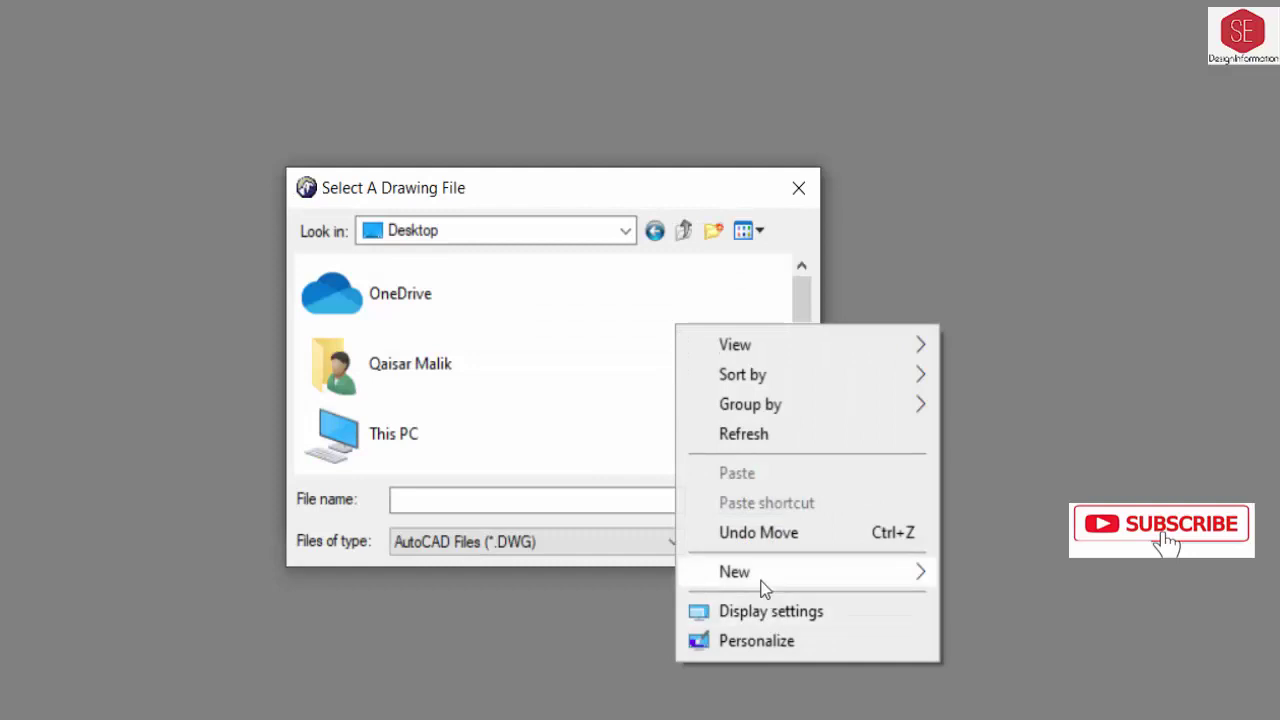
pyautogui.click(1037, 583)
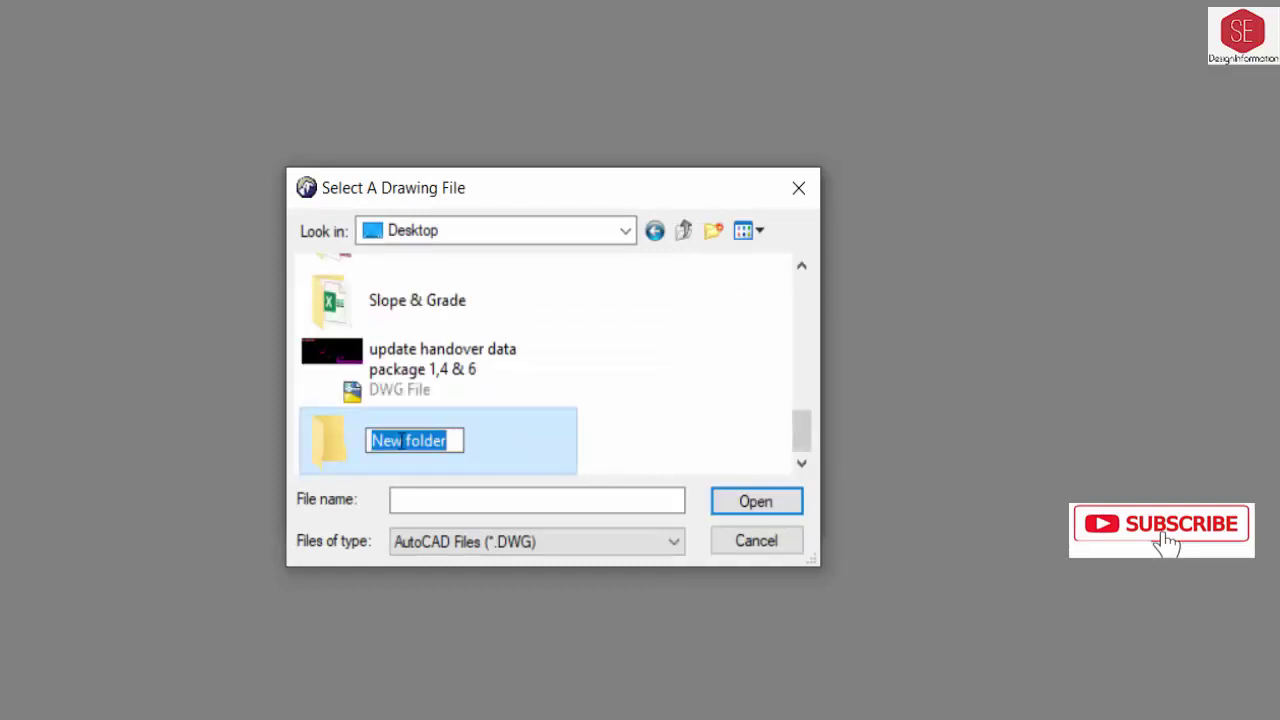
pyautogui.write('Yout')
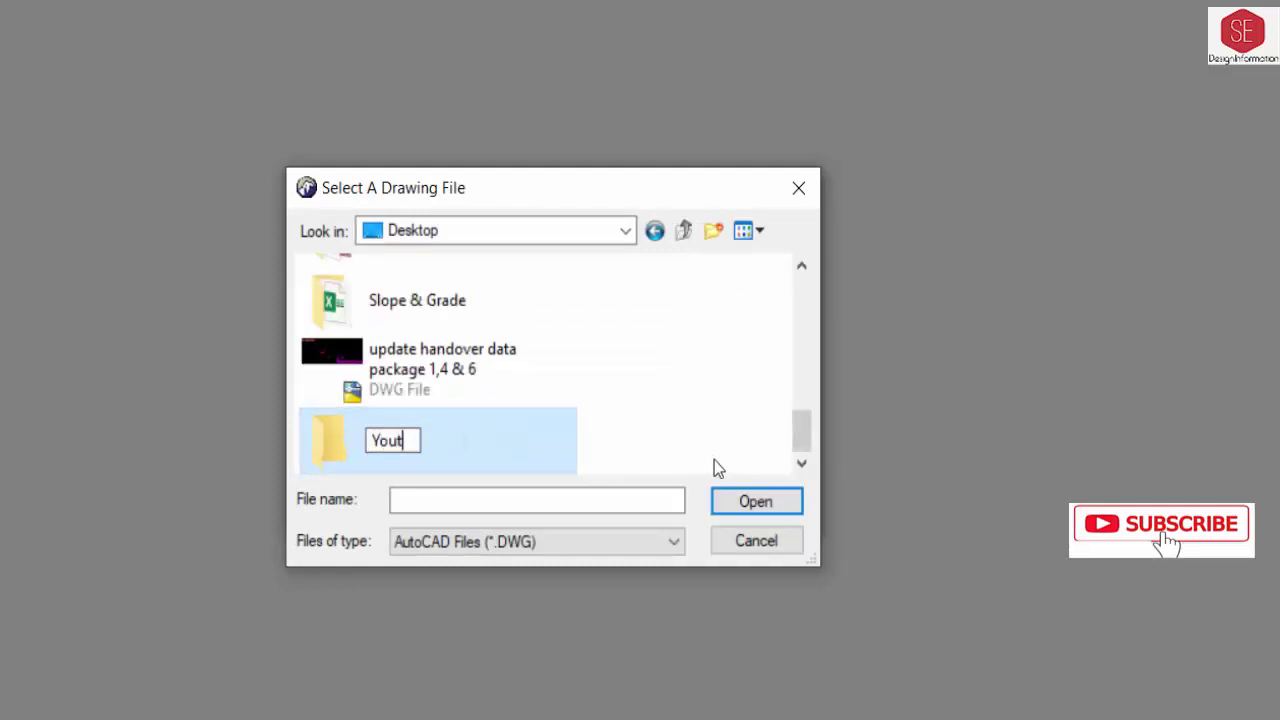
pyautogui.write('ube Sa')
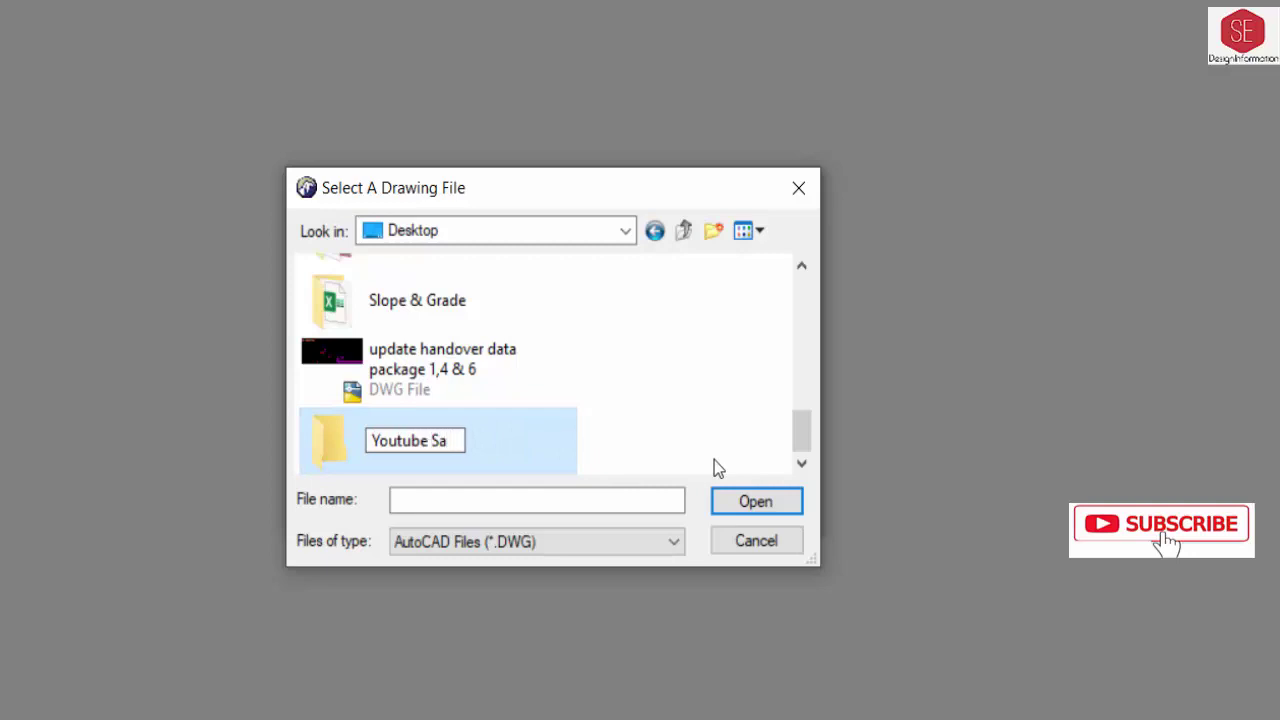
pyautogui.write('mple')
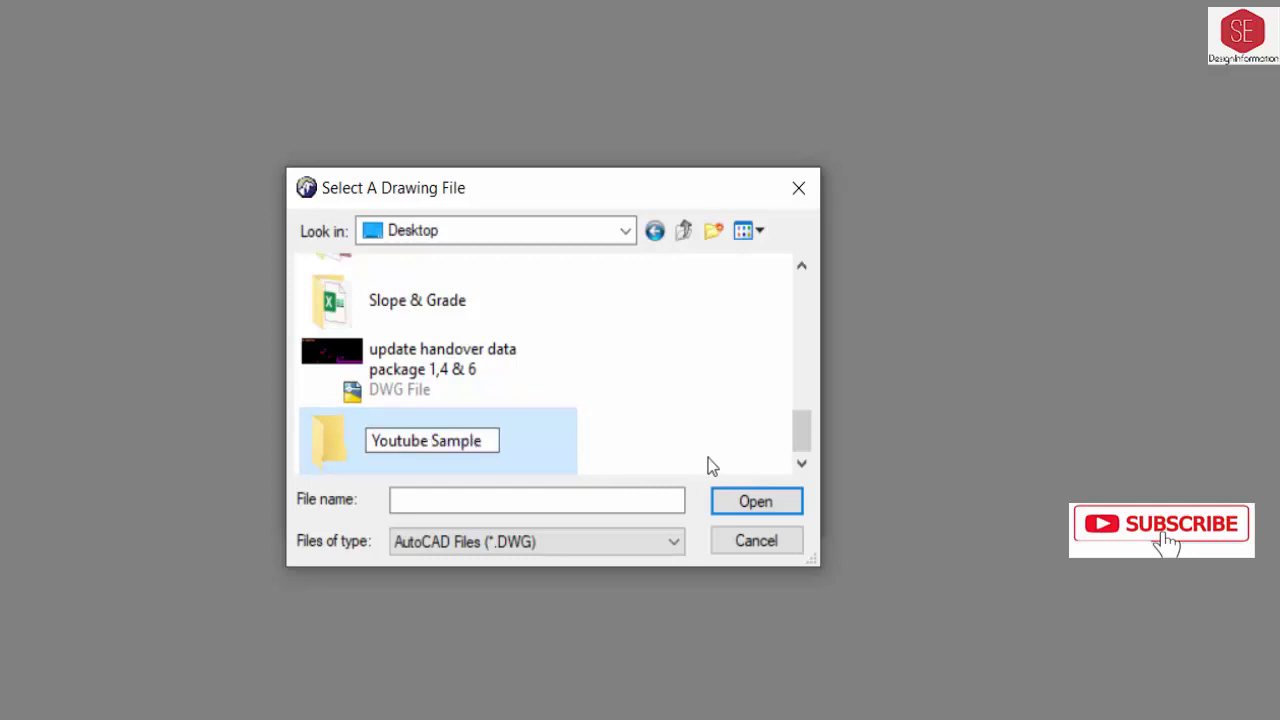
pyautogui.press('Return')
pyautogui.doubleClick(428, 450)
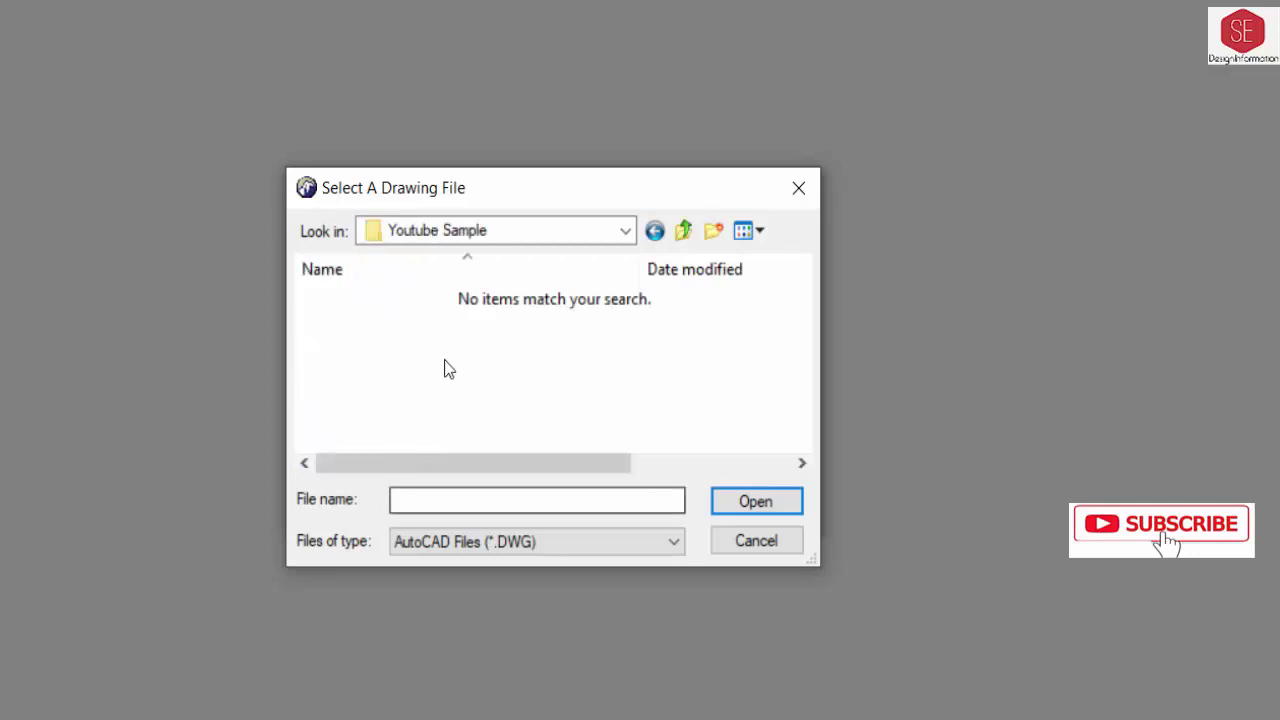
pyautogui.click(409, 505)
pyautogui.write('Sample .dwg')
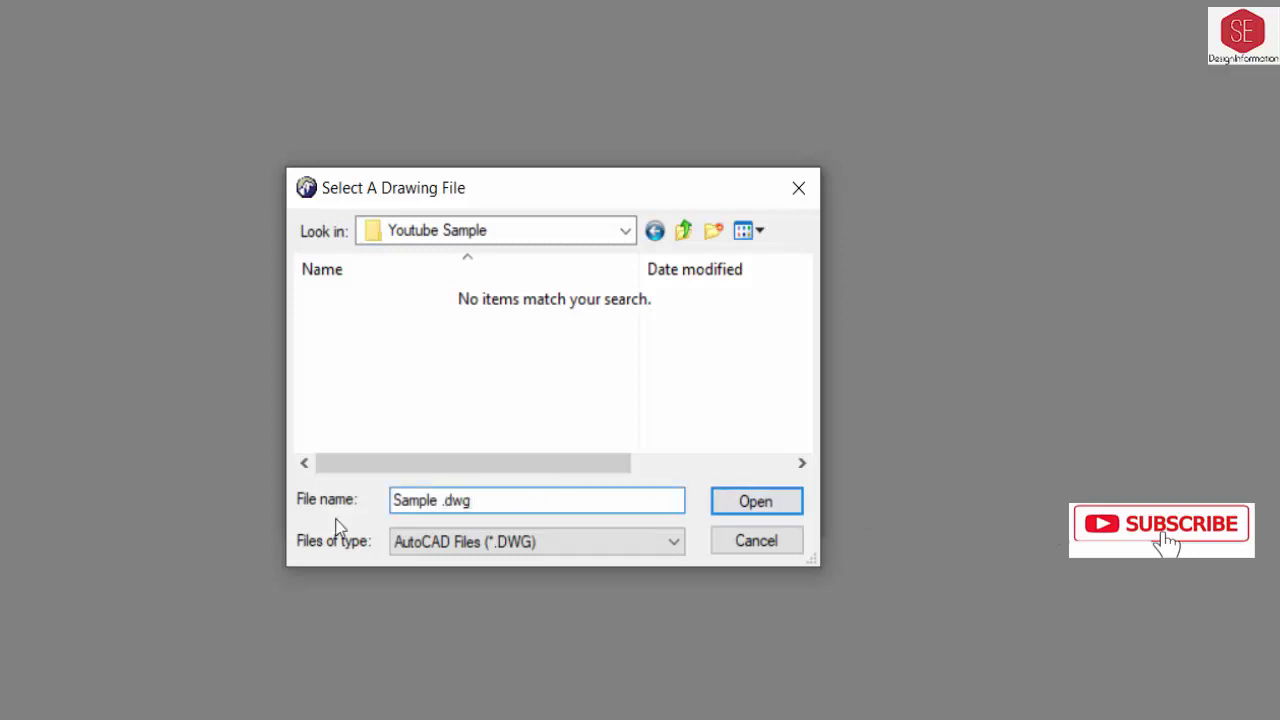
pyautogui.click(752, 503)
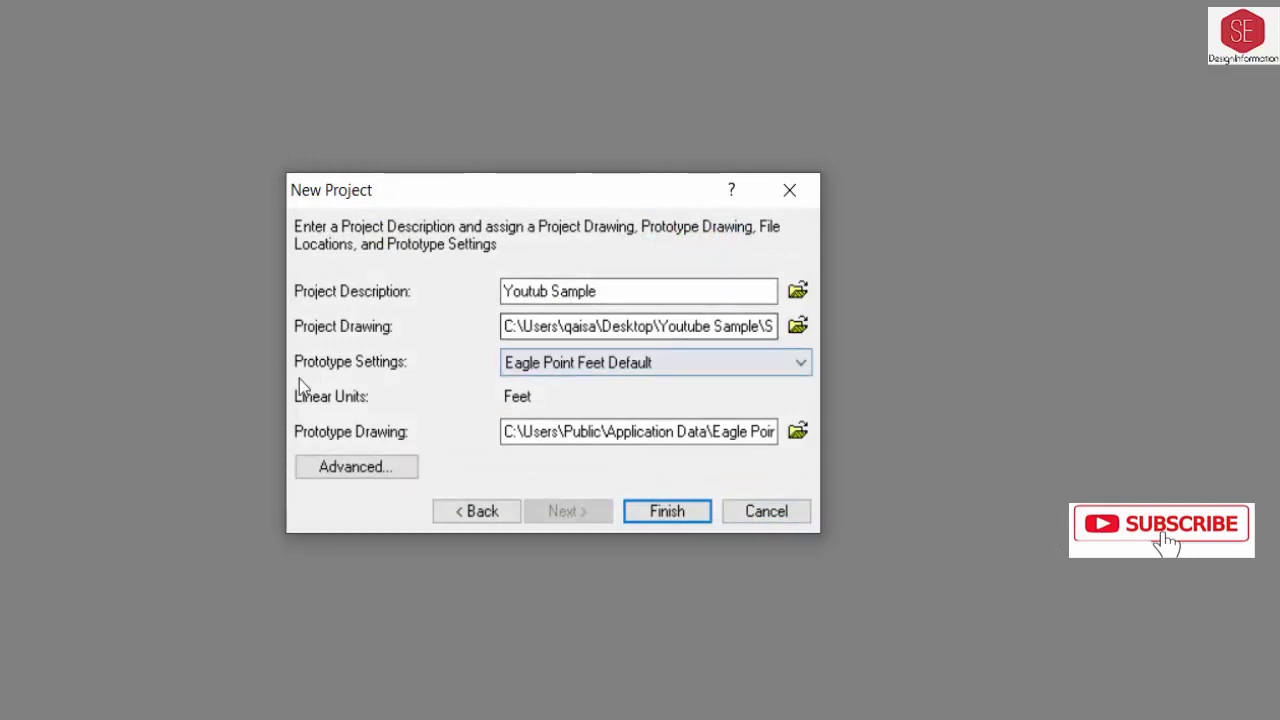
# Choose Eagle Point Meters Default prototype settings, leaving the prototype drawing unselected
pyautogui.click(541, 366)
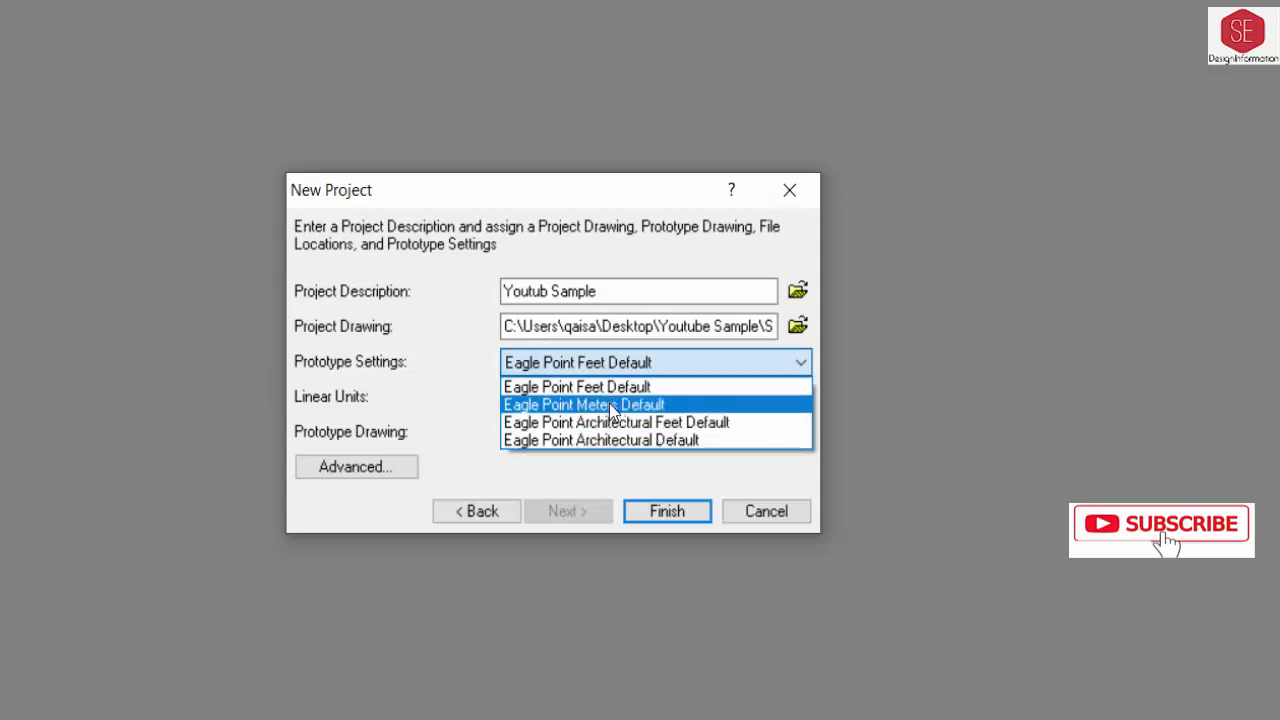
pyautogui.click(611, 404)
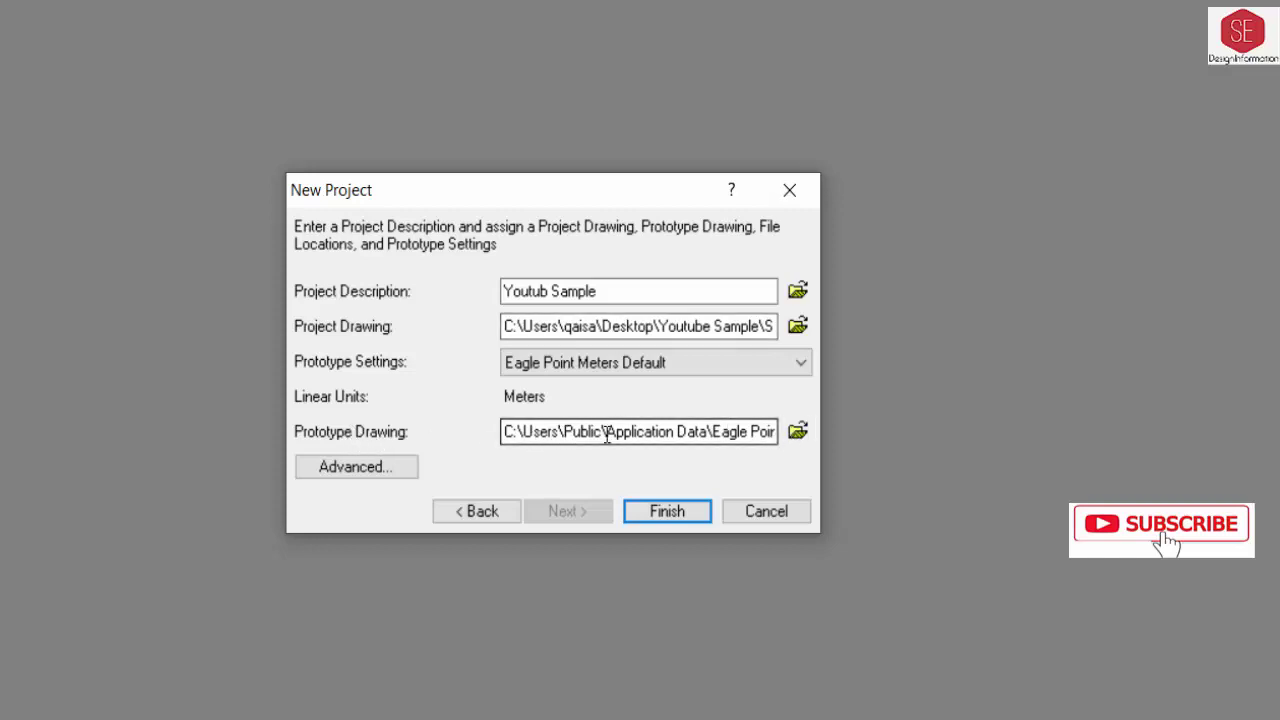
pyautogui.click(798, 431)
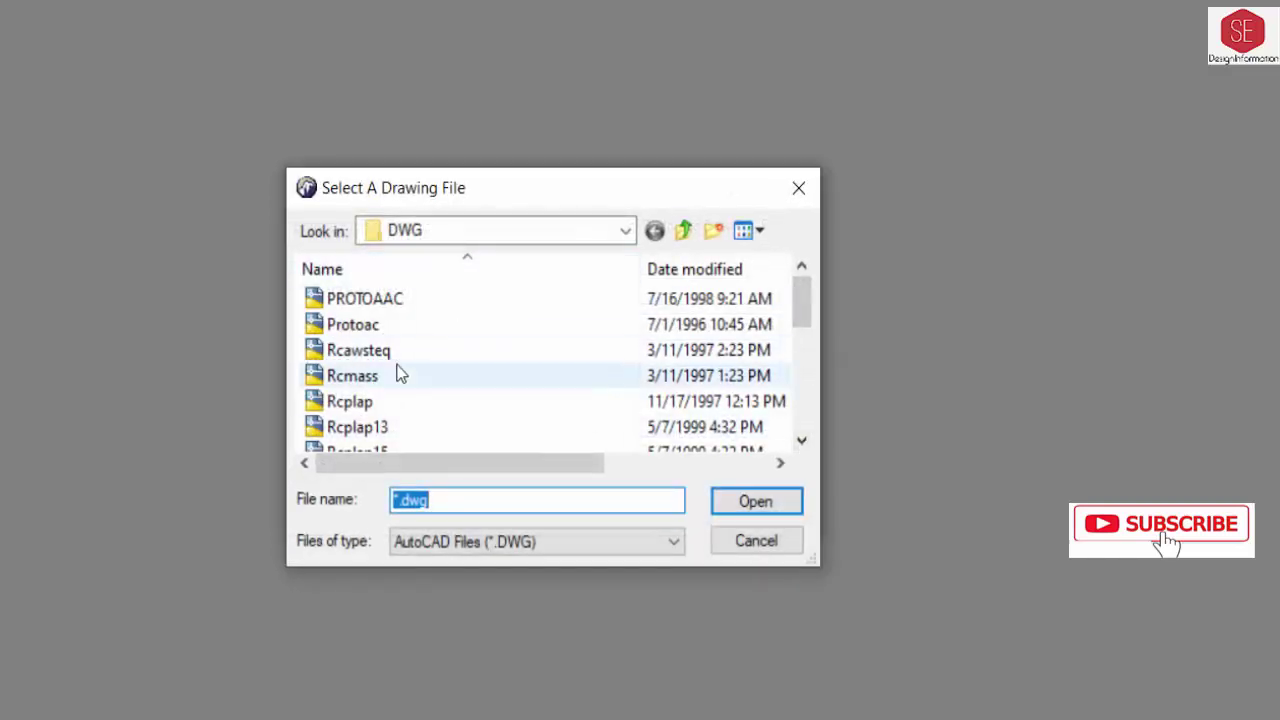
pyautogui.scroll(-5, 397, 372)
pyautogui.scroll(5, 380, 372)
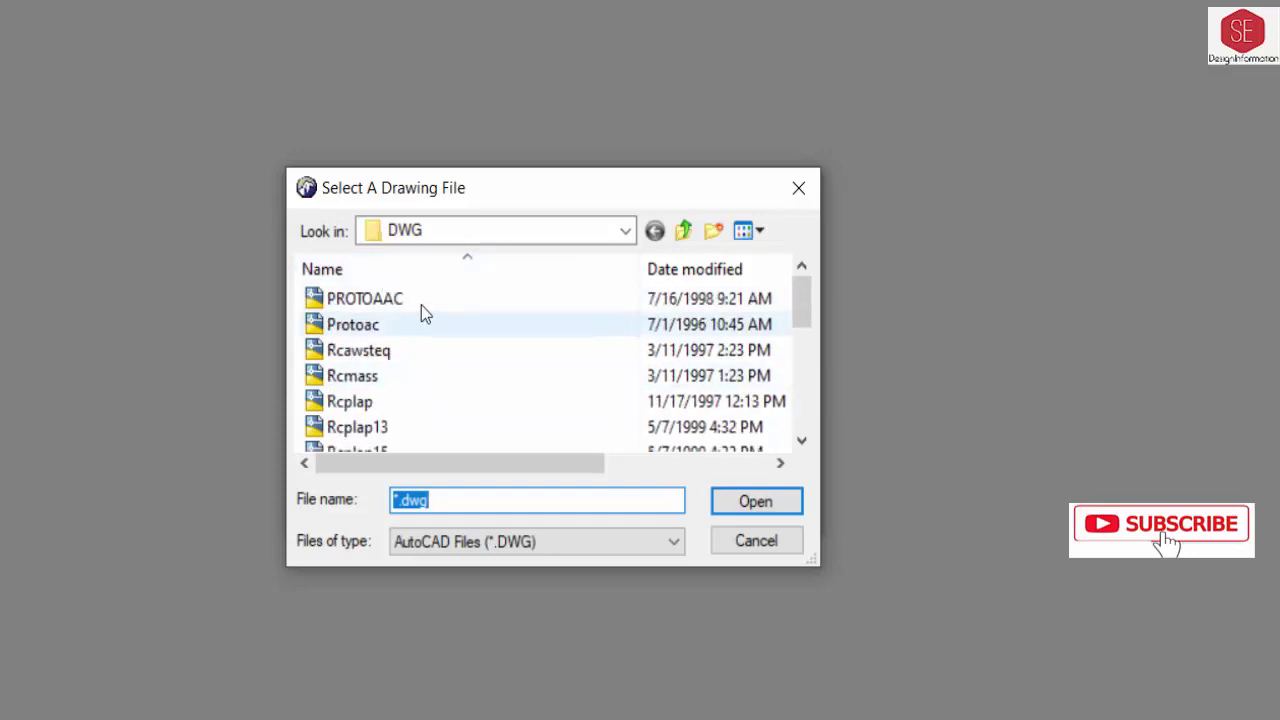
pyautogui.click(760, 546)
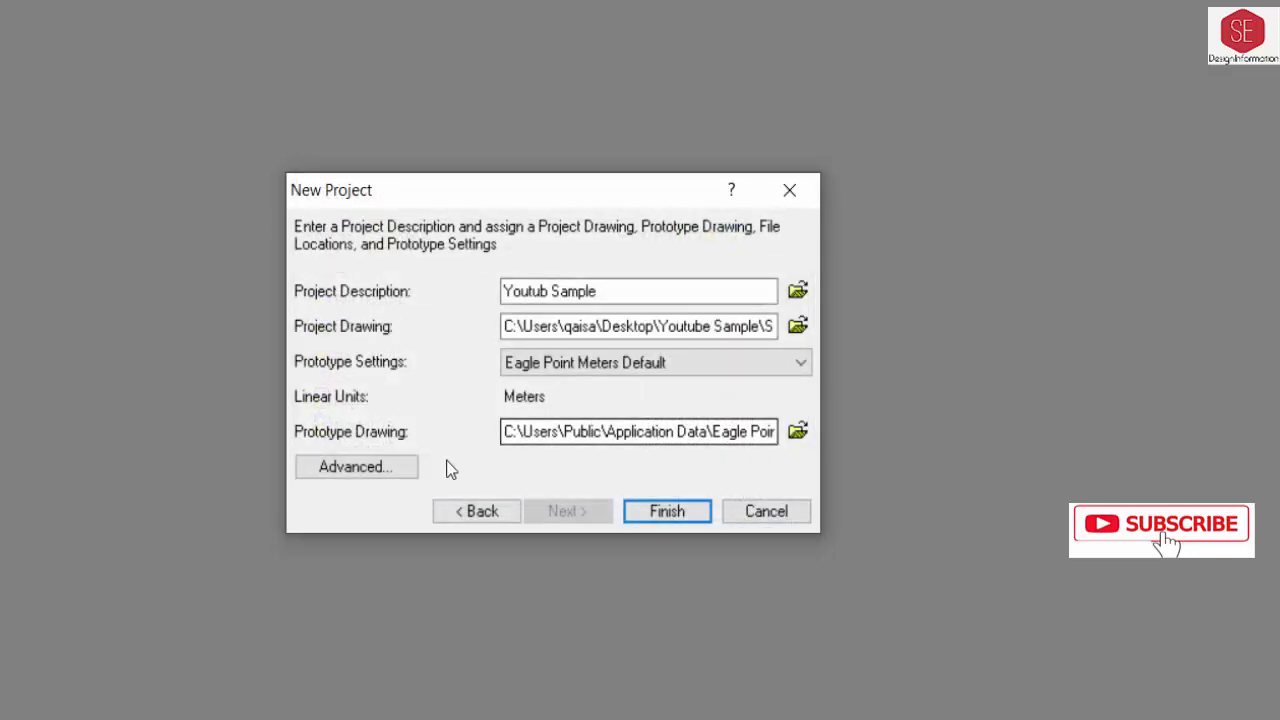
# Review the Advanced settings and data files location without changes, then finish the project
pyautogui.click(372, 469)
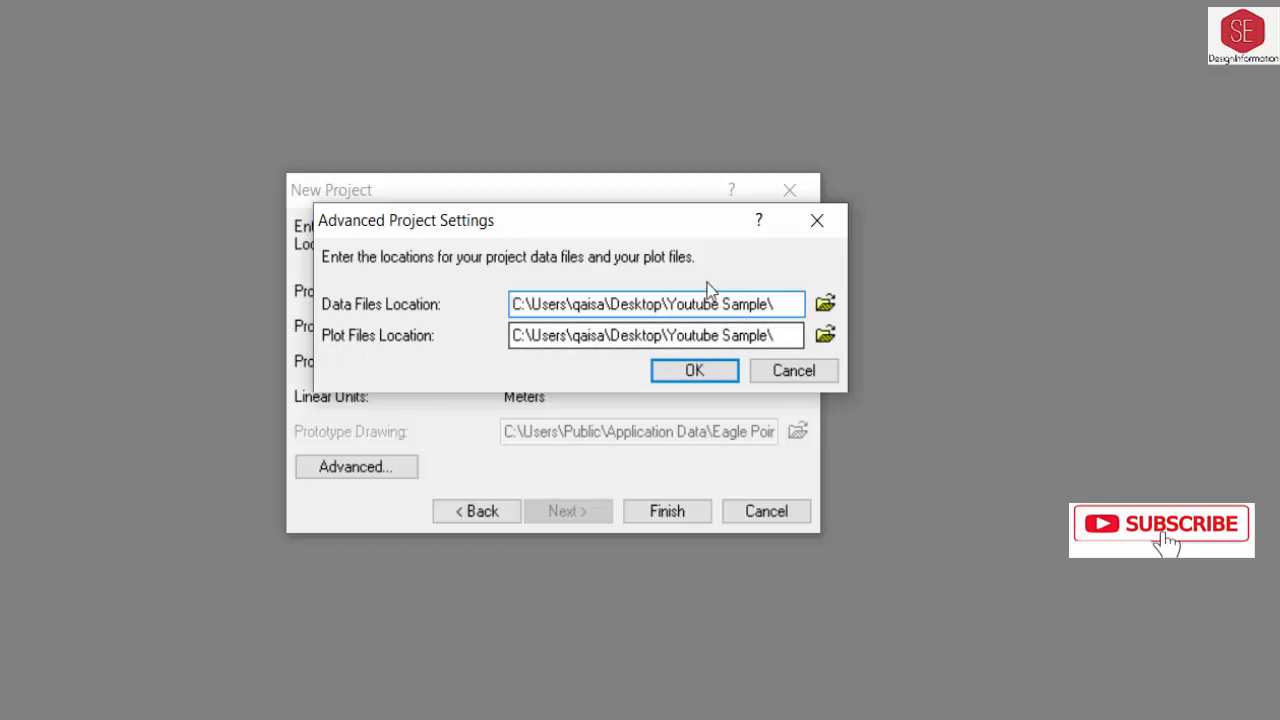
pyautogui.click(825, 303)
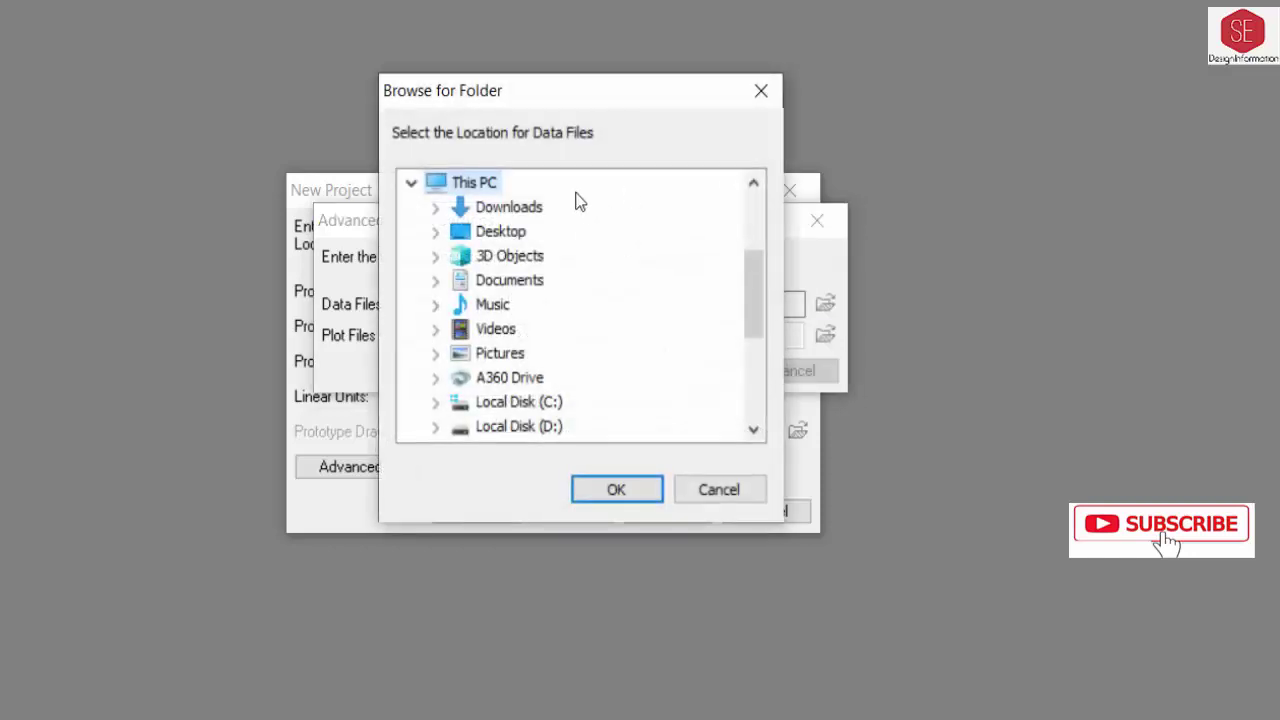
pyautogui.click(716, 487)
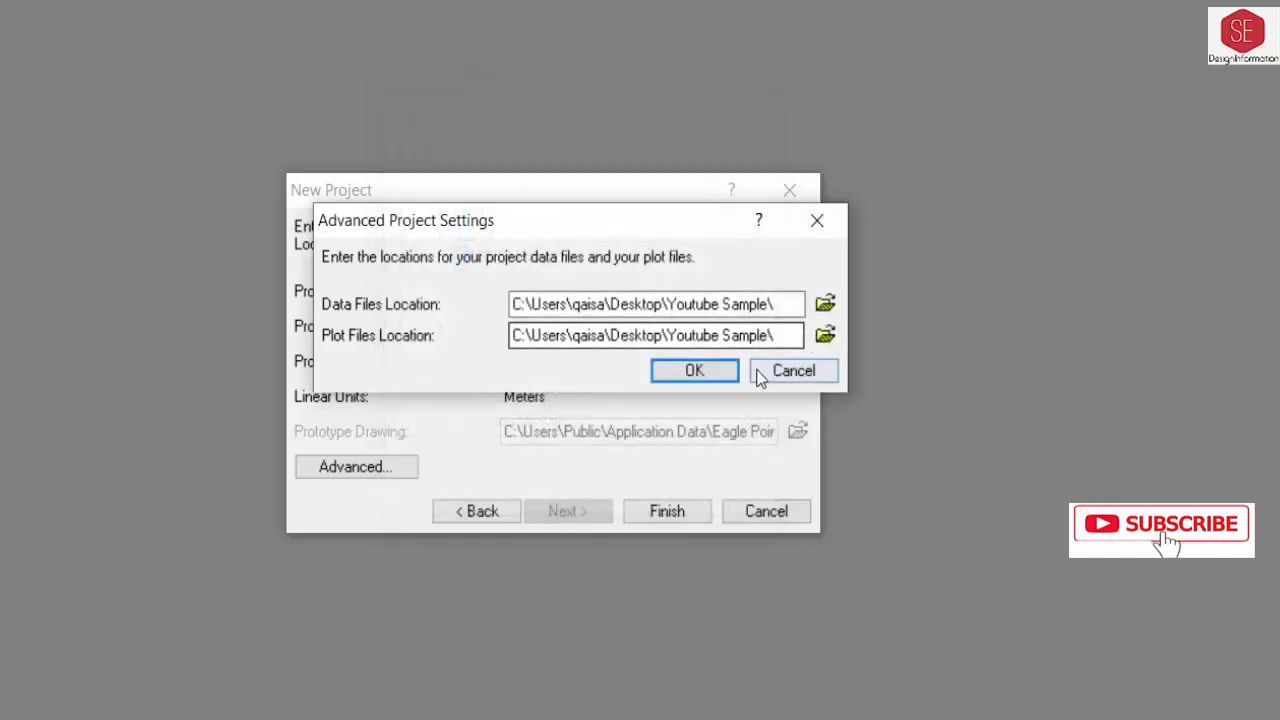
pyautogui.click(762, 368)
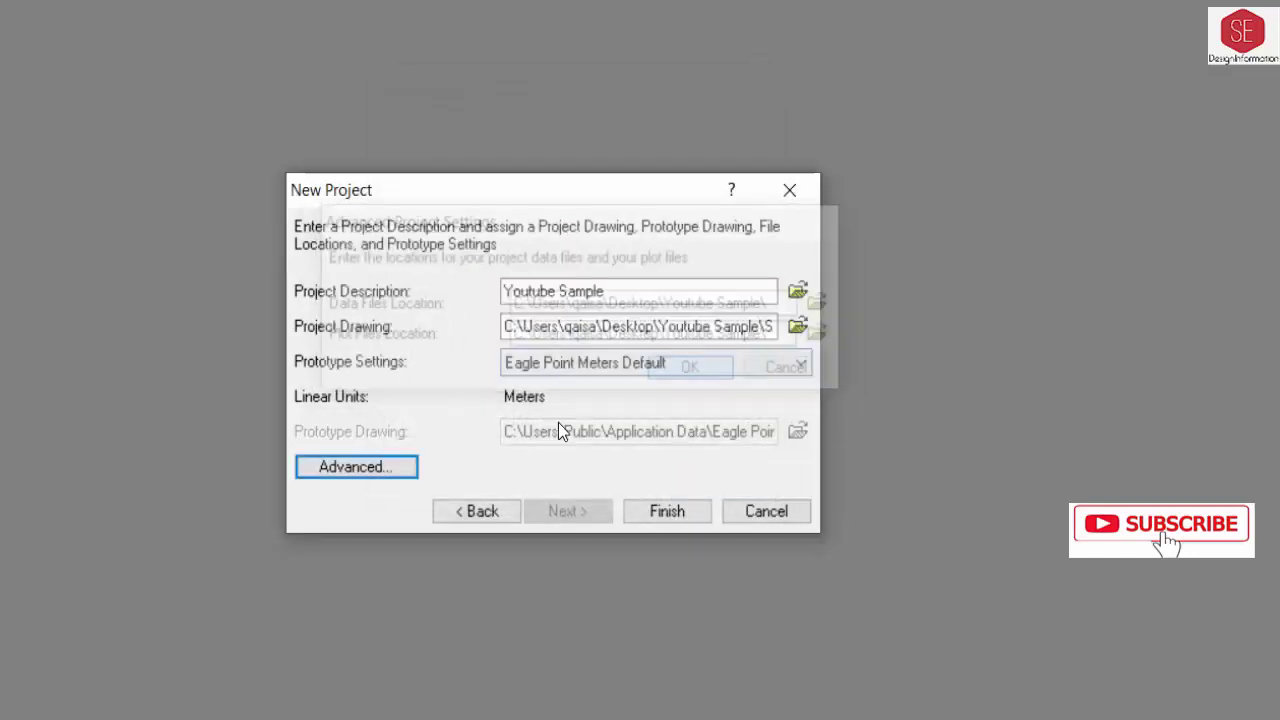
pyautogui.click(679, 511)
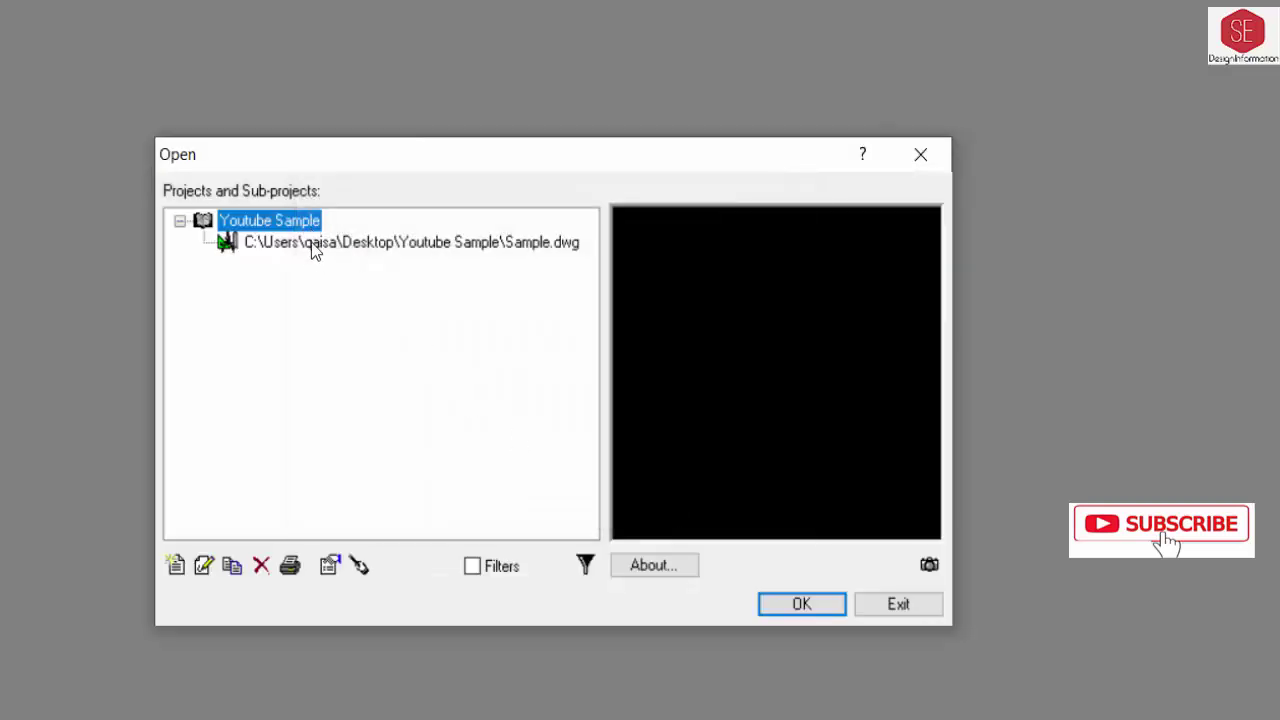
# Select the Youtube Sample project and check its Rename, Delete and Create Shortcut options without changes
pyautogui.click(420, 243)
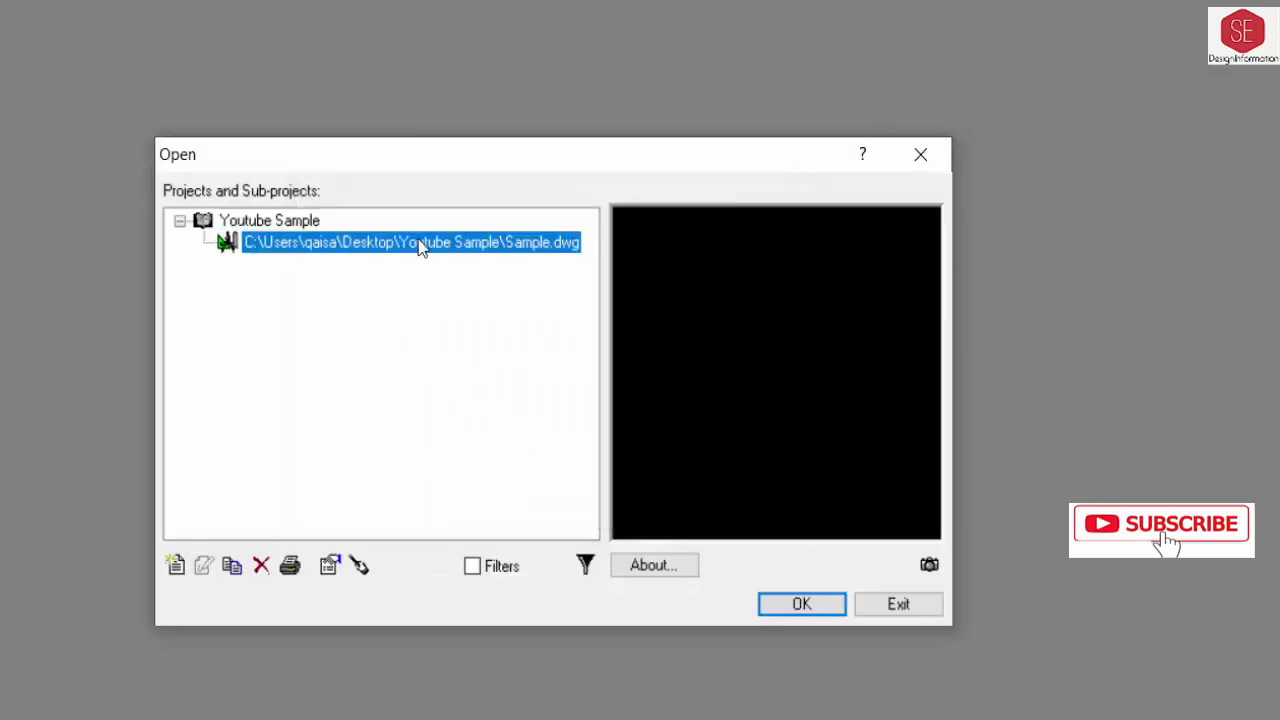
pyautogui.click(232, 221)
pyautogui.click(270, 243)
pyautogui.click(258, 221)
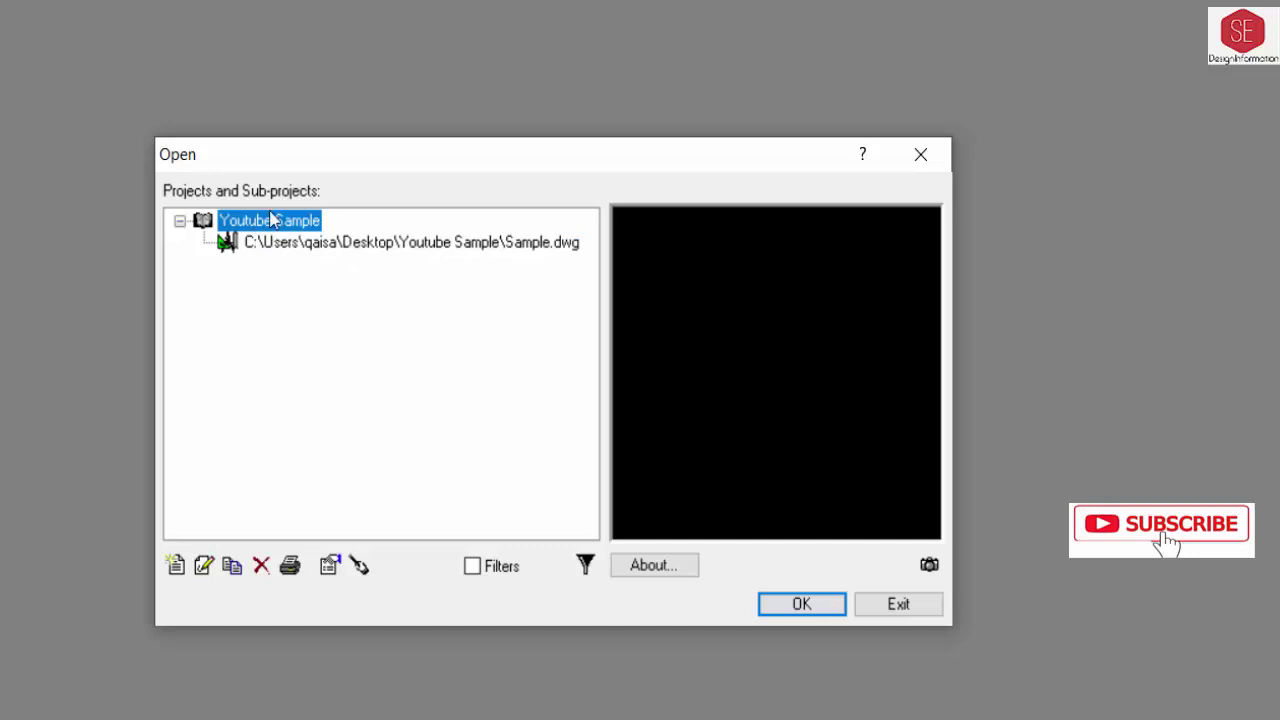
pyautogui.click(270, 243)
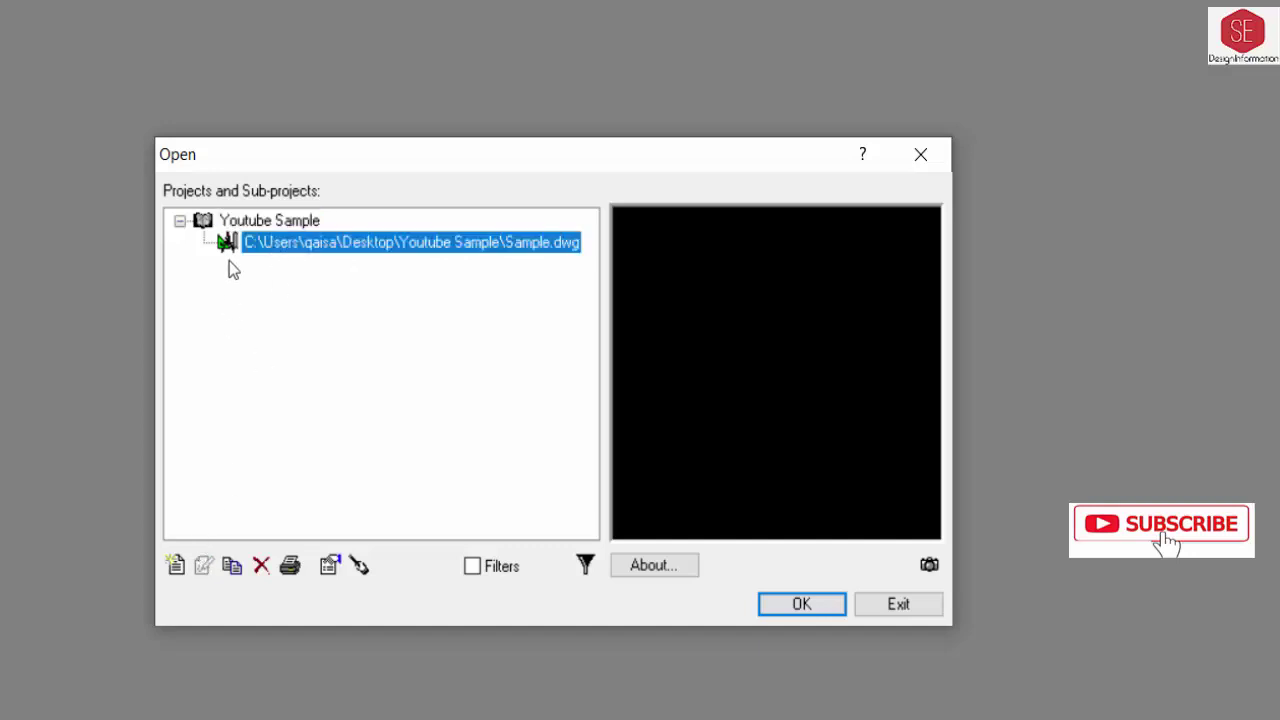
pyautogui.click(263, 222)
pyautogui.click(203, 566)
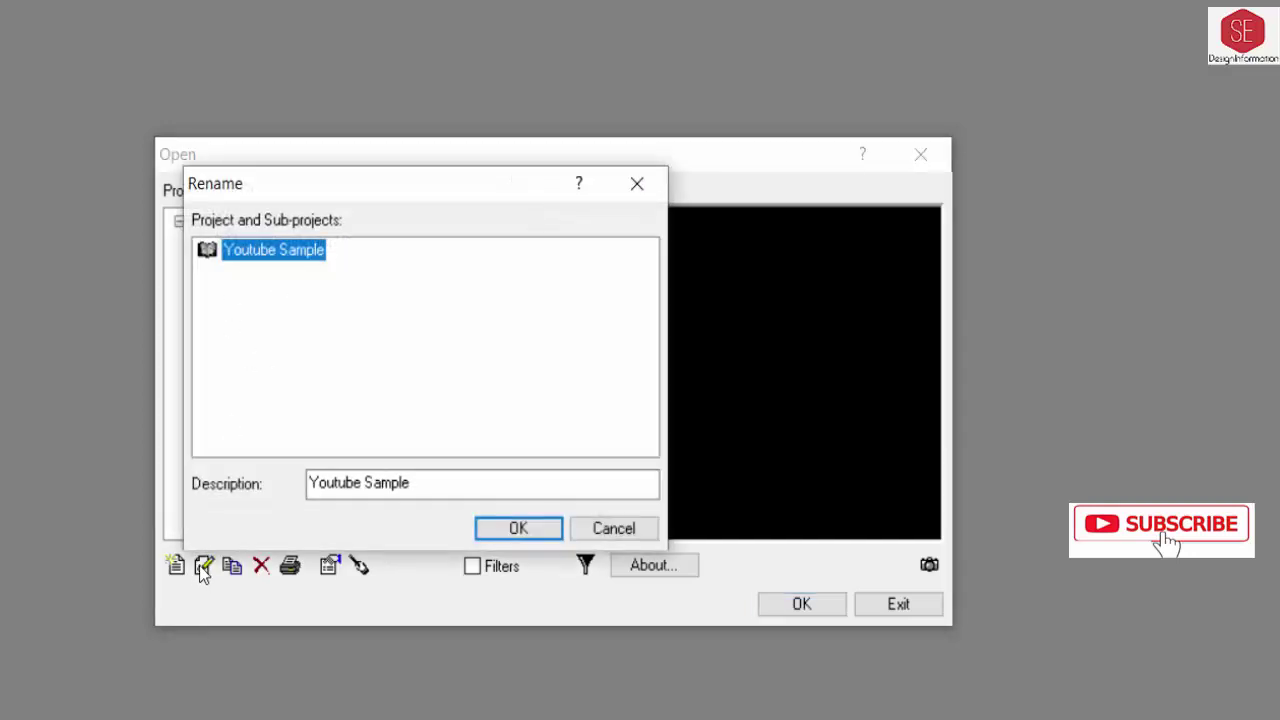
pyautogui.click(611, 528)
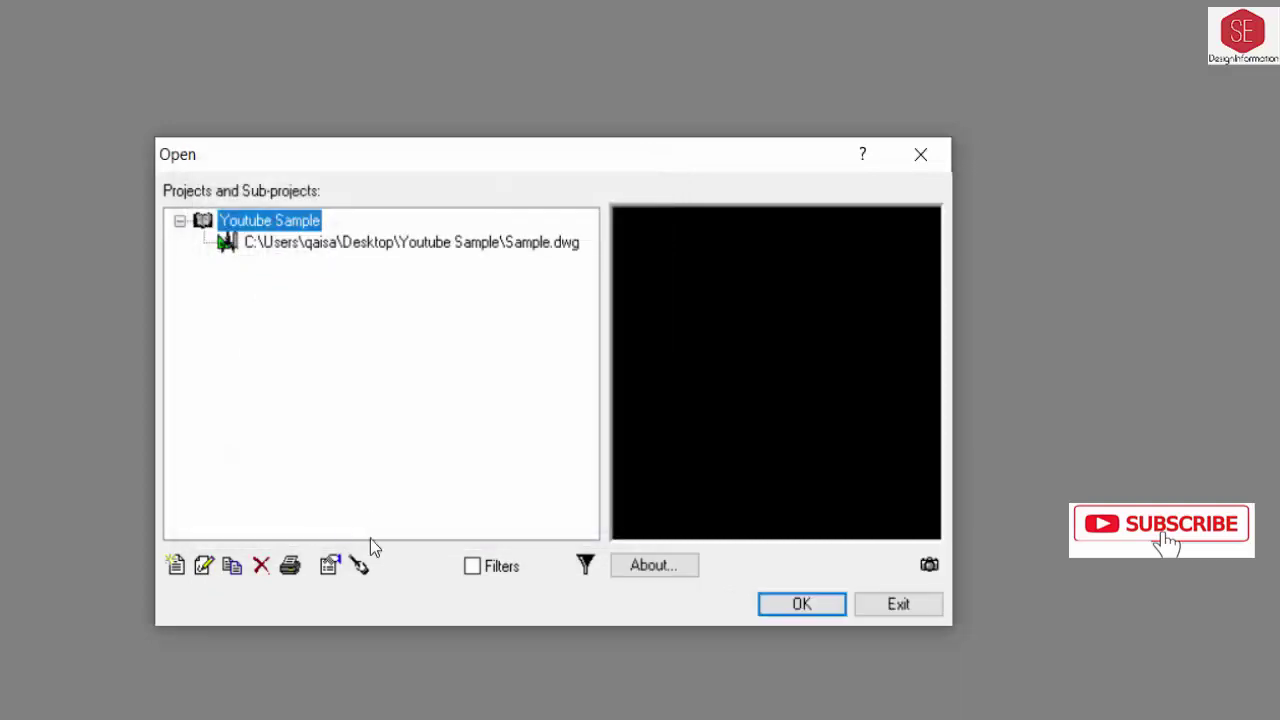
pyautogui.click(260, 567)
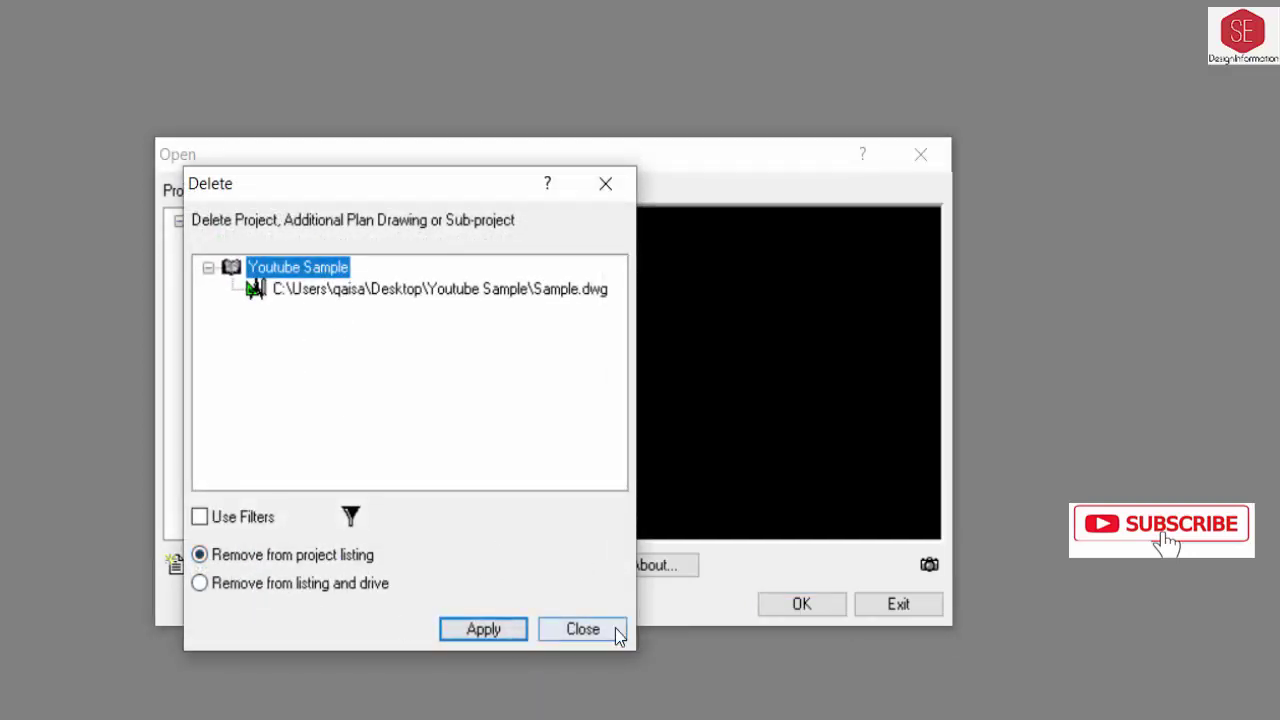
pyautogui.click(580, 630)
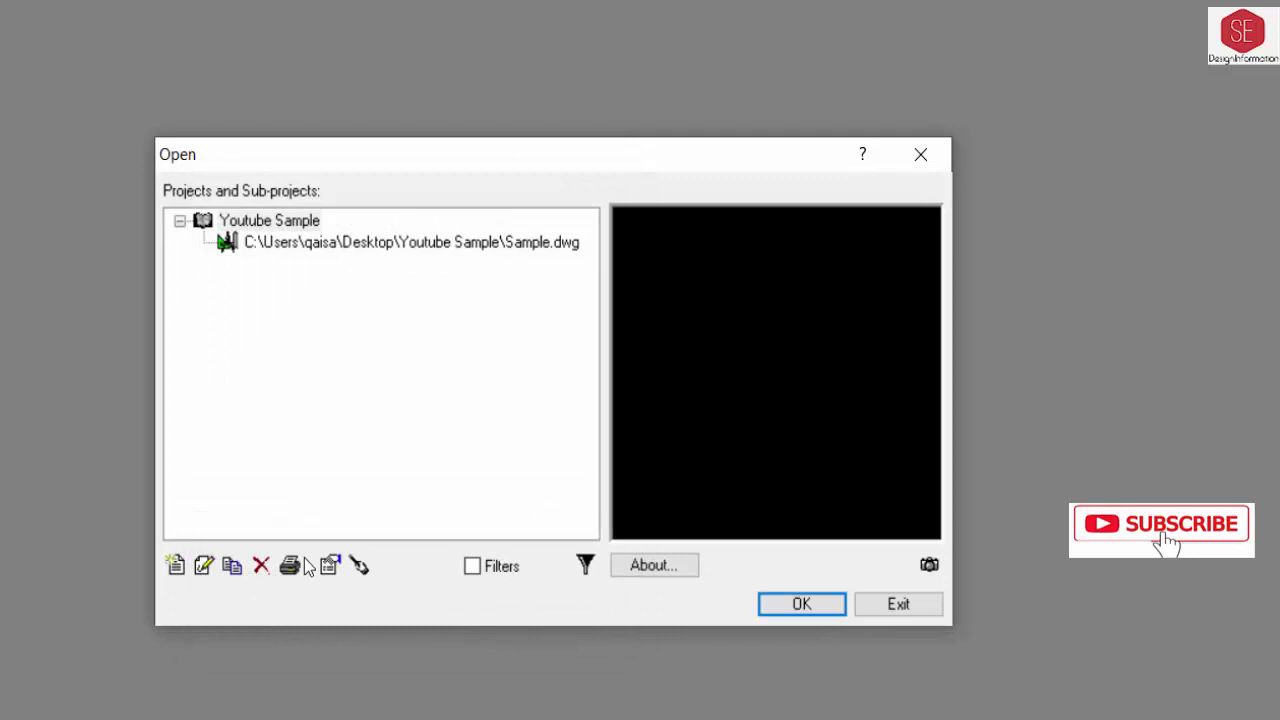
pyautogui.click(360, 567)
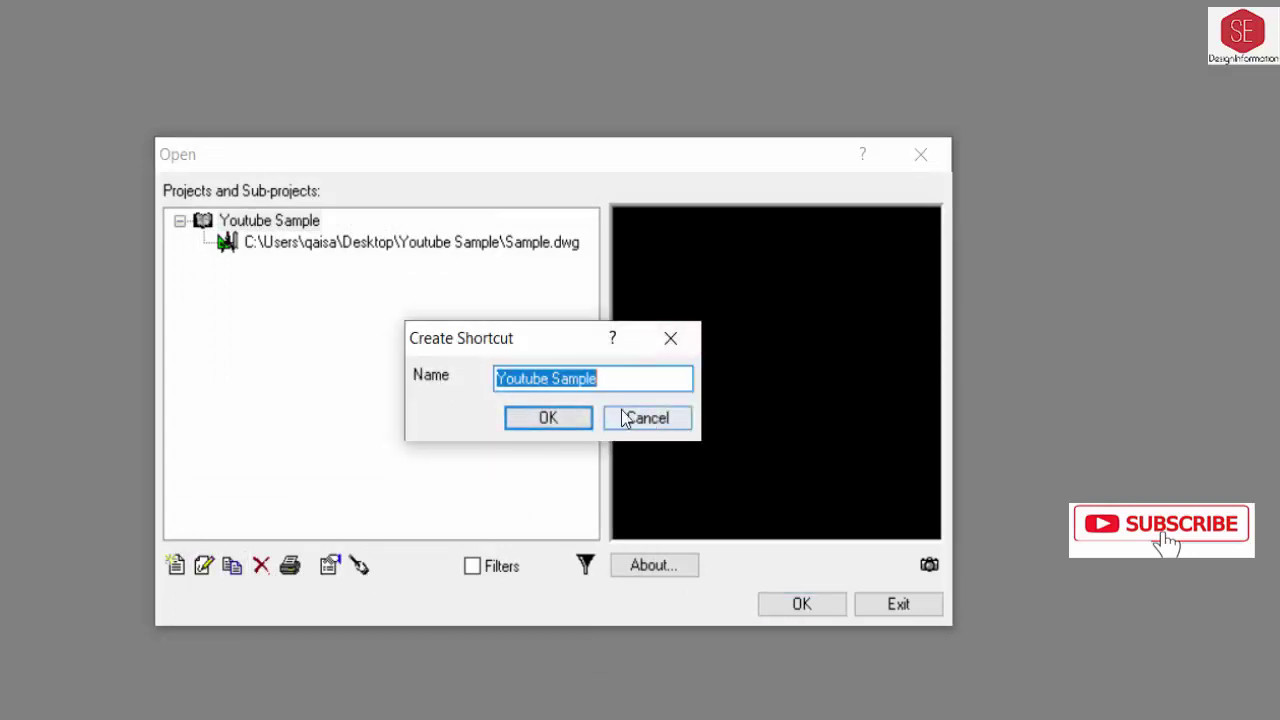
pyautogui.click(560, 425)
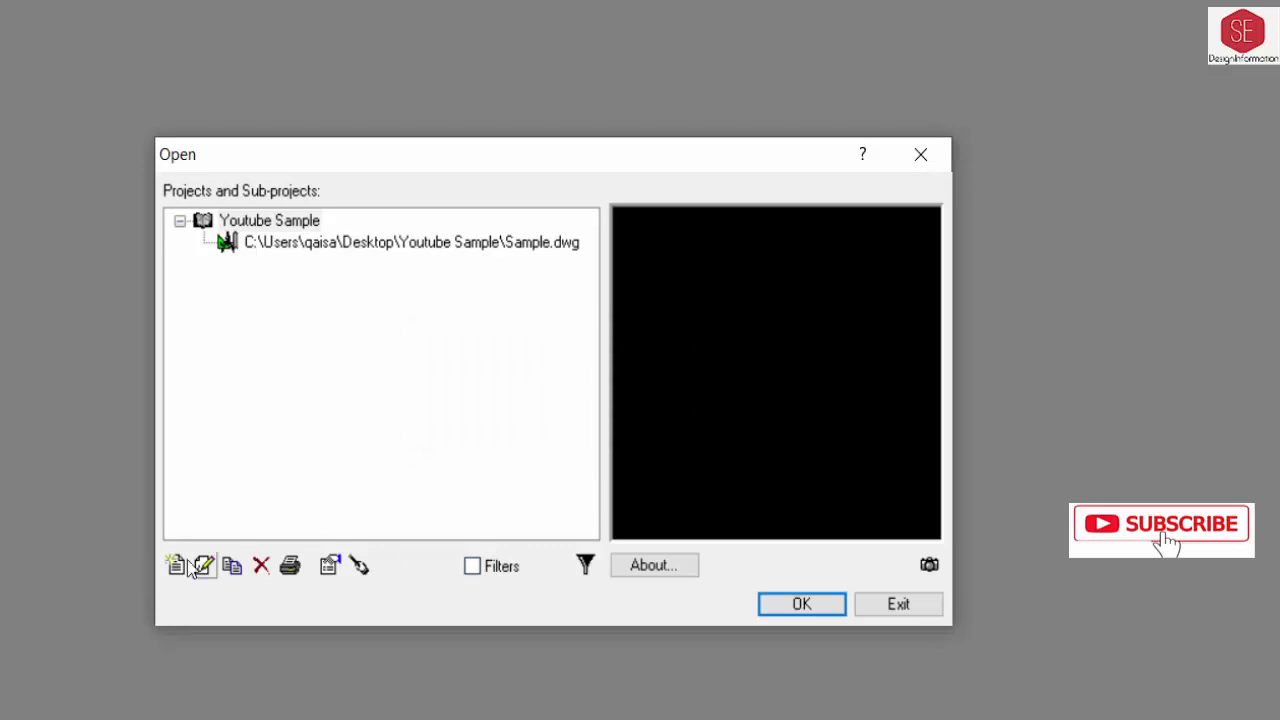
# Open Sample.dwg from the Youtube Sample project in AutoCAD
pyautogui.click(260, 246)
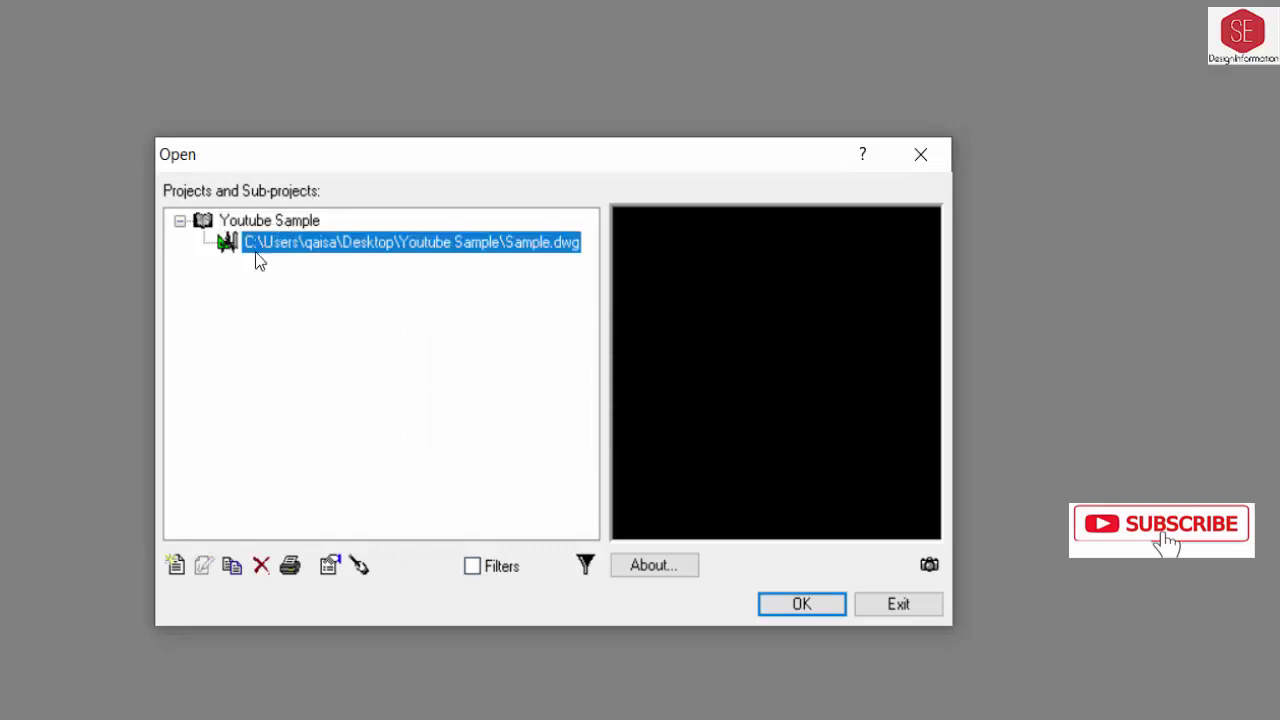
pyautogui.click(800, 601)
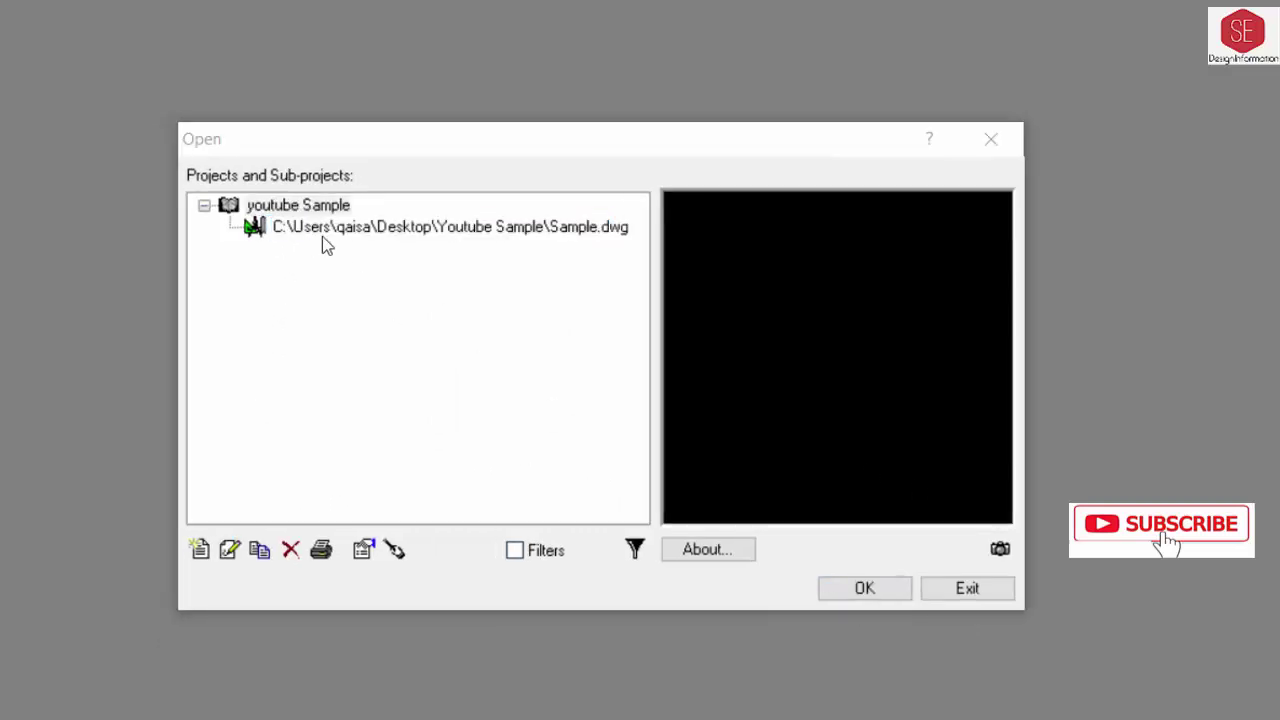
pyautogui.click(322, 238)
pyautogui.click(862, 594)
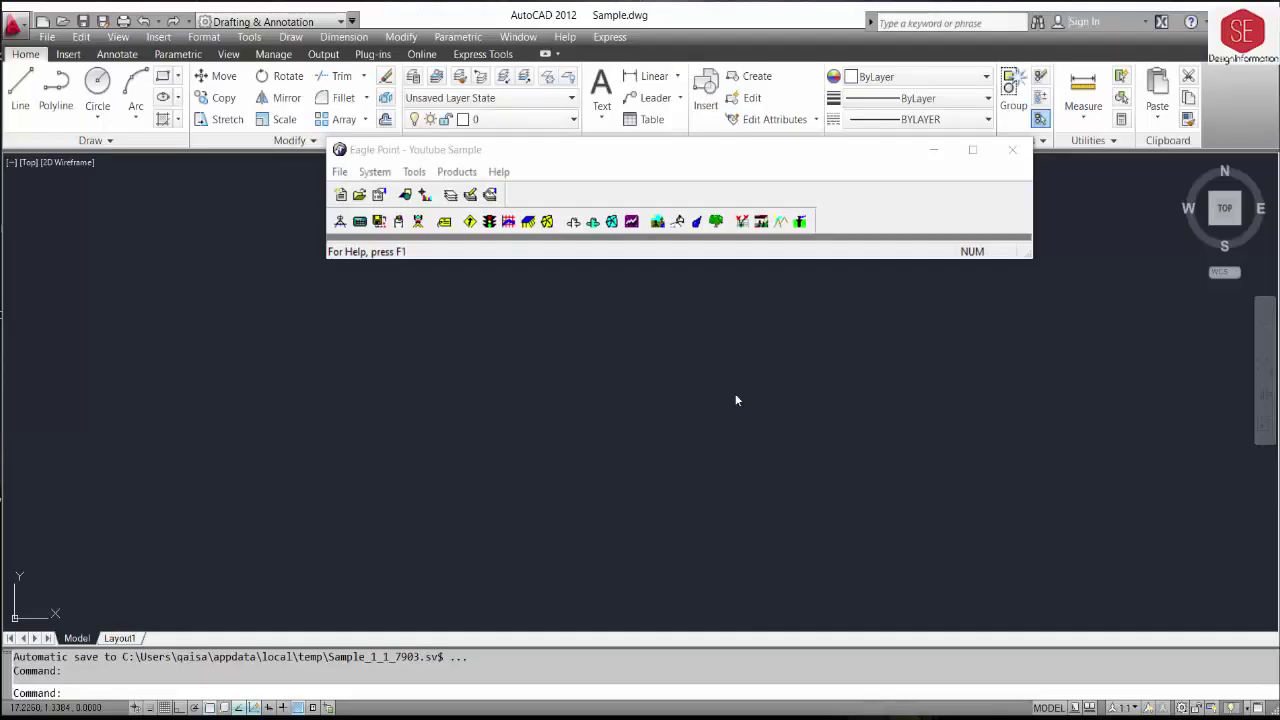
# Show the Eagle Point Products list once Sample.dwg has loaded in AutoCAD
pyautogui.click(463, 176)
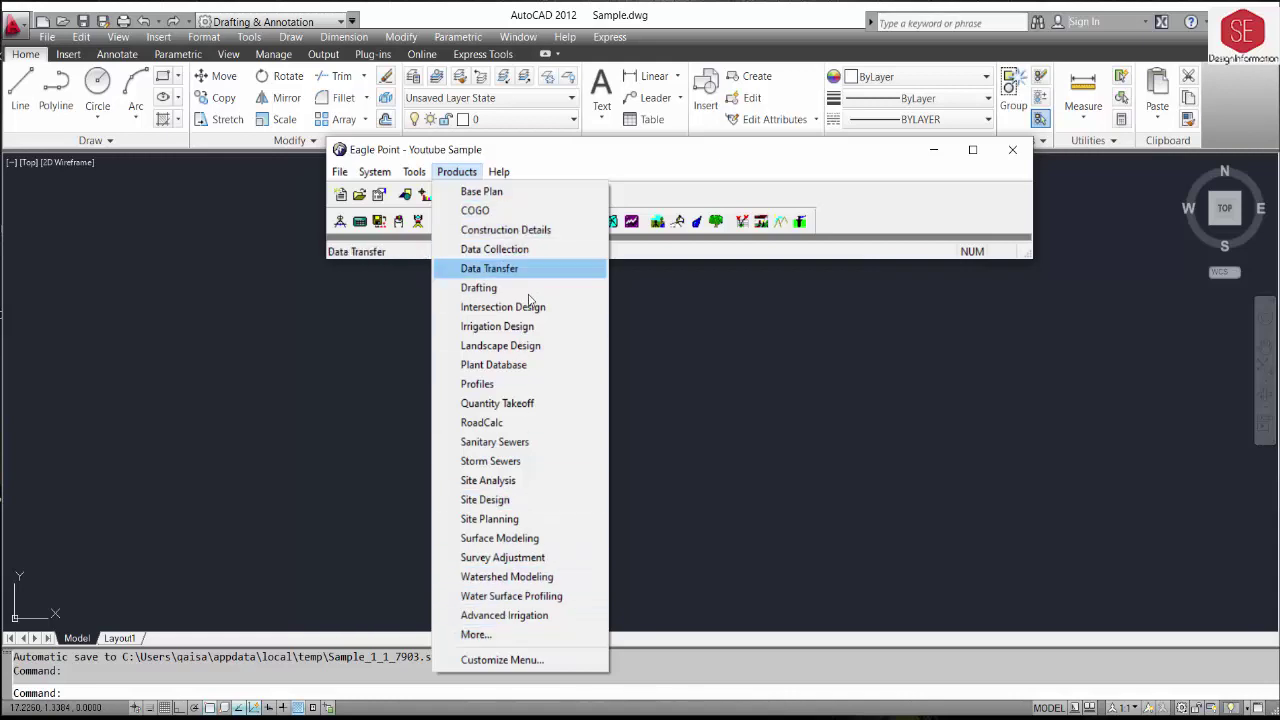
# Launch the Surface Modeling module from Products and show its Prepare menu
pyautogui.click(495, 540)
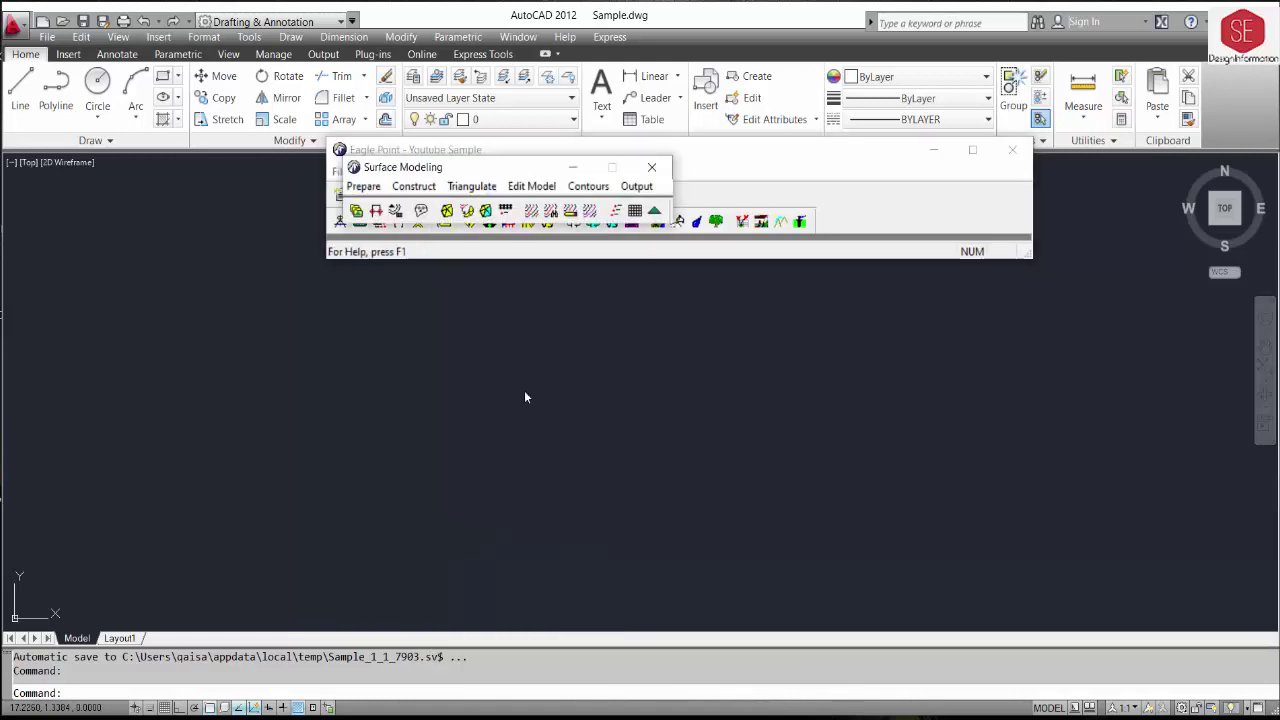
pyautogui.click(651, 167)
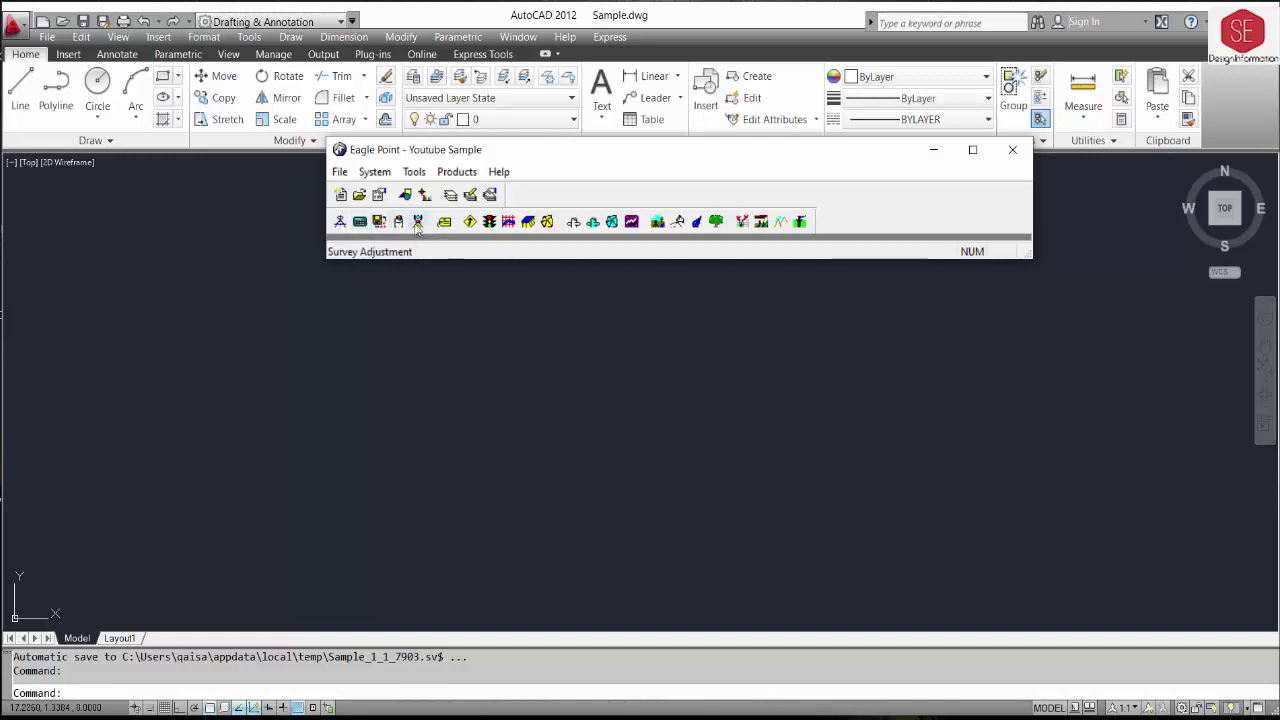
pyautogui.click(547, 222)
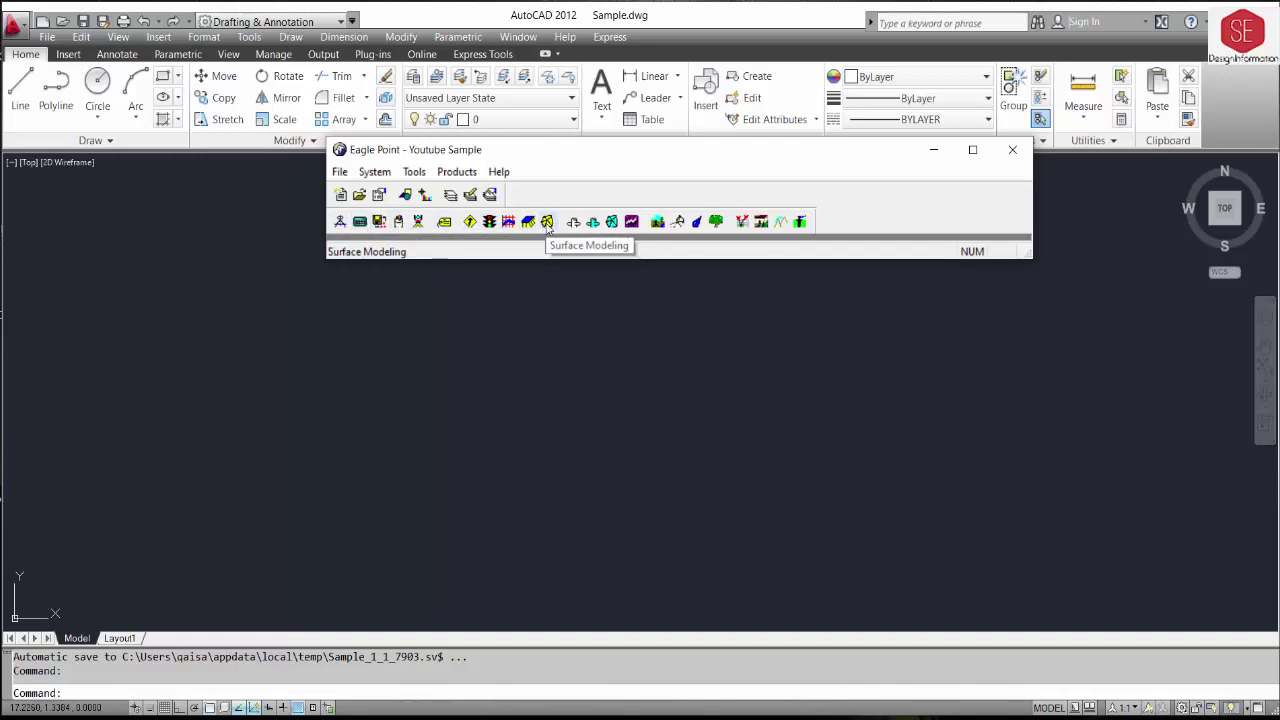
pyautogui.click(651, 167)
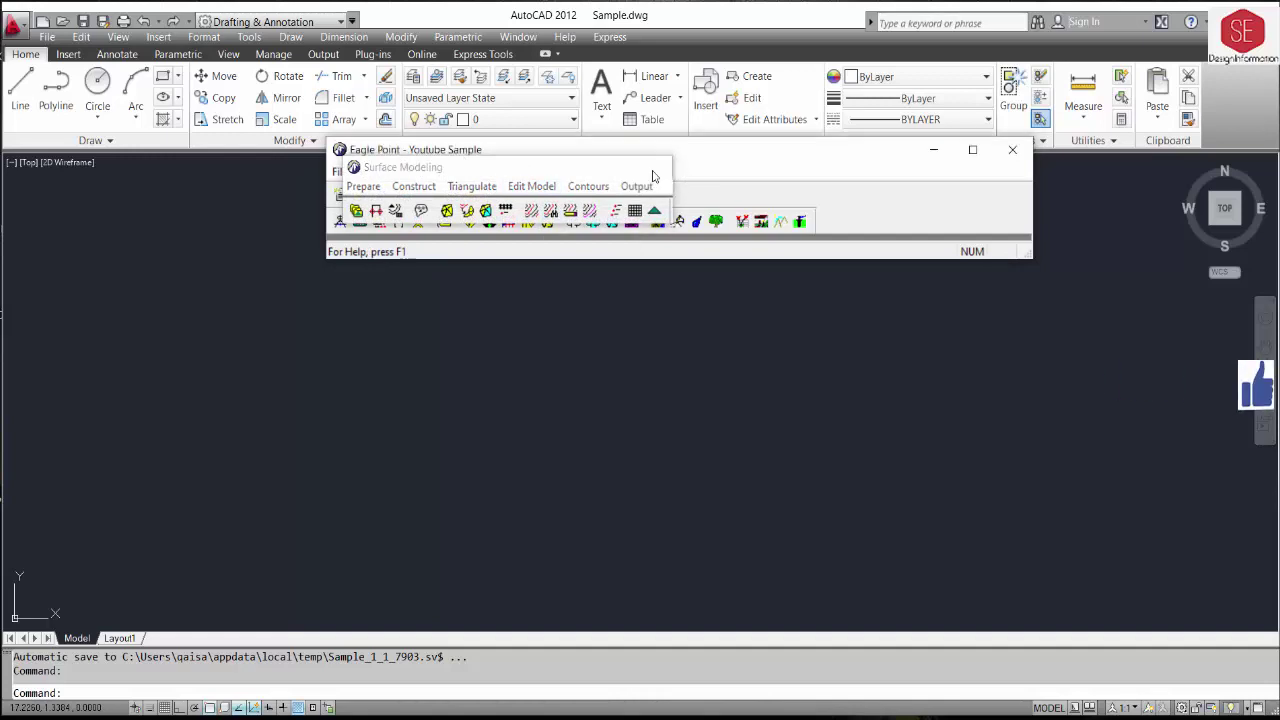
pyautogui.click(457, 172)
pyautogui.click(505, 541)
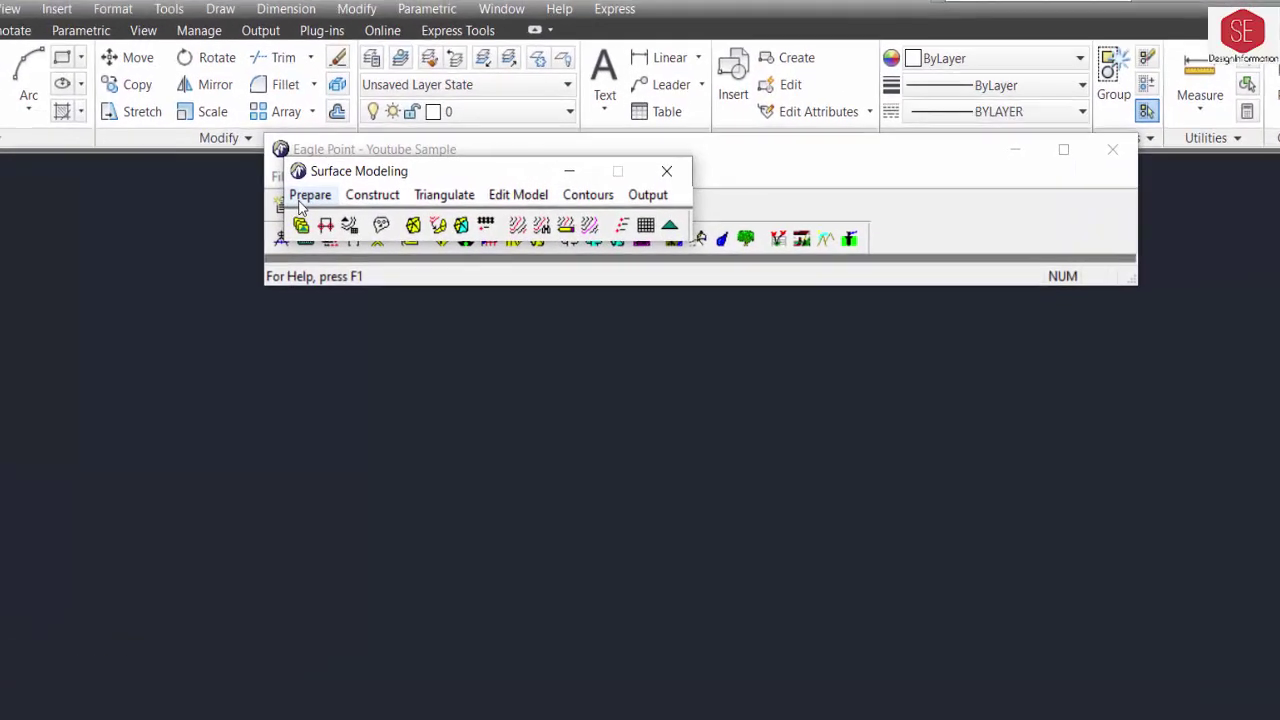
pyautogui.click(362, 188)
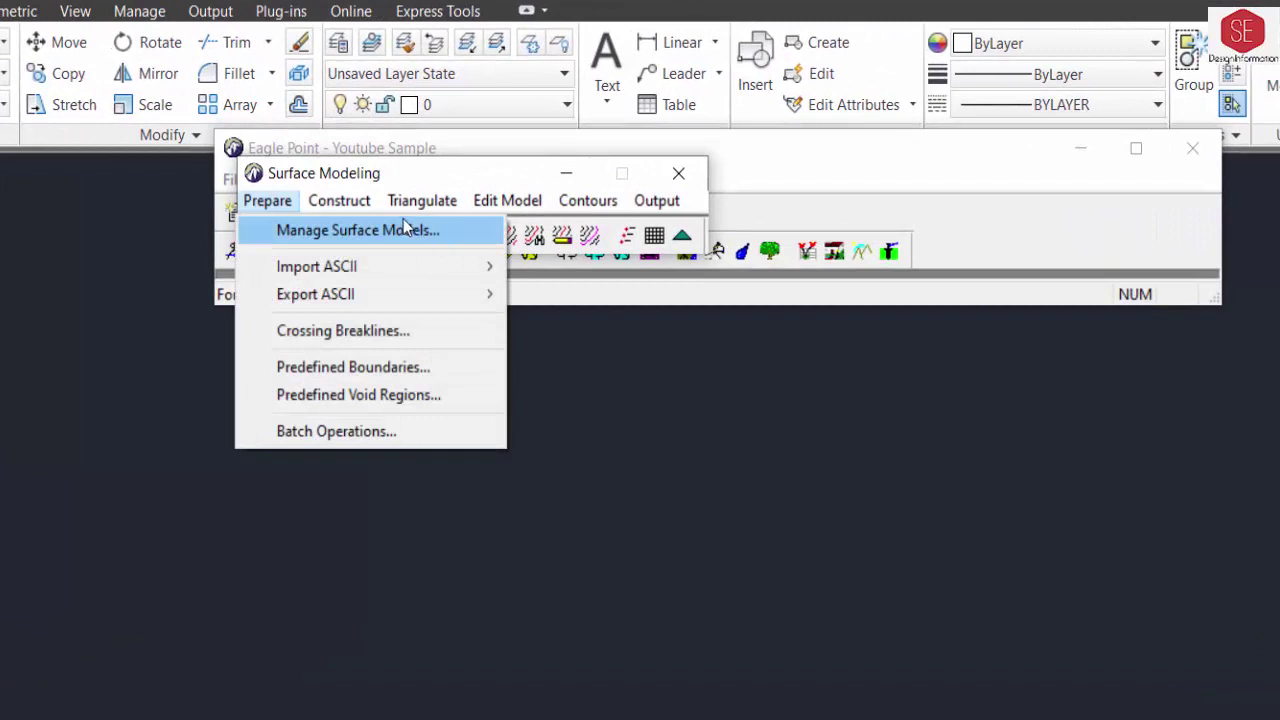
# Start Import ASCII Points, keeping the Pnt#,N,E,Elev,Desc format
pyautogui.click(305, 263)
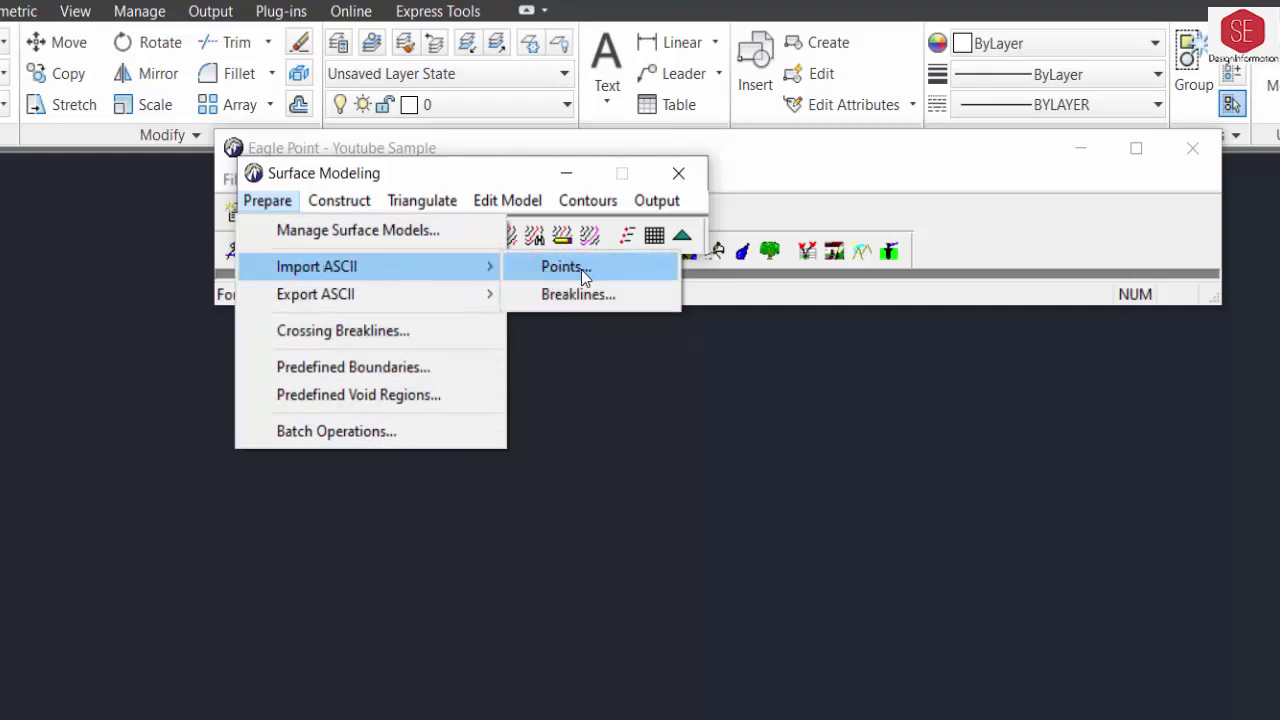
pyautogui.click(580, 269)
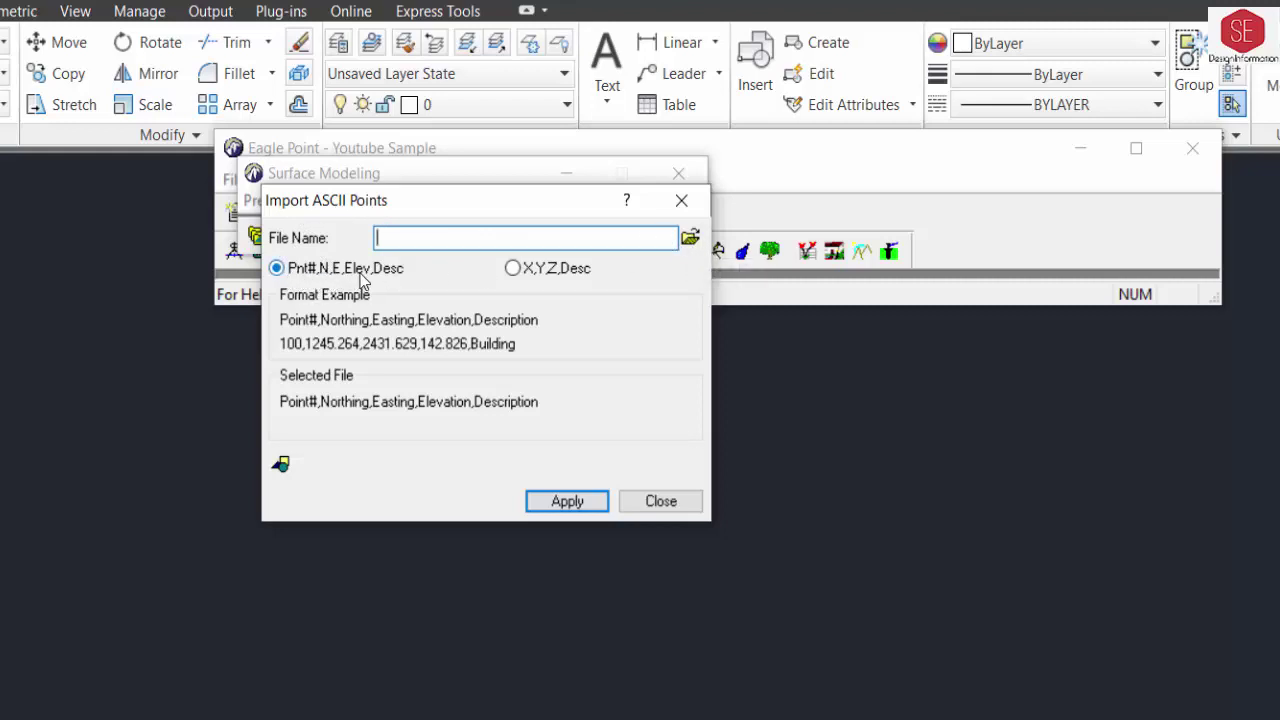
pyautogui.click(513, 268)
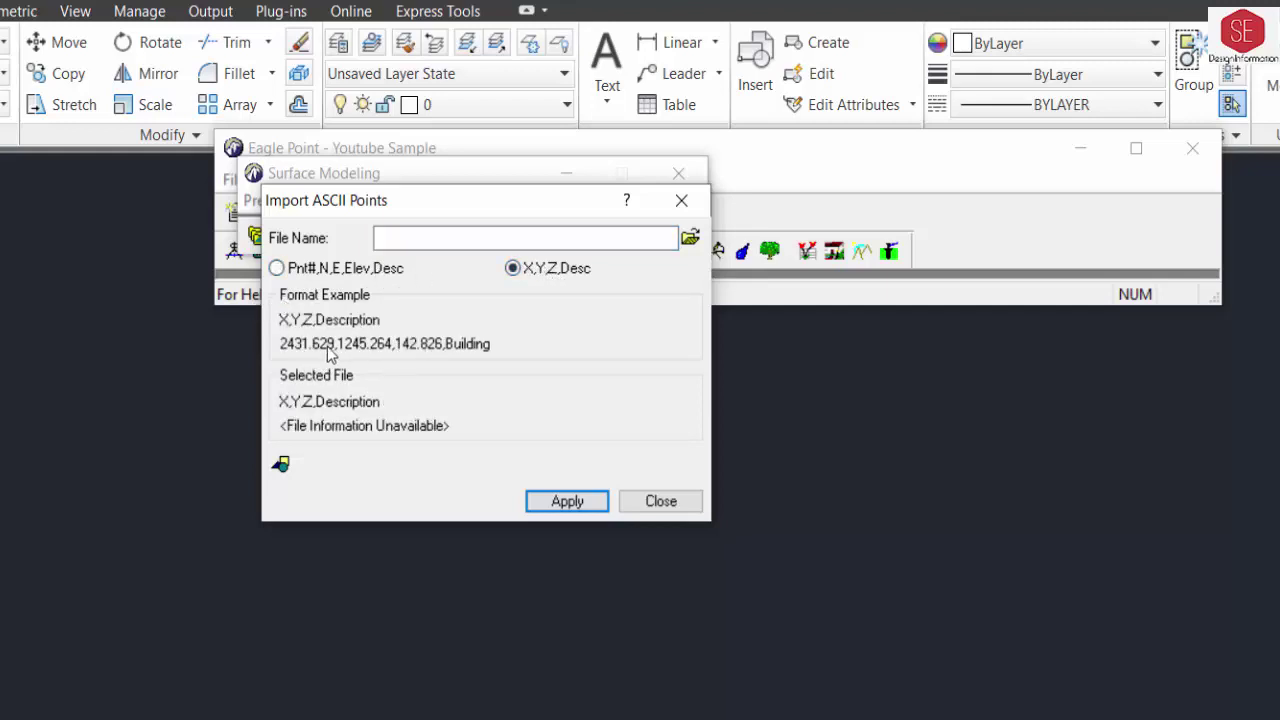
pyautogui.click(277, 268)
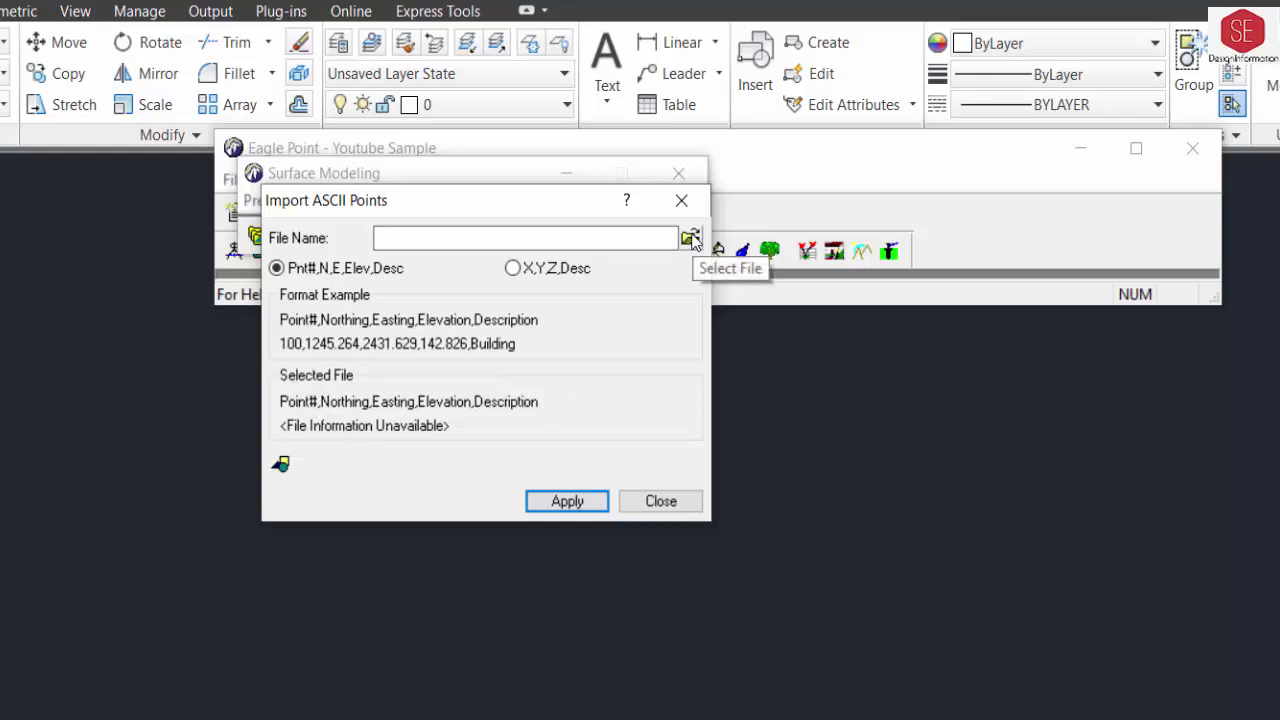
# Open the PNEZD Survey Data file in Notepad from the file picker to inspect it
pyautogui.click(691, 239)
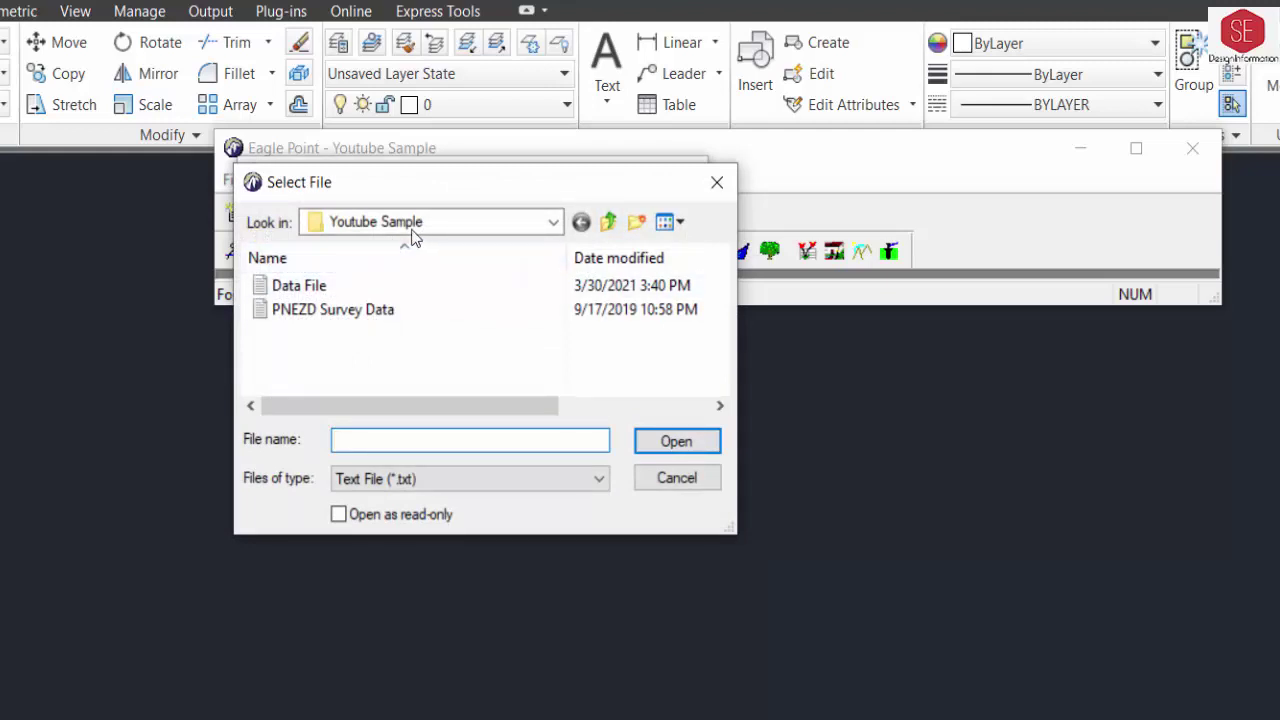
pyautogui.click(283, 287)
pyautogui.click(306, 311)
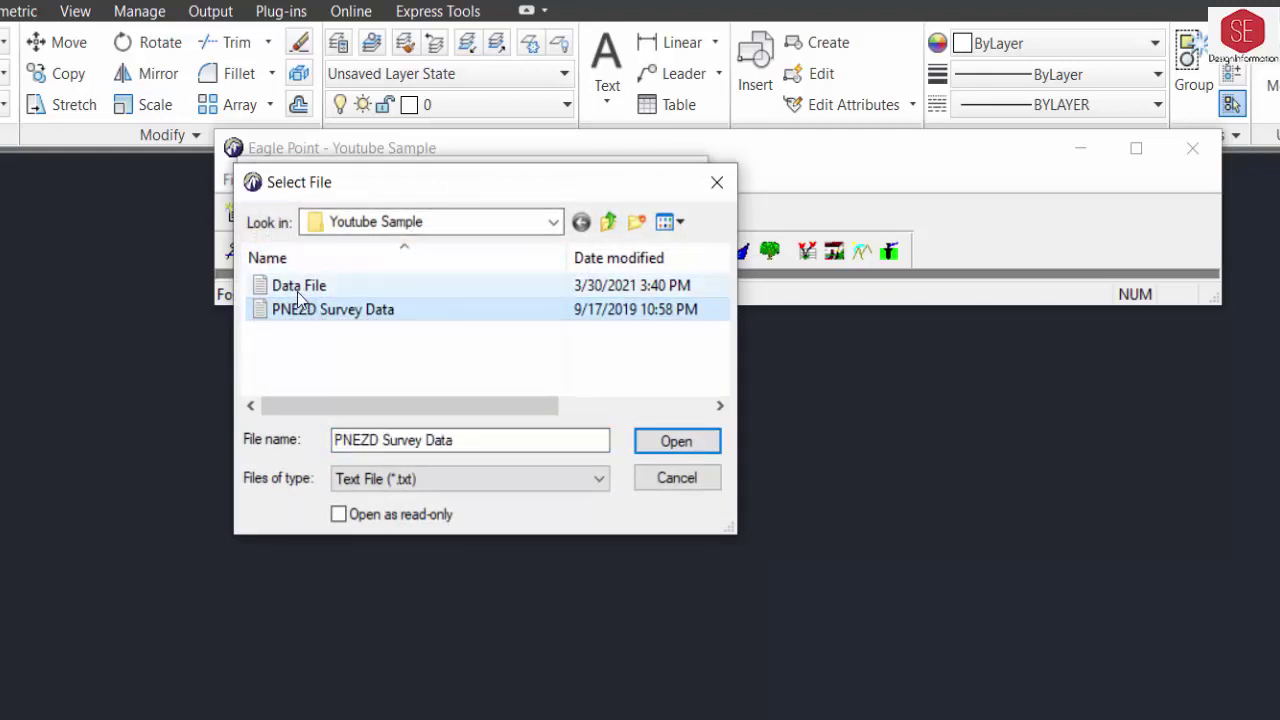
pyautogui.rightClick(345, 309)
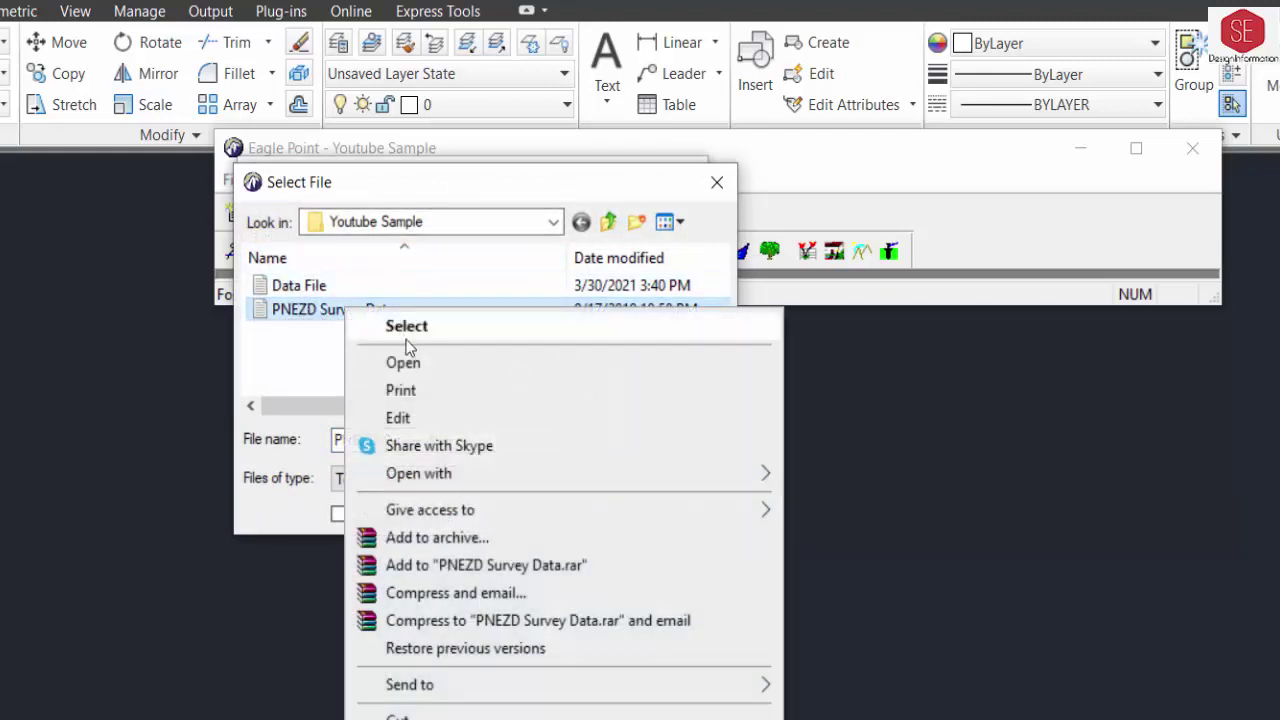
pyautogui.click(405, 360)
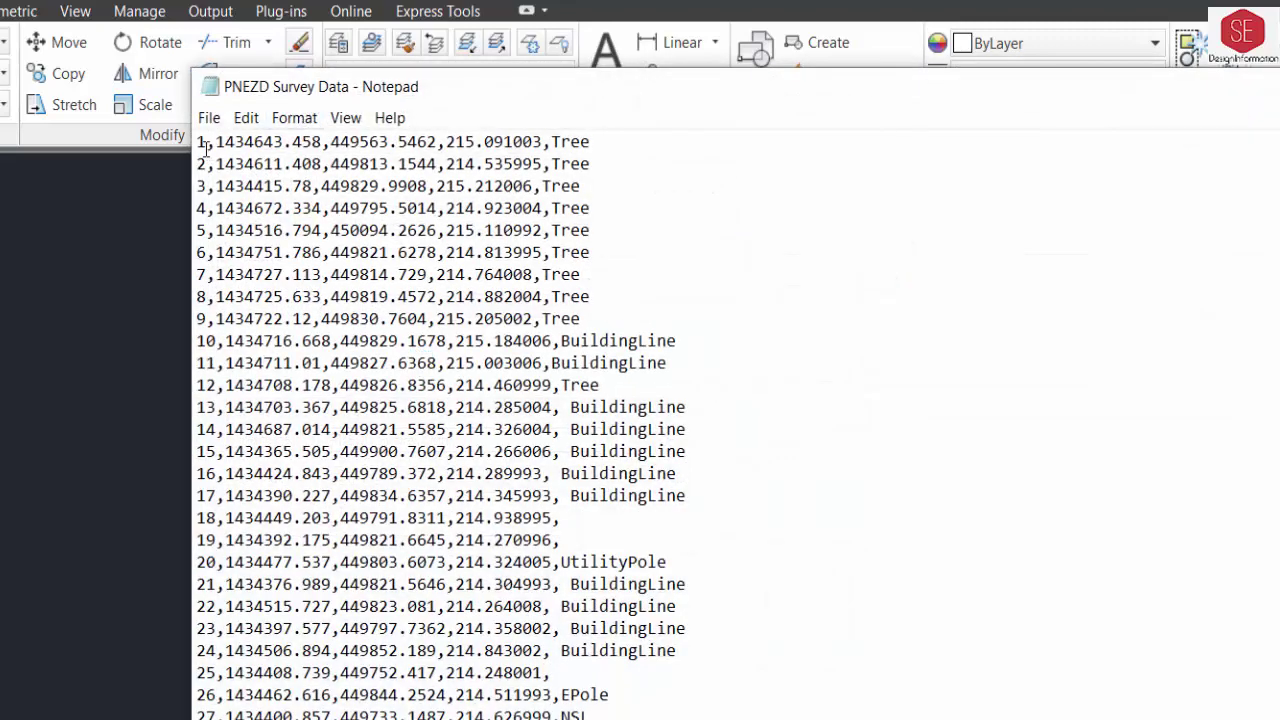
# Scroll through the roughly 5,780 survey points in Notepad, then switch back to Eagle Point
pyautogui.moveTo(188, 141); pyautogui.dragTo(221, 141)
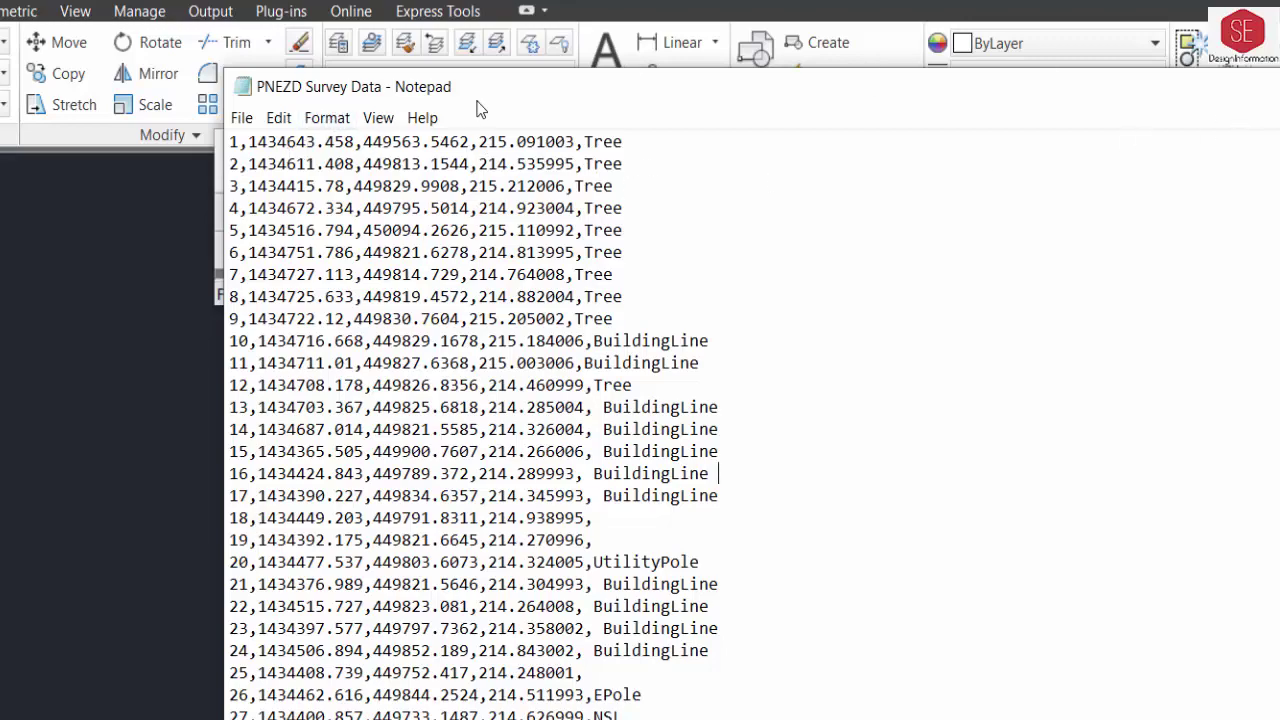
pyautogui.scroll(-1, 451, 370)
pyautogui.scroll(-11, 451, 370)
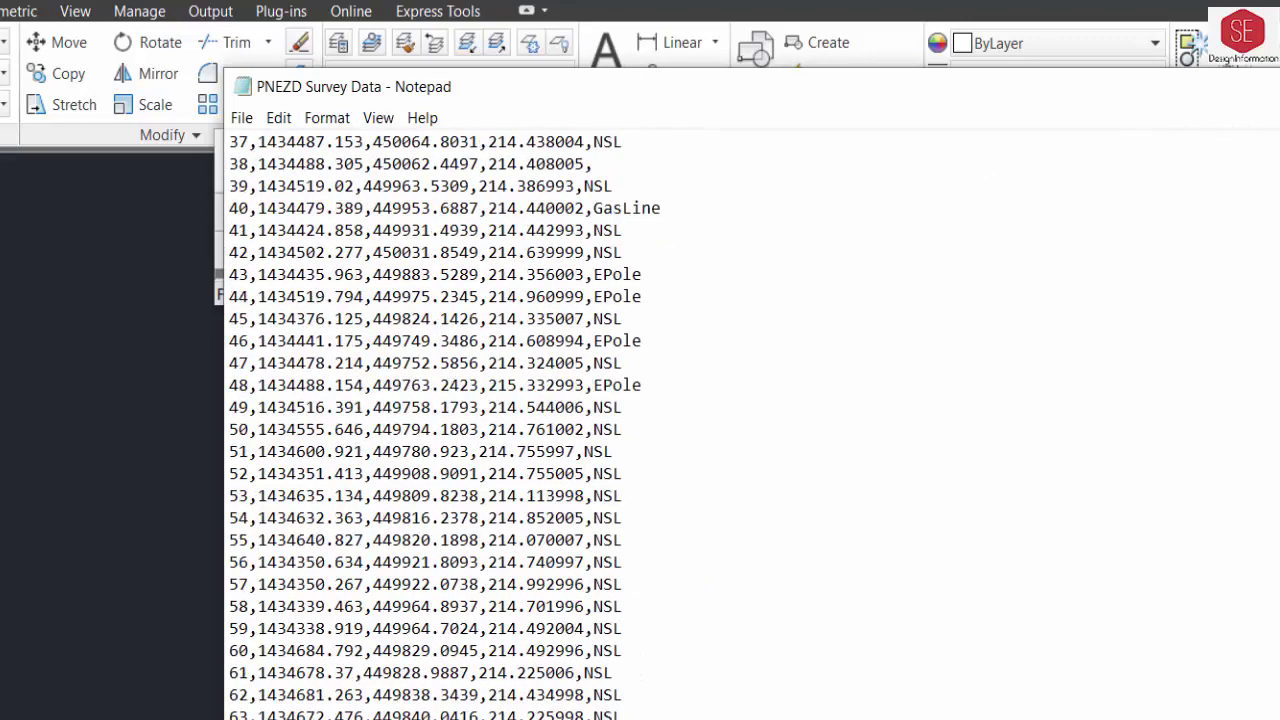
pyautogui.scroll(-20, 640, 420)
pyautogui.scroll(-20, 640, 420)
pyautogui.scroll(-20, 640, 420)
pyautogui.scroll(-20, 640, 420)
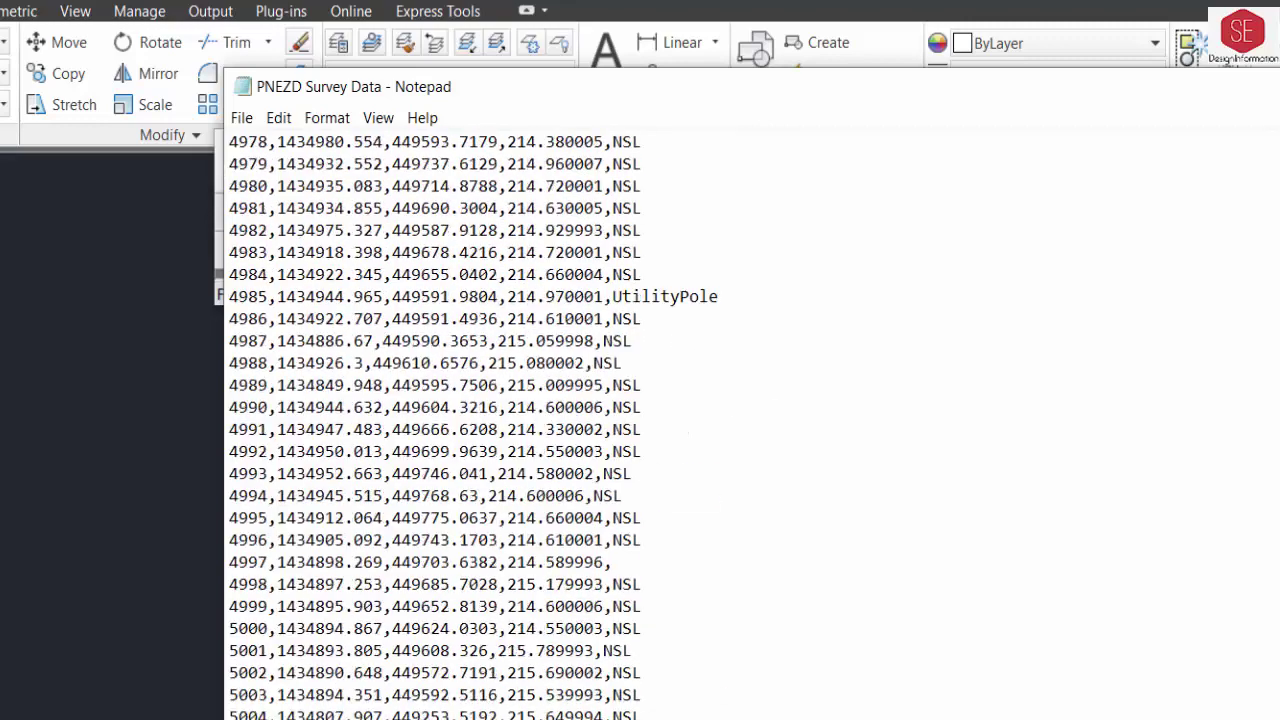
pyautogui.scroll(-20, 640, 420)
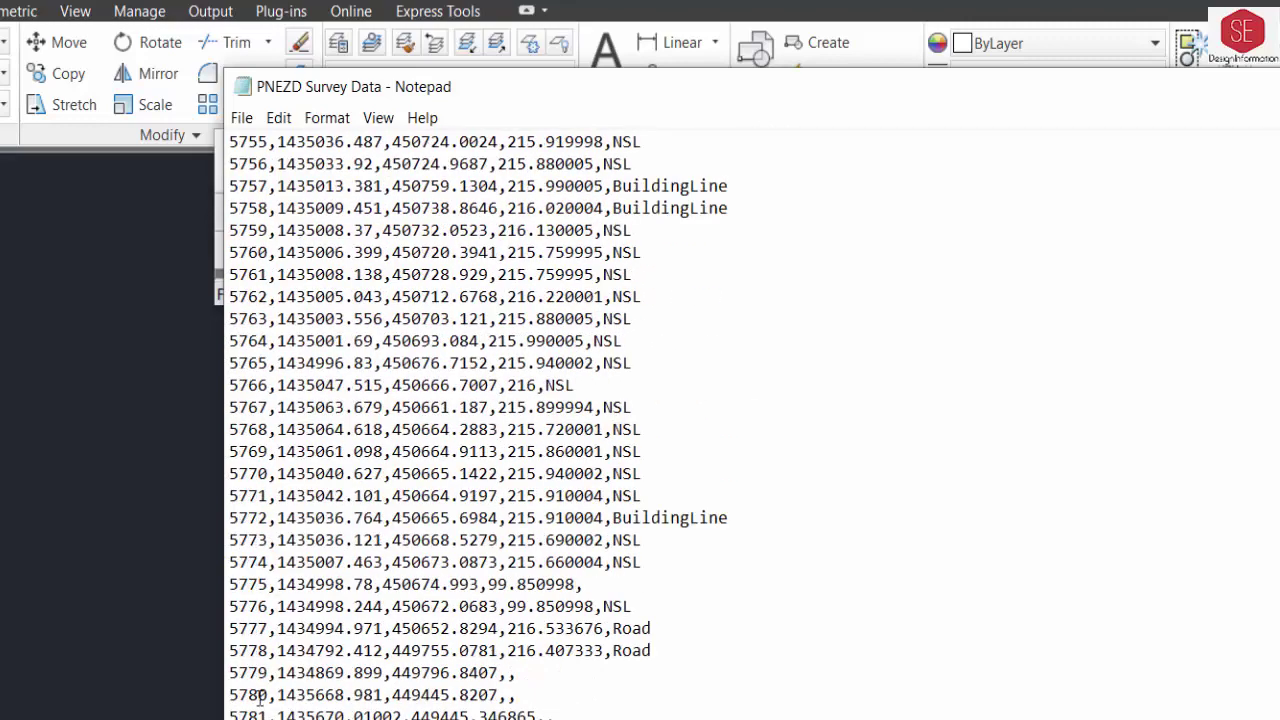
pyautogui.moveTo(266, 715); pyautogui.dragTo(237, 715)
pyautogui.scroll(7, 679, 526)
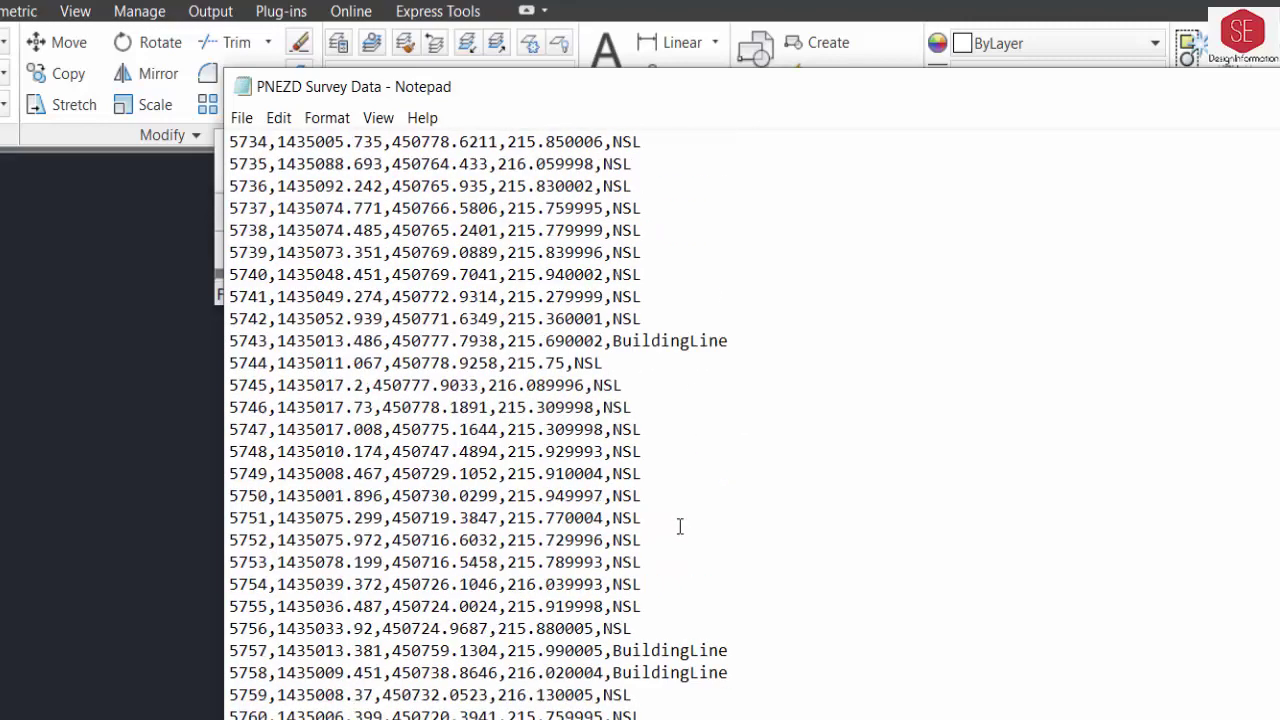
pyautogui.scroll(7, 567, 233)
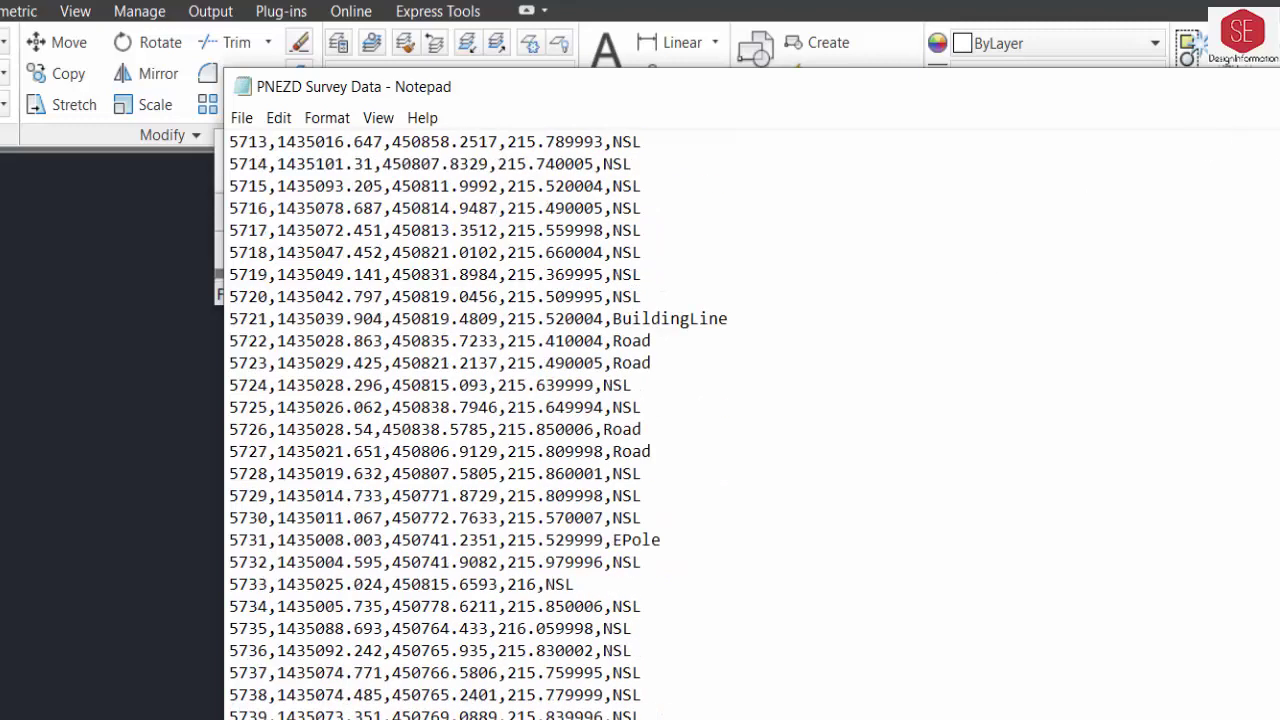
pyautogui.hotkey('alt', 'Tab')
# Select PNEZD Survey Data as the file to import
pyautogui.click(690, 237)
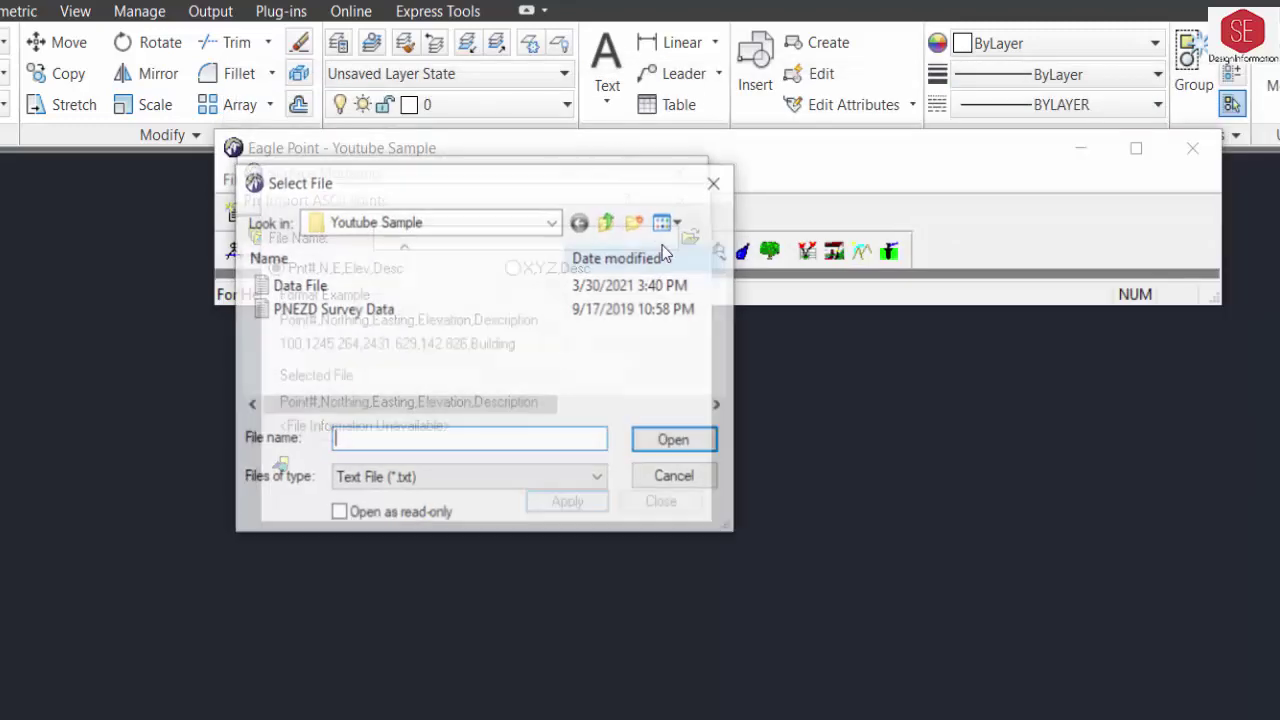
pyautogui.click(367, 311)
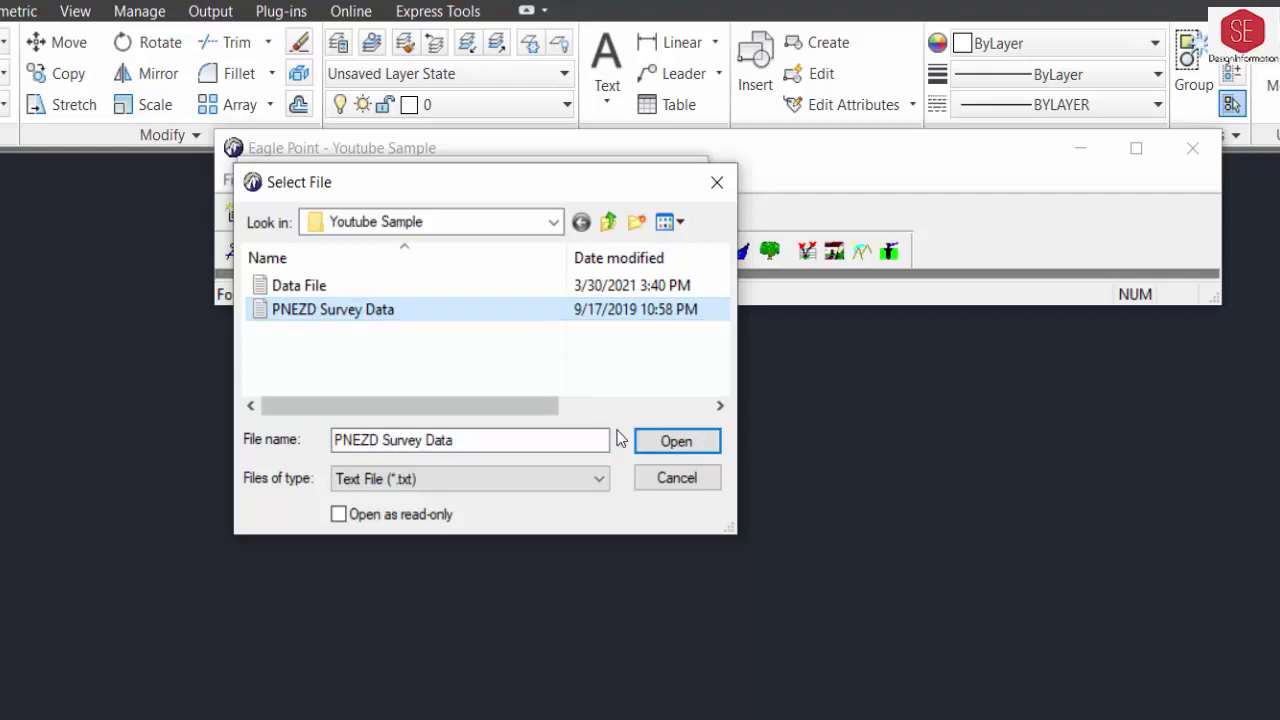
pyautogui.click(659, 441)
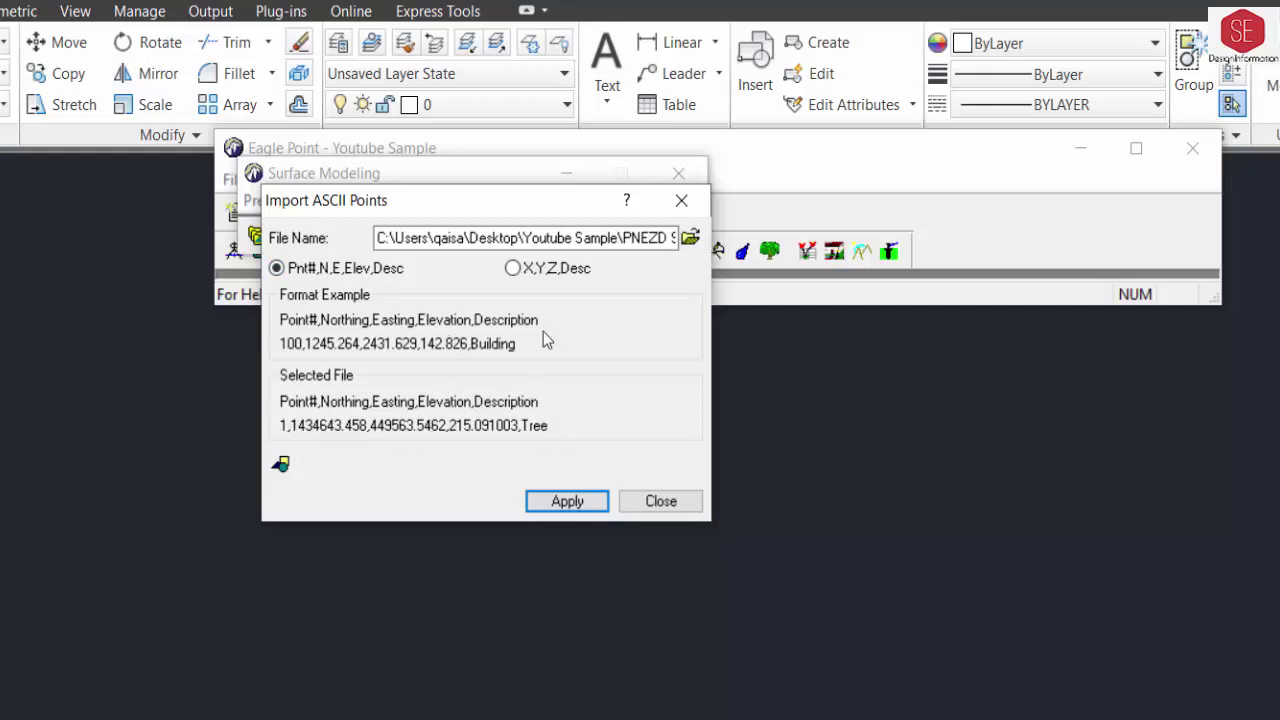
# Put the points on layer POINTS with BYLAYER colour and import them
pyautogui.click(281, 465)
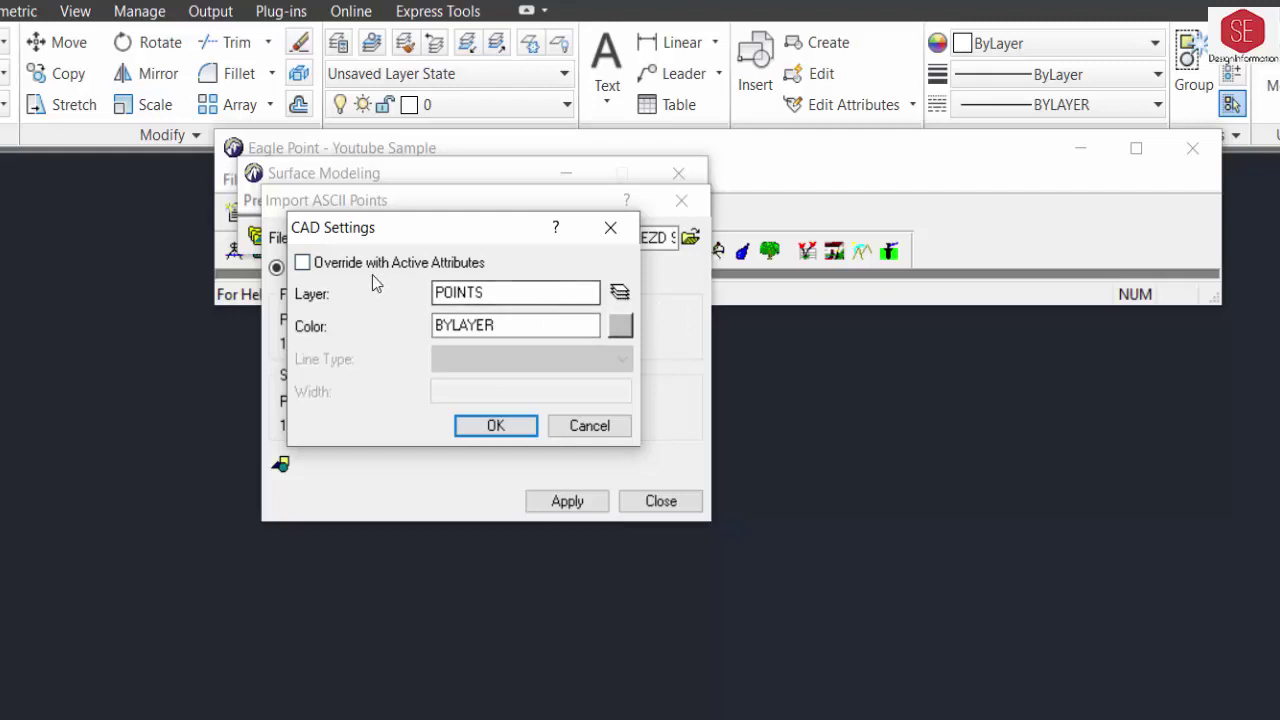
pyautogui.click(626, 331)
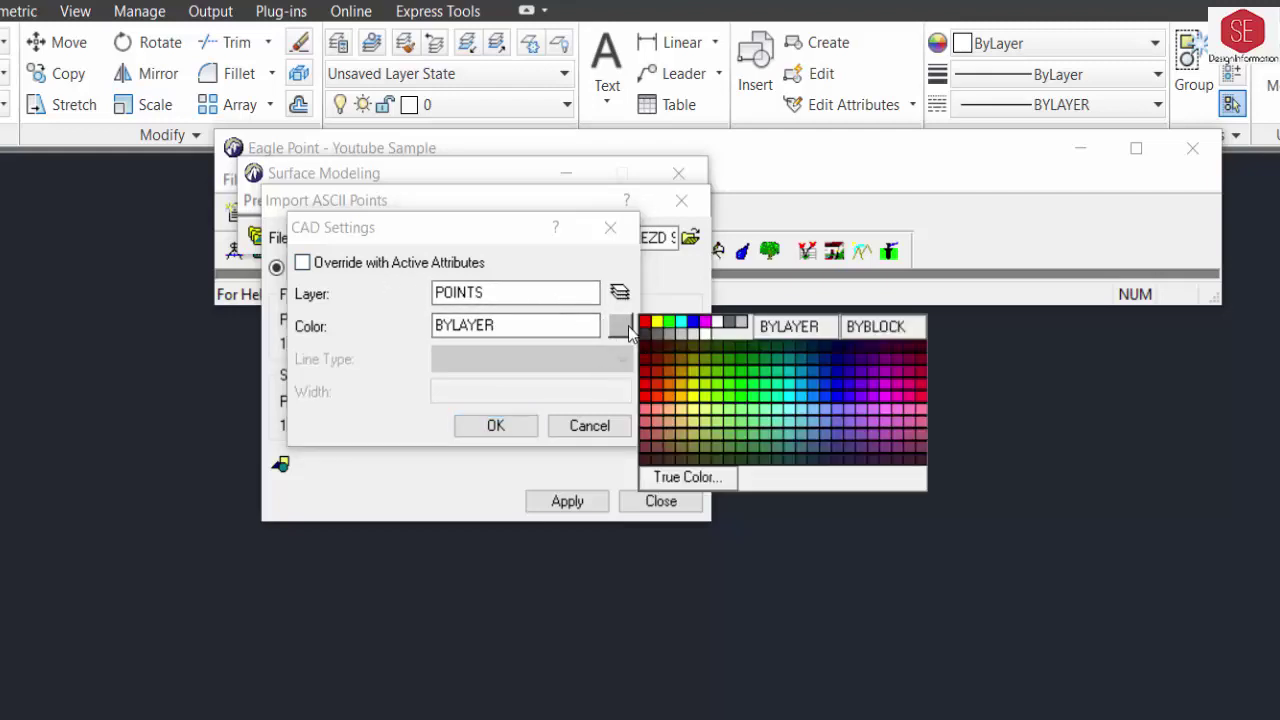
pyautogui.click(349, 360)
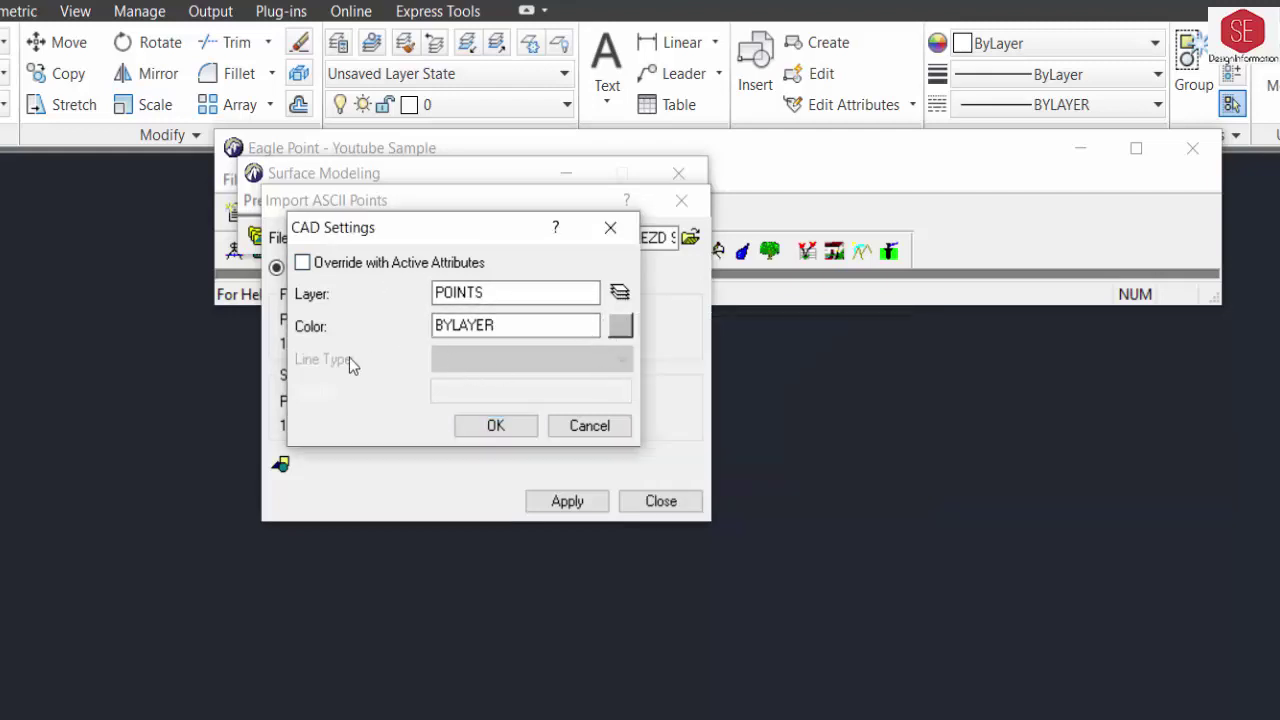
pyautogui.click(497, 427)
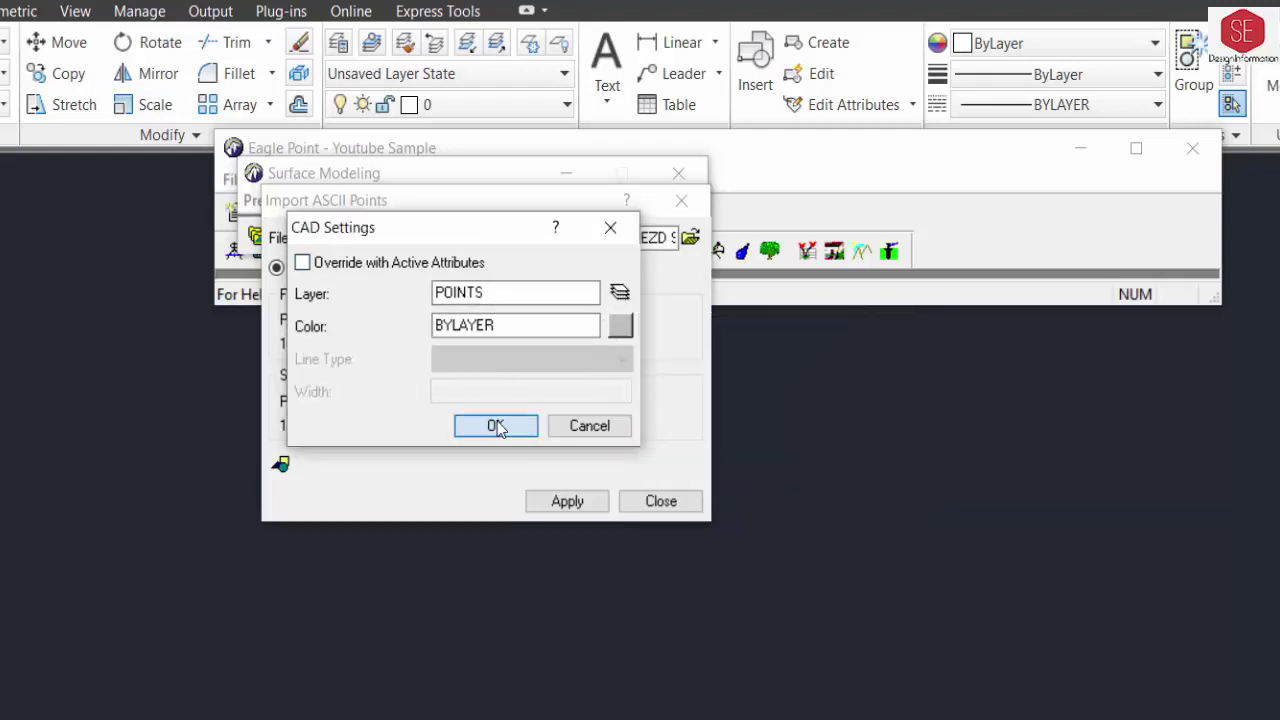
pyautogui.click(567, 501)
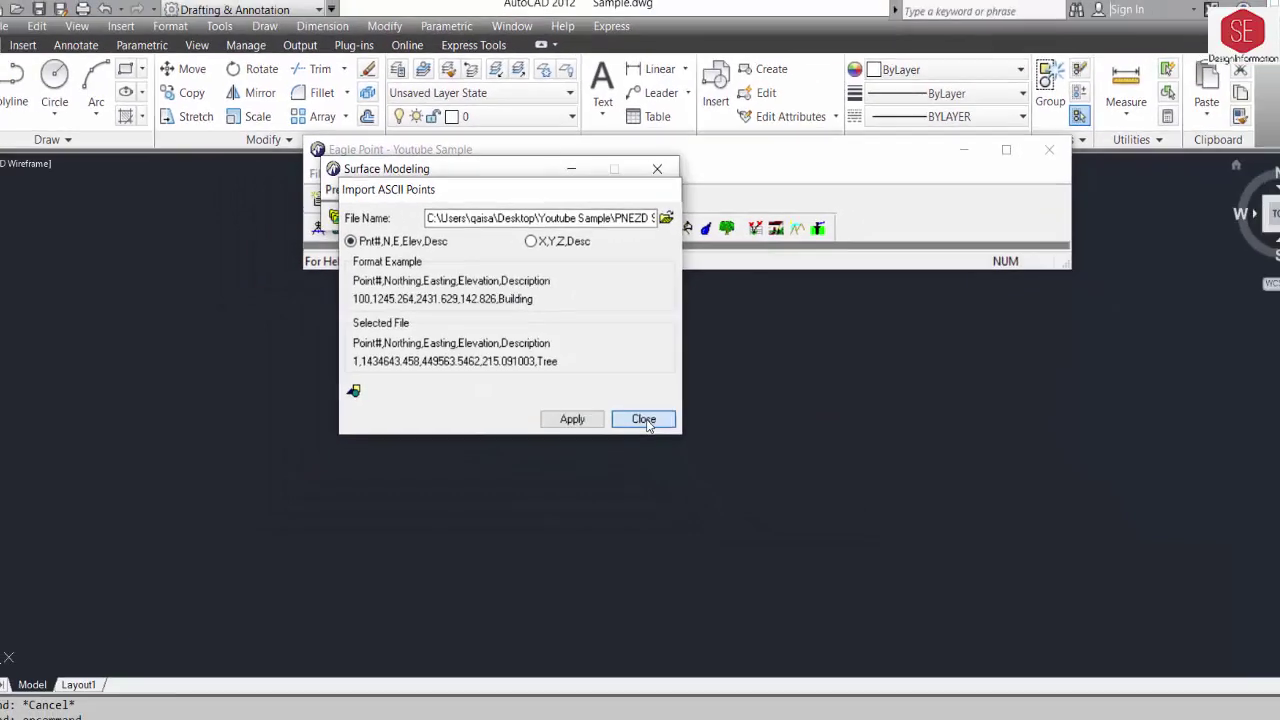
# Close the import window and Zoom Extents (Z, E) to show the cross-shaped survey point pattern
pyautogui.click(661, 501)
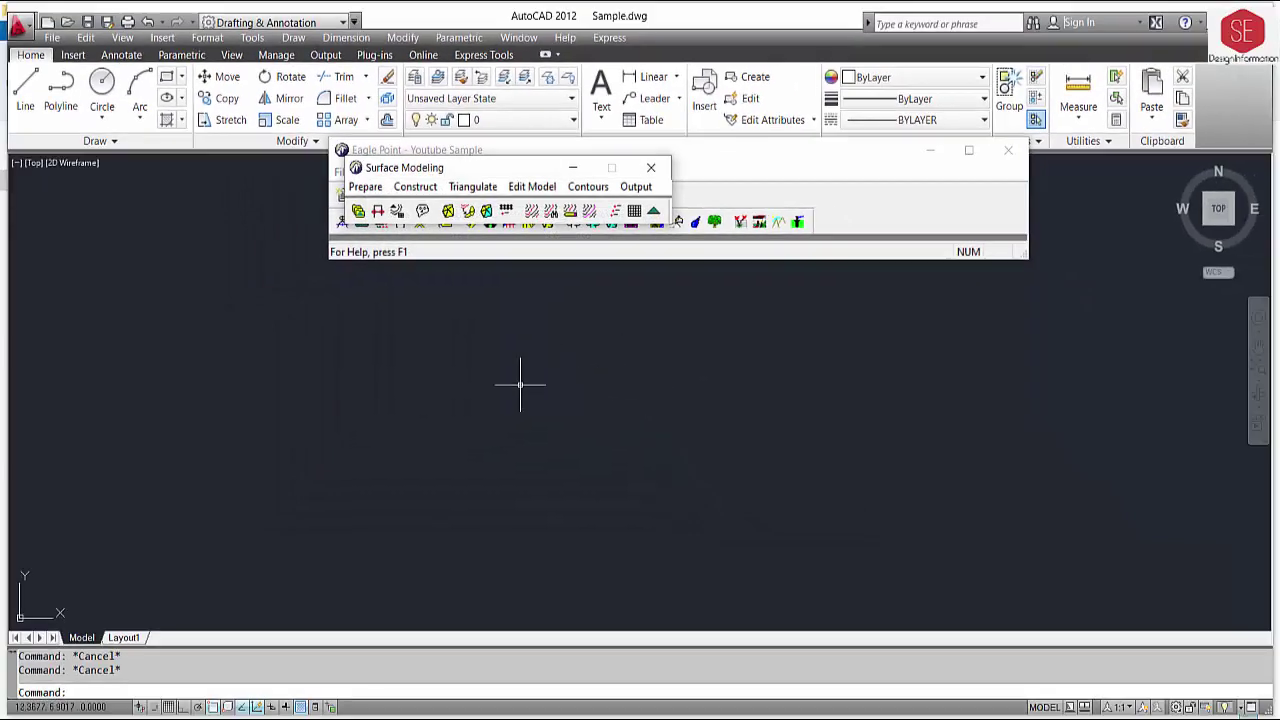
pyautogui.click(591, 450)
pyautogui.click(499, 471)
pyautogui.write('z')
pyautogui.press('Return')
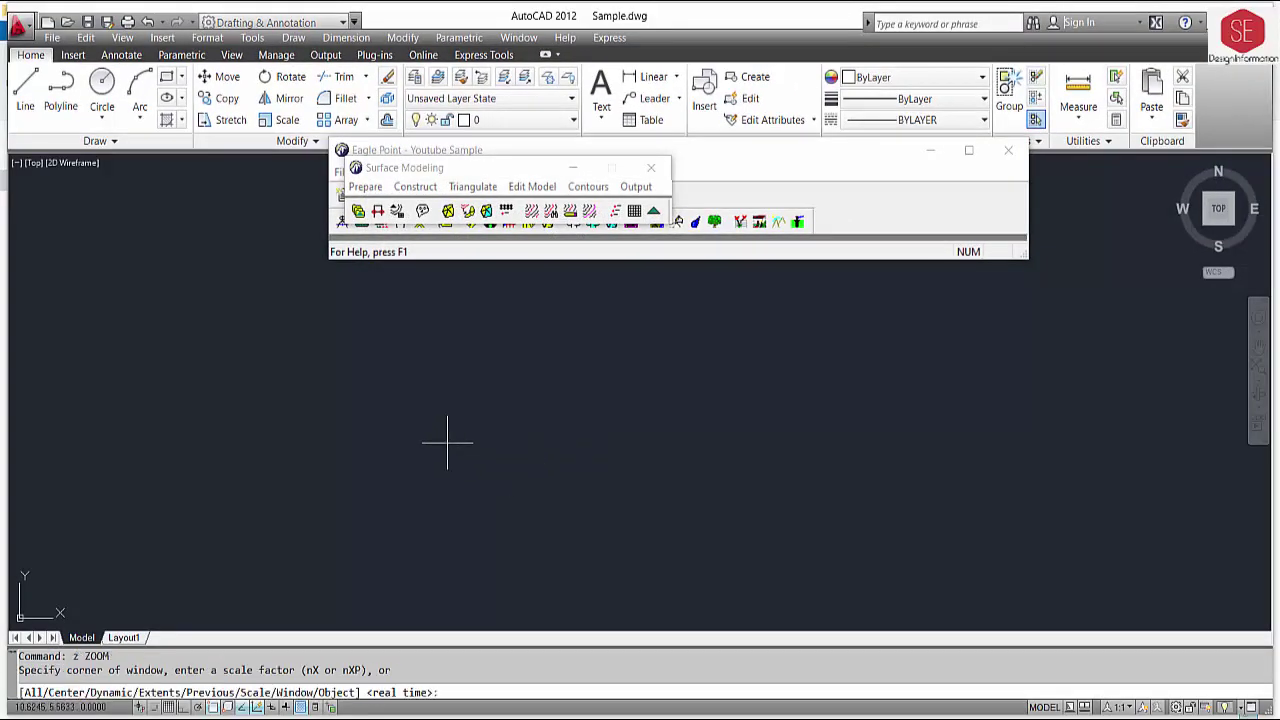
pyautogui.write('e')
pyautogui.press('Return')
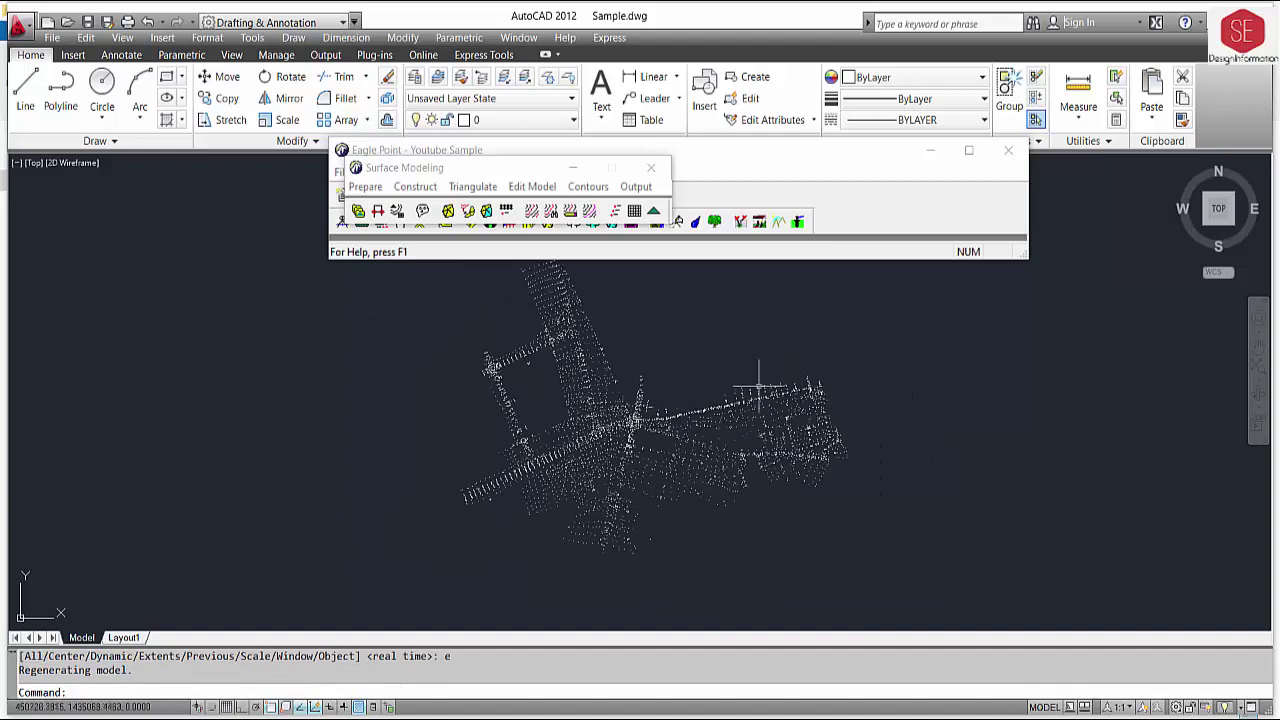
pyautogui.scroll(-2, 766, 423)
pyautogui.scroll(-1, 766, 423)
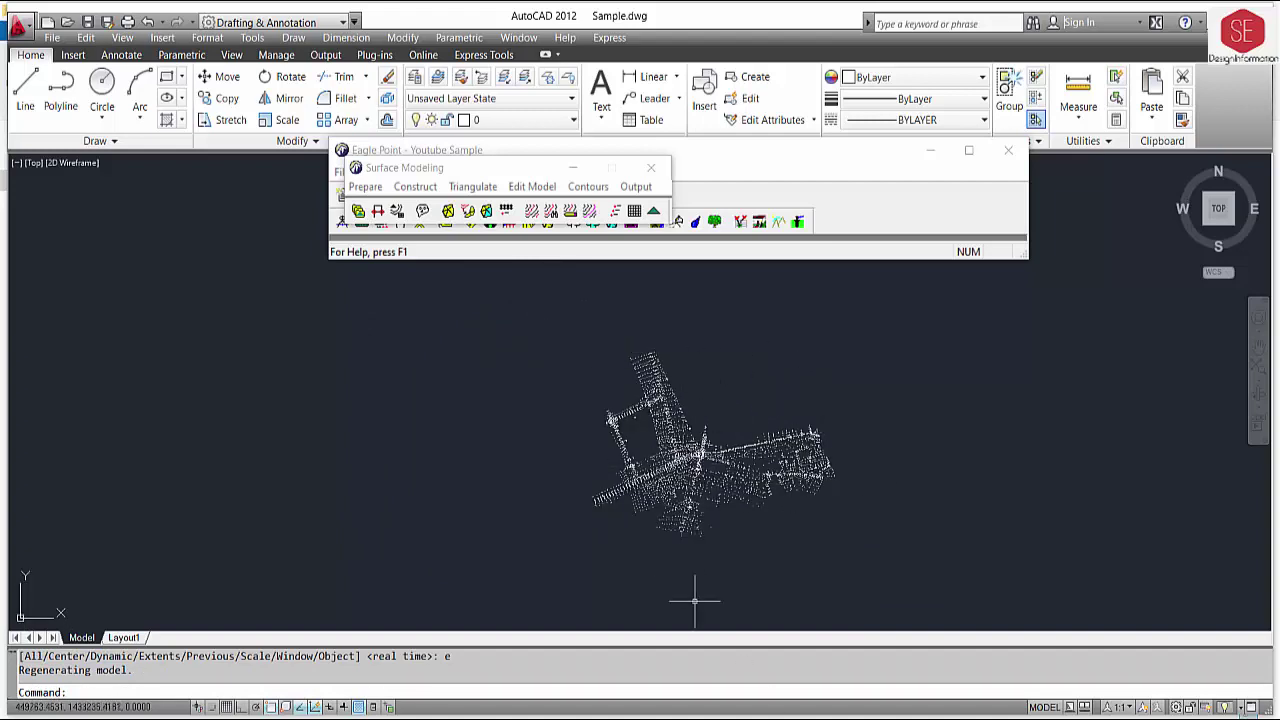
pyautogui.scroll(3, 771, 432)
pyautogui.scroll(-2, 686, 443)
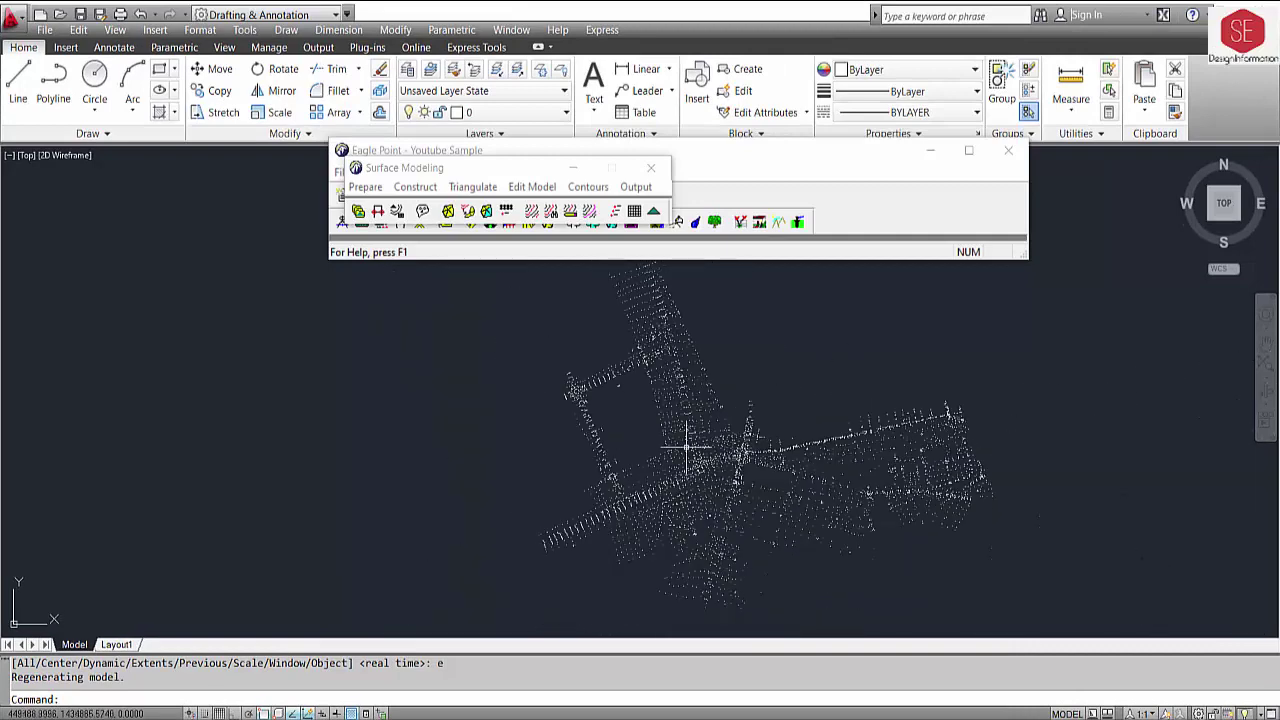
pyautogui.scroll(-2, 720, 425)
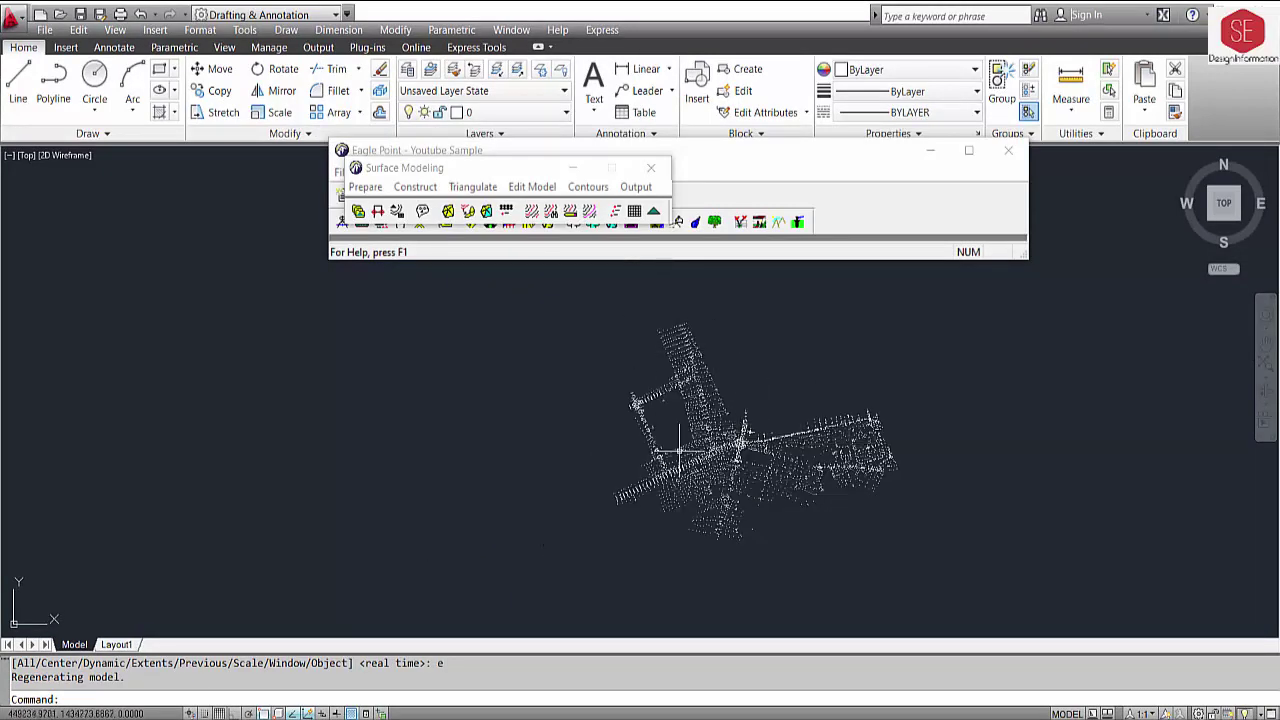
pyautogui.click(410, 172)
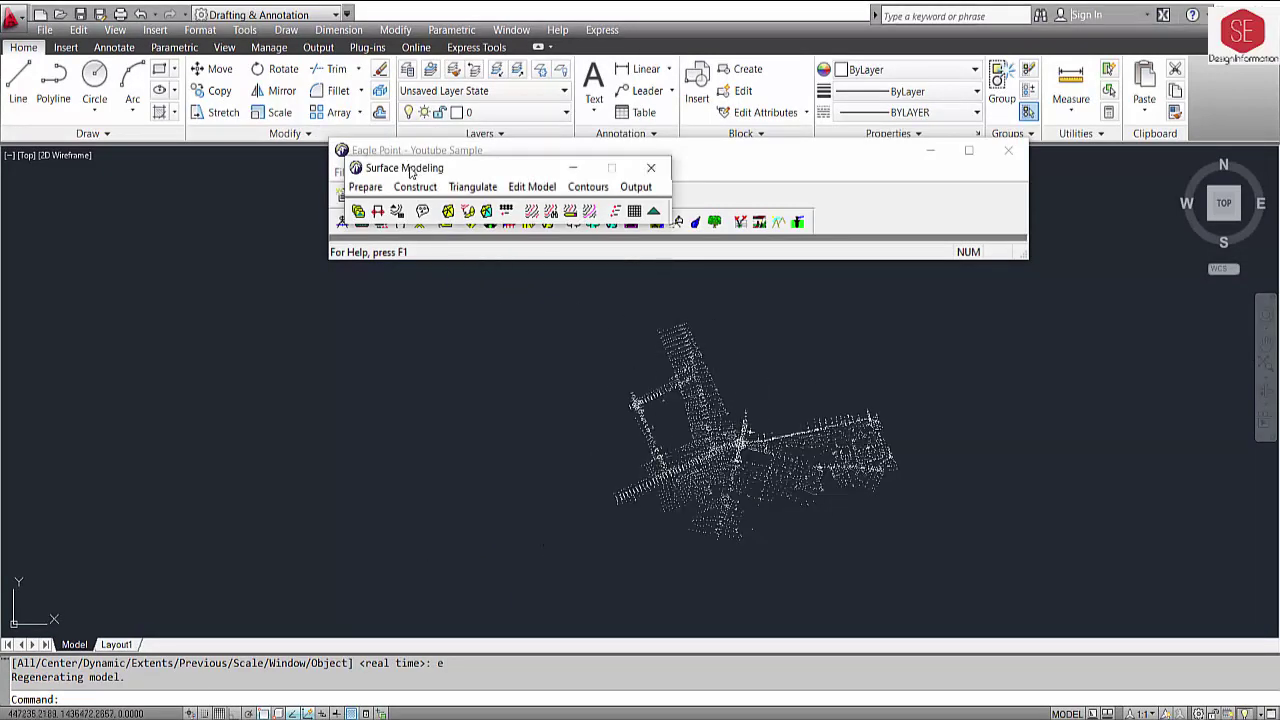
# Create a new surface model described 'Countours' with the maximum triangle side limited to 100
pyautogui.click(365, 186)
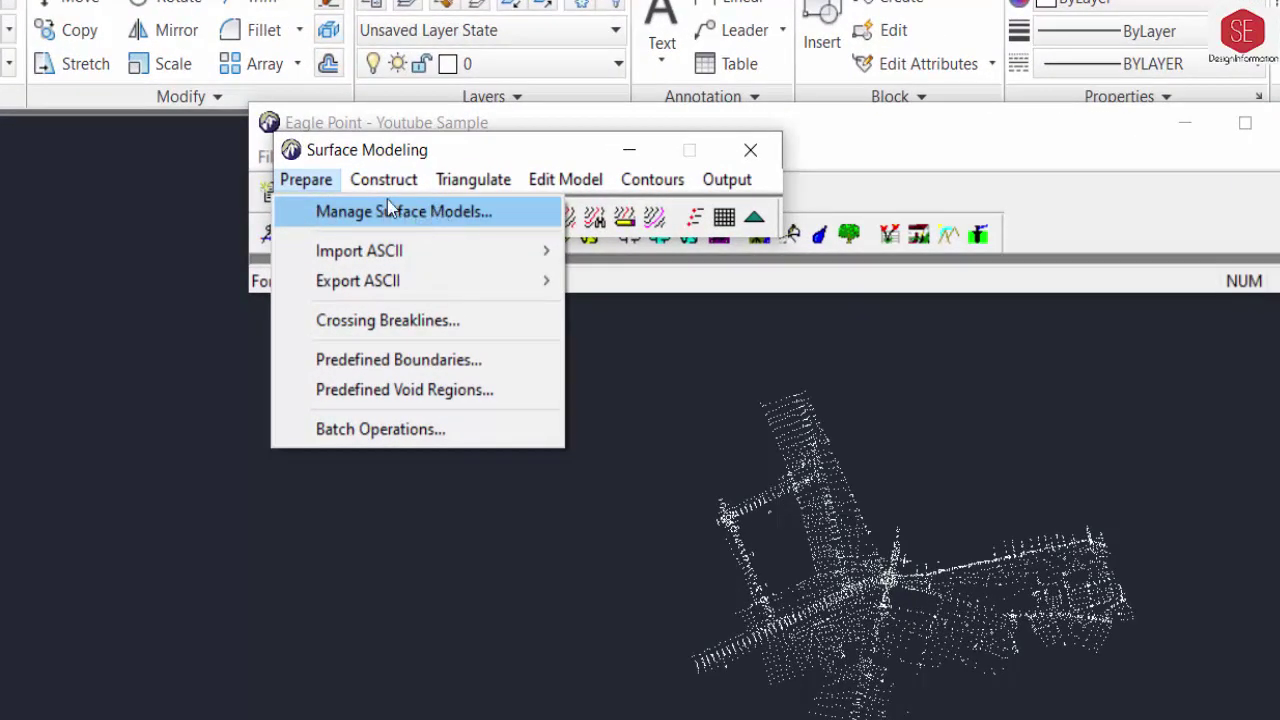
pyautogui.click(436, 214)
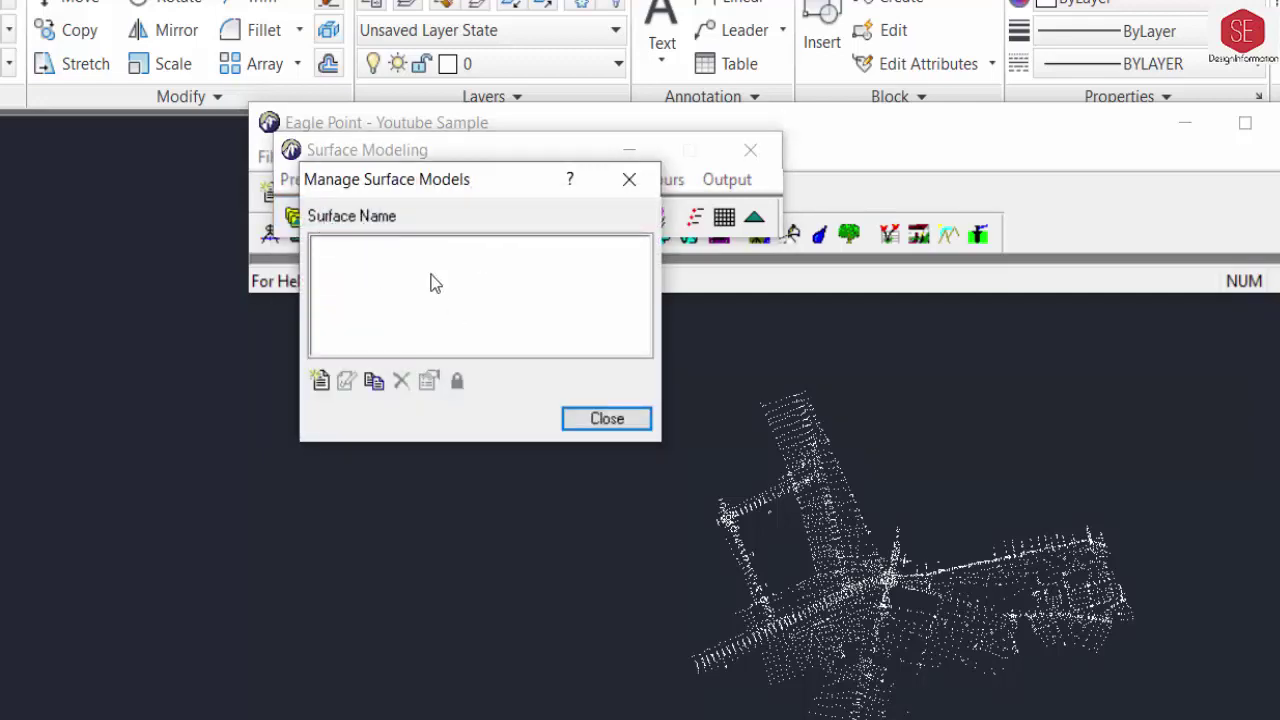
pyautogui.click(316, 386)
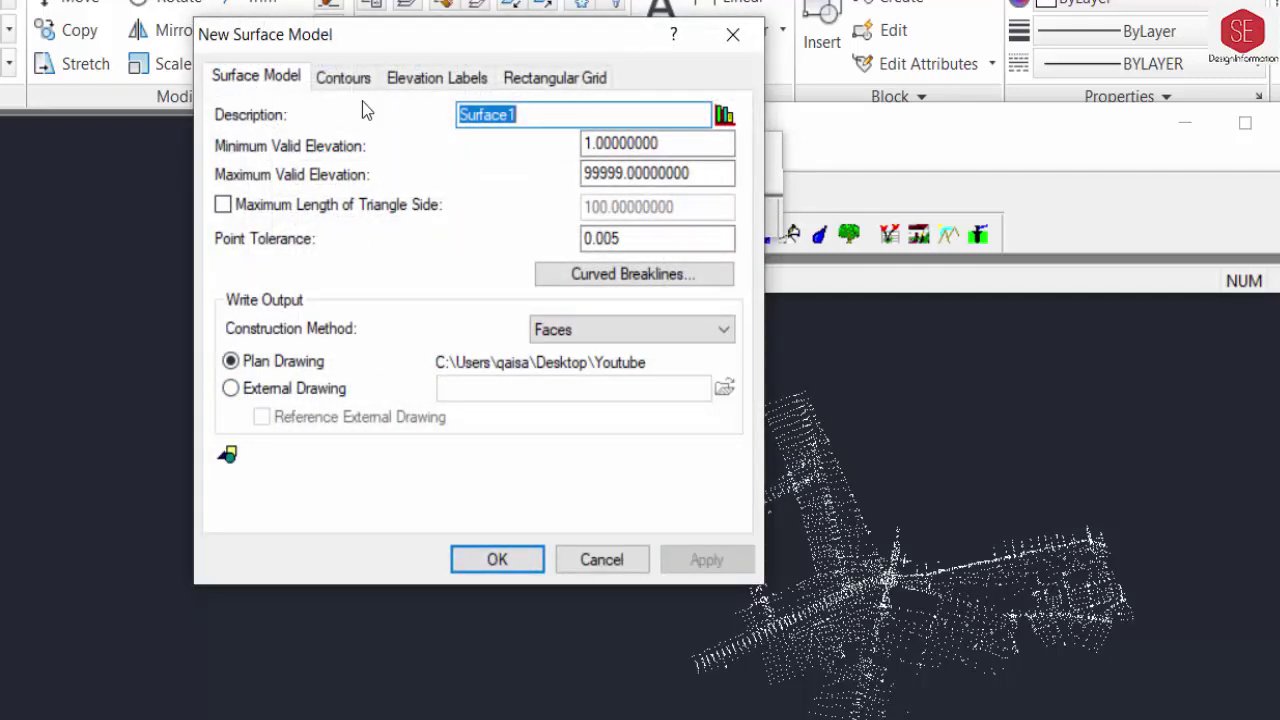
pyautogui.moveTo(553, 117); pyautogui.dragTo(394, 117)
pyautogui.write('Countour')
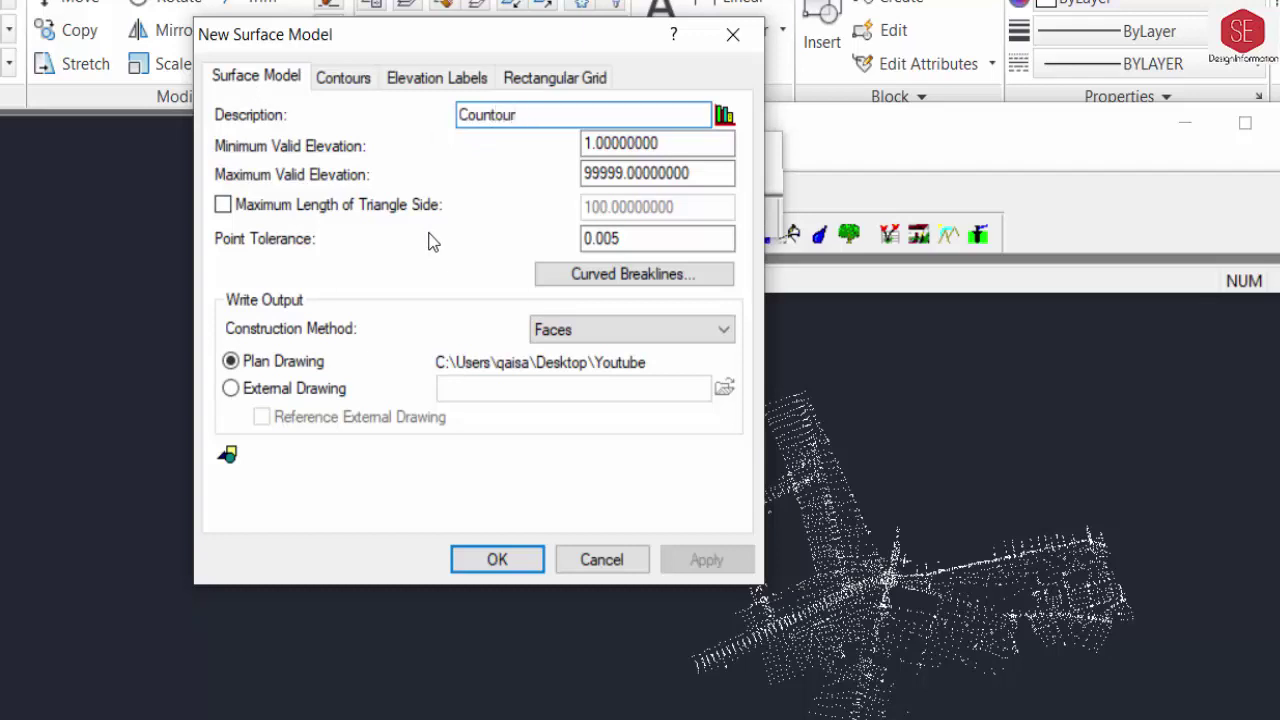
pyautogui.write('s')
pyautogui.click(222, 205)
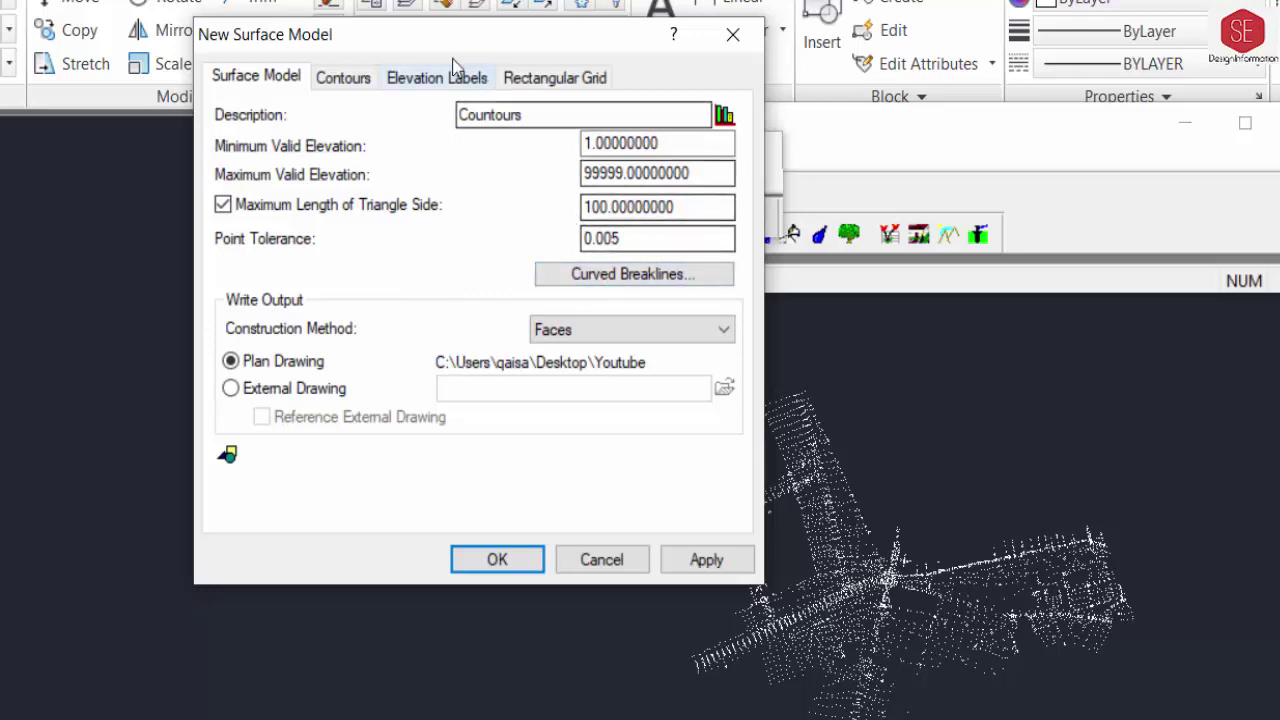
pyautogui.click(354, 84)
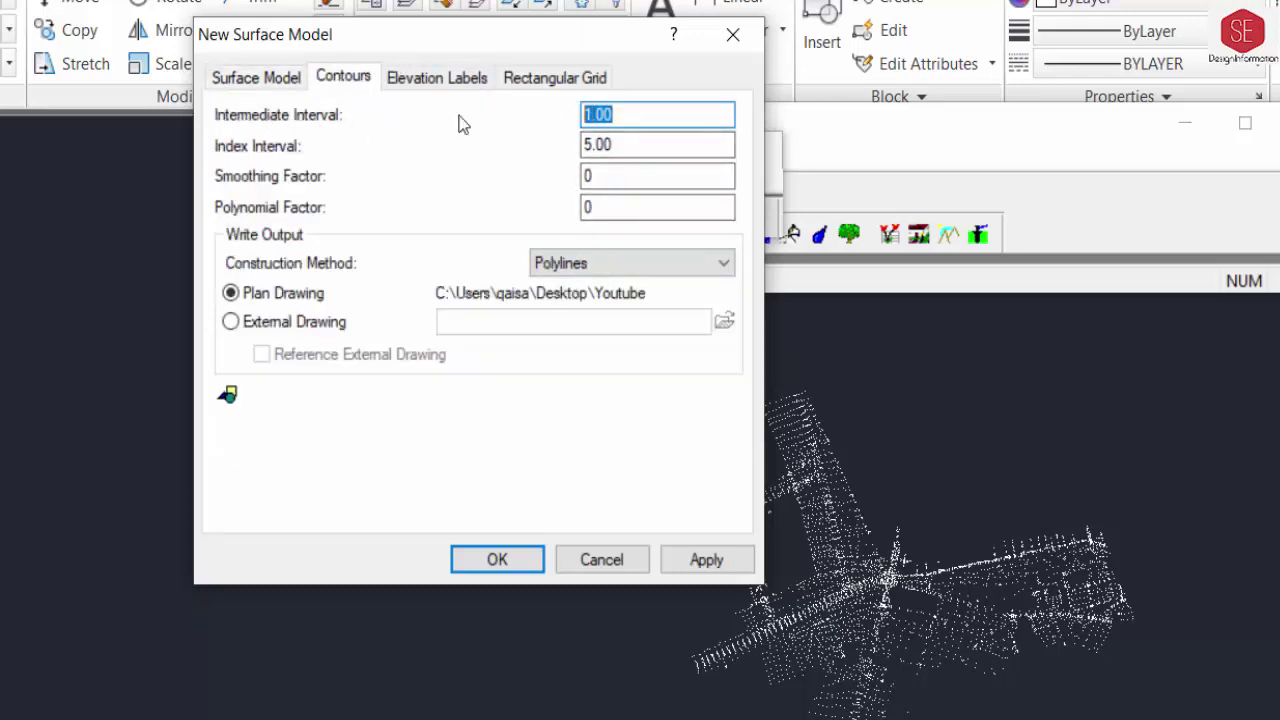
# Set contour intervals to 0.5 intermediate and 2.50 index, drawn as polylines
pyautogui.write('.5')
pyautogui.doubleClick(642, 145)
pyautogui.write('2.50')
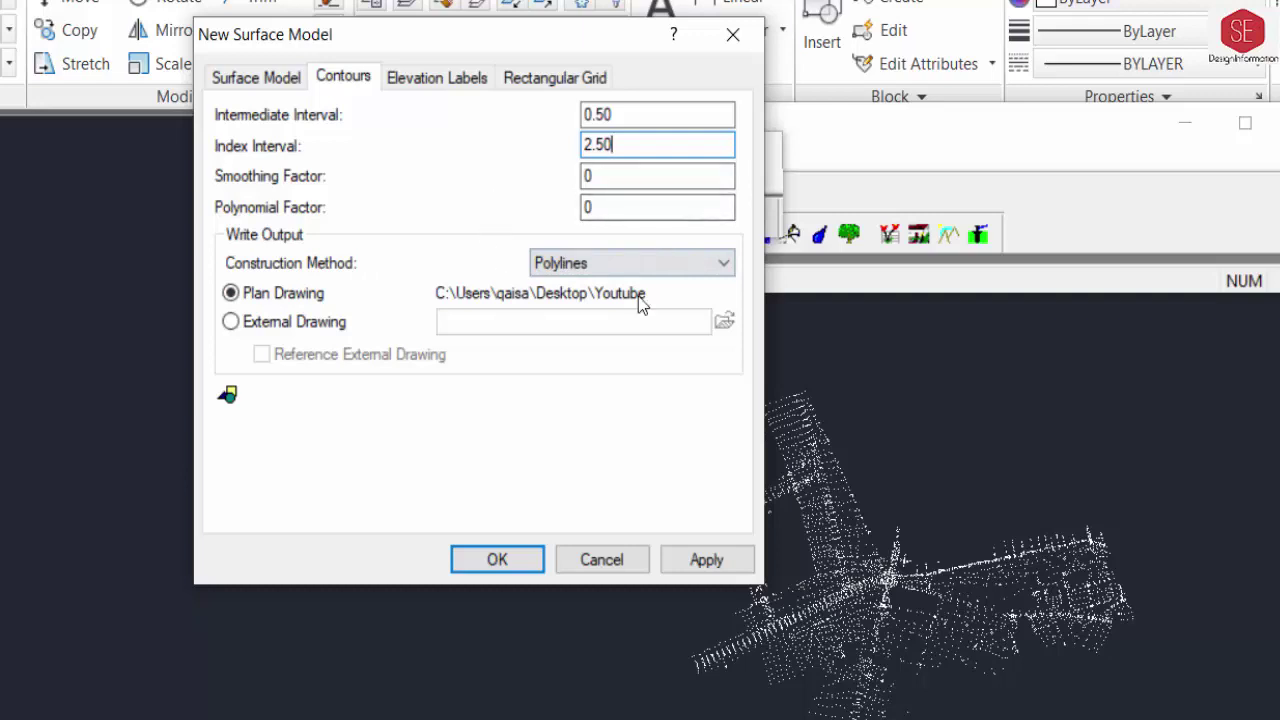
pyautogui.click(650, 264)
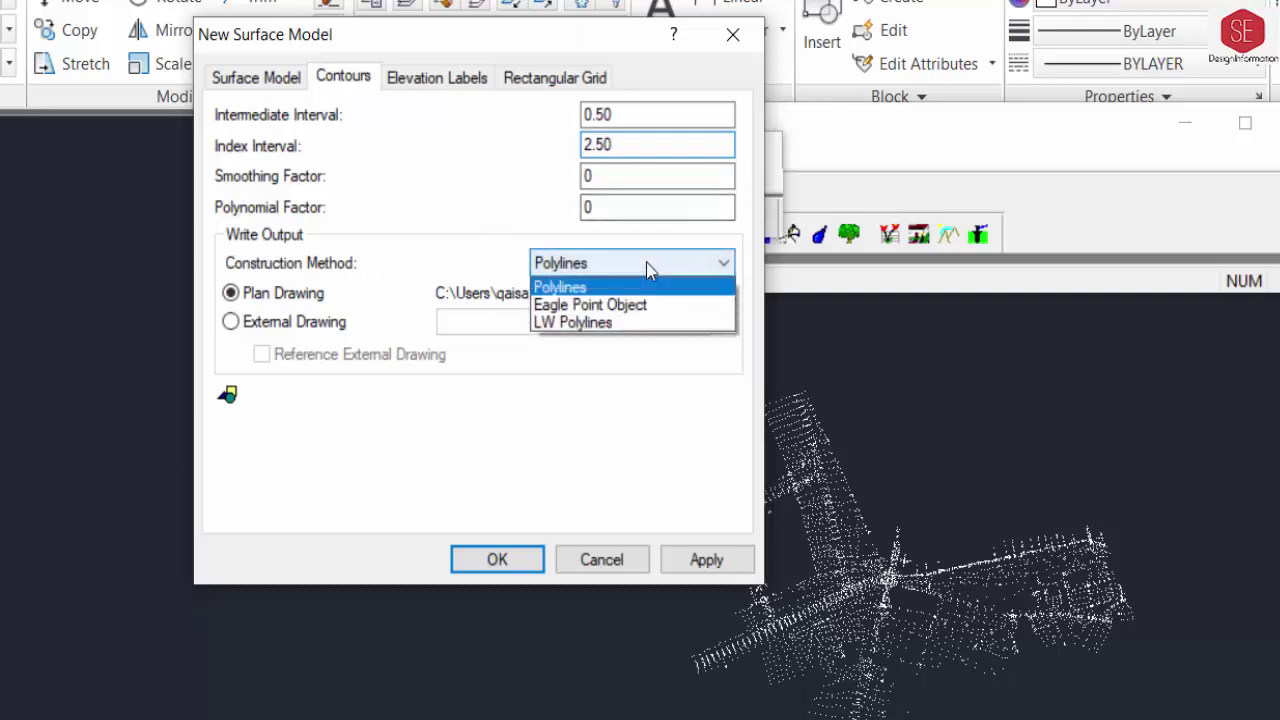
pyautogui.click(556, 289)
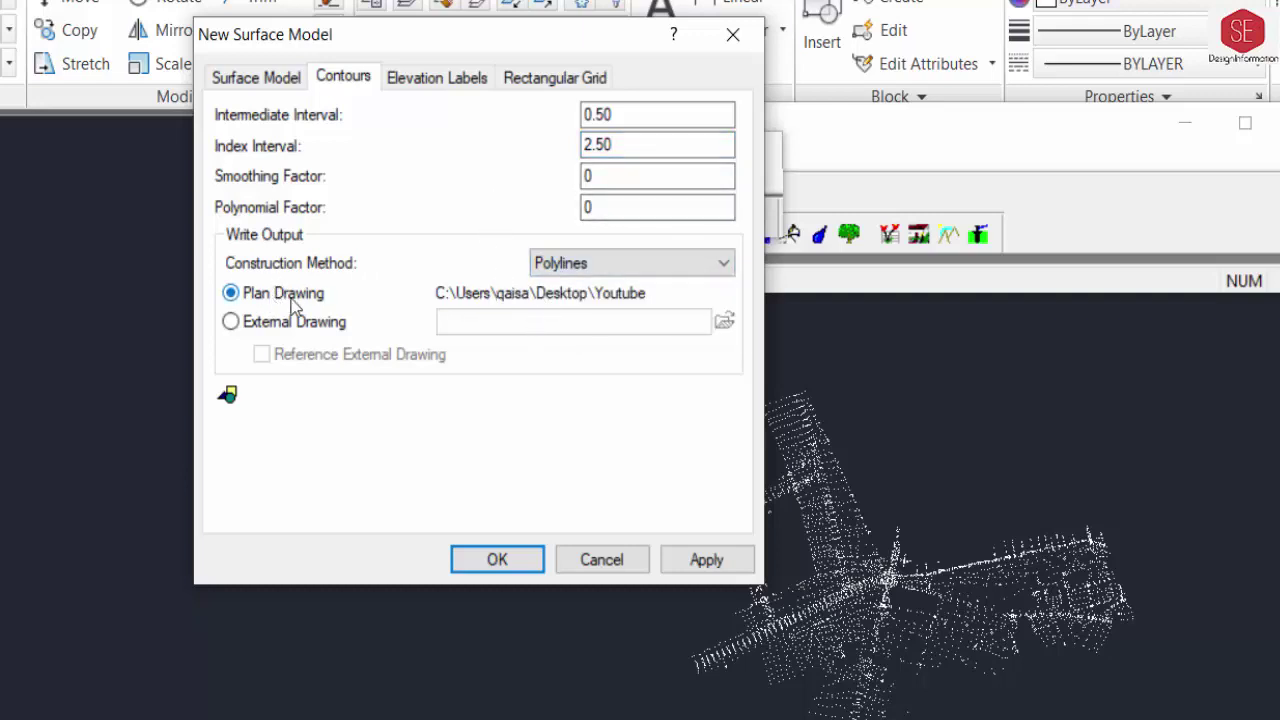
# Review the label and grid settings, then create the Countours model and close the manager
pyautogui.click(432, 82)
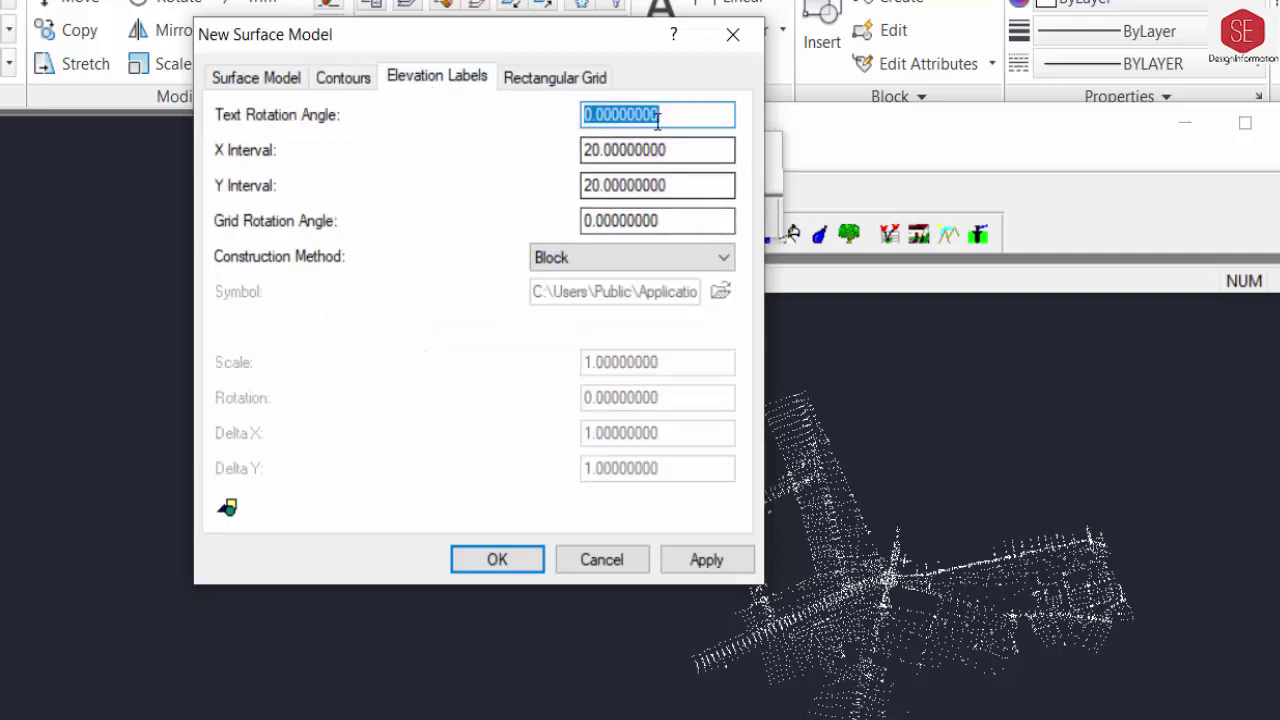
pyautogui.click(565, 78)
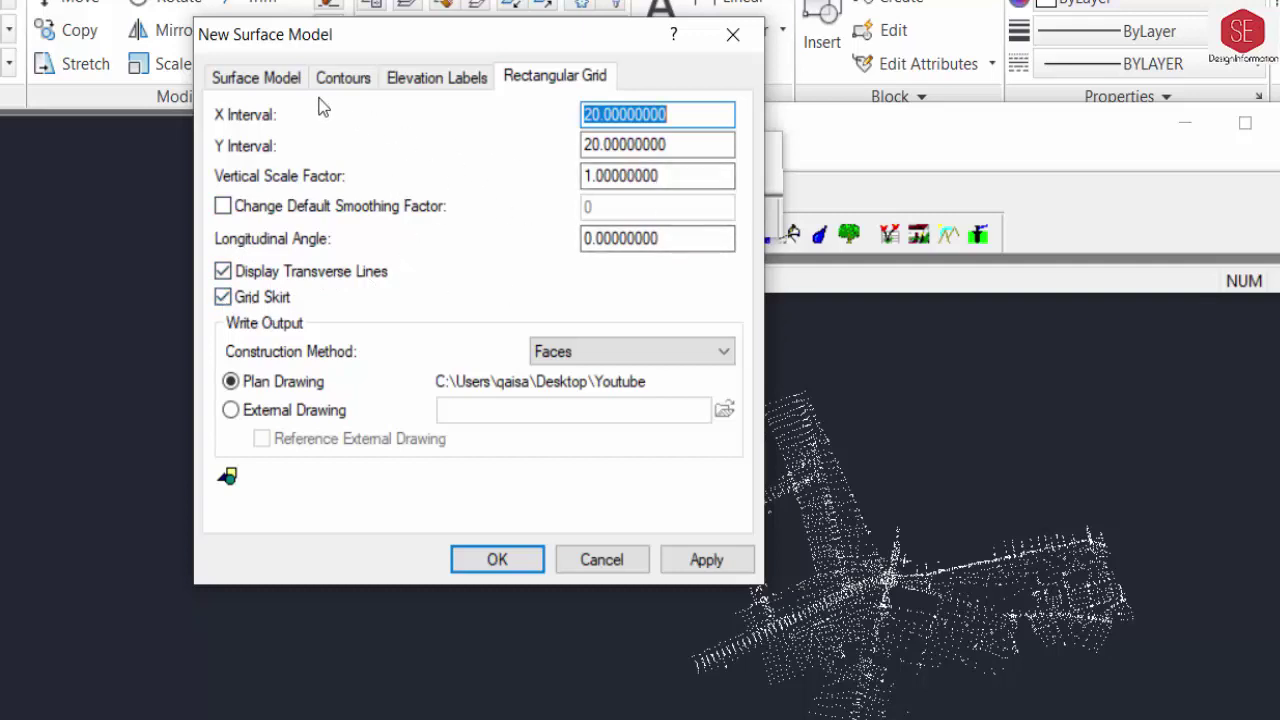
pyautogui.click(276, 80)
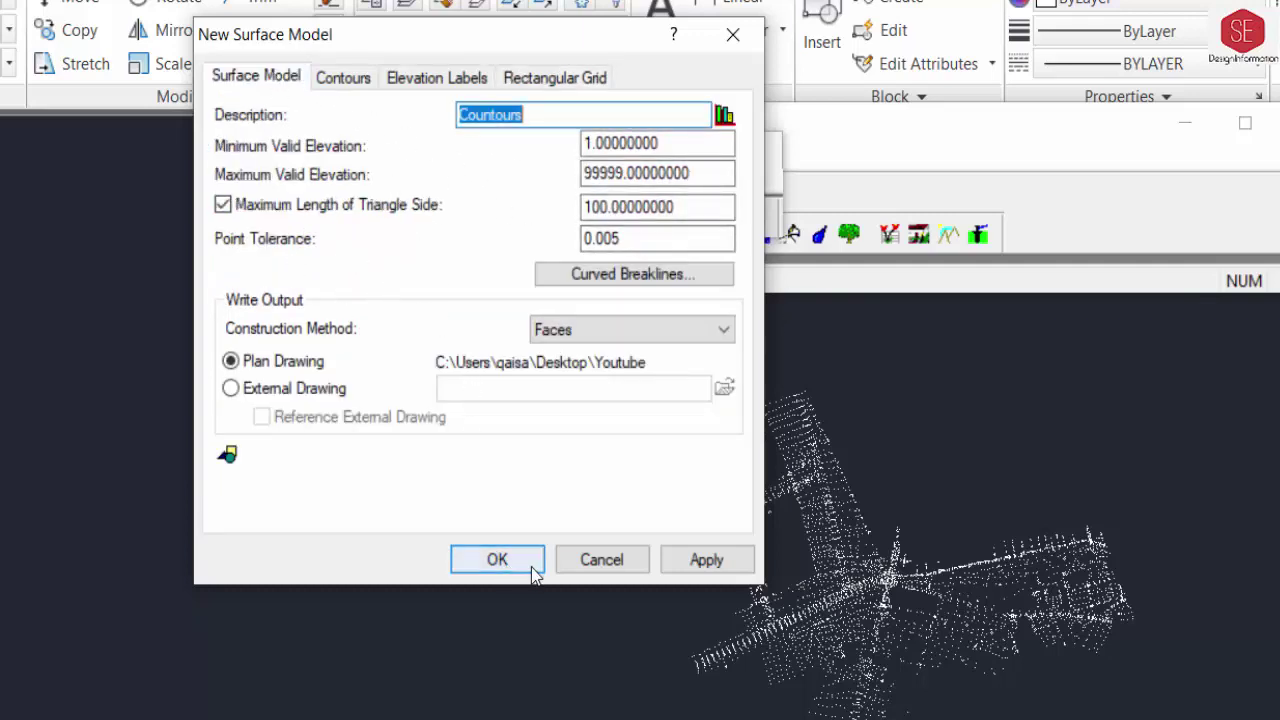
pyautogui.click(708, 559)
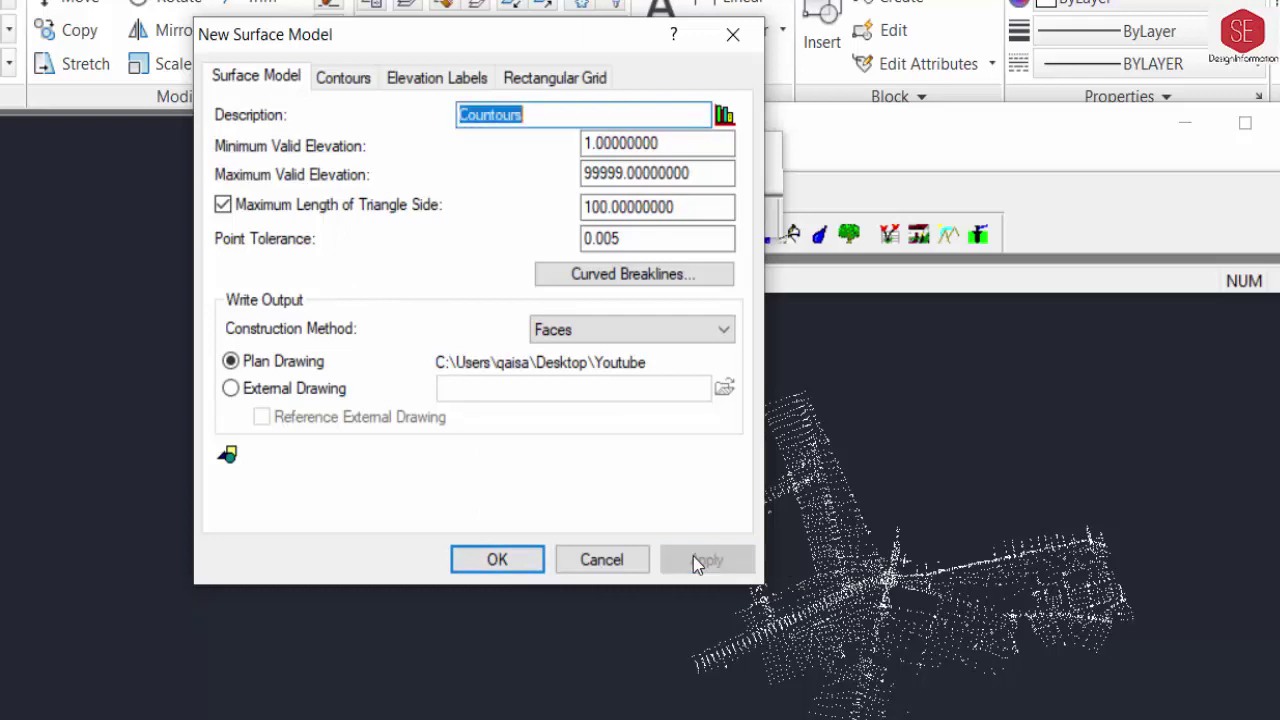
pyautogui.click(533, 566)
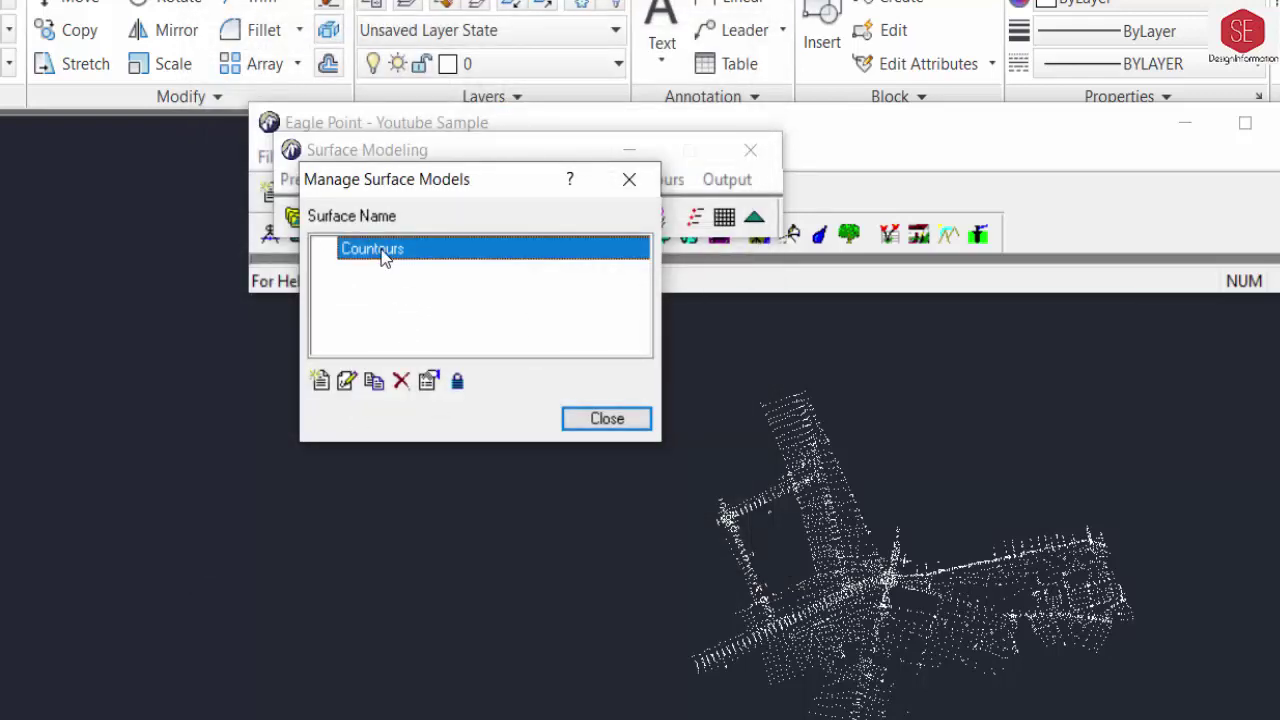
pyautogui.click(607, 420)
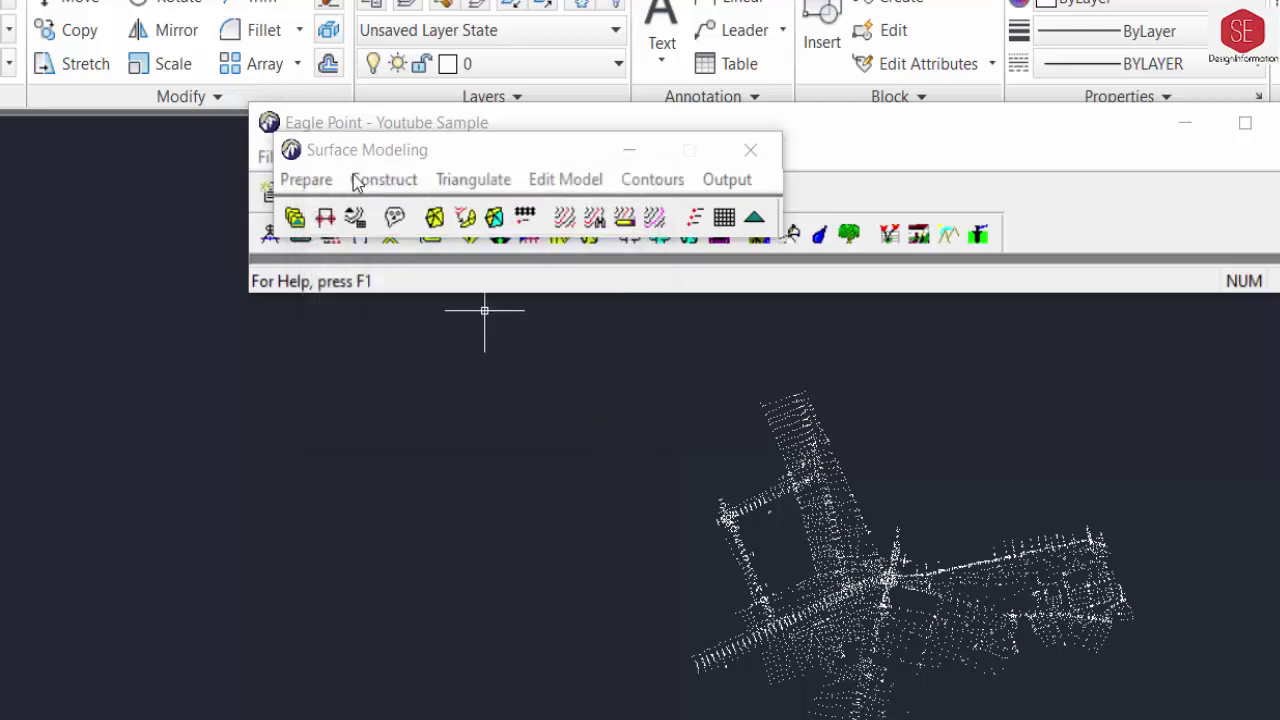
# Open the Prepare menu of surface preparation commands
pyautogui.click(313, 186)
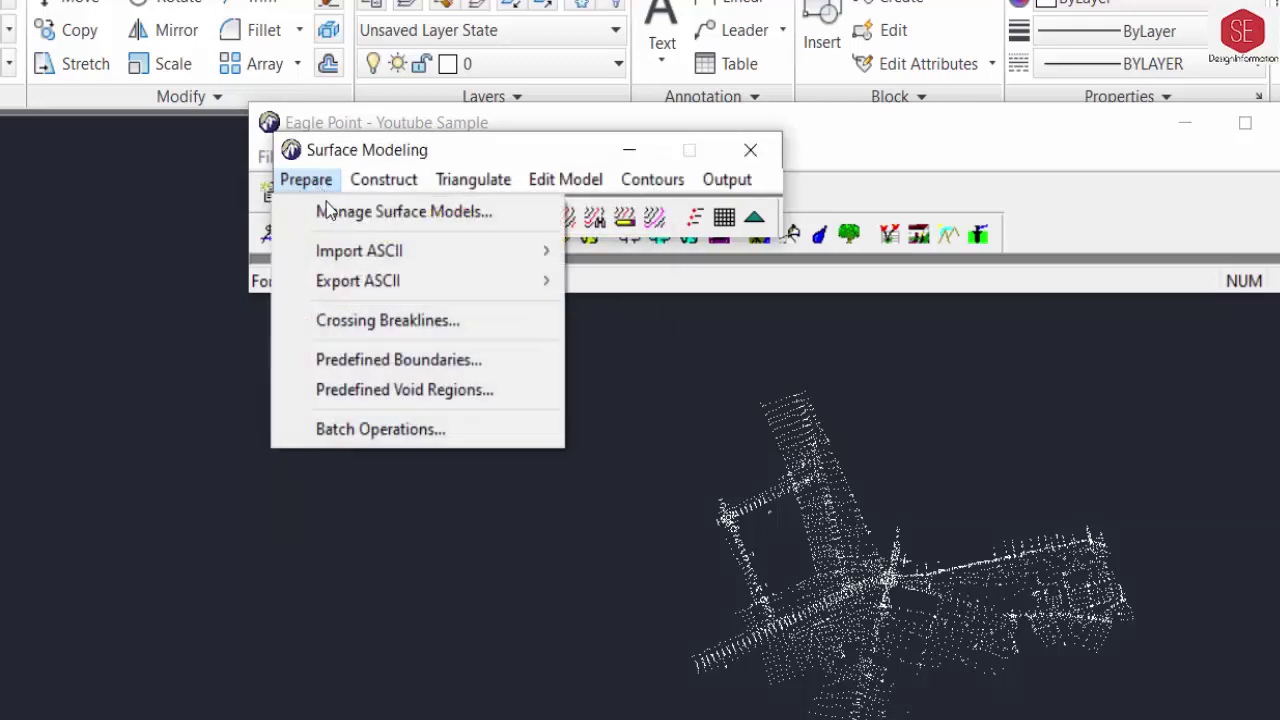
# In Batch Operations, choose Countours, enable Surface Model Create and turn on Display Model
pyautogui.click(352, 432)
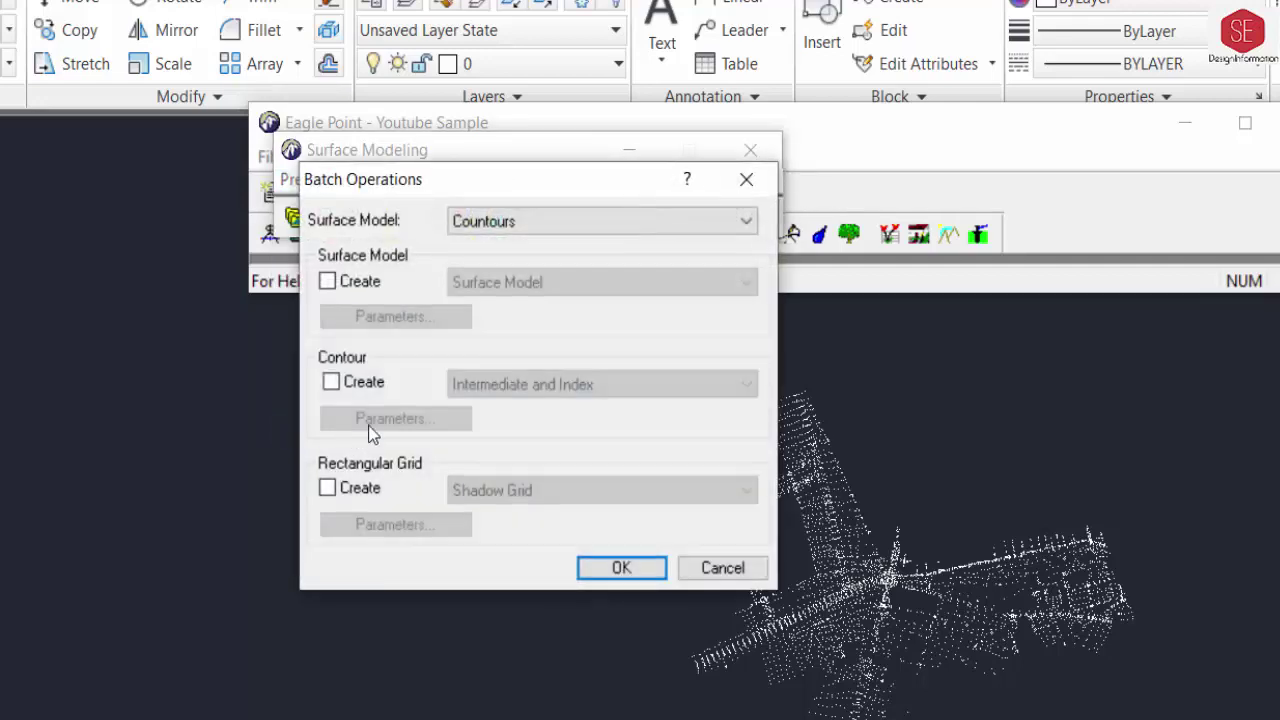
pyautogui.click(529, 226)
pyautogui.click(535, 242)
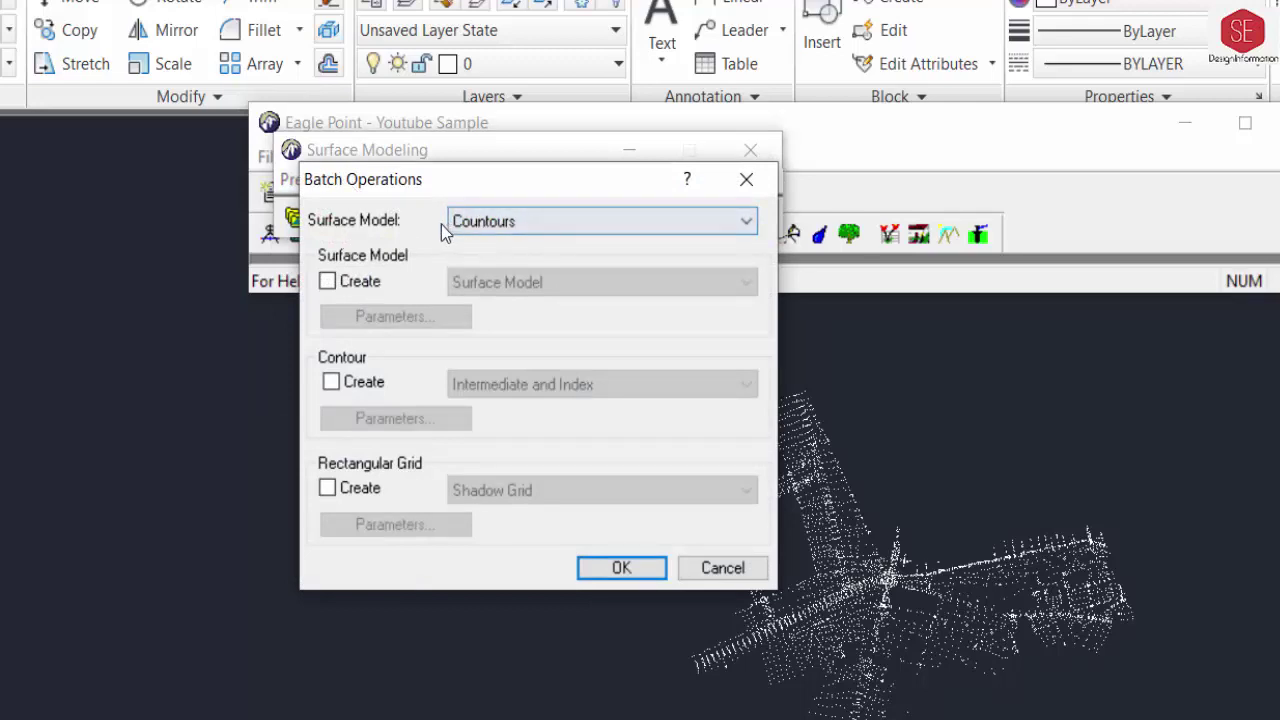
pyautogui.click(350, 288)
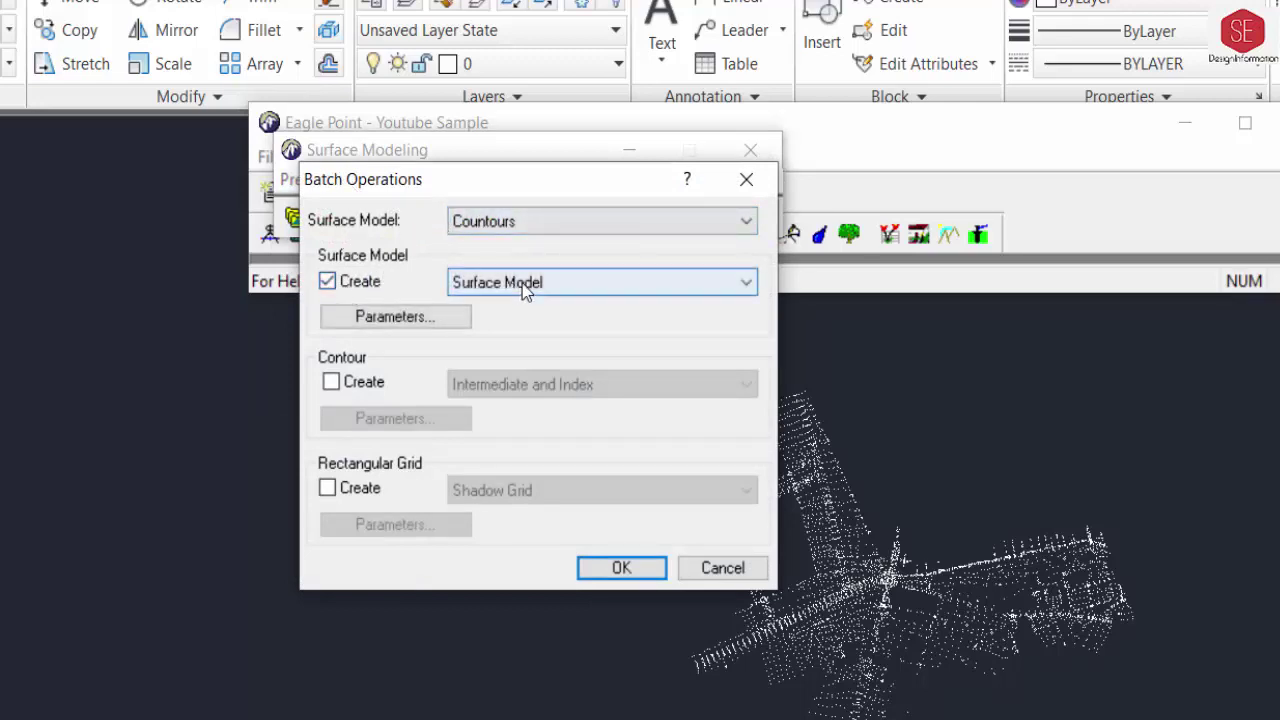
pyautogui.click(523, 282)
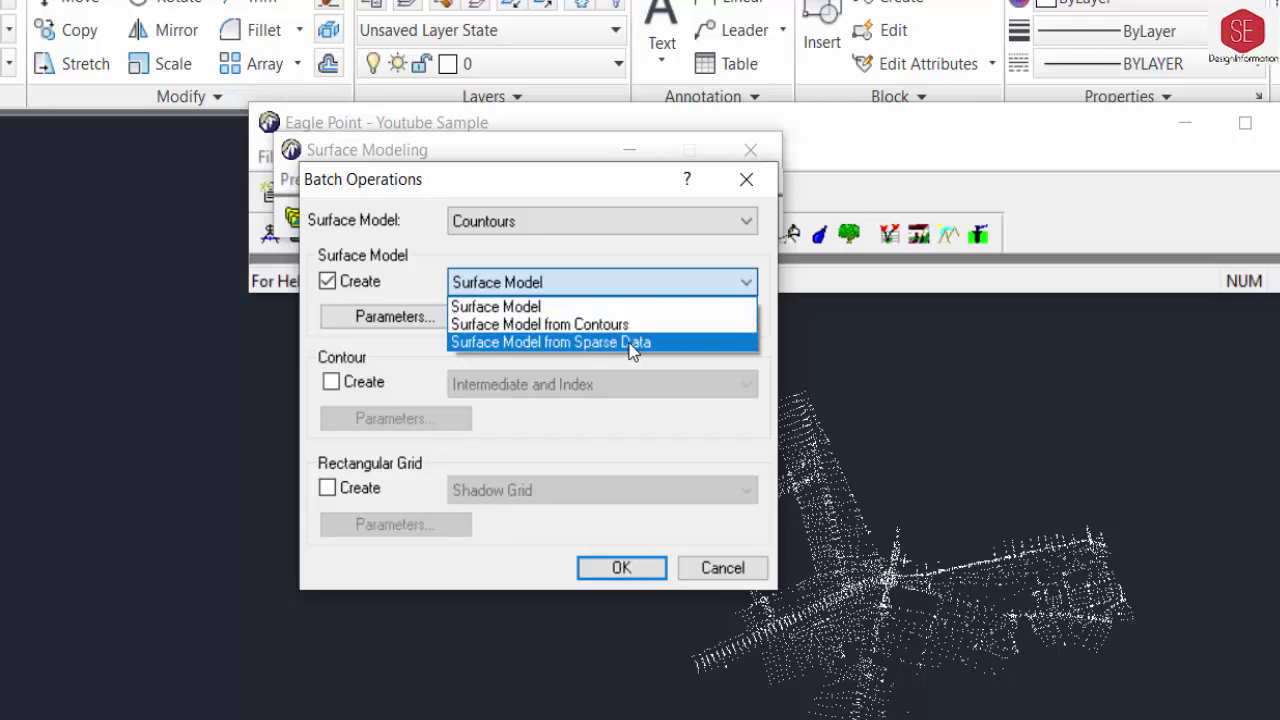
pyautogui.click(515, 307)
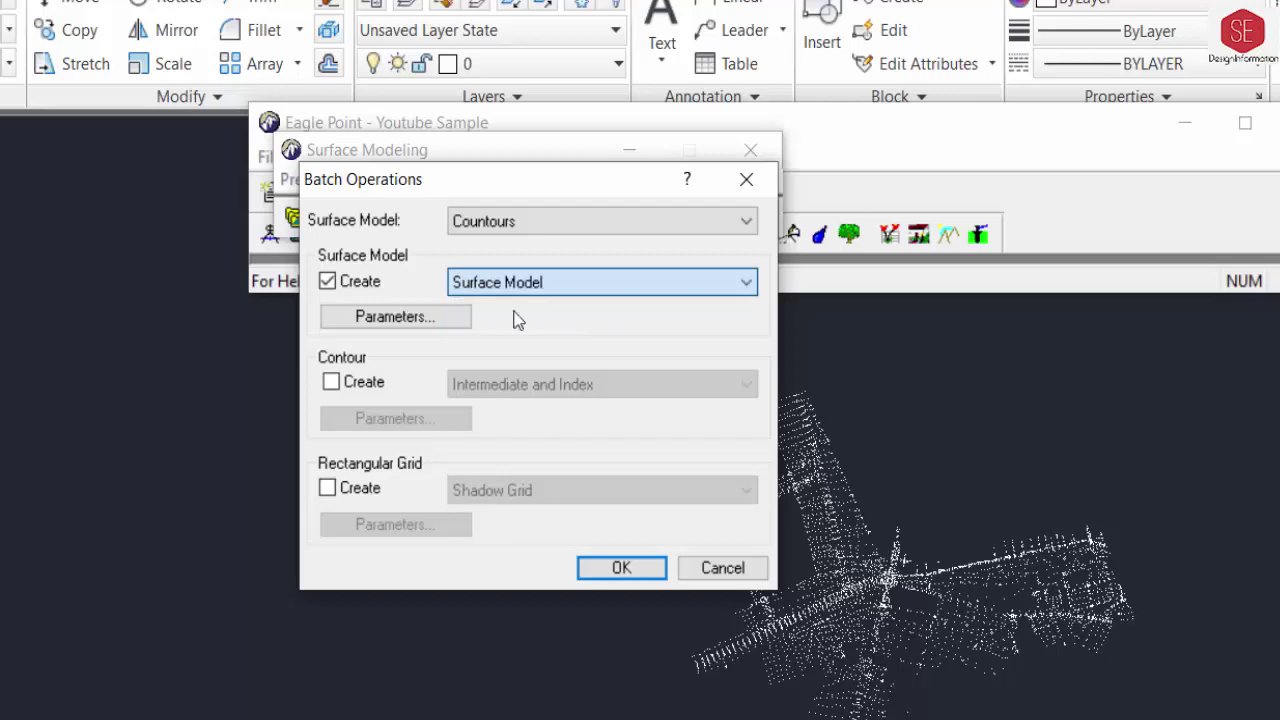
pyautogui.click(413, 318)
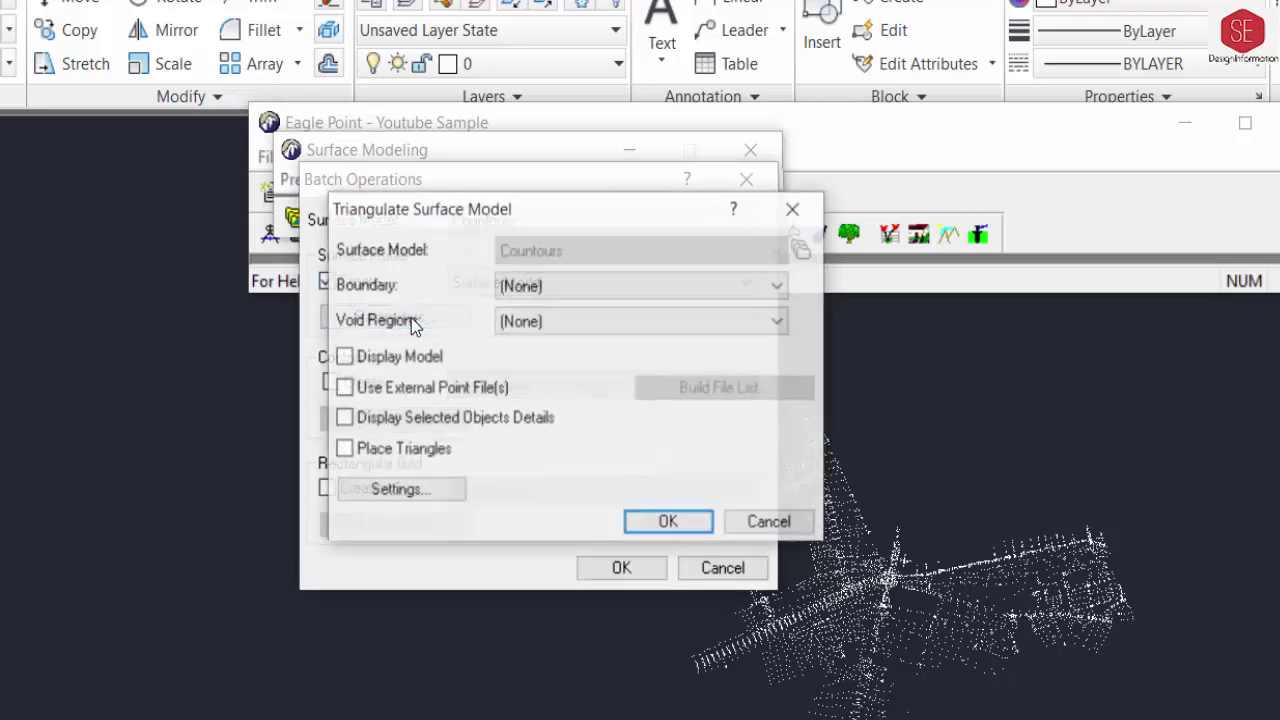
pyautogui.click(360, 359)
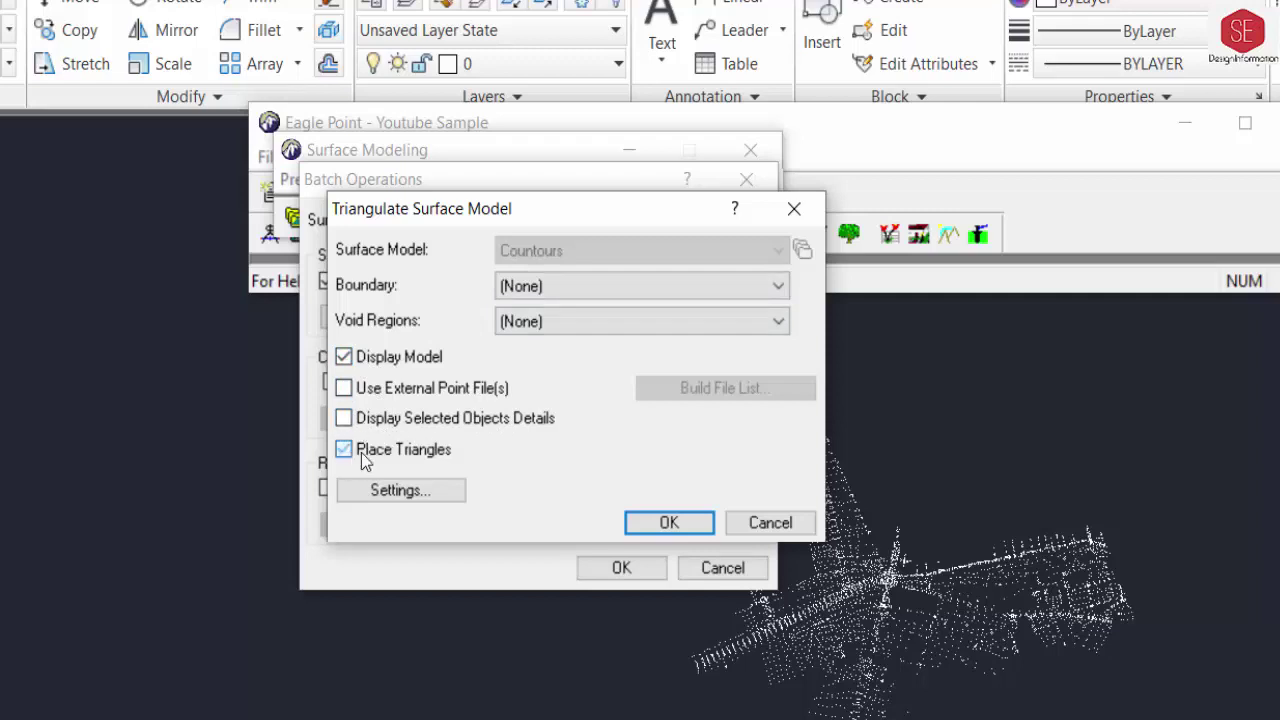
# Enable Intermediate and Index contour creation generated from the screen display
pyautogui.click(674, 524)
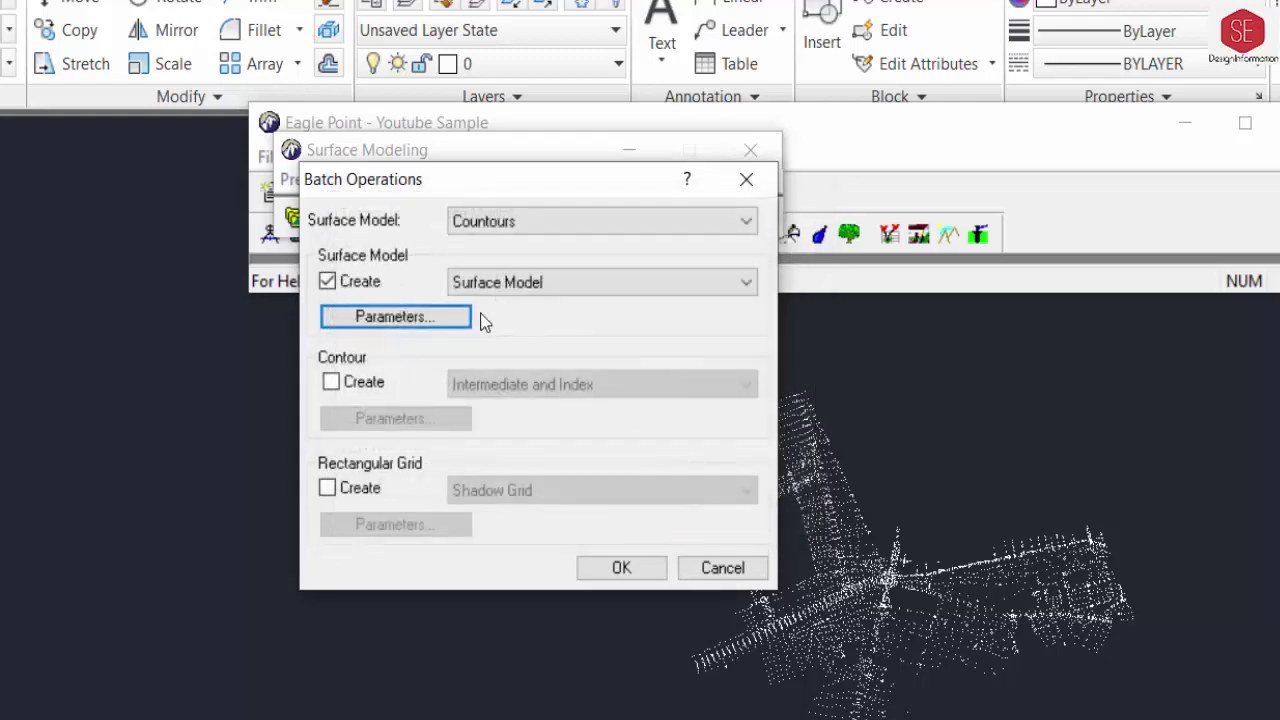
pyautogui.click(329, 384)
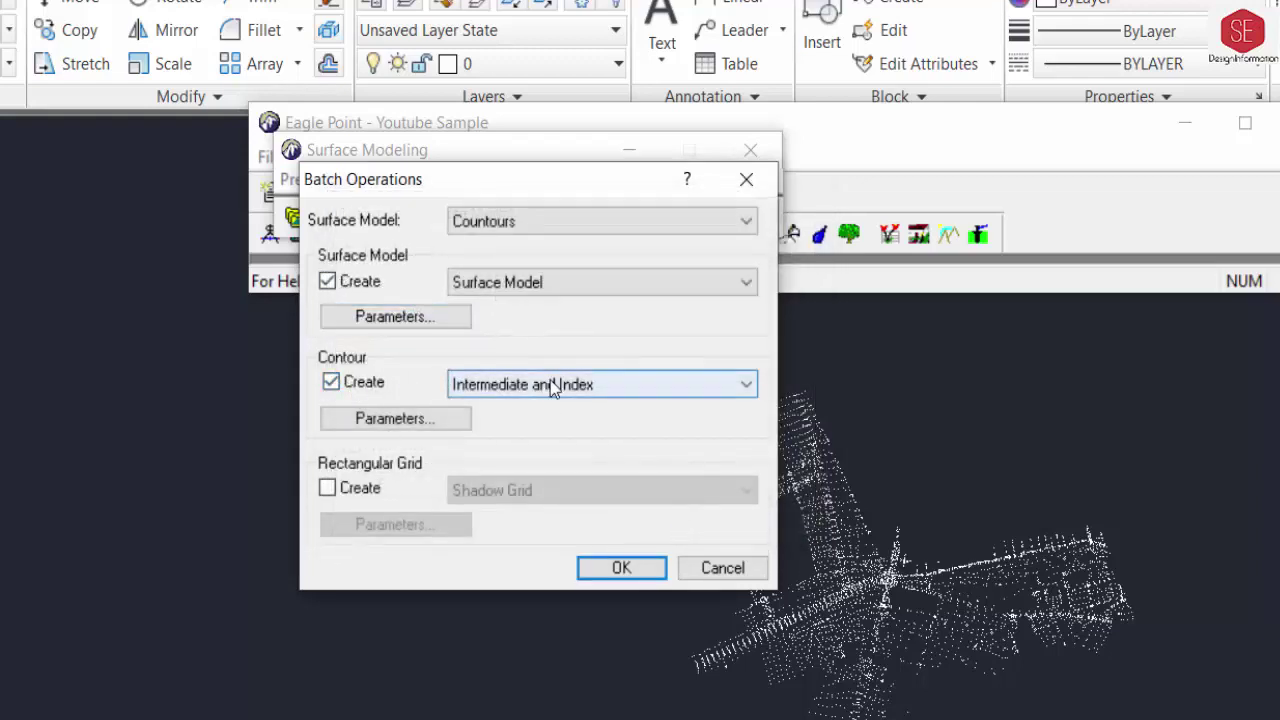
pyautogui.click(465, 390)
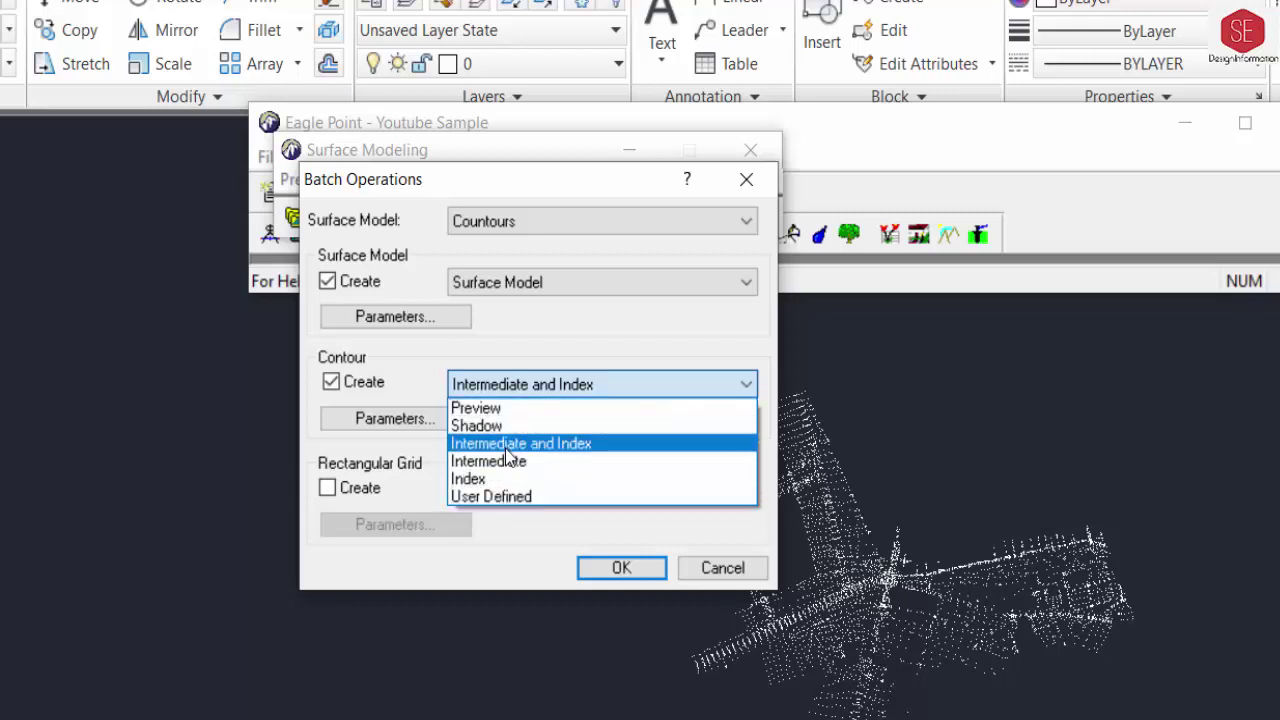
pyautogui.click(506, 446)
pyautogui.click(386, 418)
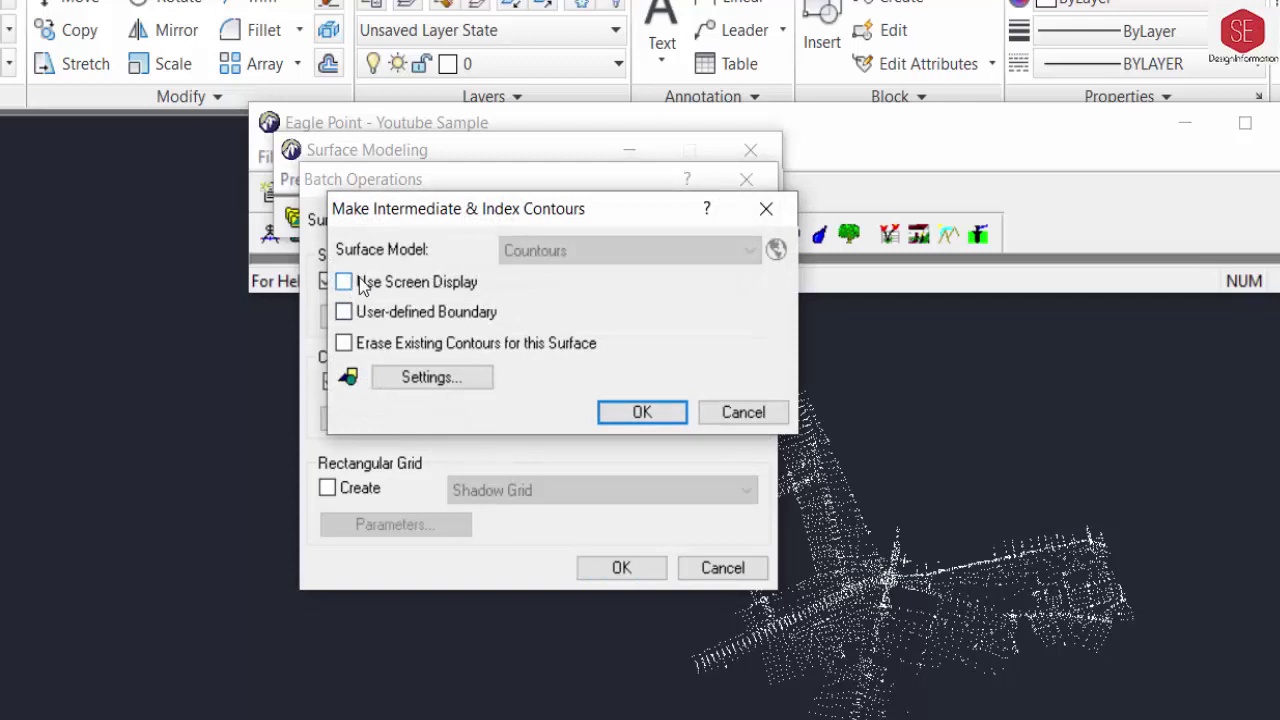
pyautogui.click(344, 282)
pyautogui.click(445, 377)
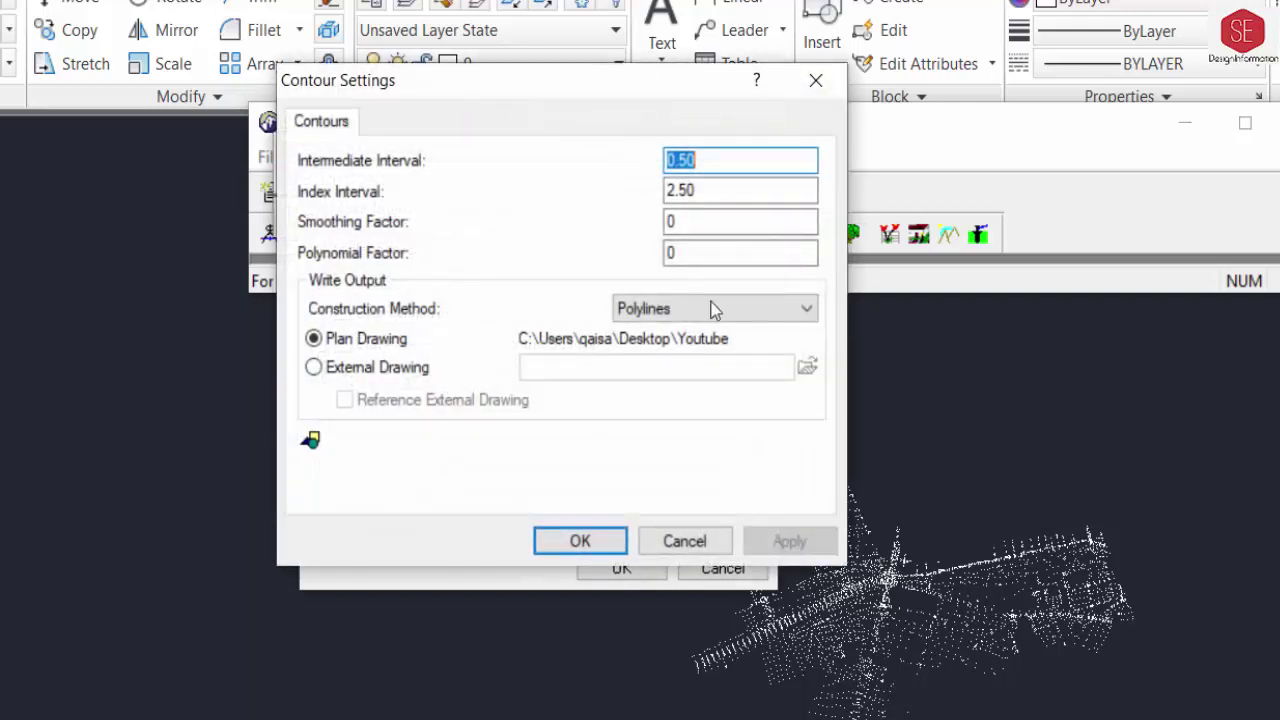
pyautogui.click(583, 541)
pyautogui.click(612, 415)
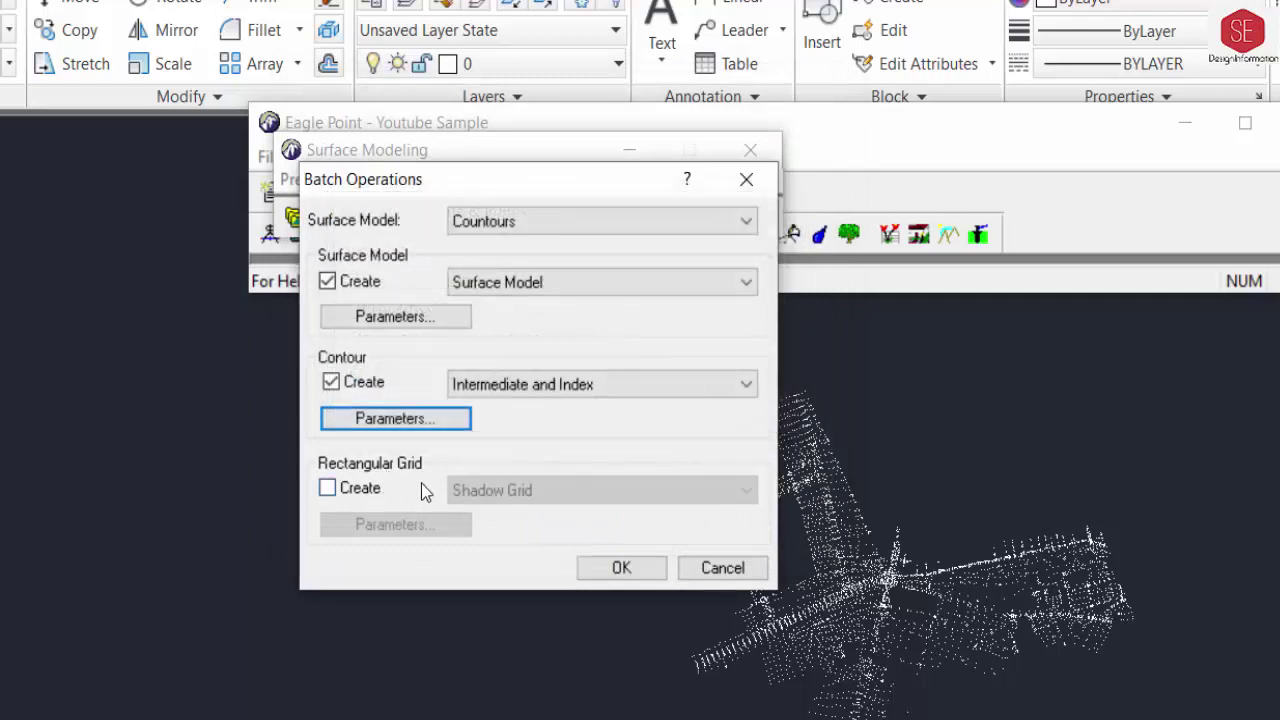
# Leave rectangular grid creation off and run the batch operations
pyautogui.click(327, 488)
pyautogui.click(504, 488)
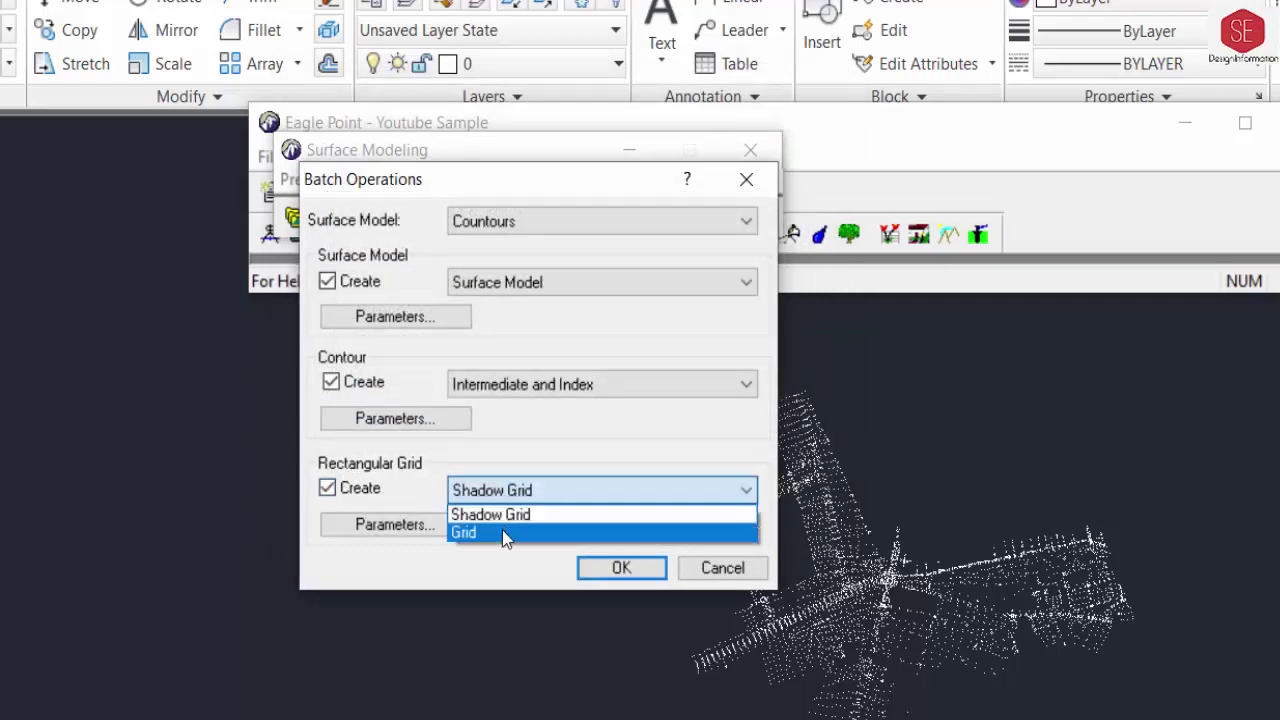
pyautogui.click(515, 514)
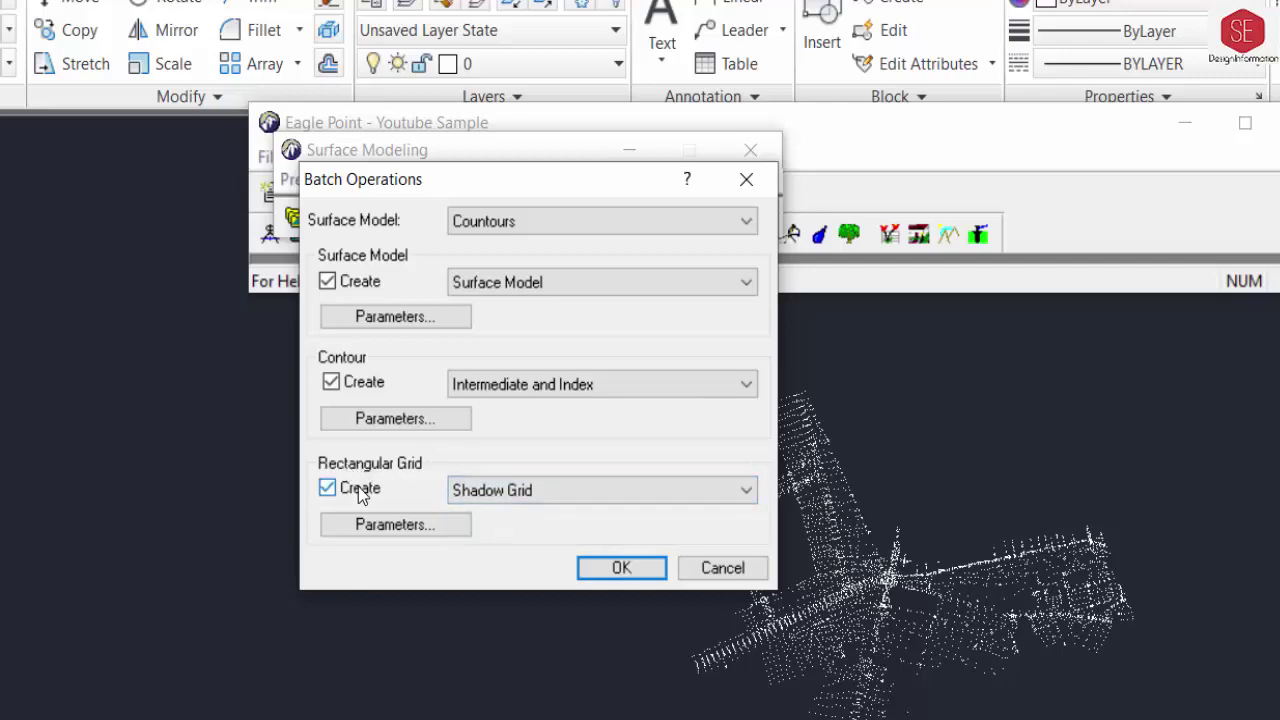
pyautogui.click(361, 491)
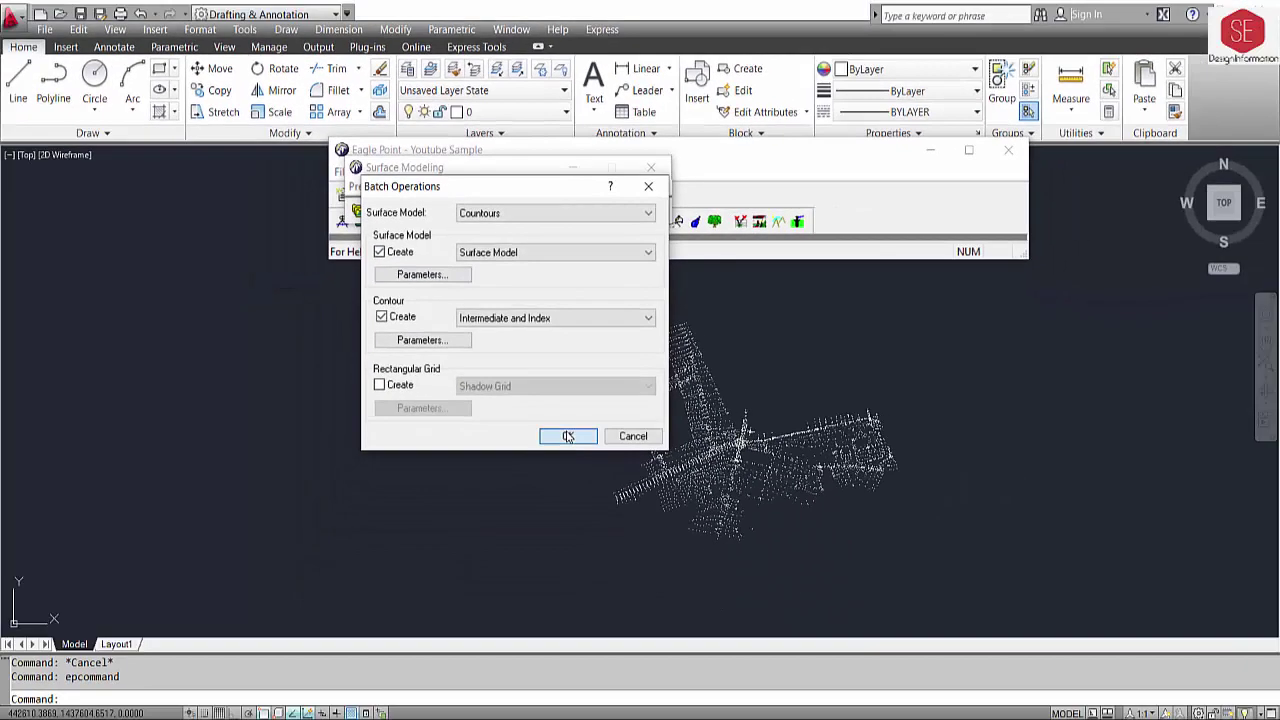
pyautogui.click(621, 567)
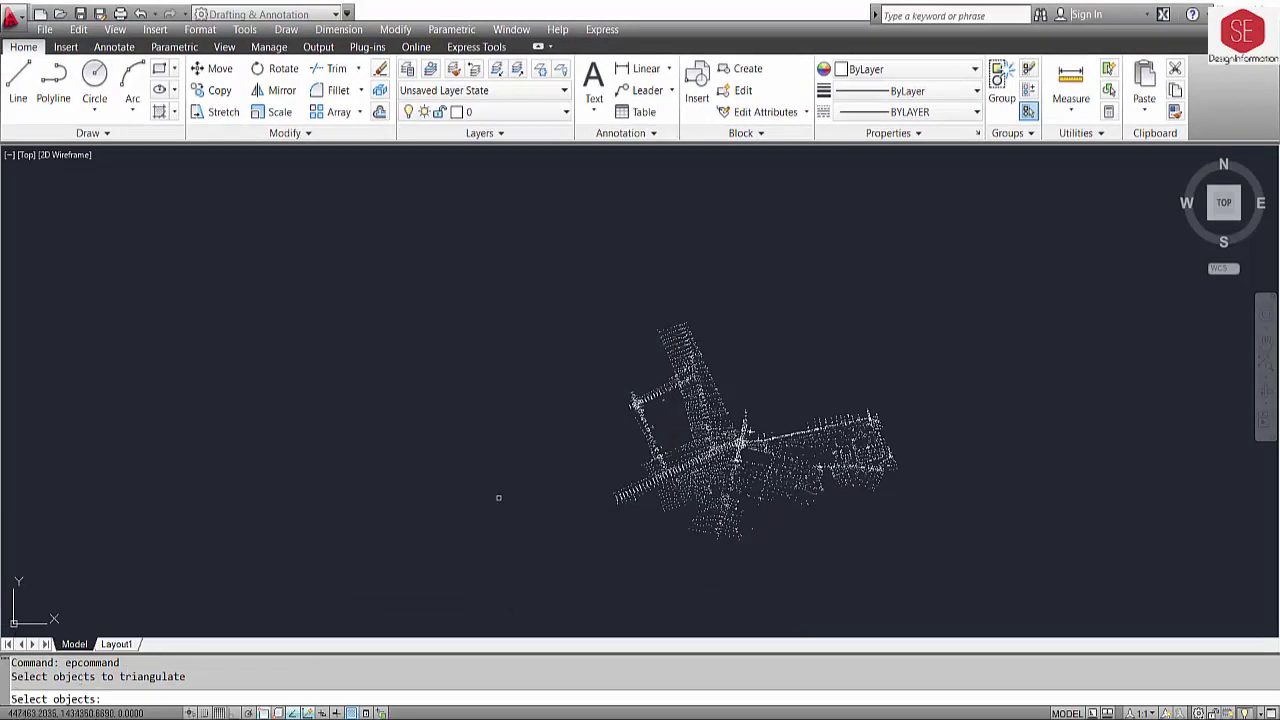
# Window-select all 5781 survey points for triangulation and cancel the batch dialog
pyautogui.click(560, 256)
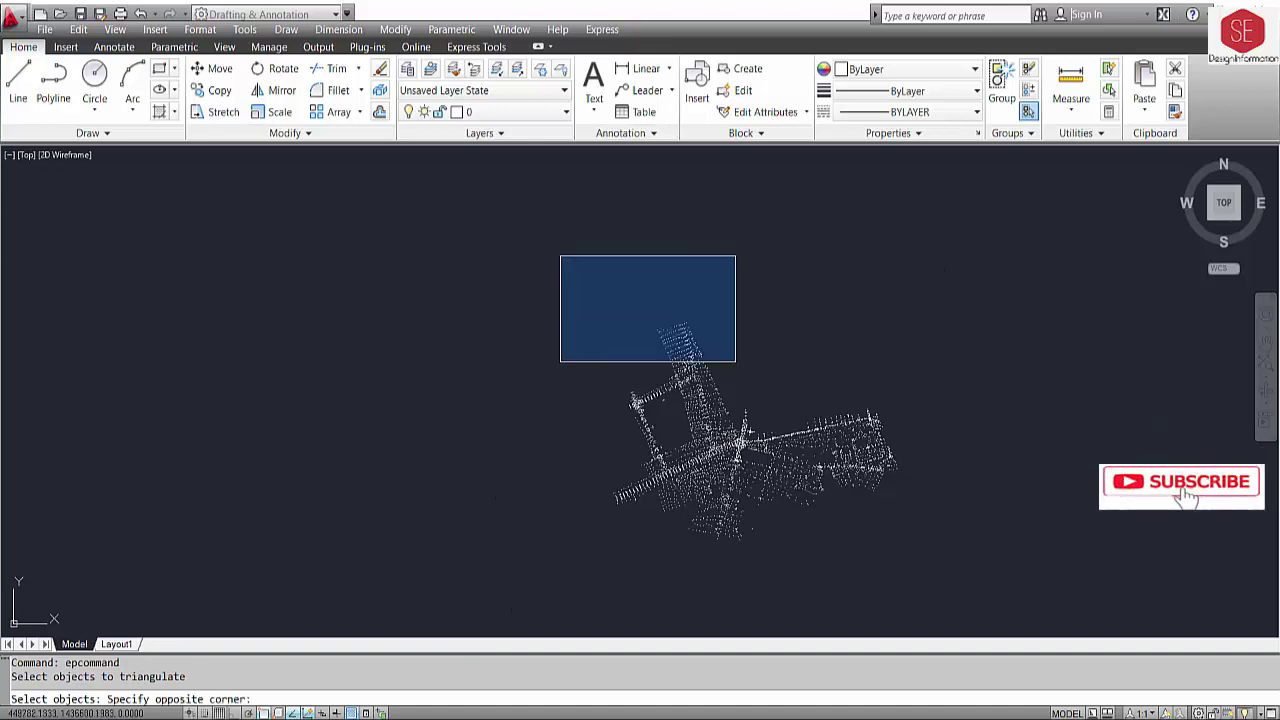
pyautogui.click(935, 575)
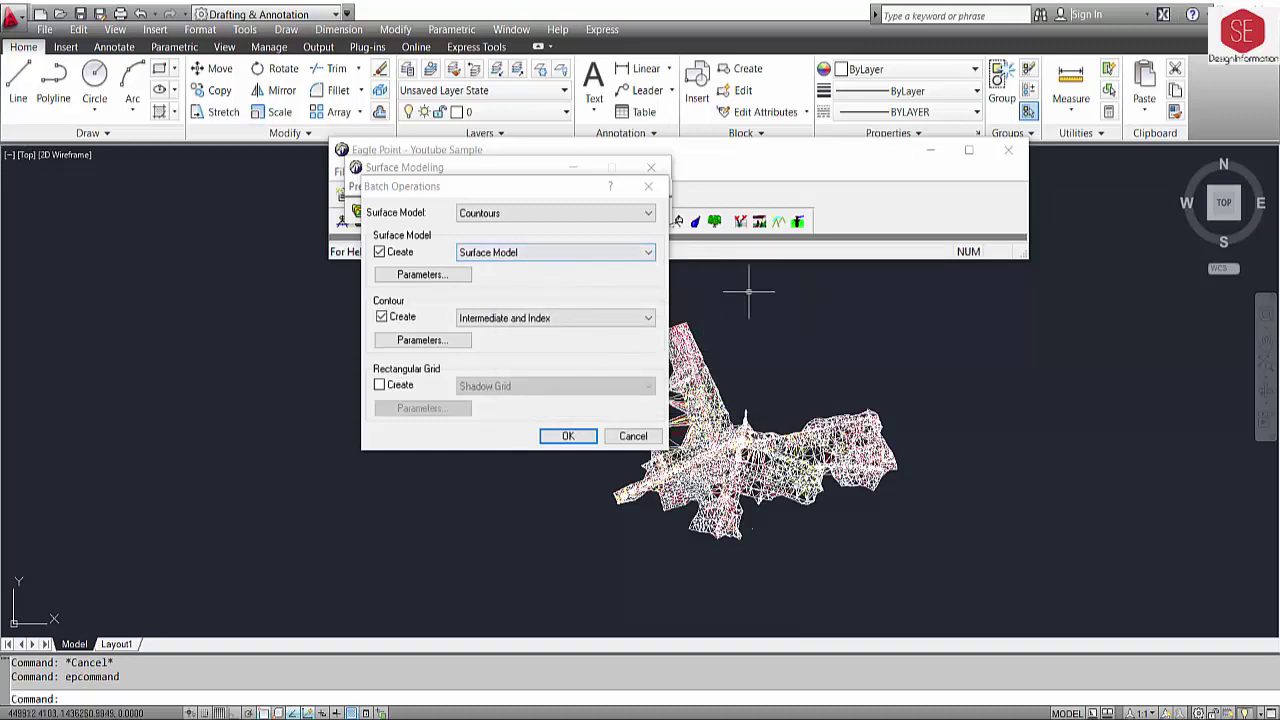
pyautogui.click(630, 437)
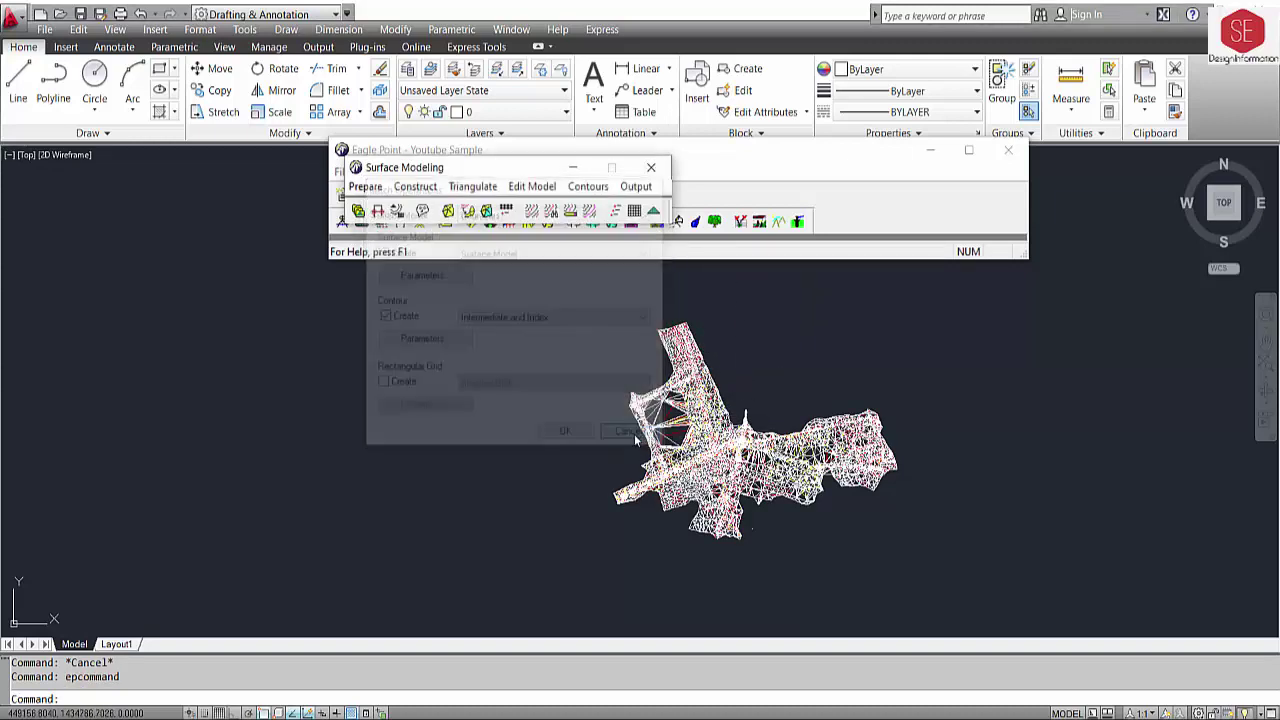
# Zoom in and out to inspect the new triangle mesh and contour lines
pyautogui.scroll(3, 700, 430)
pyautogui.scroll(2, 740, 450)
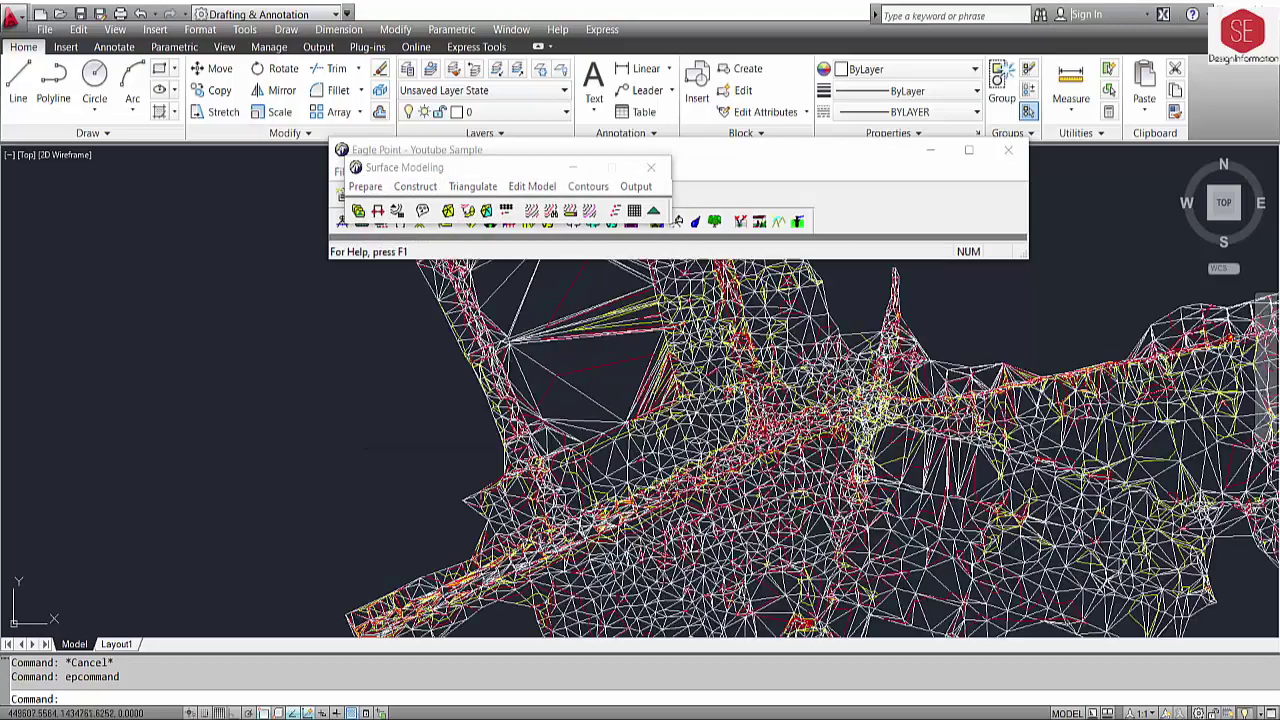
pyautogui.scroll(1, 770, 380)
pyautogui.scroll(-1, 860, 430)
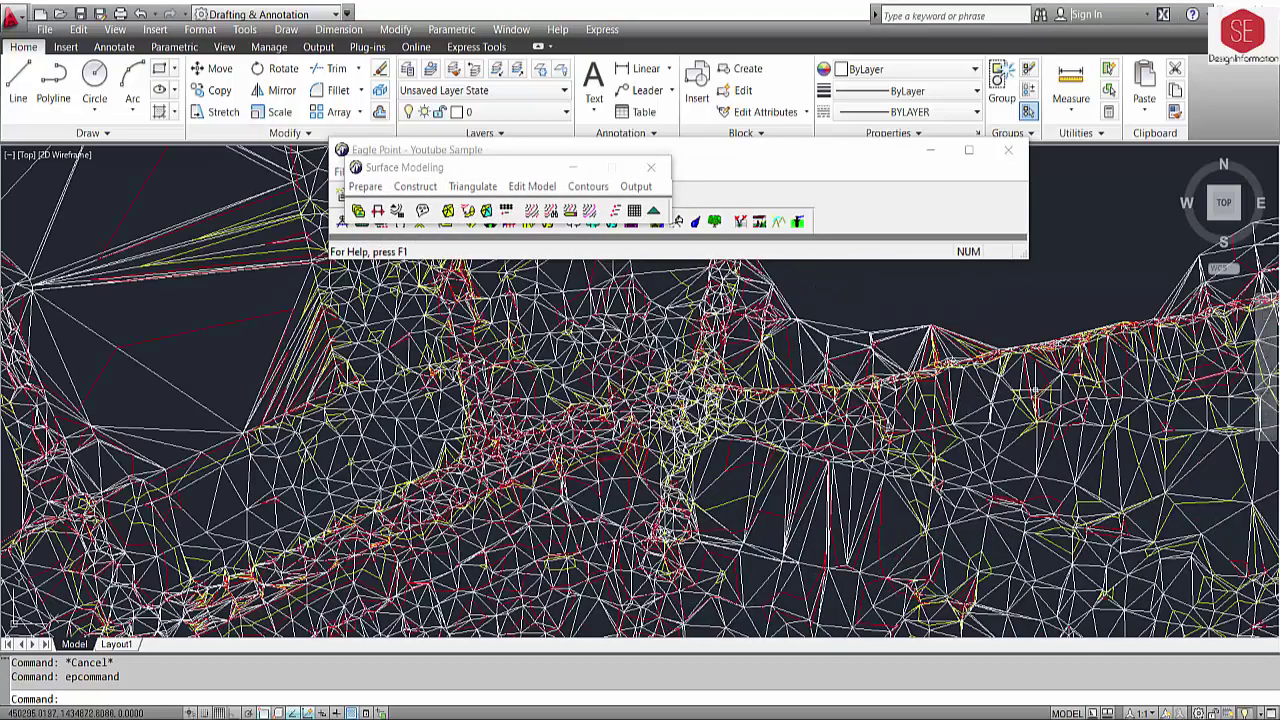
pyautogui.scroll(2, 1000, 392)
pyautogui.scroll(-1, 550, 388)
pyautogui.scroll(-5, 640, 400)
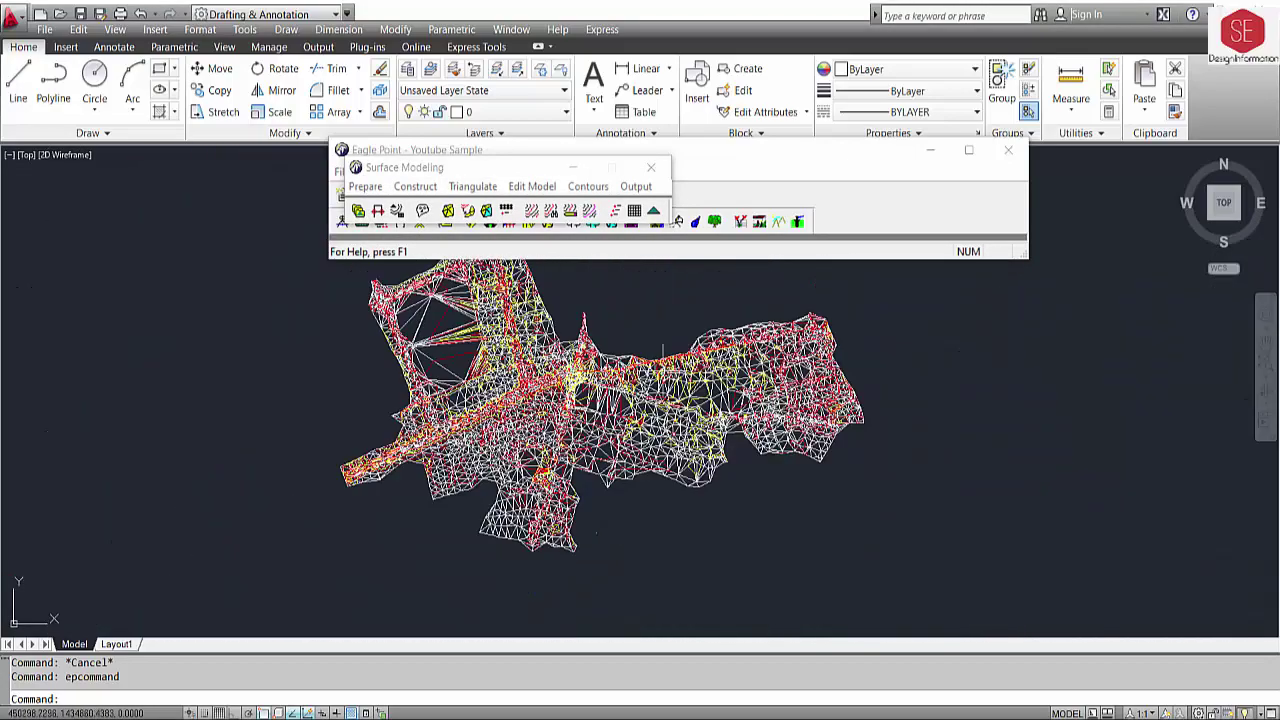
pyautogui.scroll(5, 780, 400)
pyautogui.scroll(-5, 640, 400)
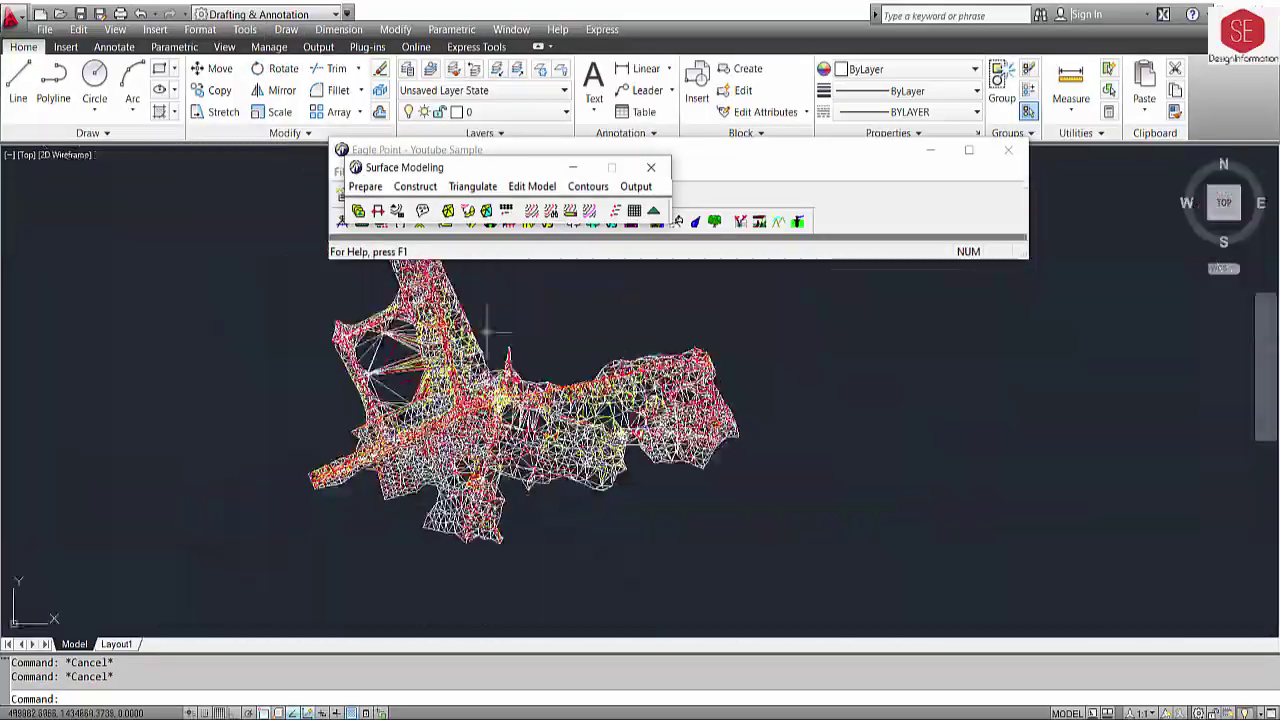
pyautogui.scroll(1, 640, 400)
pyautogui.scroll(4, 640, 400)
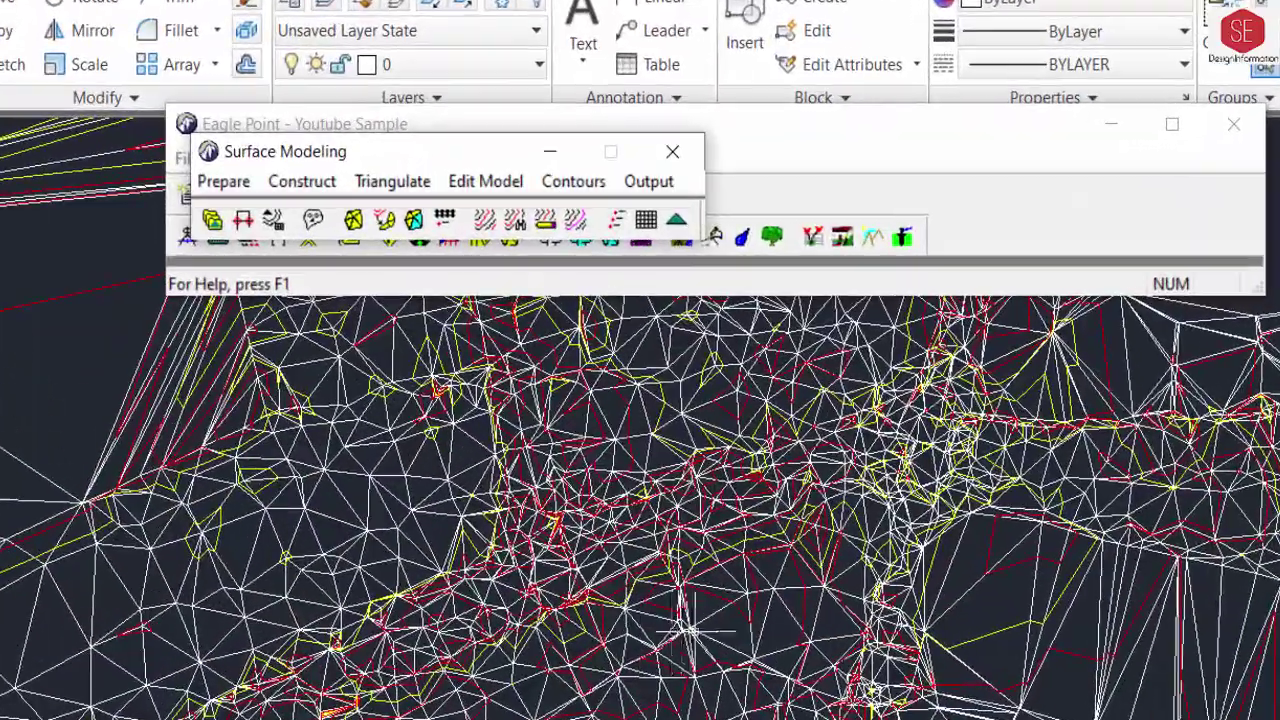
# Label contours by the Interval method at 50, window-selecting the whole surface
pyautogui.click(580, 190)
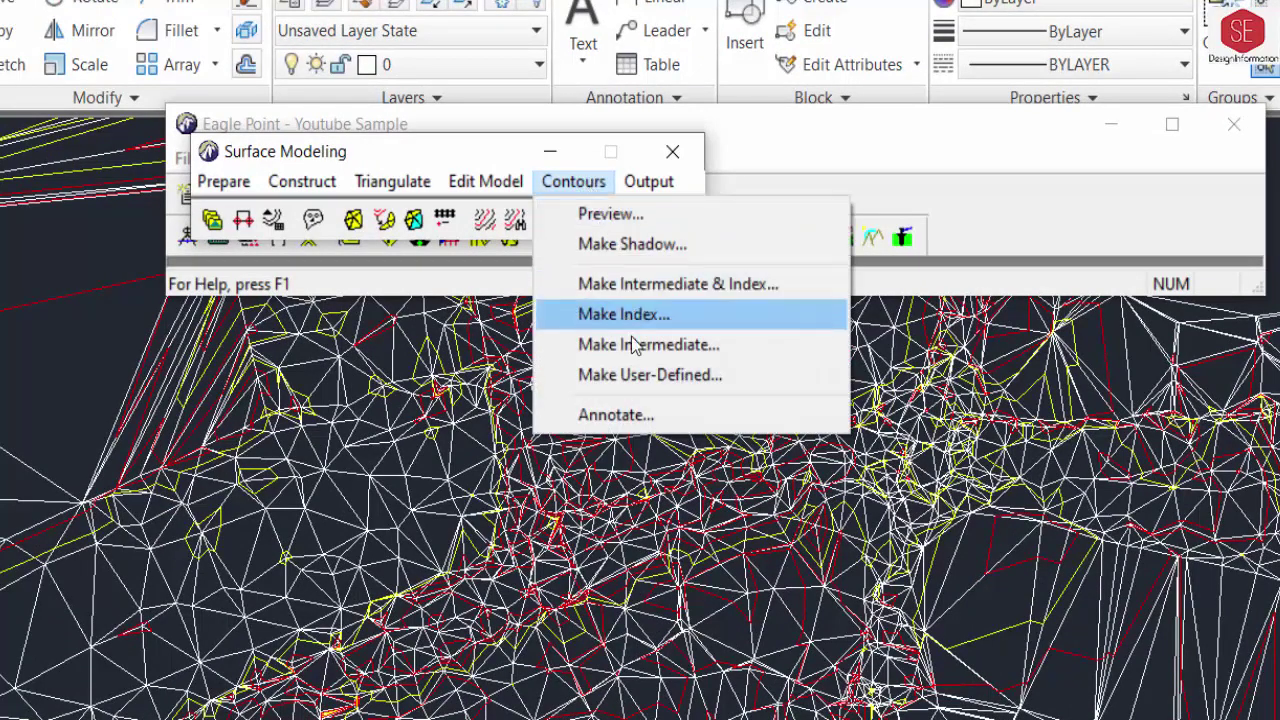
pyautogui.click(620, 416)
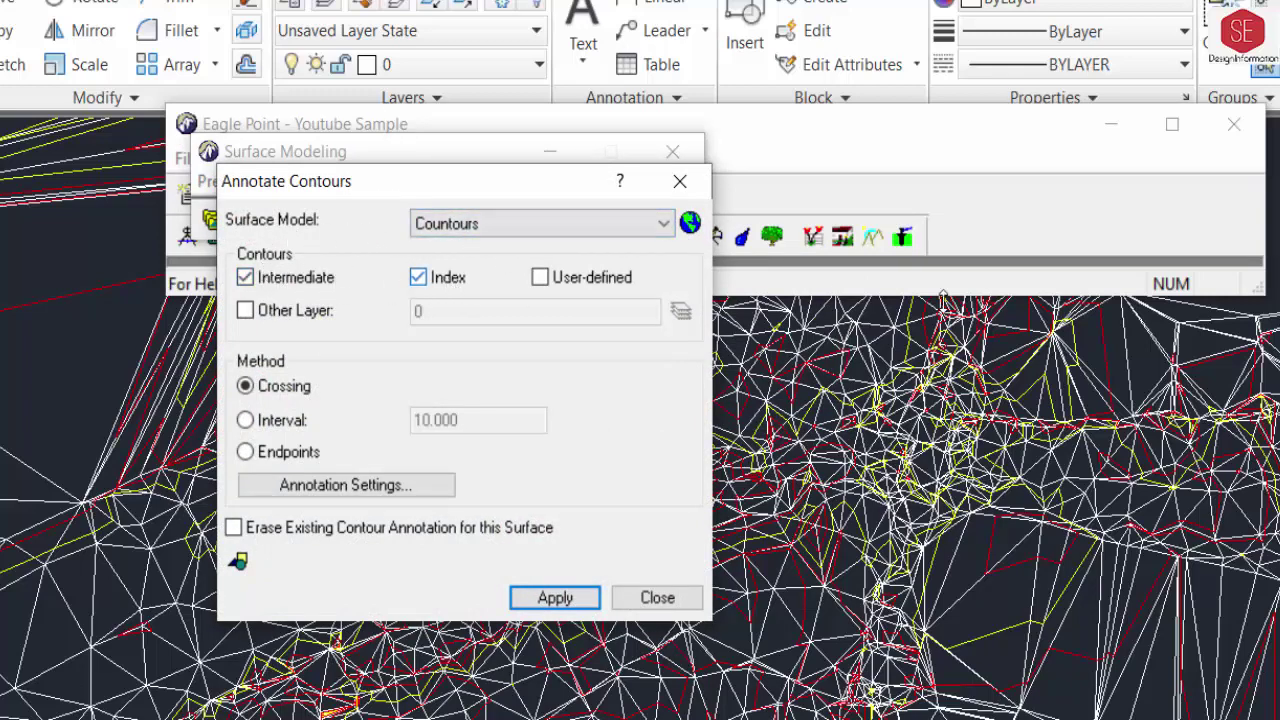
pyautogui.click(272, 421)
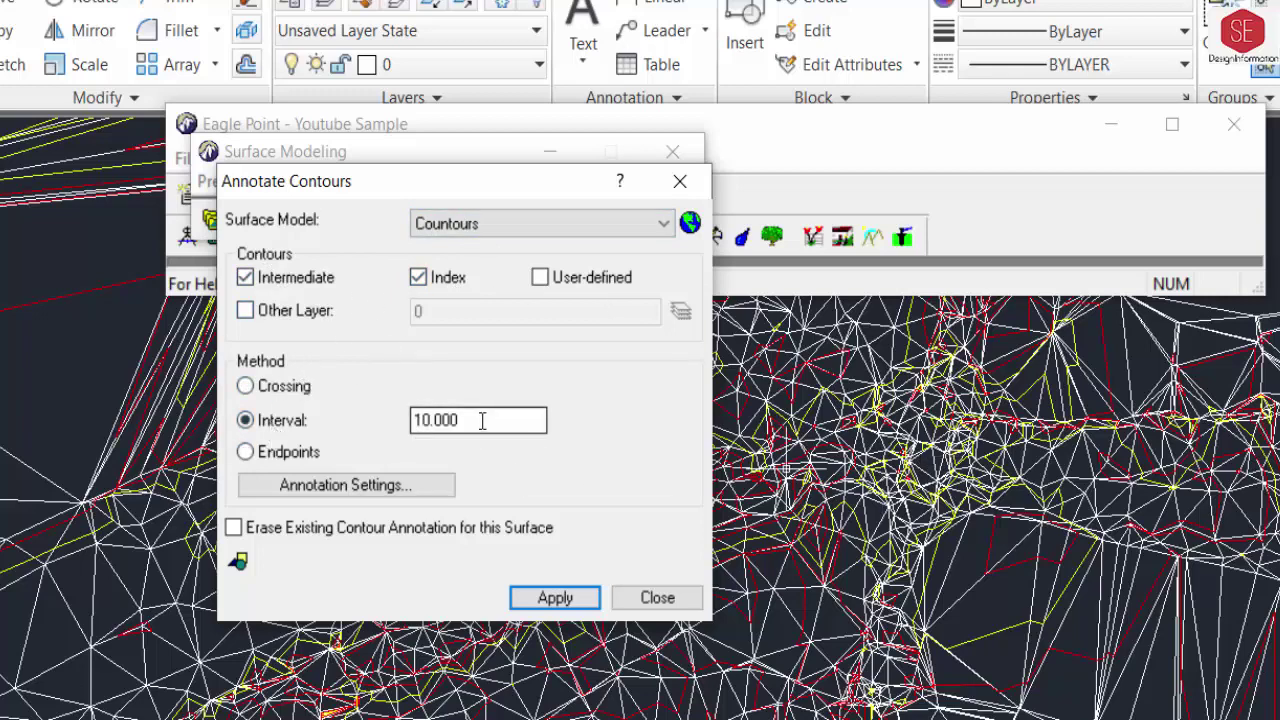
pyautogui.moveTo(486, 420); pyautogui.dragTo(357, 412)
pyautogui.write('50')
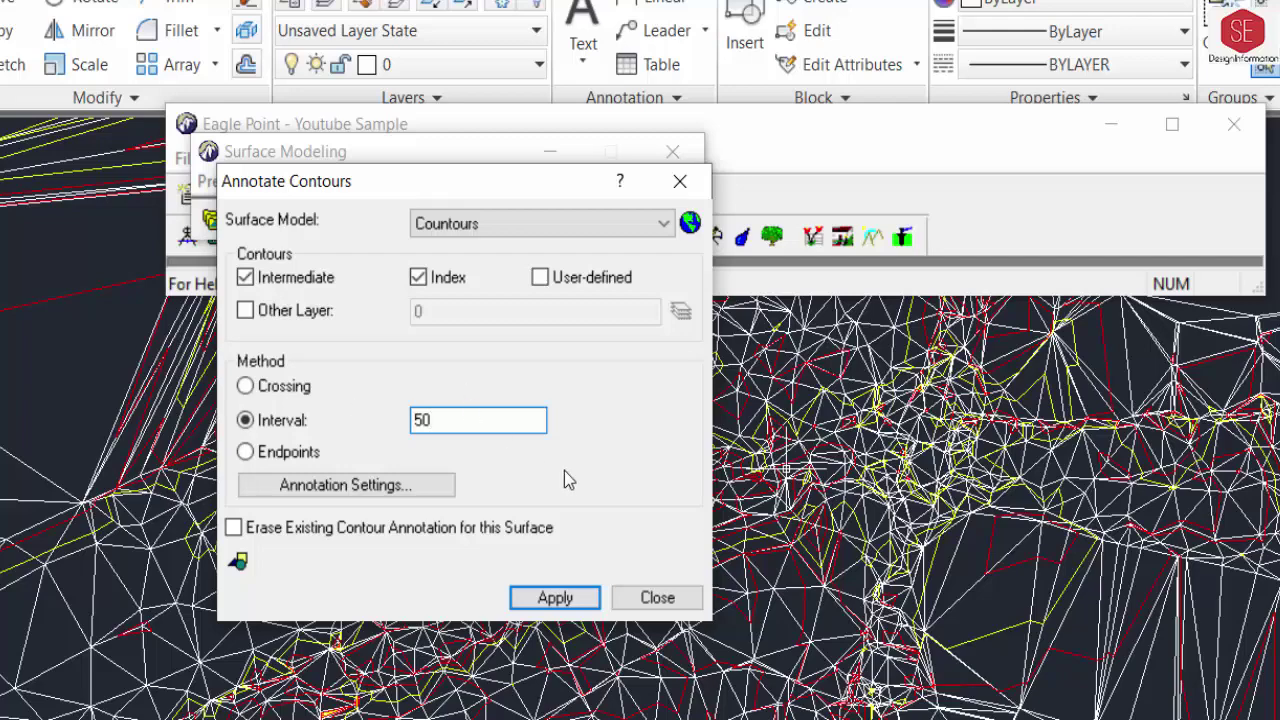
pyautogui.click(560, 600)
pyautogui.scroll(-5, 1051, 352)
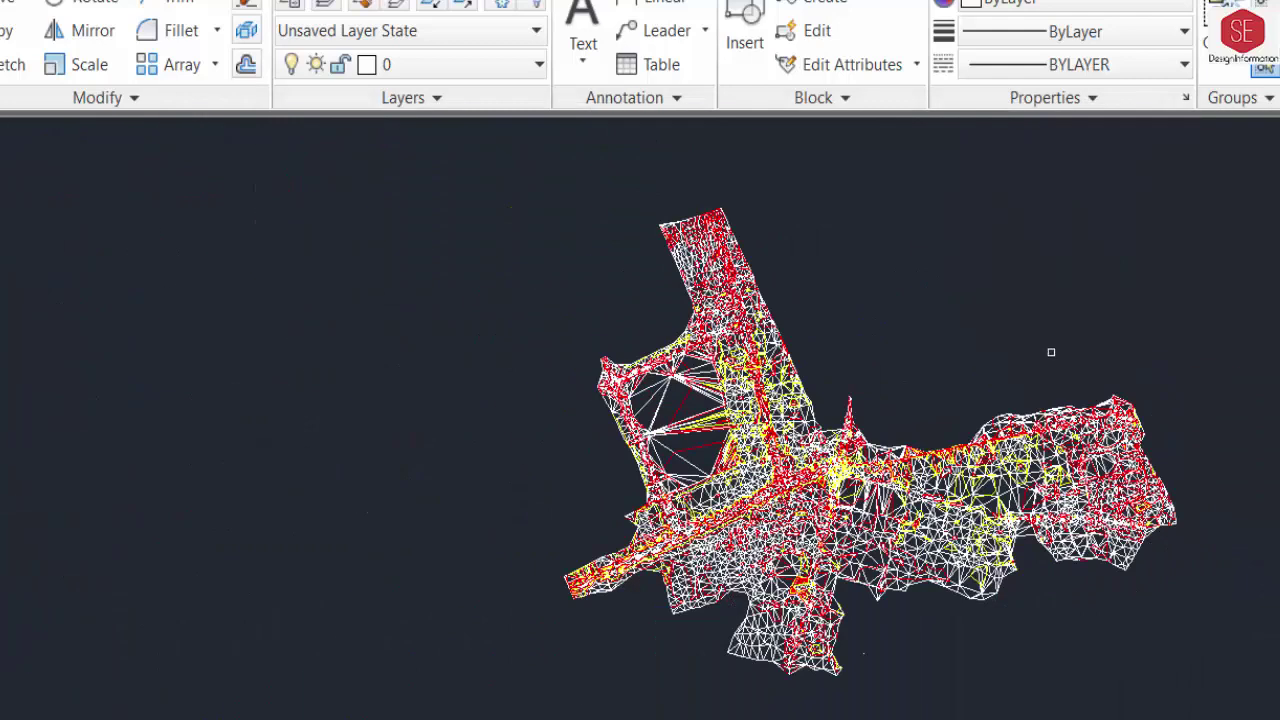
pyautogui.moveTo(1209, 238); pyautogui.dragTo(534, 654)
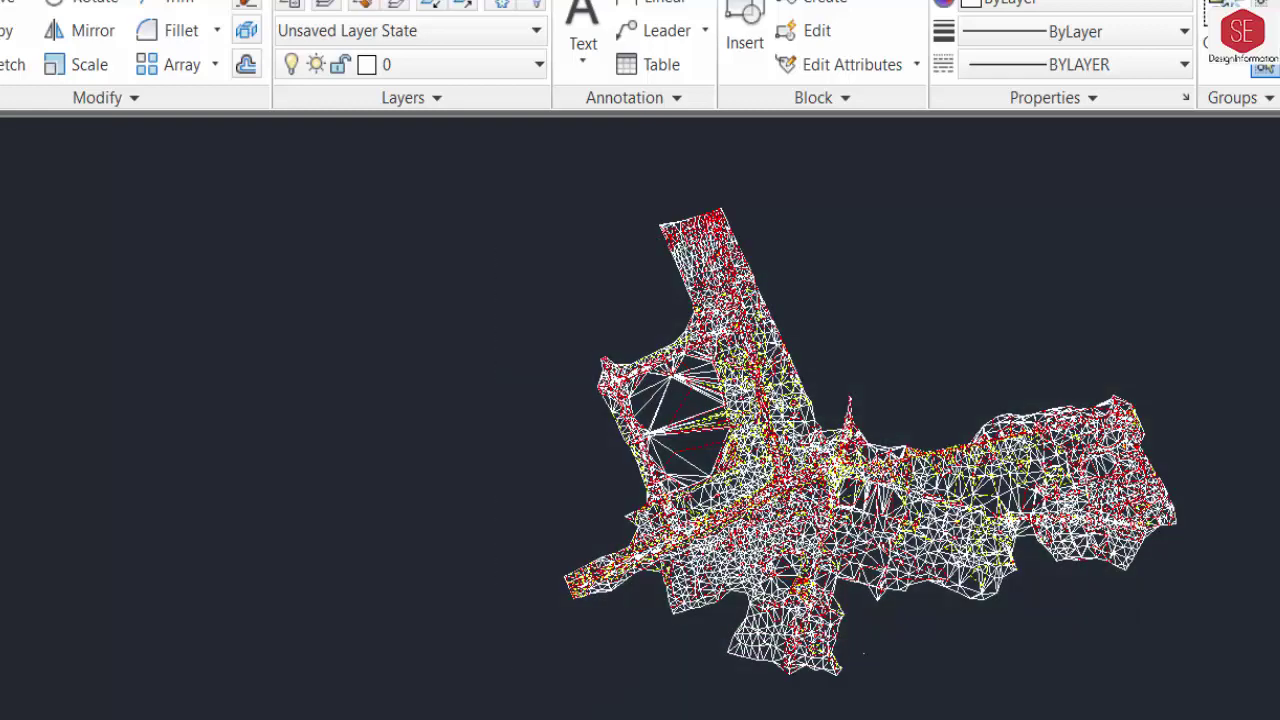
pyautogui.press('Return')
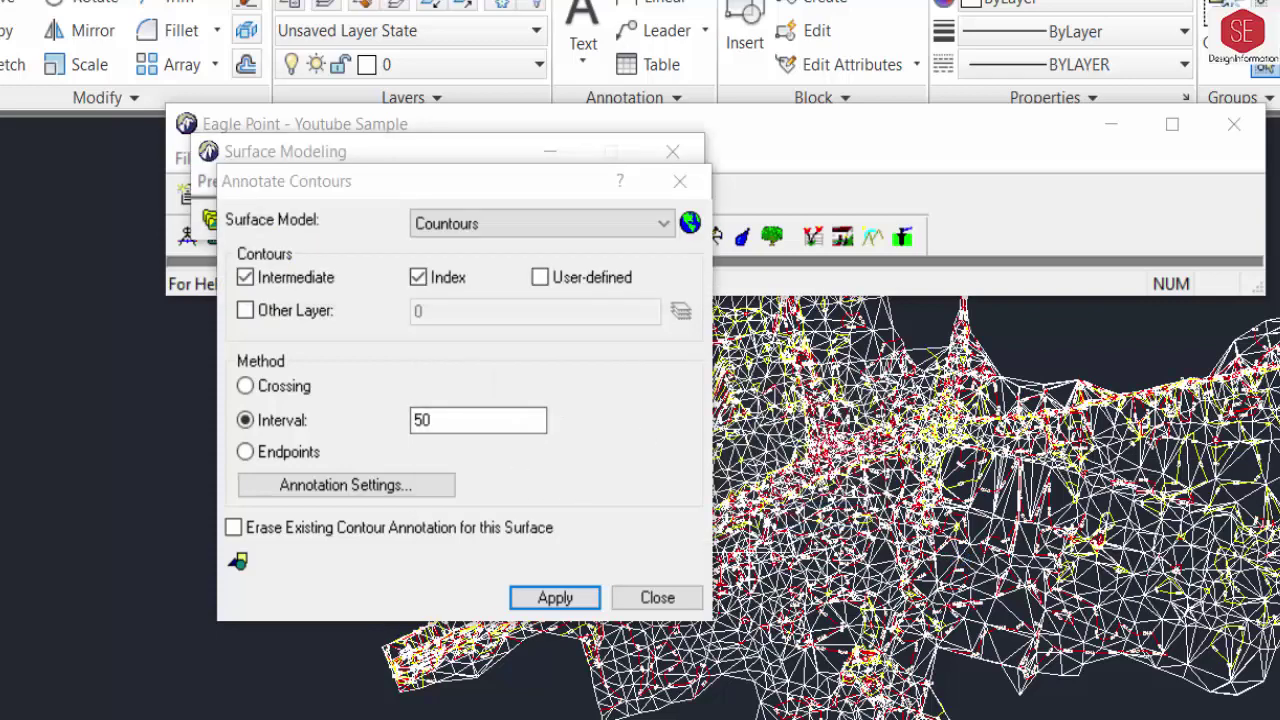
# Close the annotation dialog and pan and zoom to check the 214.5, 215 and 215.5 labels
pyautogui.click(657, 597)
pyautogui.scroll(5, 791, 433)
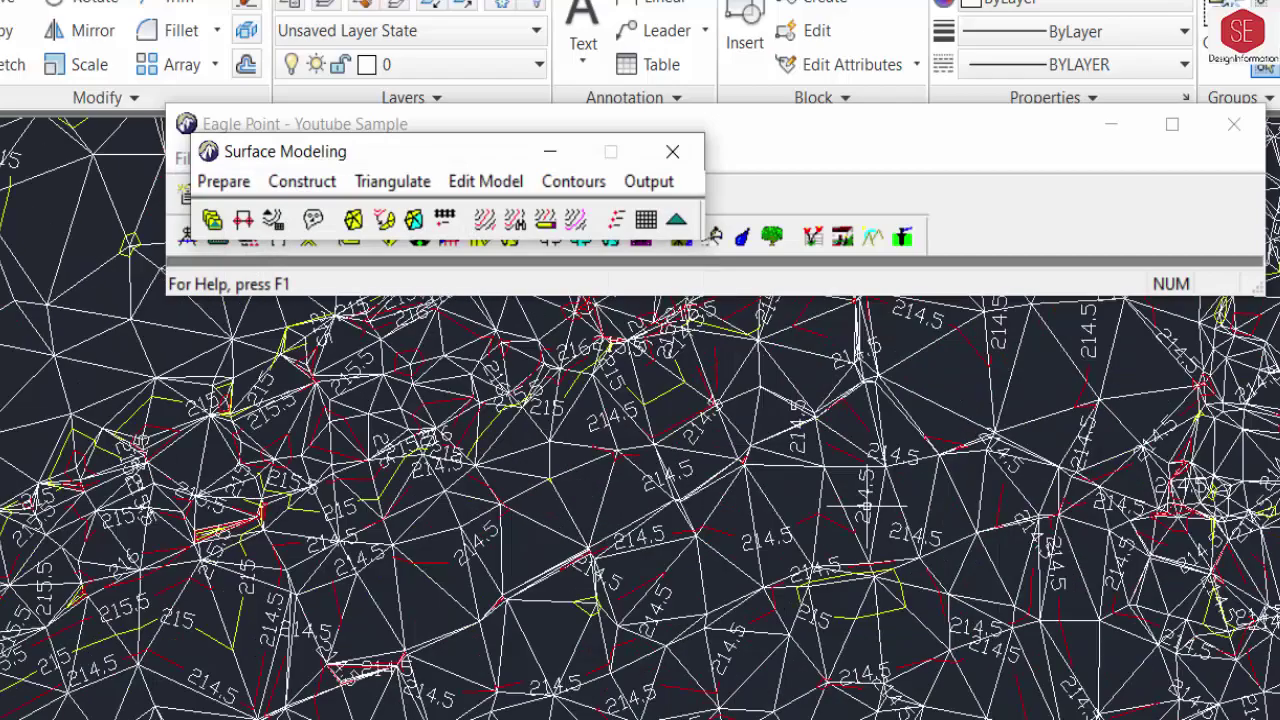
pyautogui.scroll(-3, 730, 430)
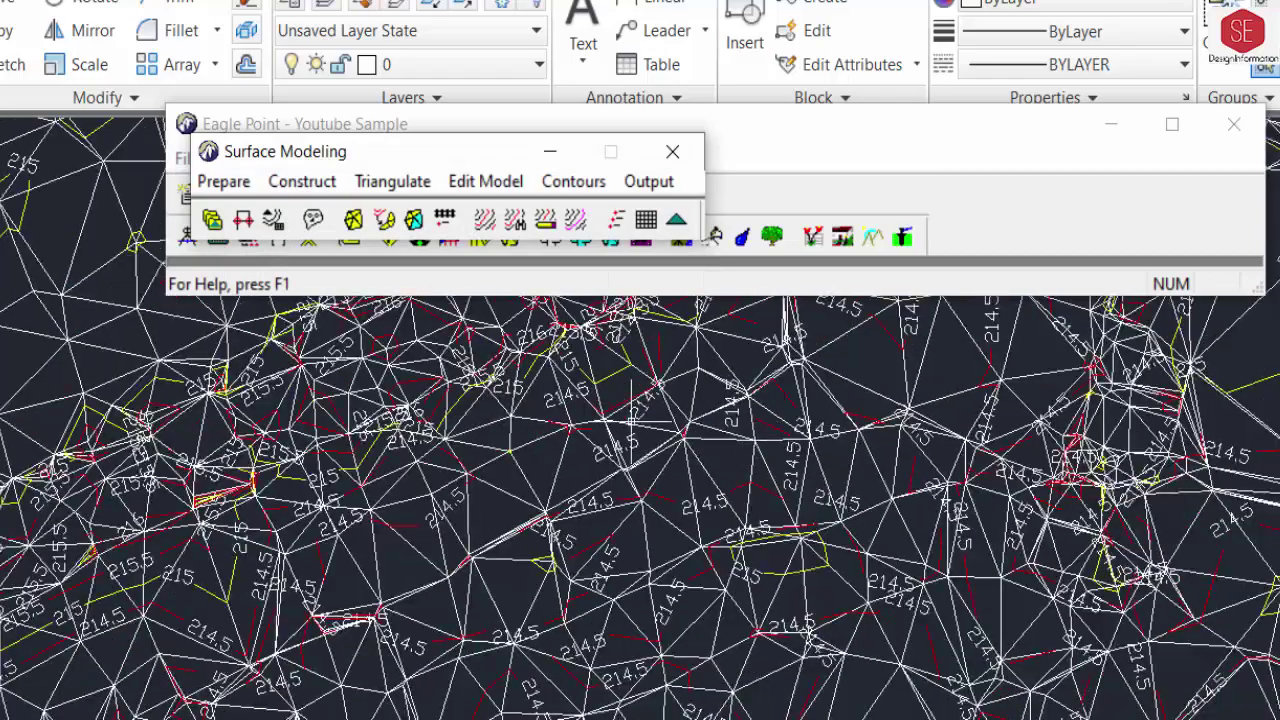
pyautogui.moveTo(950, 515); pyautogui.dragTo(1033, 518, button='middle')
pyautogui.scroll(-2, 1033, 518)
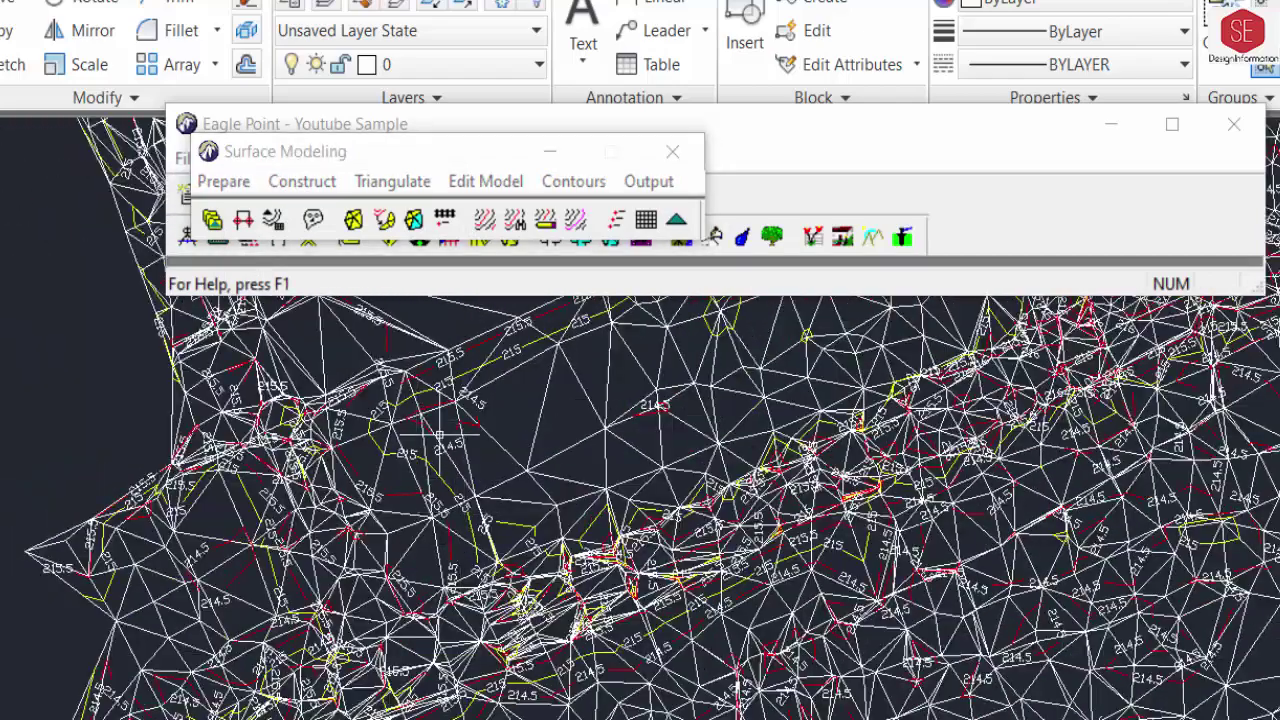
pyautogui.scroll(2, 445, 430)
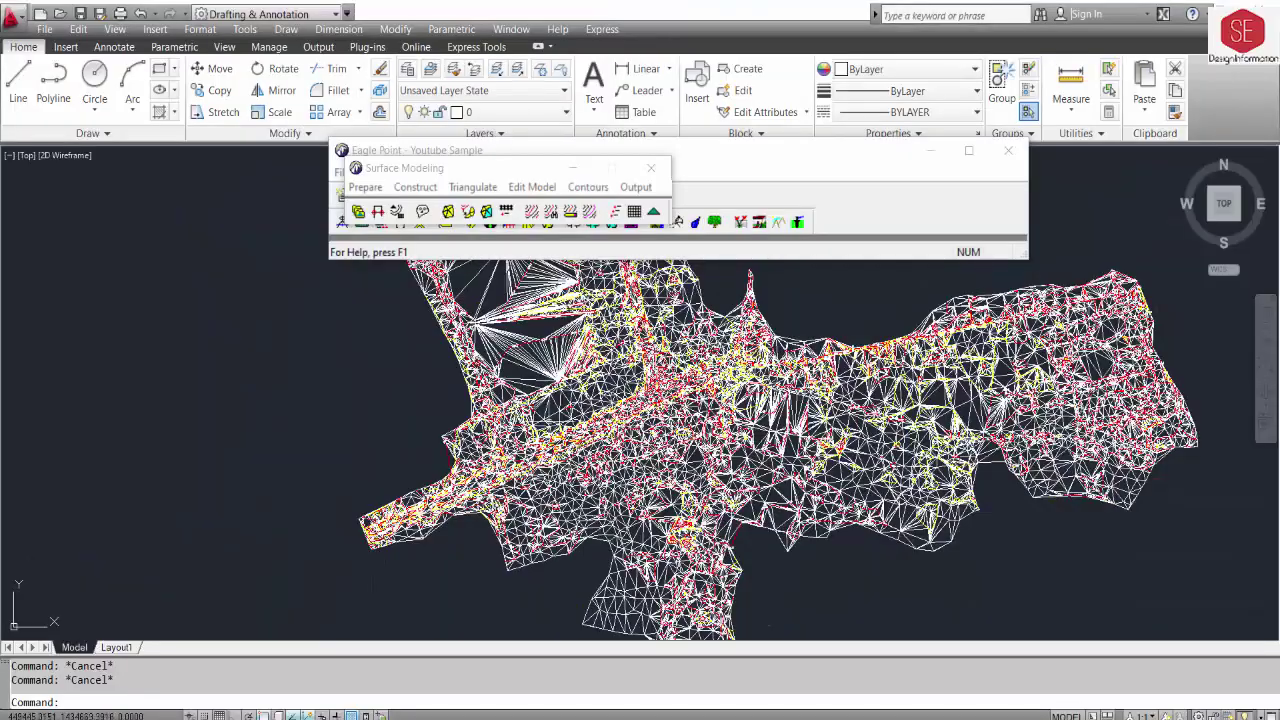
pyautogui.scroll(3, 550, 412)
pyautogui.scroll(2, 550, 412)
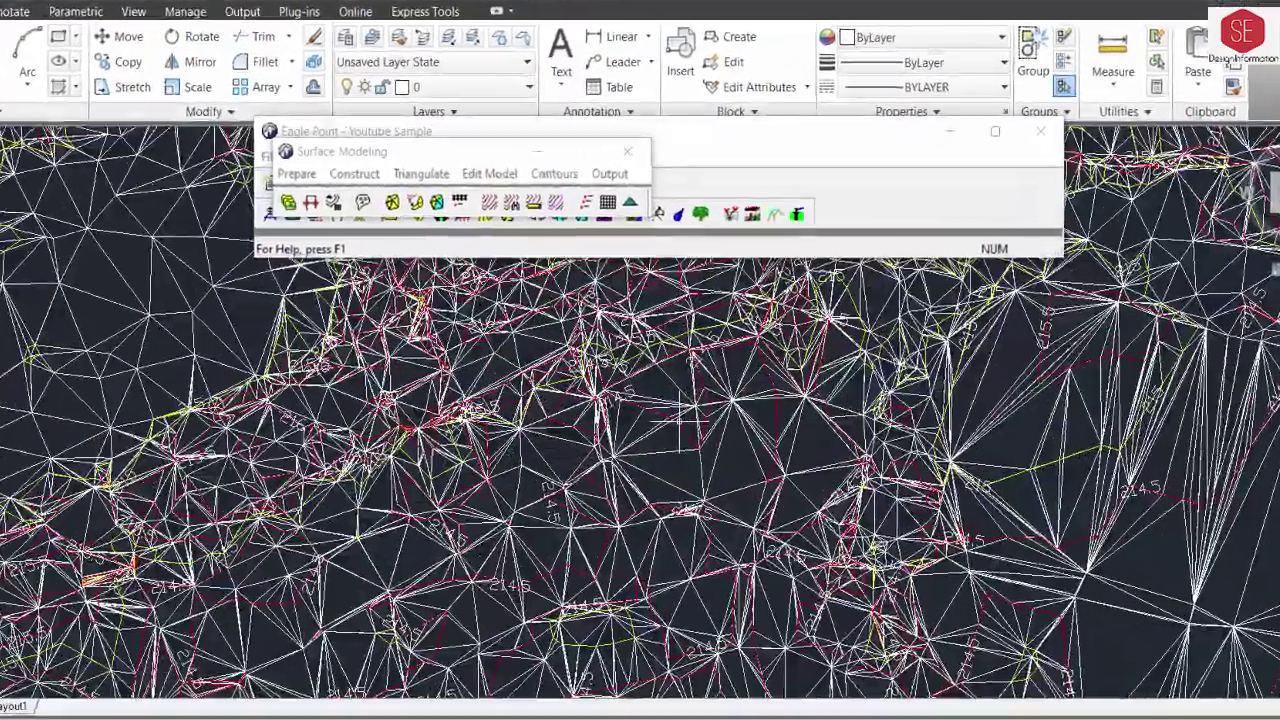
pyautogui.click(589, 164)
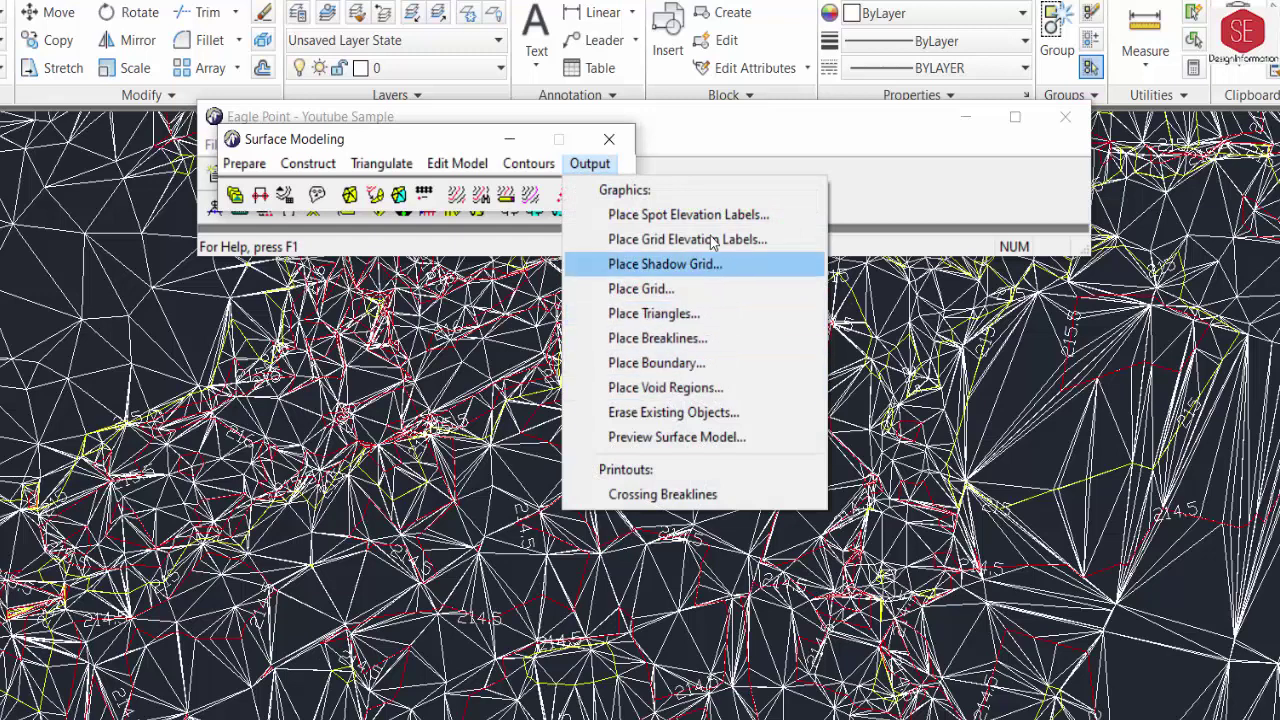
# Use Erase Existing Objects to remove the Countours triangles, contours and elevation labels
pyautogui.click(669, 418)
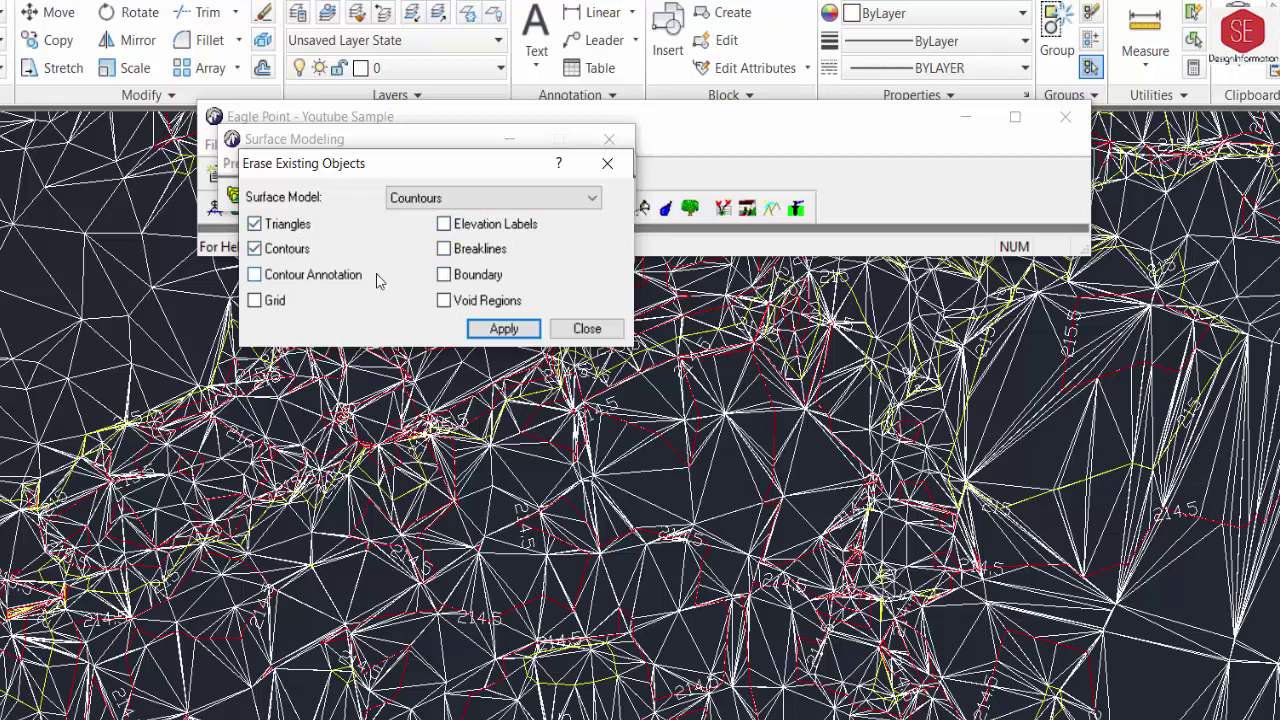
pyautogui.click(506, 330)
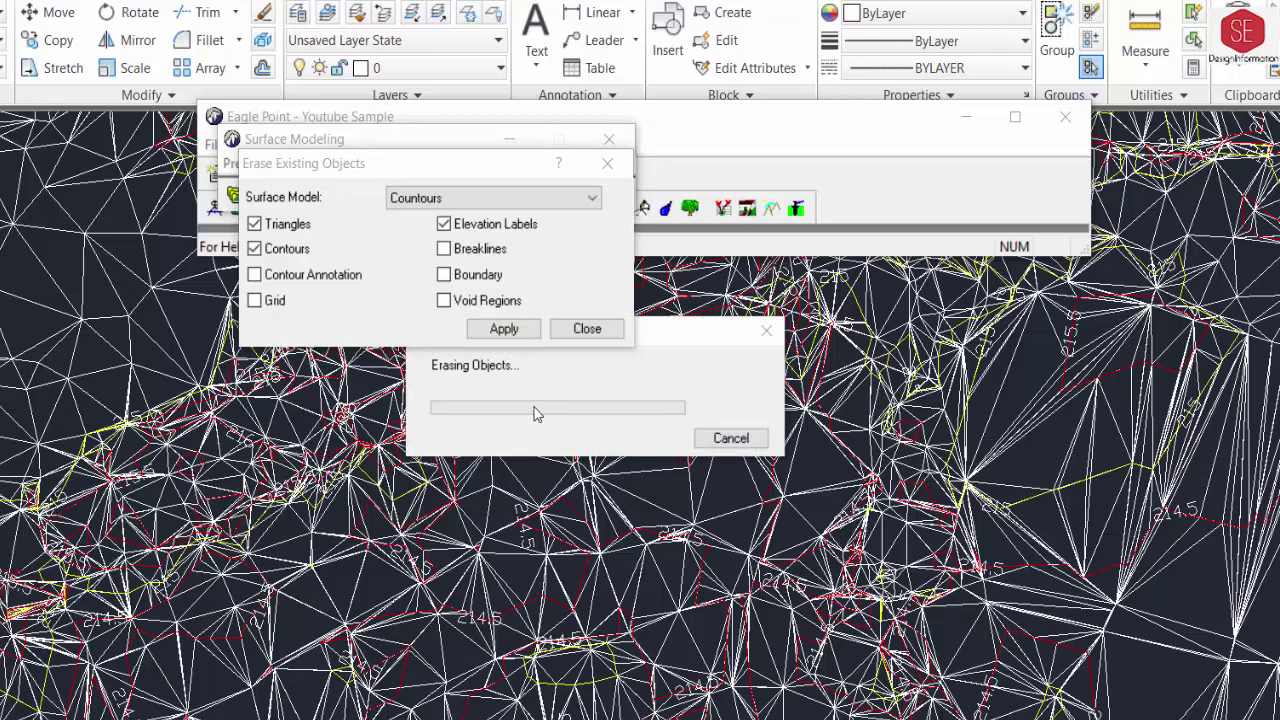
pyautogui.click(675, 332)
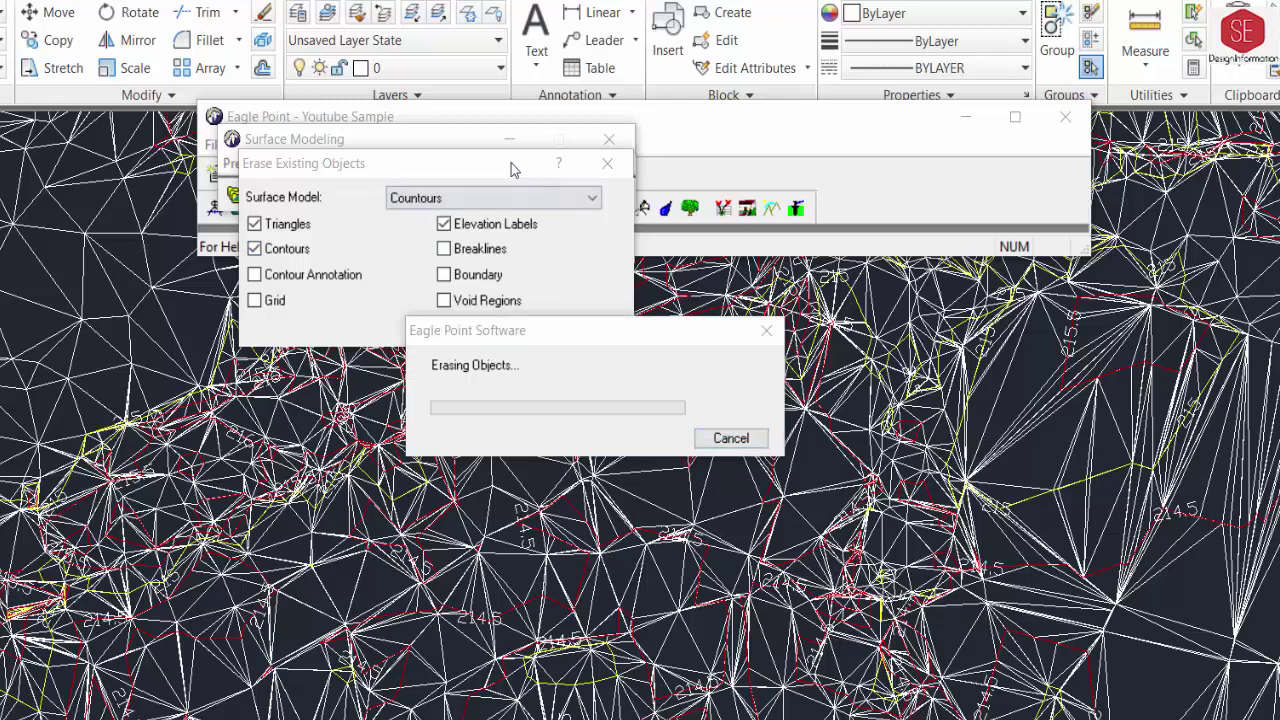
pyautogui.click(633, 330)
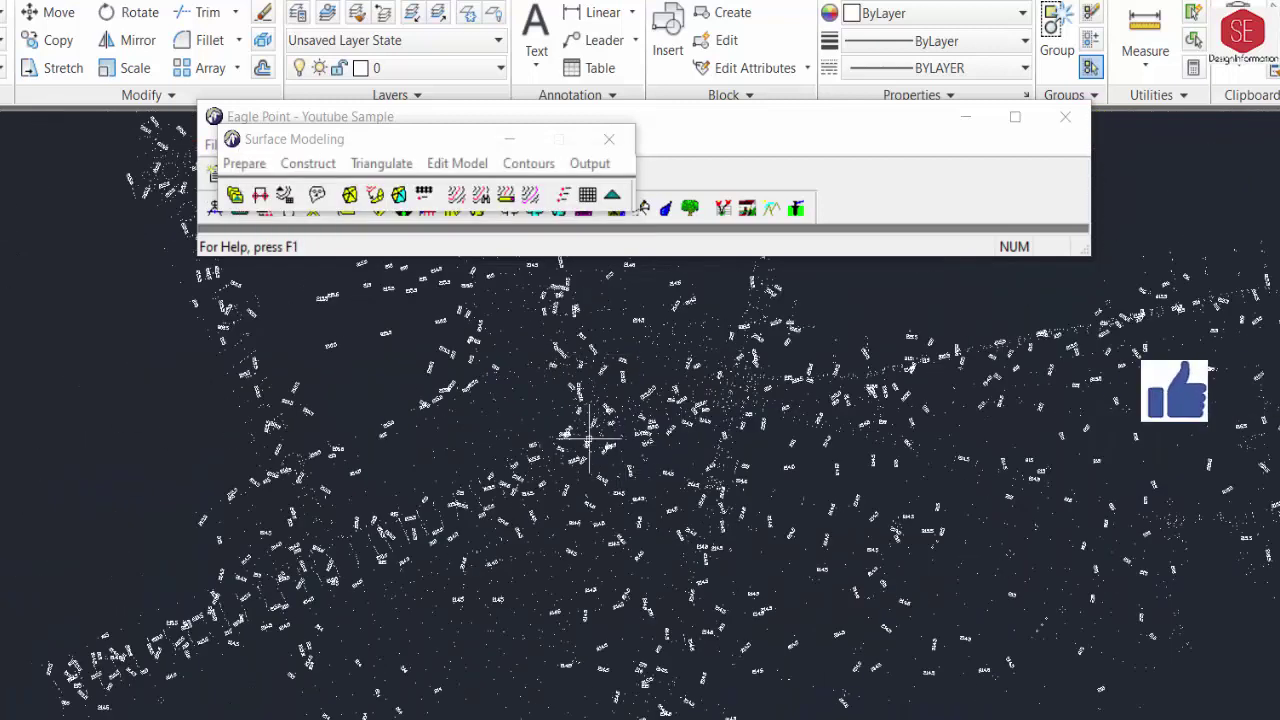
# Erase the leftover contour annotation labels, leaving the grid out of the erase
pyautogui.scroll(3, 857, 463)
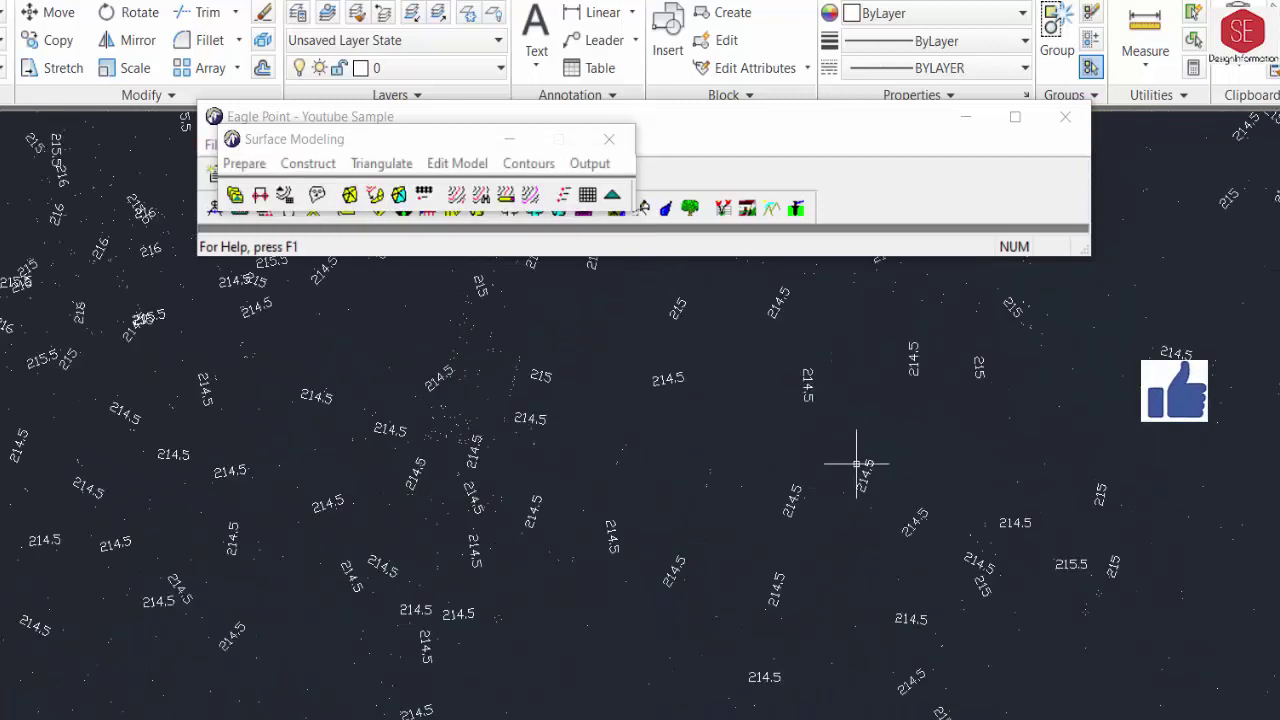
pyautogui.click(590, 164)
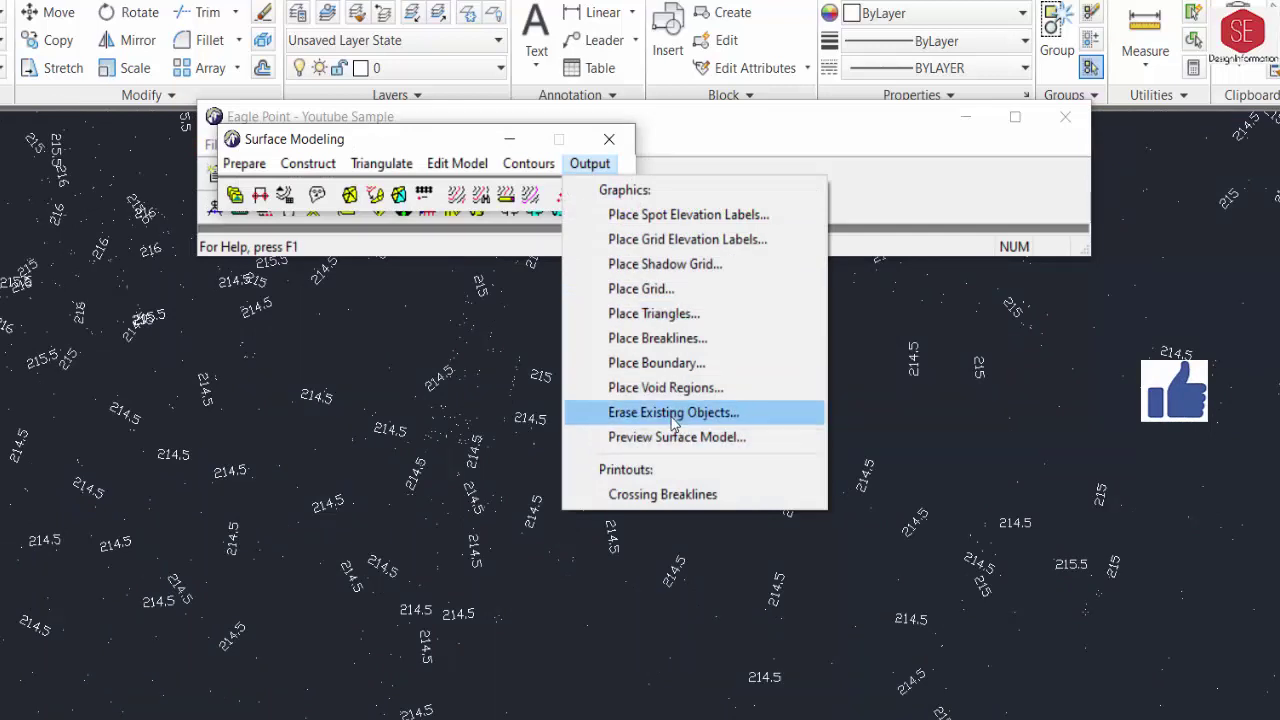
pyautogui.click(655, 414)
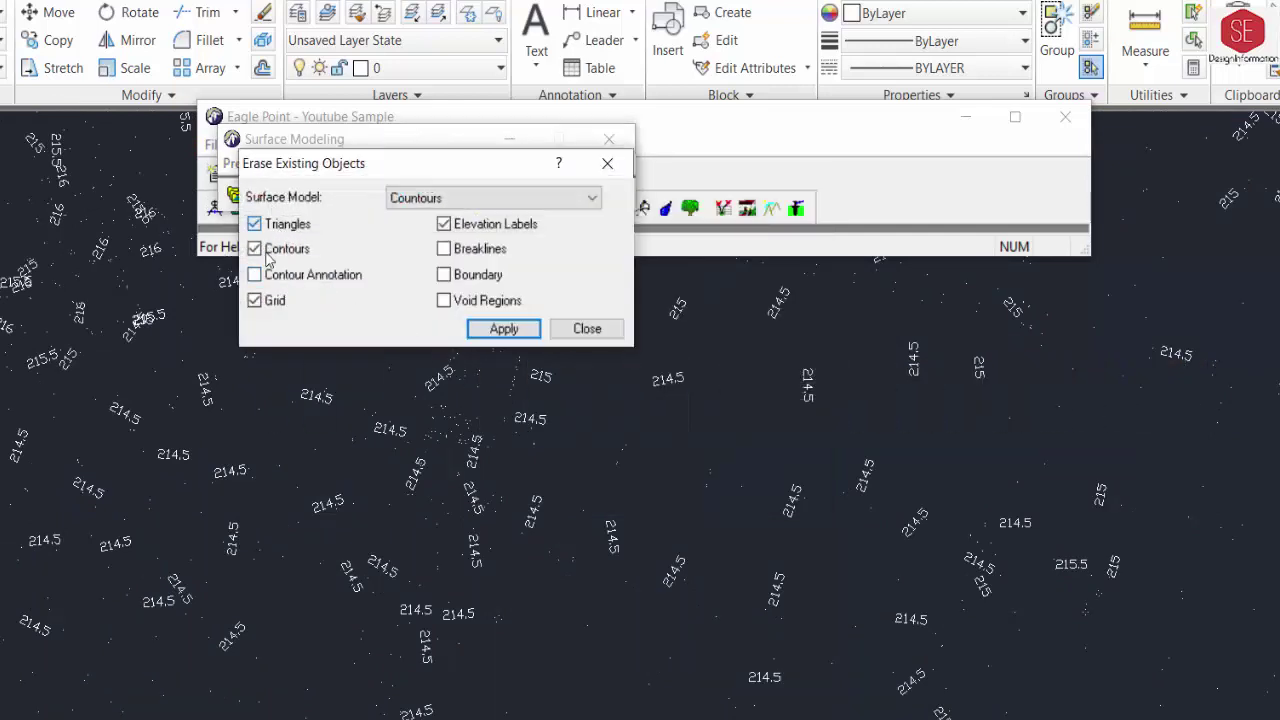
pyautogui.click(275, 301)
pyautogui.click(280, 276)
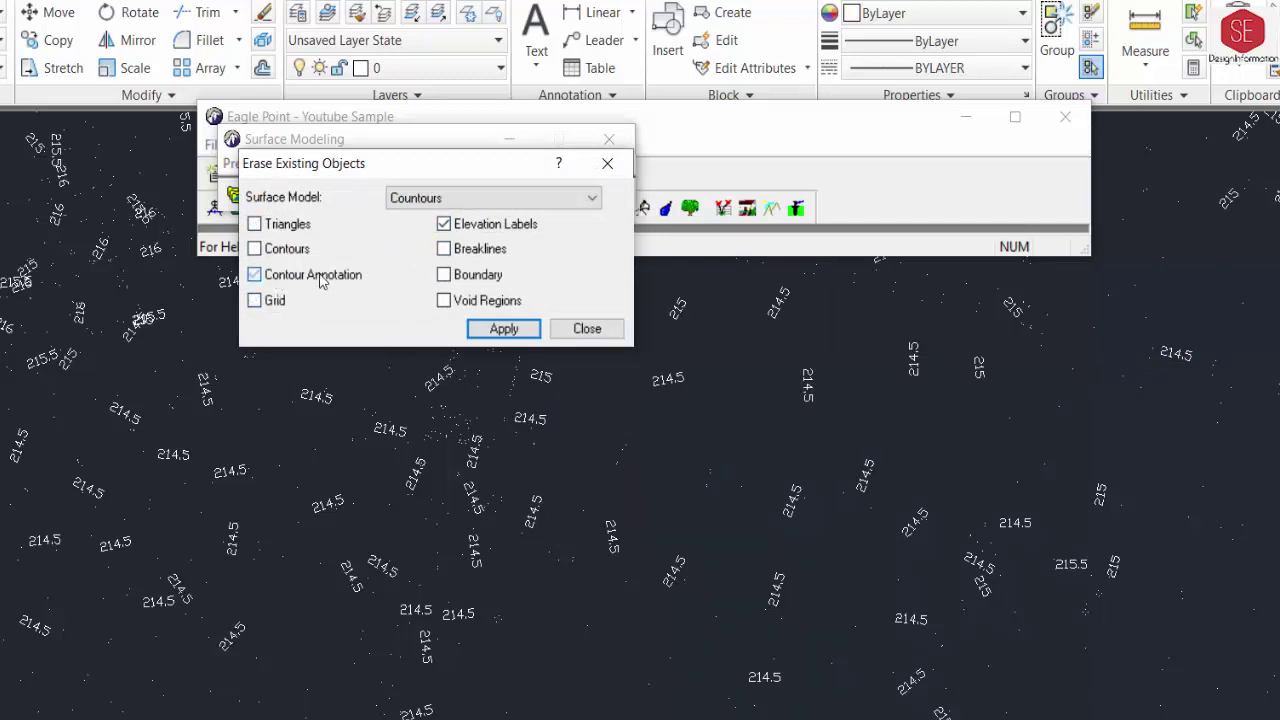
pyautogui.click(532, 332)
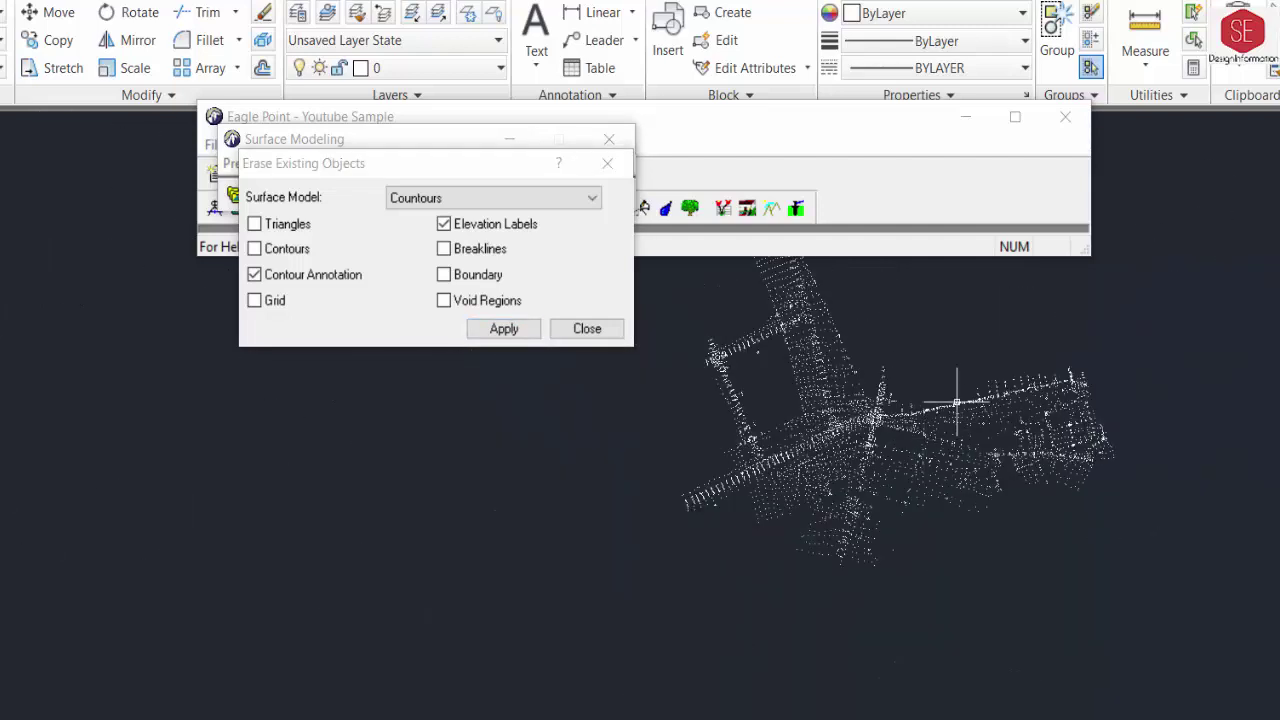
pyautogui.moveTo(998, 368); pyautogui.dragTo(918, 443, button='middle')
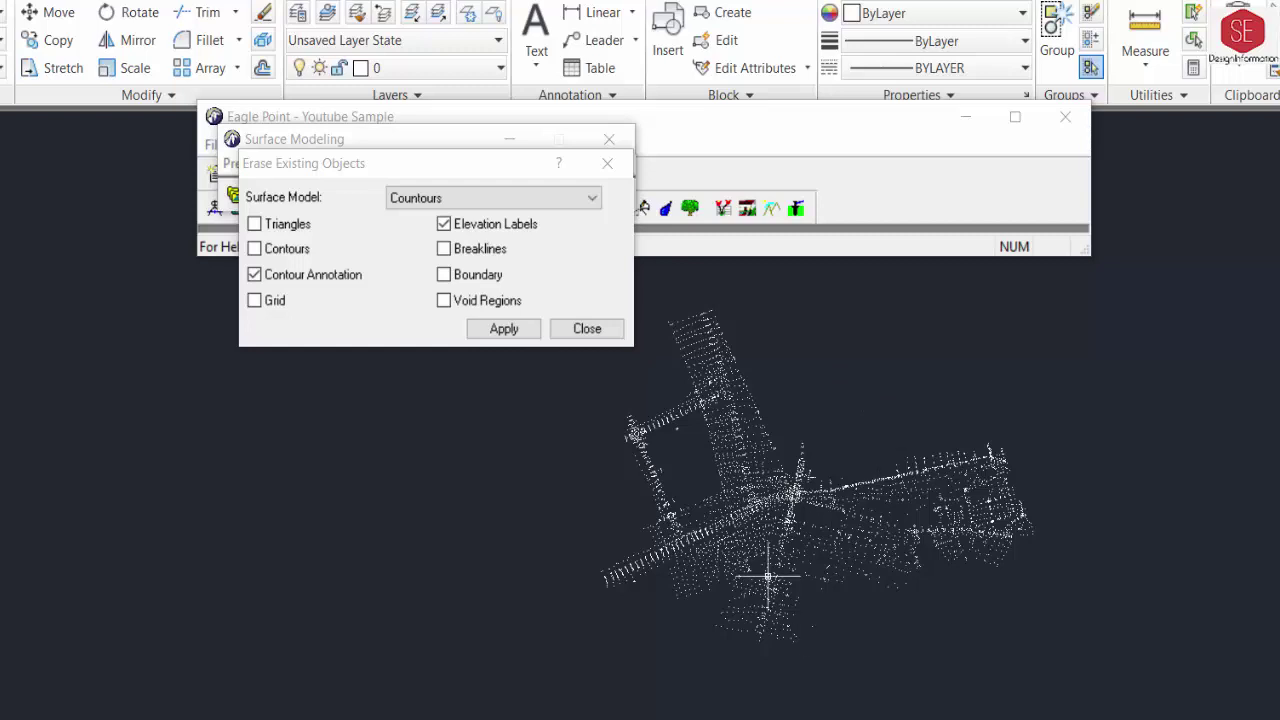
pyautogui.click(600, 330)
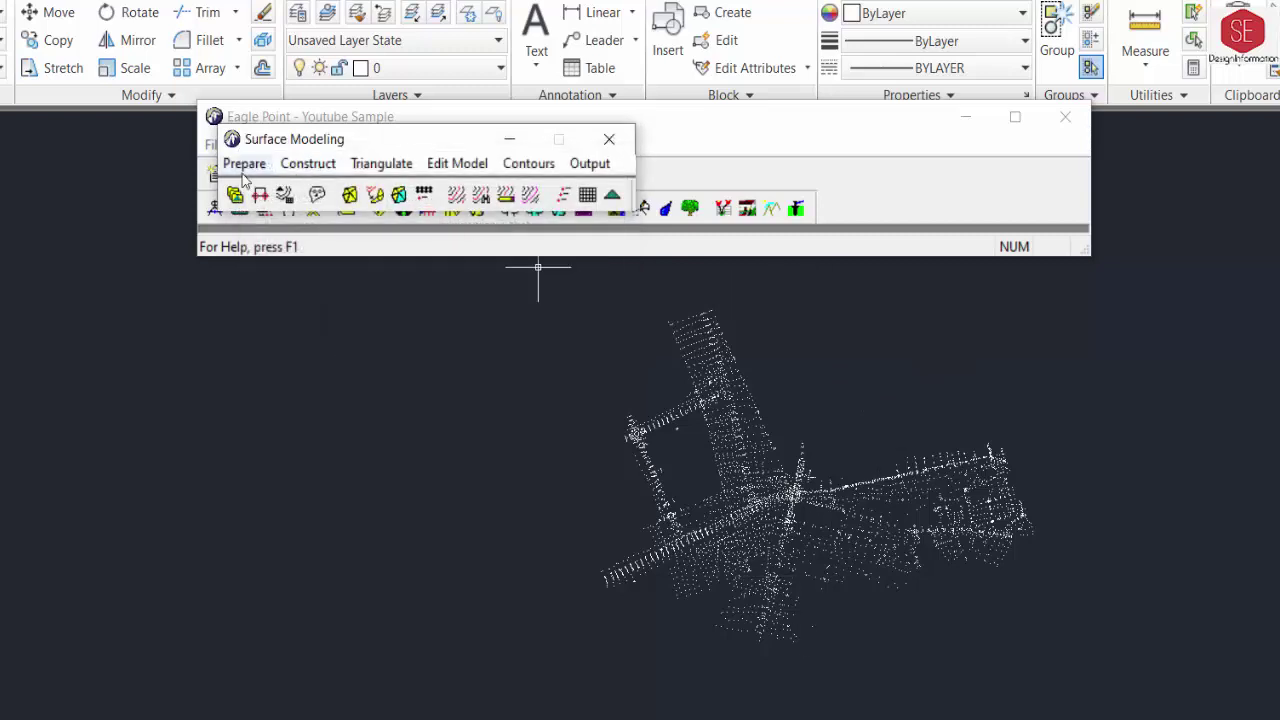
# Set the batch contour intervals to 0.25 intermediate and 1.25 index
pyautogui.click(244, 165)
pyautogui.click(280, 366)
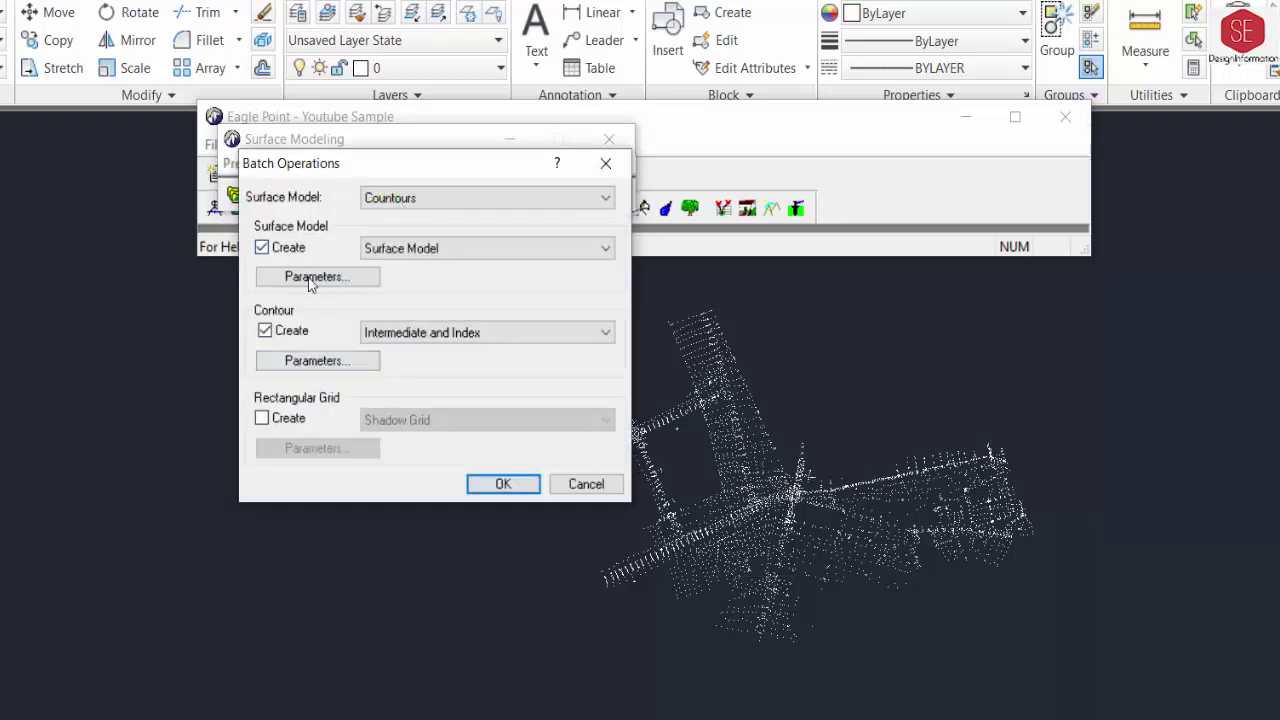
pyautogui.click(285, 366)
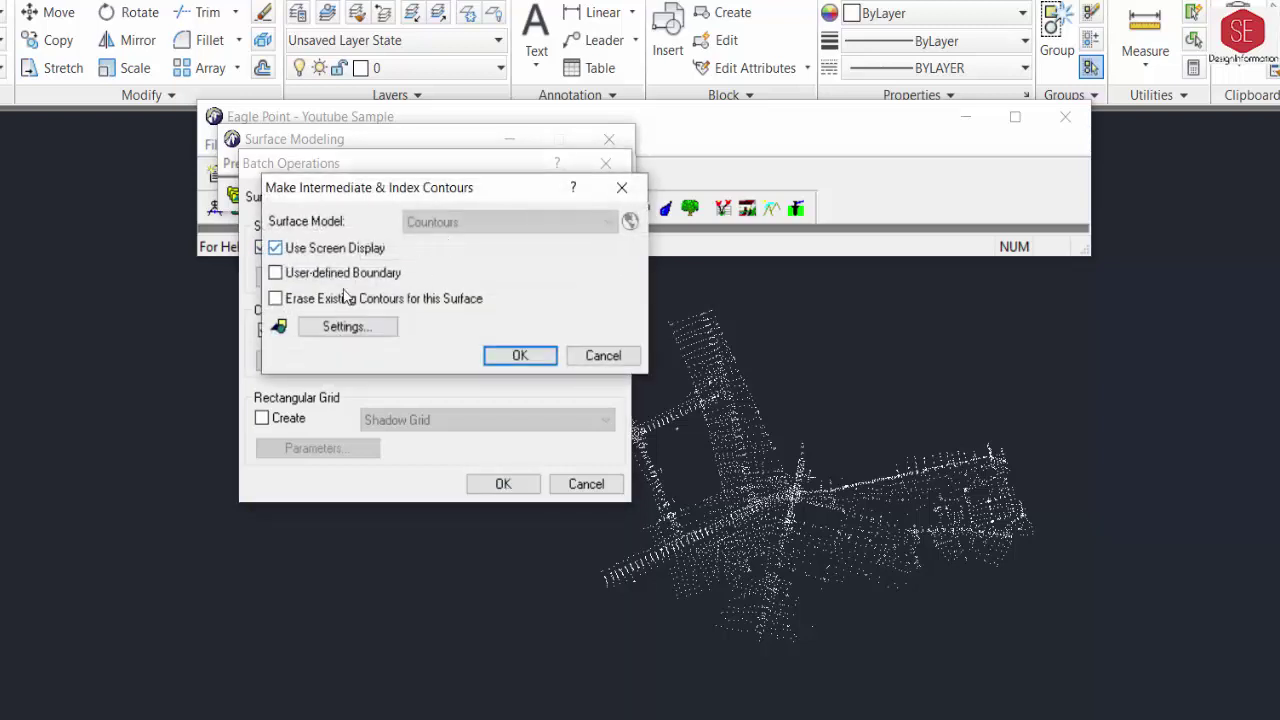
pyautogui.click(347, 327)
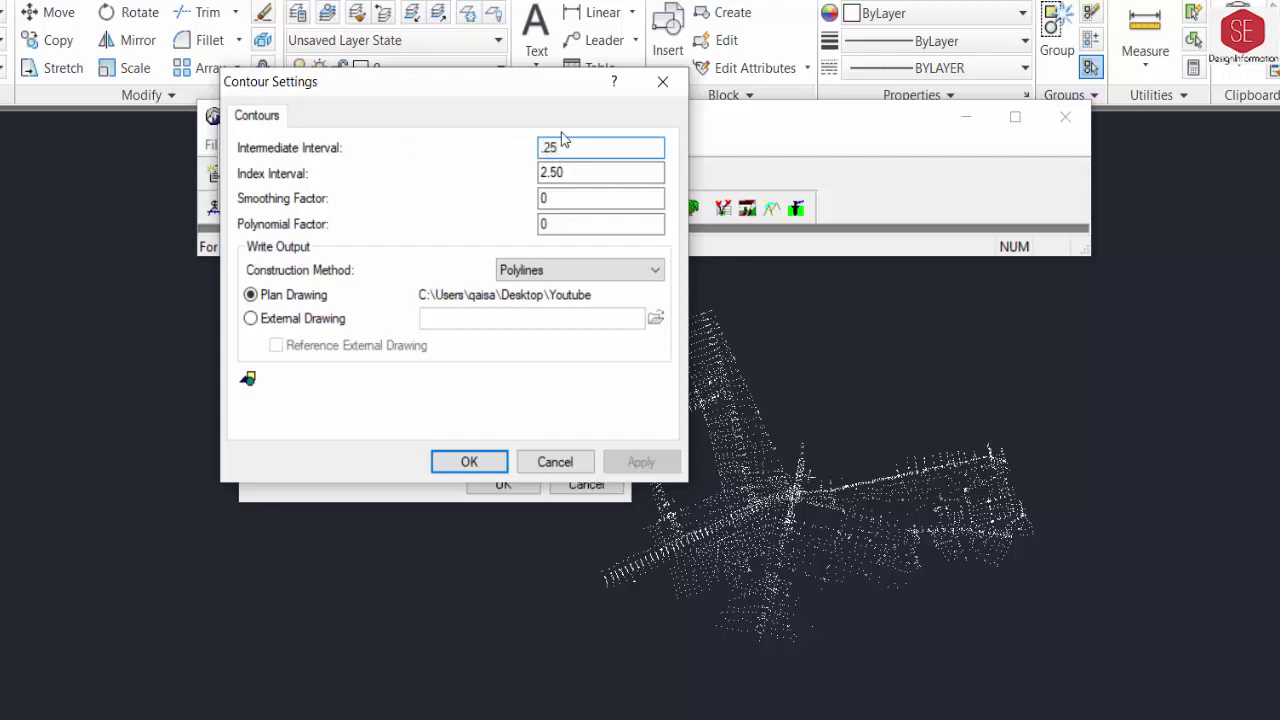
pyautogui.doubleClick(591, 172)
pyautogui.write('1.25')
pyautogui.click(641, 461)
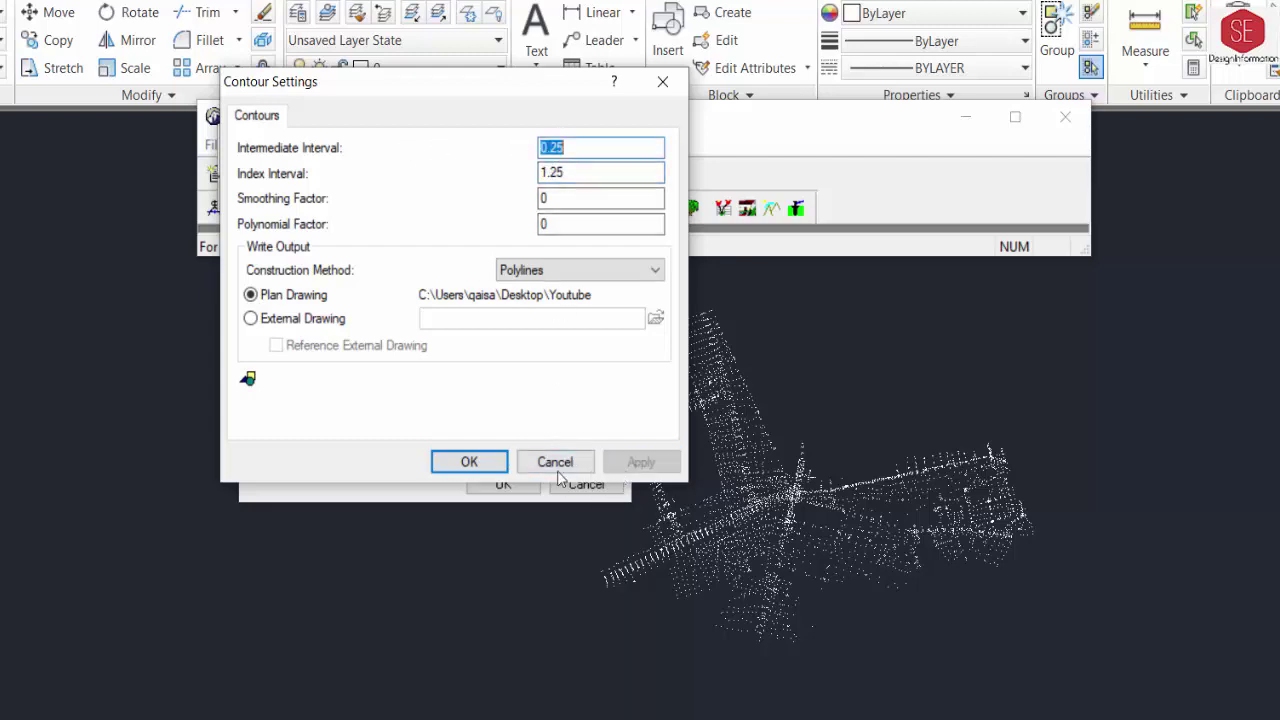
pyautogui.click(469, 461)
# Run the batch surface and contour rebuild, overwriting the existing Countours TIN
pyautogui.click(525, 355)
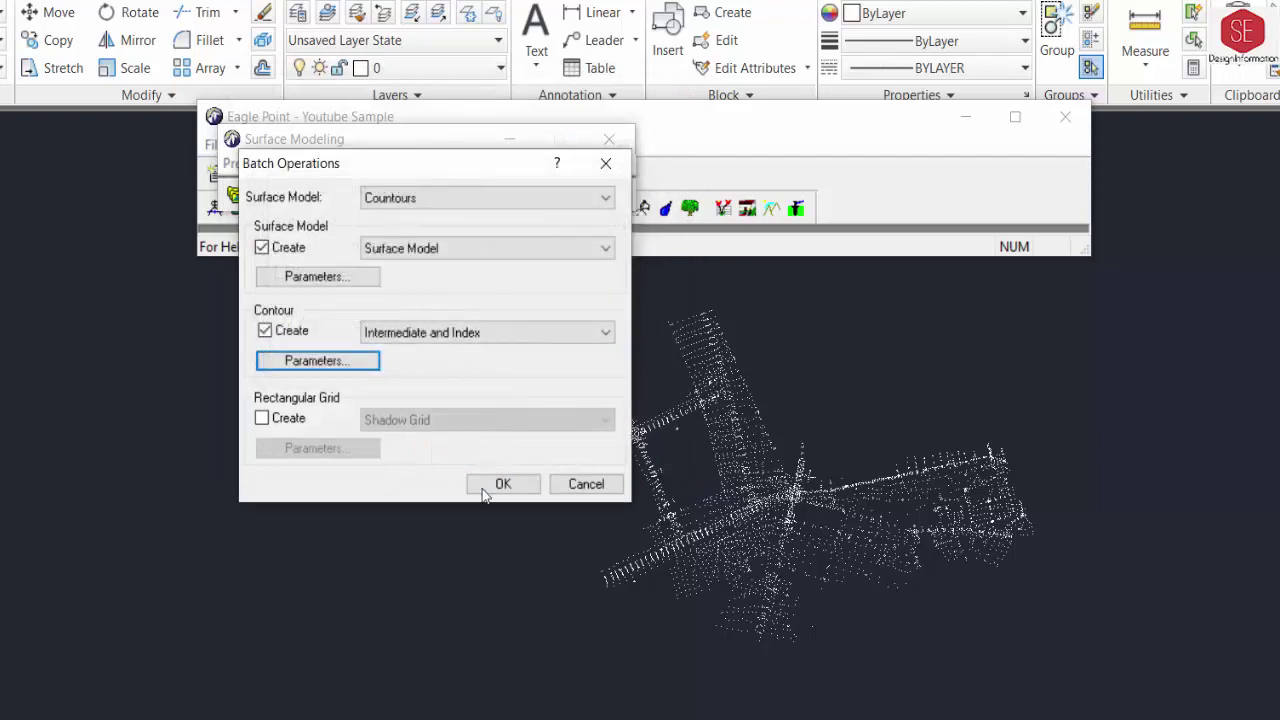
pyautogui.click(498, 485)
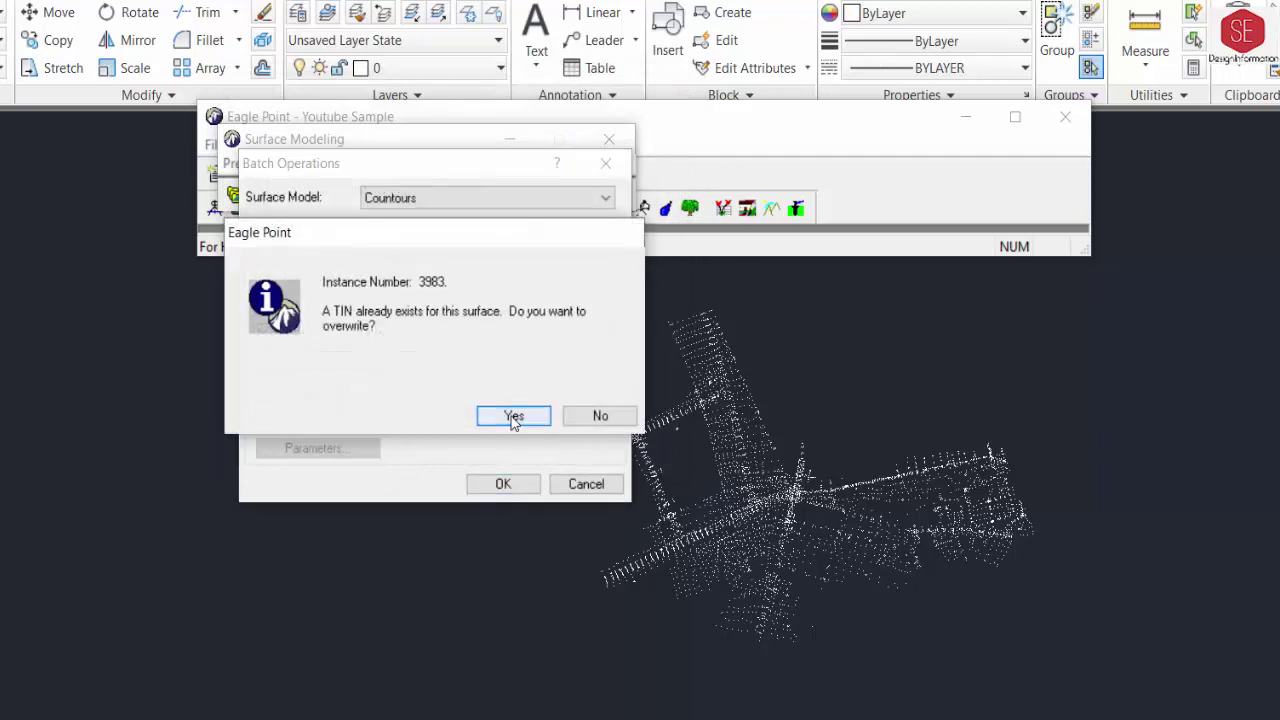
pyautogui.click(513, 417)
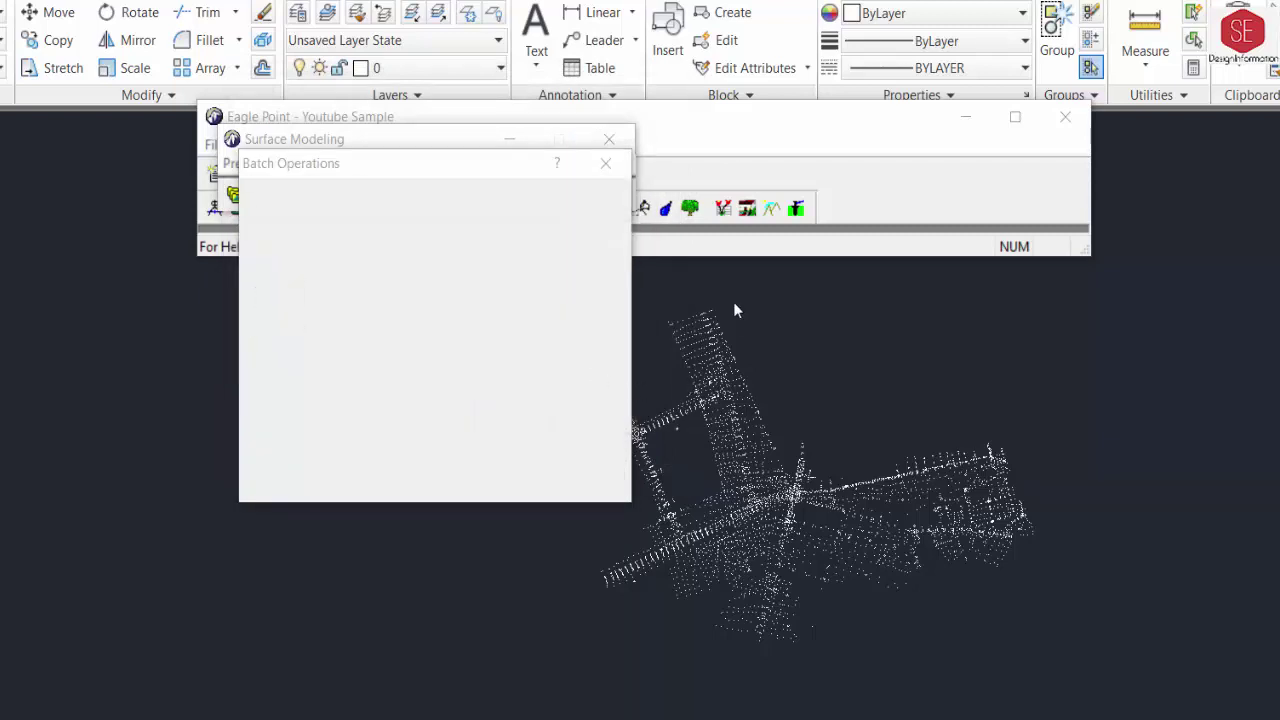
pyautogui.scroll(-2, 872, 309)
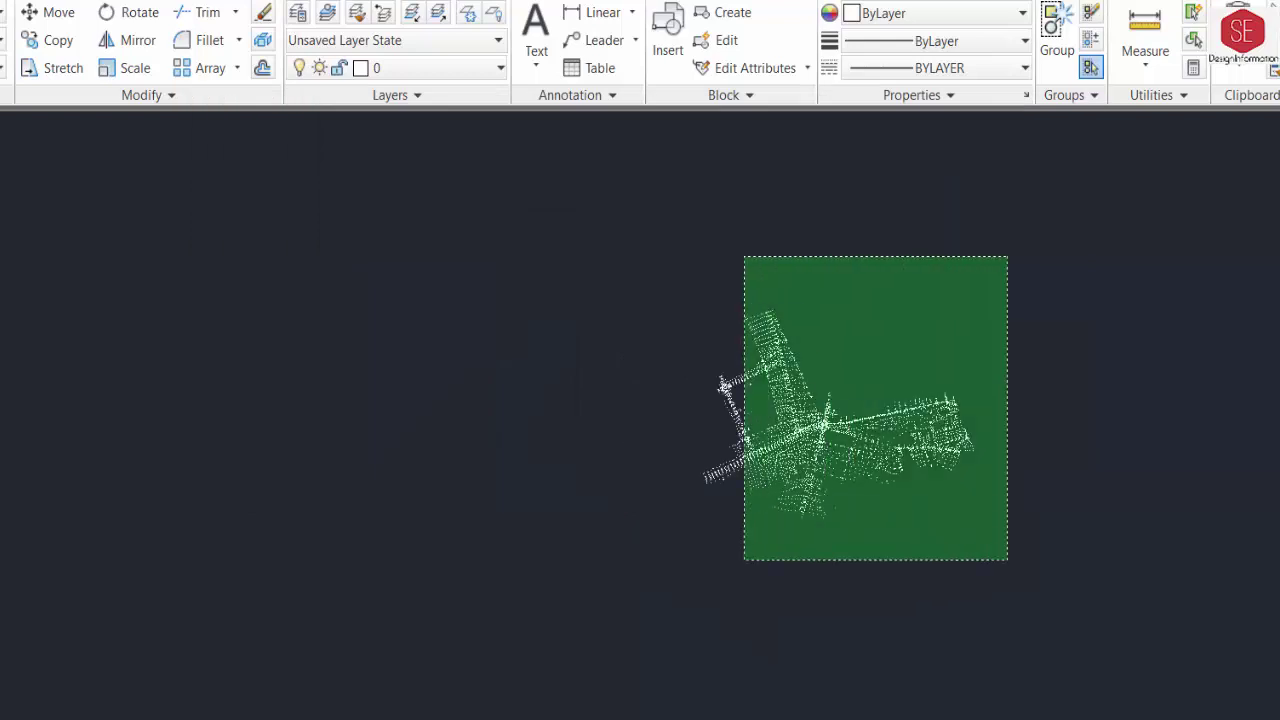
# Crossing-select the survey points for triangulation, then cancel the Batch Operations dialog
pyautogui.moveTo(1007, 258); pyautogui.dragTo(640, 572)
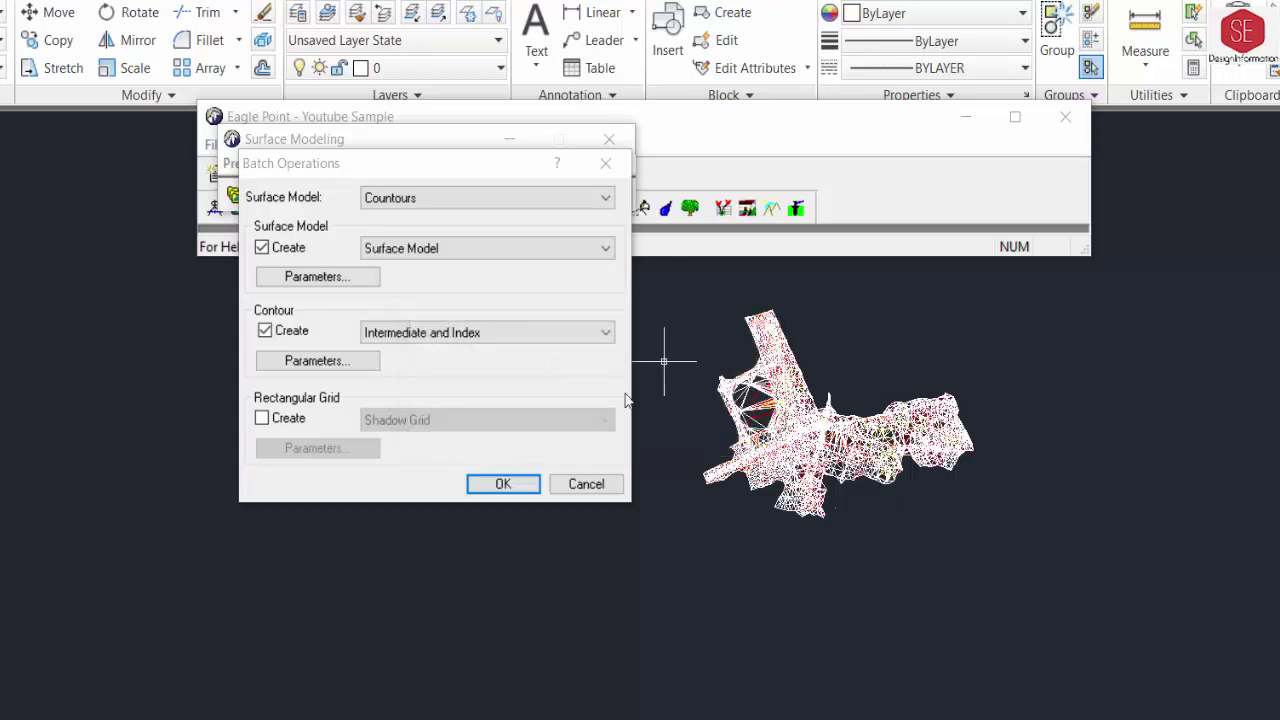
pyautogui.click(586, 484)
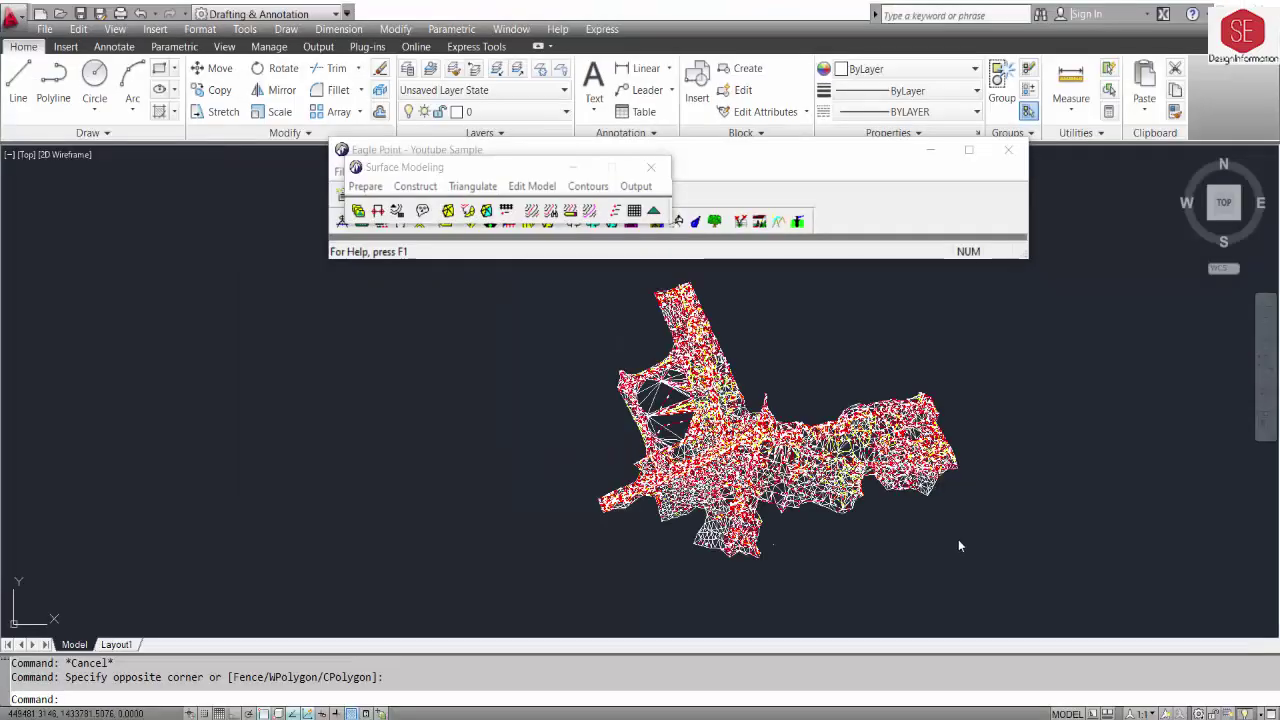
pyautogui.scroll(5, 958, 539)
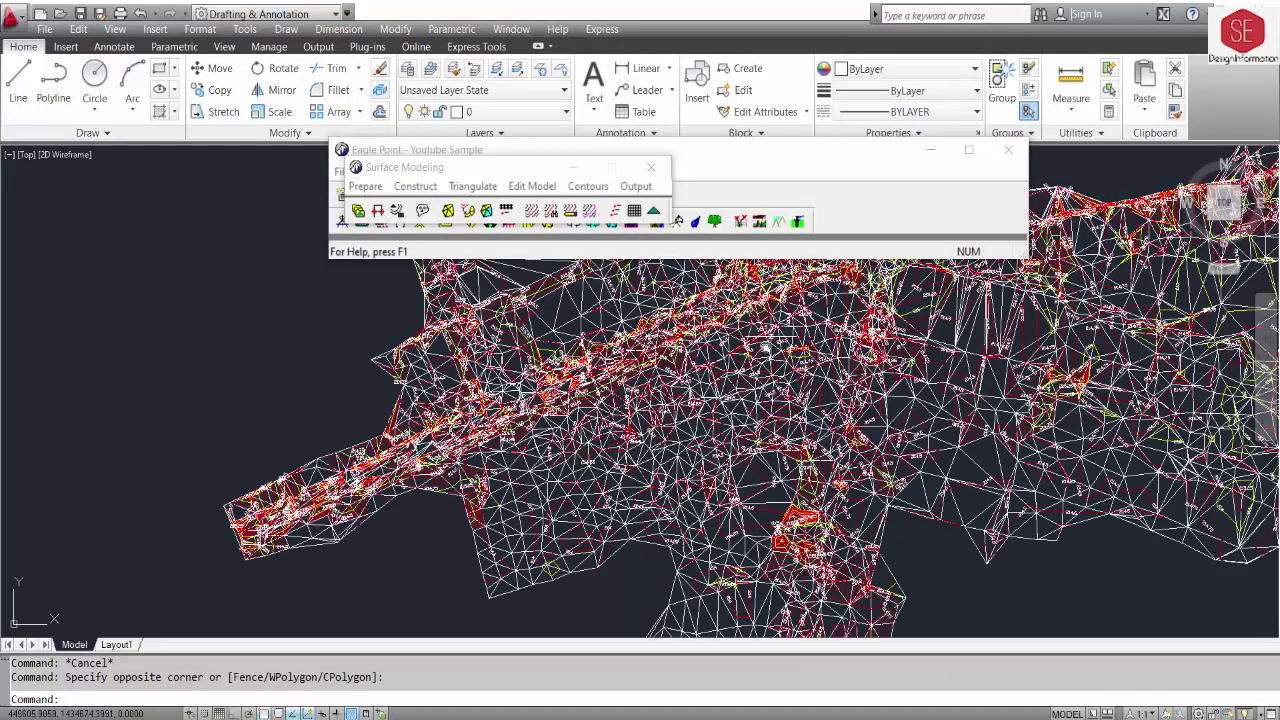
pyautogui.scroll(-6, 766, 346)
pyautogui.scroll(-1, 857, 306)
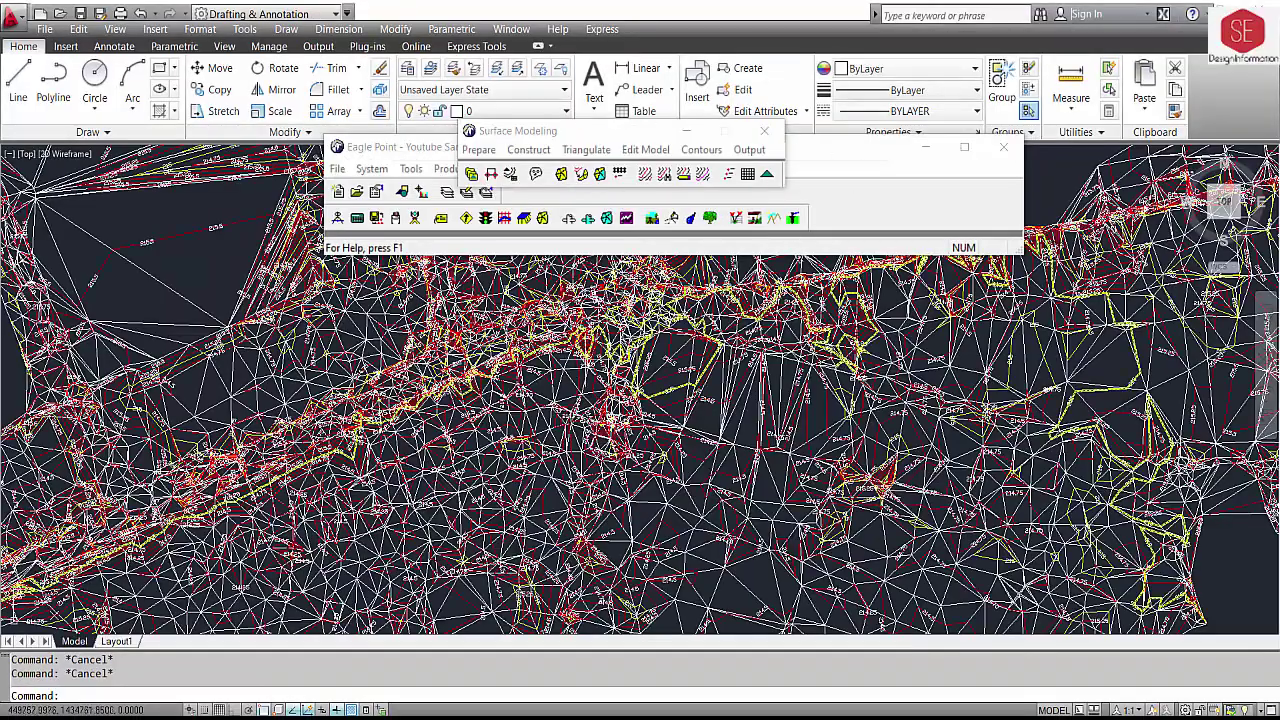
pyautogui.scroll(-5, 600, 357)
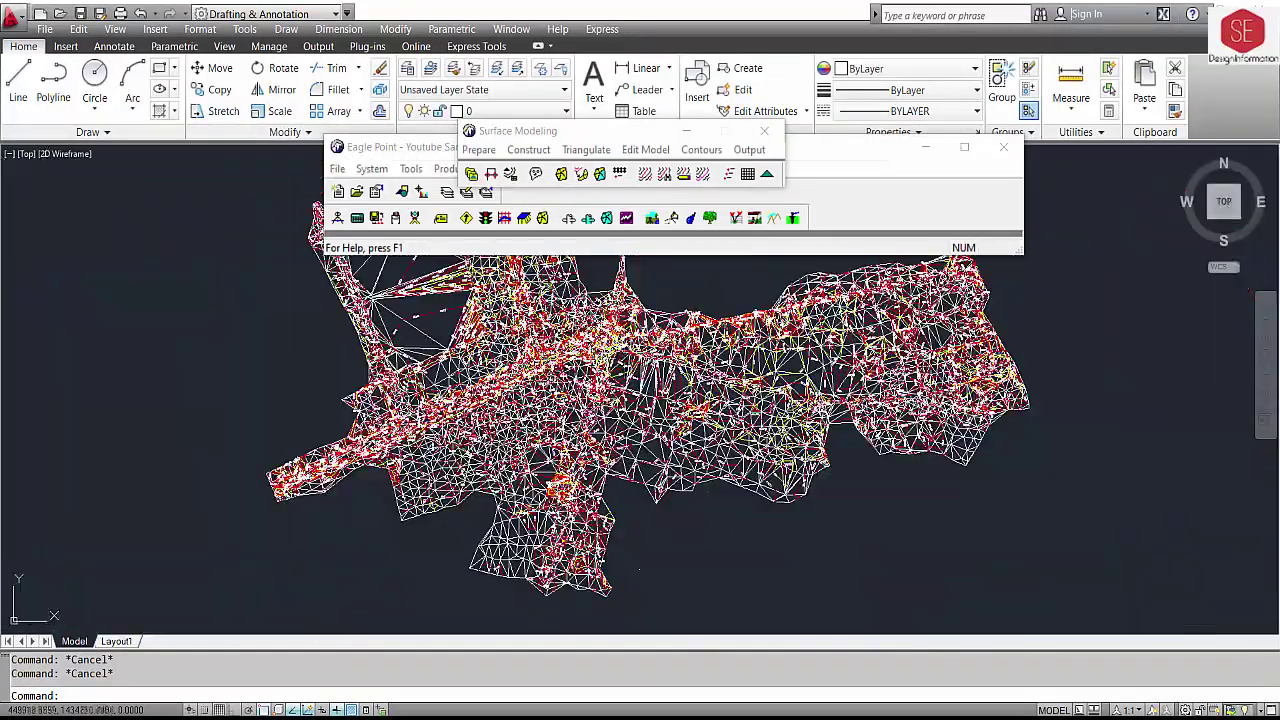
pyautogui.scroll(2, 544, 368)
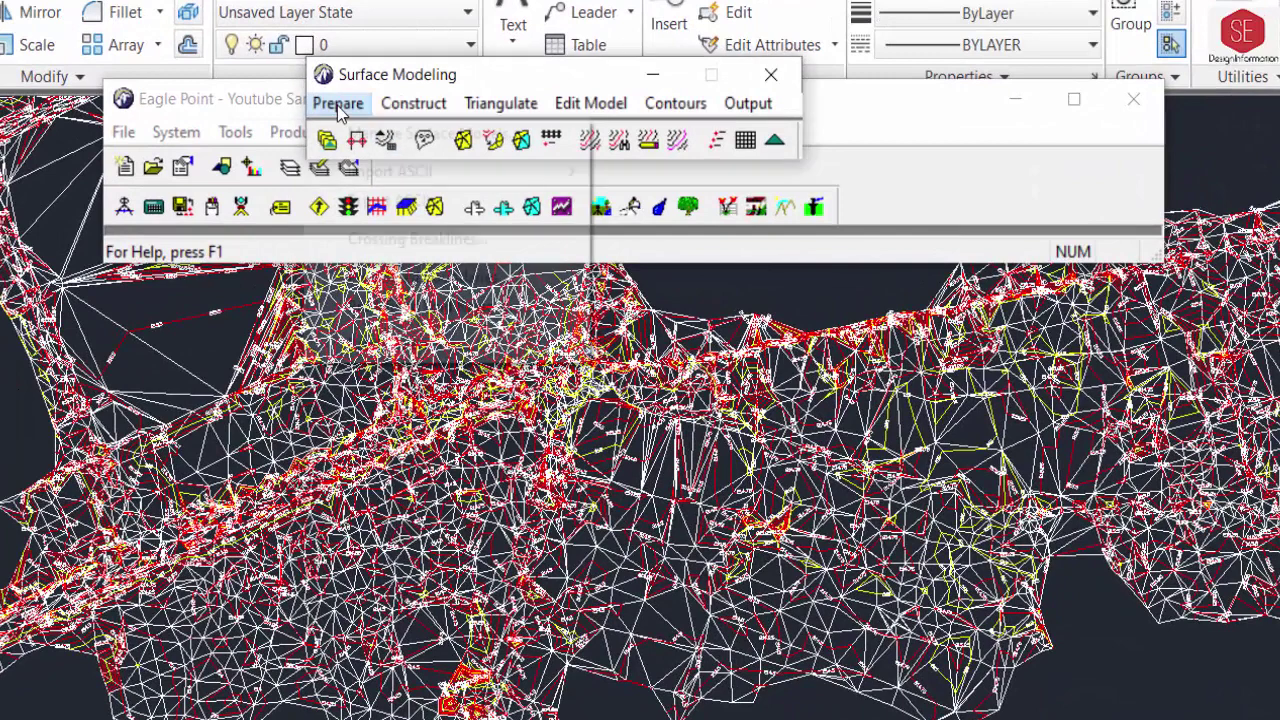
# Run a grid-only batch job with Shadow Grid, with surface model and contours turned off
pyautogui.click(338, 106)
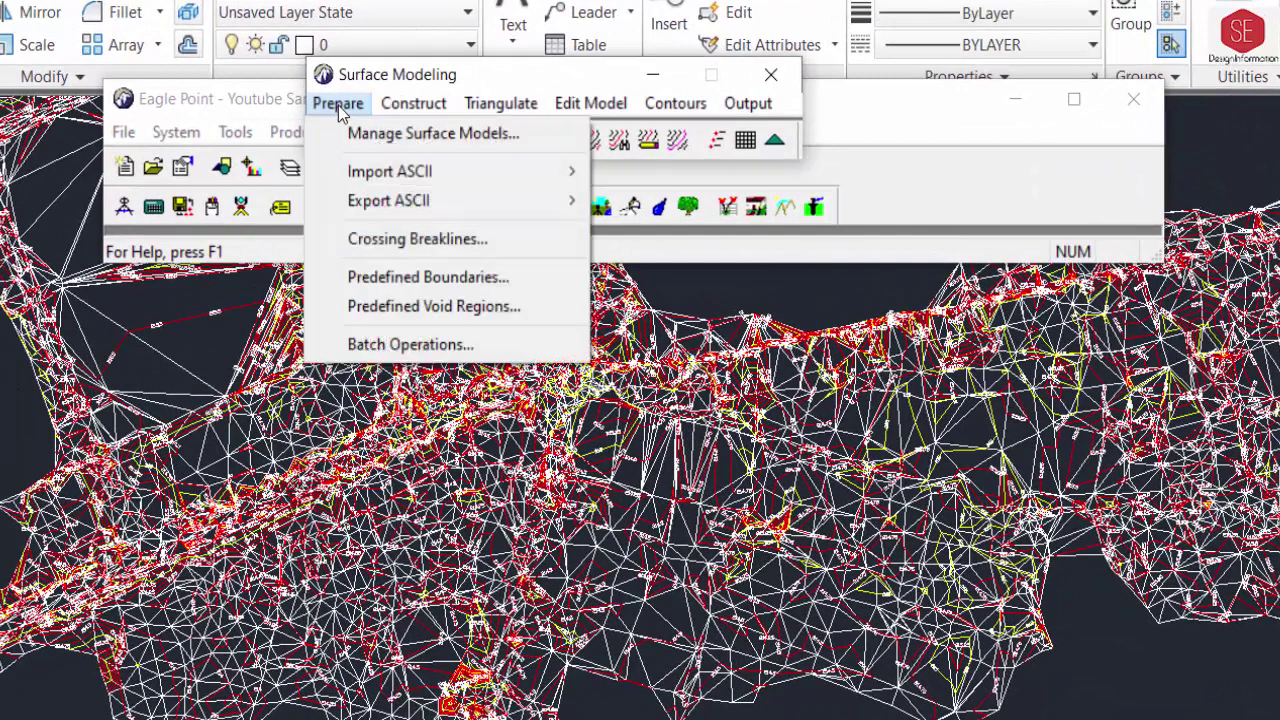
pyautogui.click(391, 346)
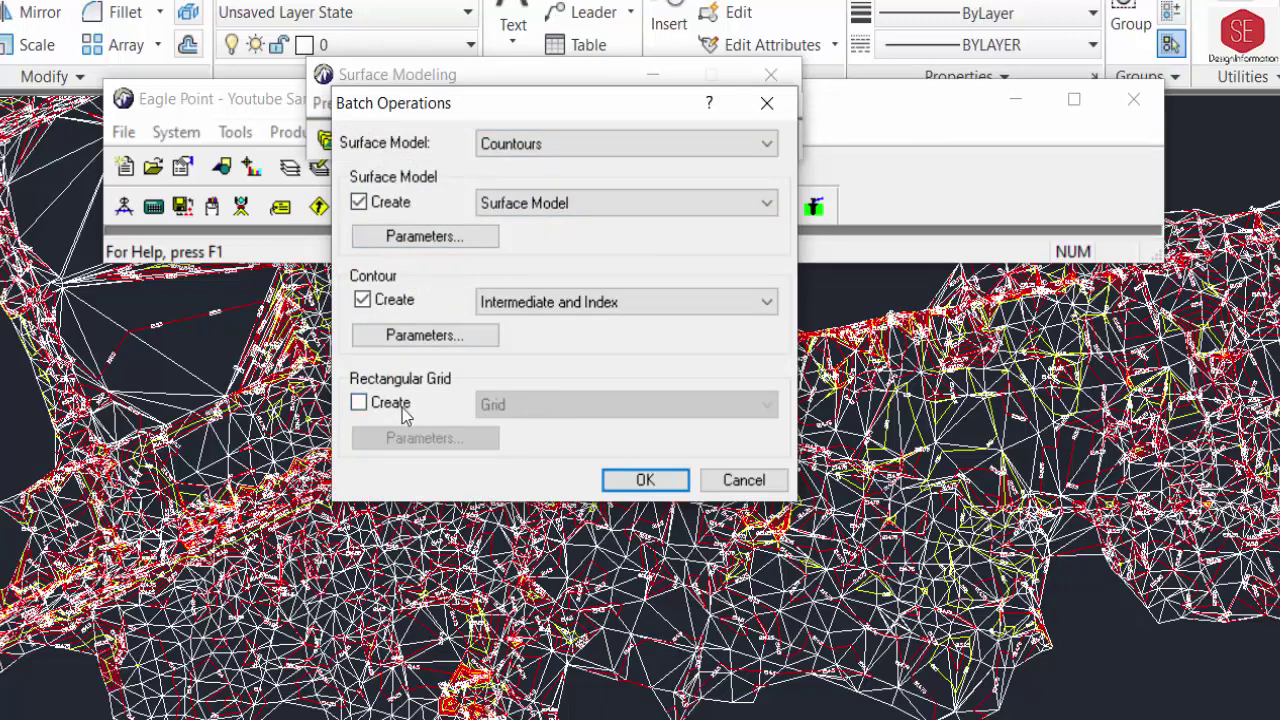
pyautogui.click(360, 404)
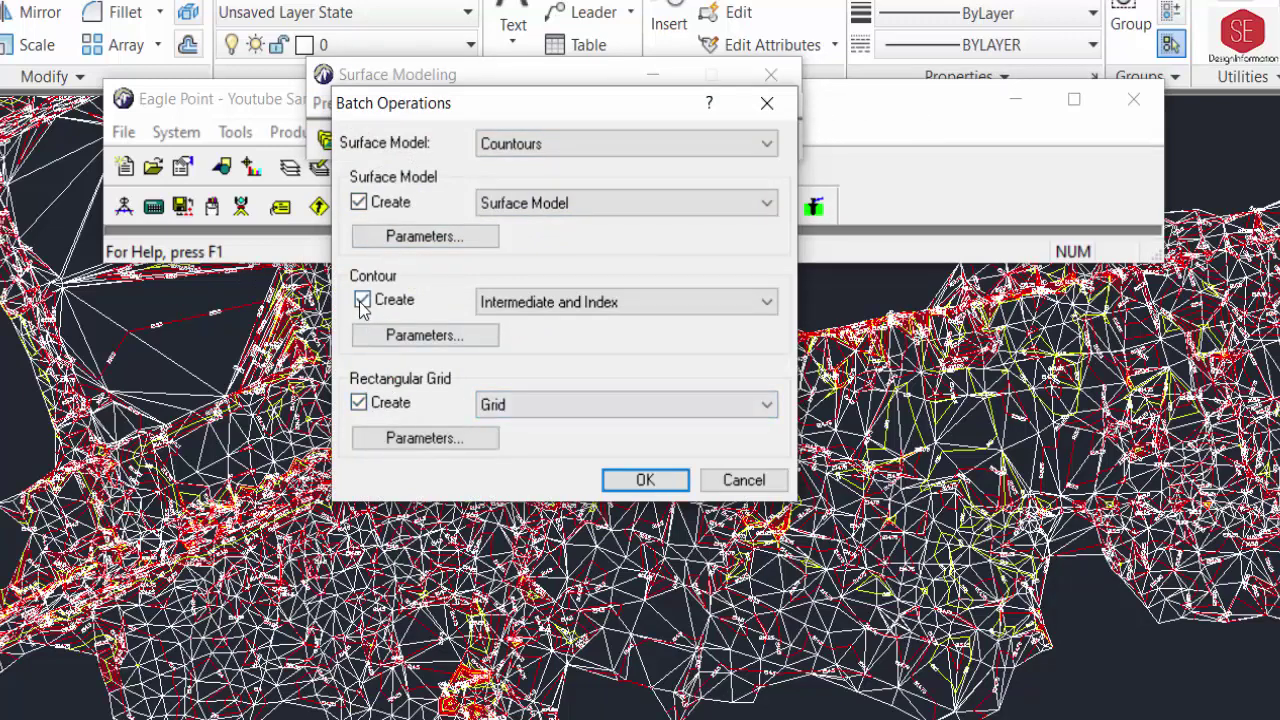
pyautogui.click(362, 301)
pyautogui.click(358, 202)
pyautogui.click(358, 402)
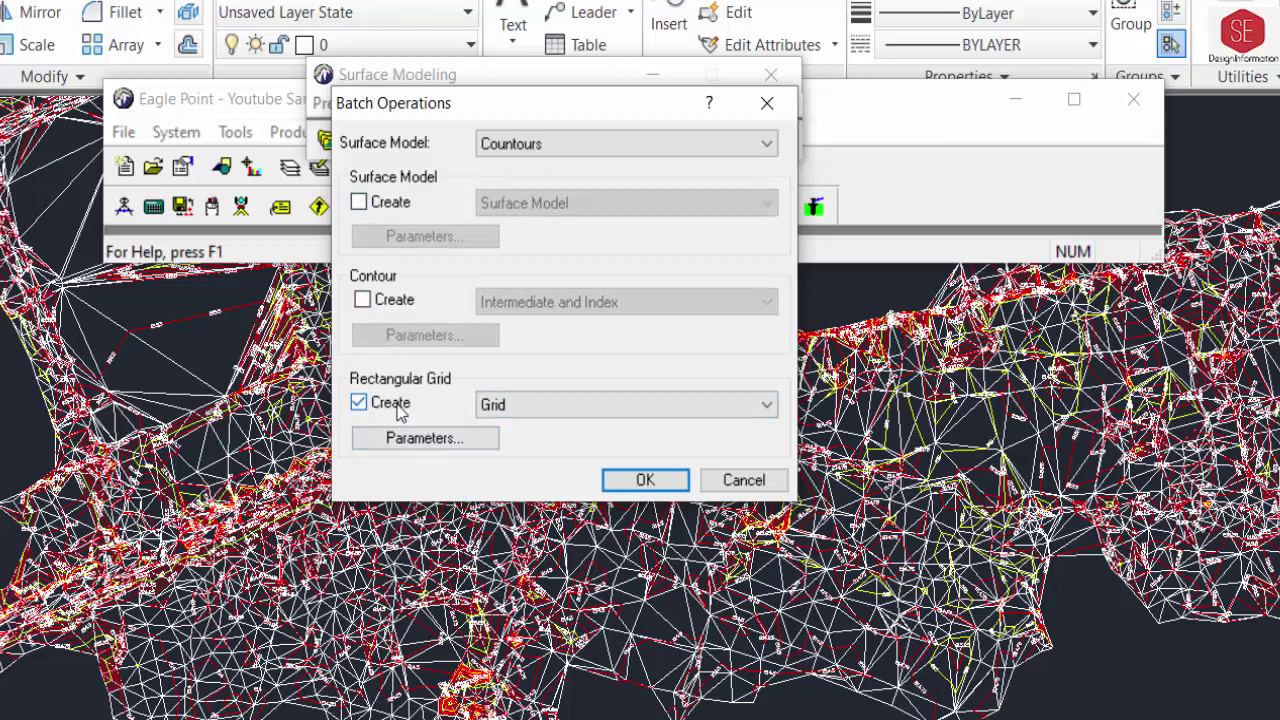
pyautogui.click(555, 408)
pyautogui.click(542, 429)
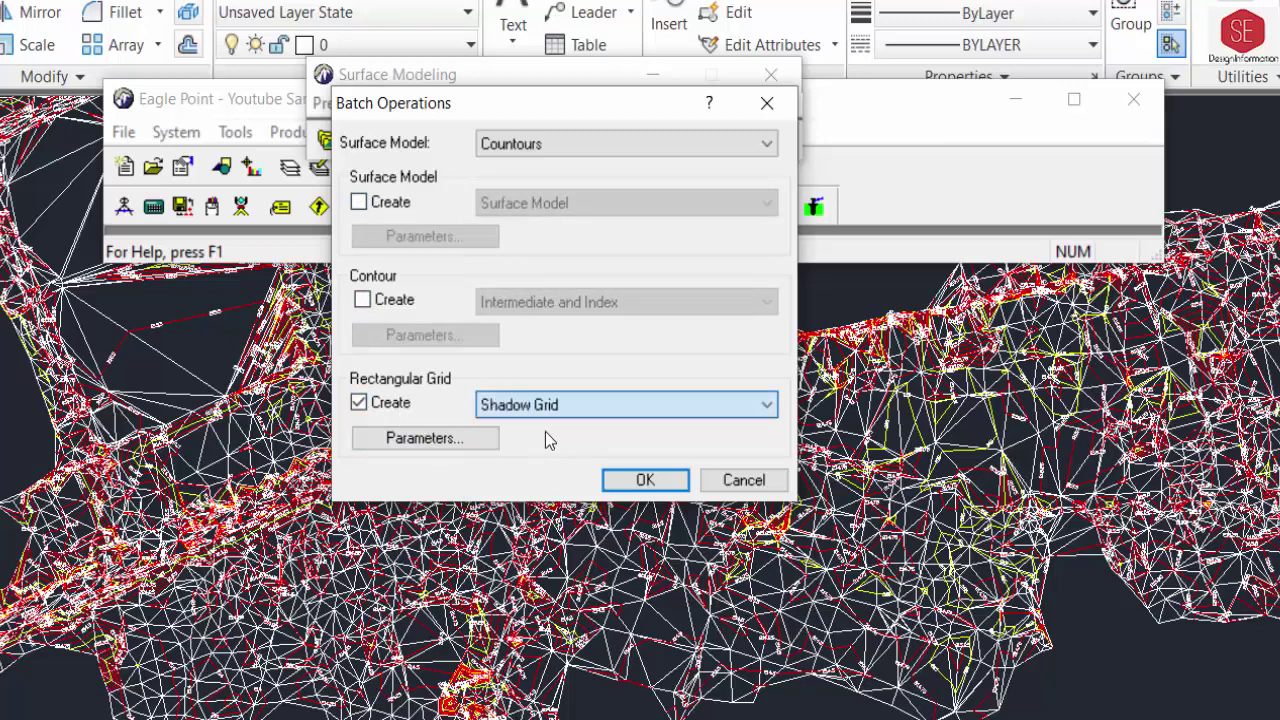
pyautogui.click(648, 482)
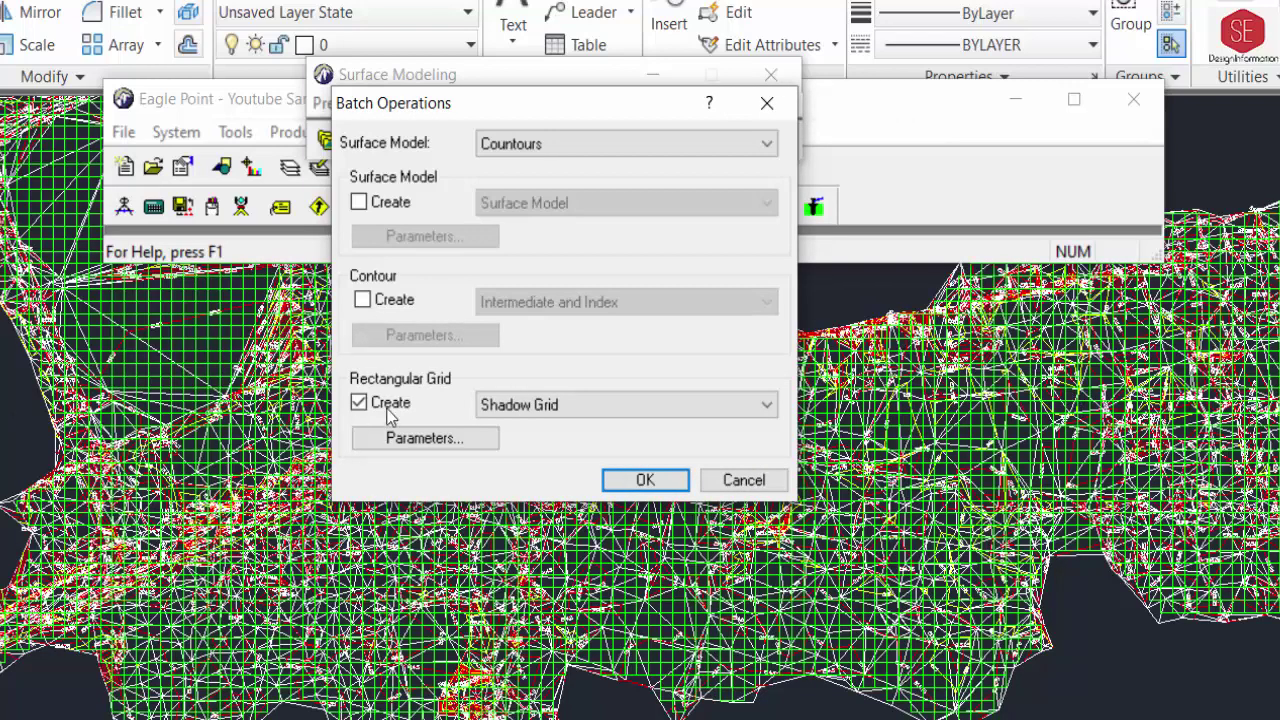
# Switch the grid type to Grid, rerun the batch, and close the window
pyautogui.click(586, 406)
pyautogui.click(546, 451)
pyautogui.click(534, 413)
pyautogui.click(534, 423)
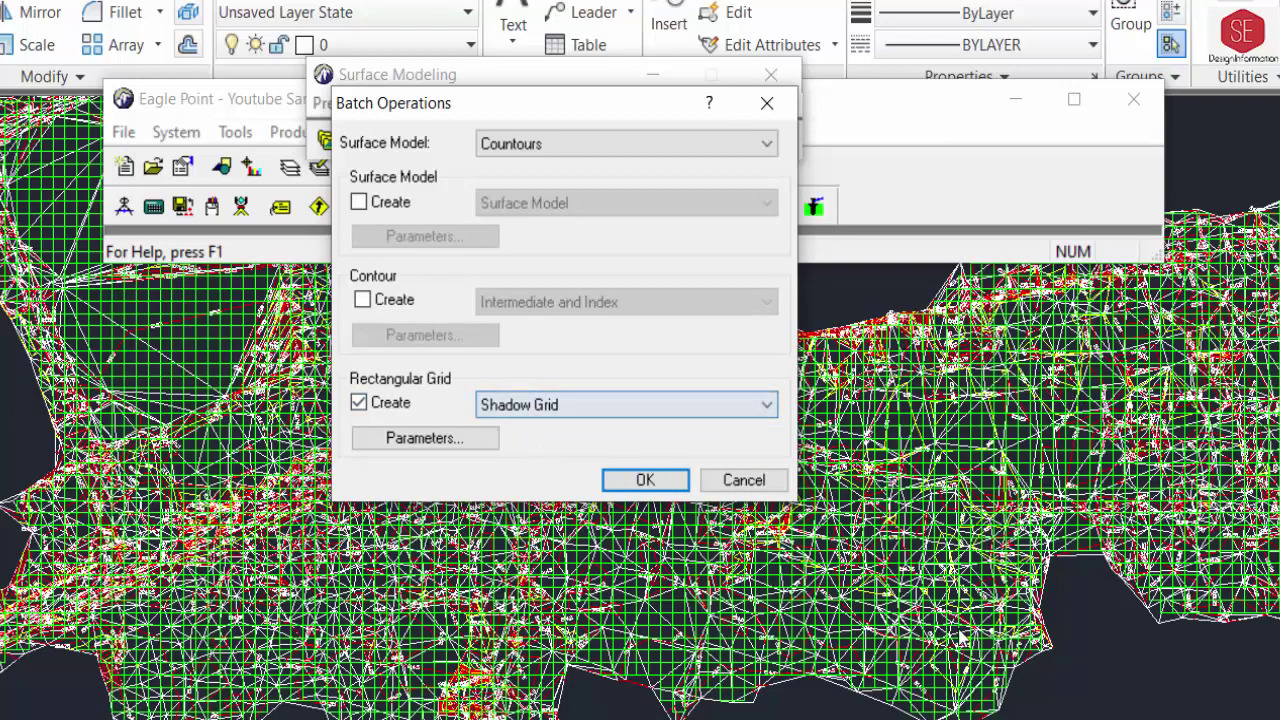
pyautogui.click(534, 410)
pyautogui.click(488, 451)
pyautogui.press('Tab')
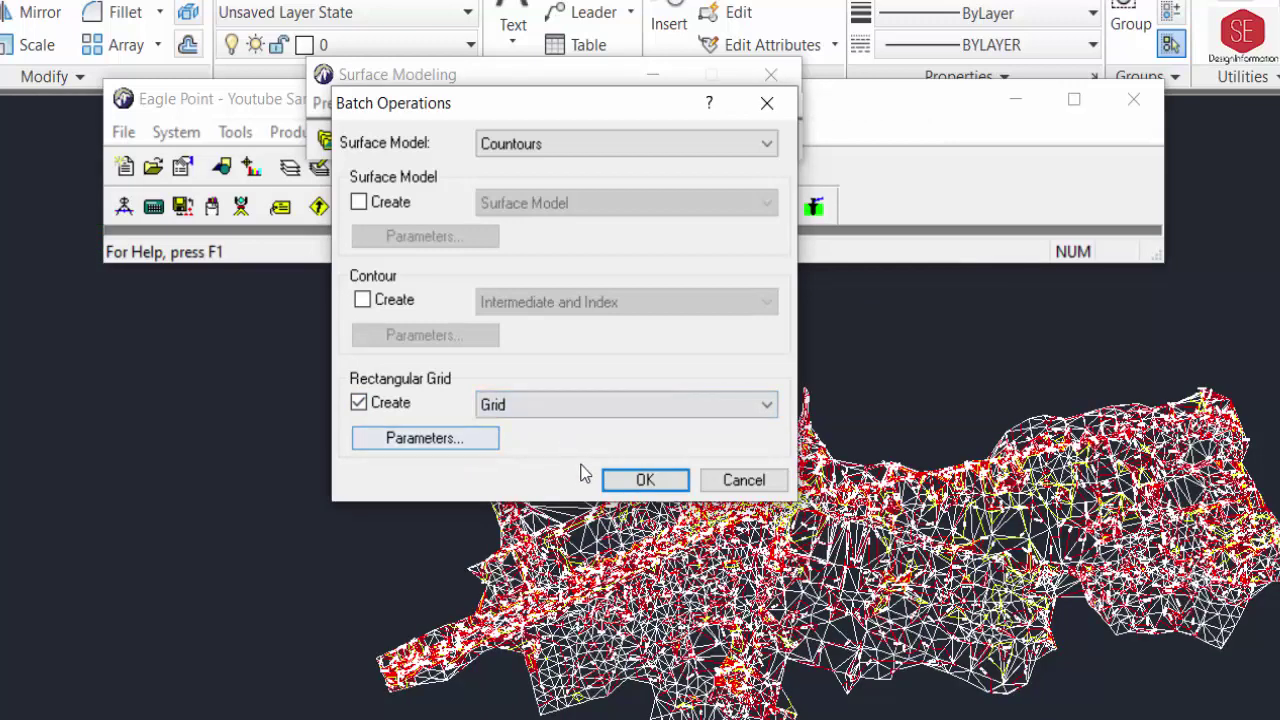
pyautogui.click(645, 481)
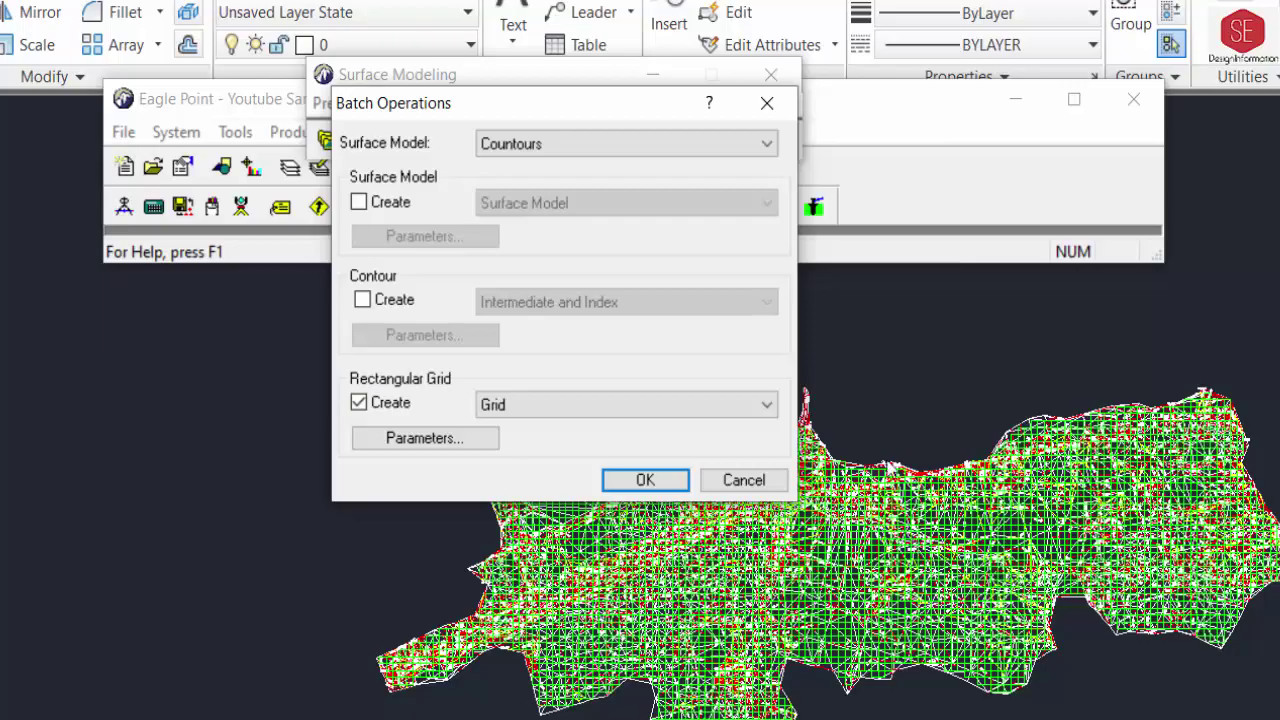
pyautogui.click(740, 480)
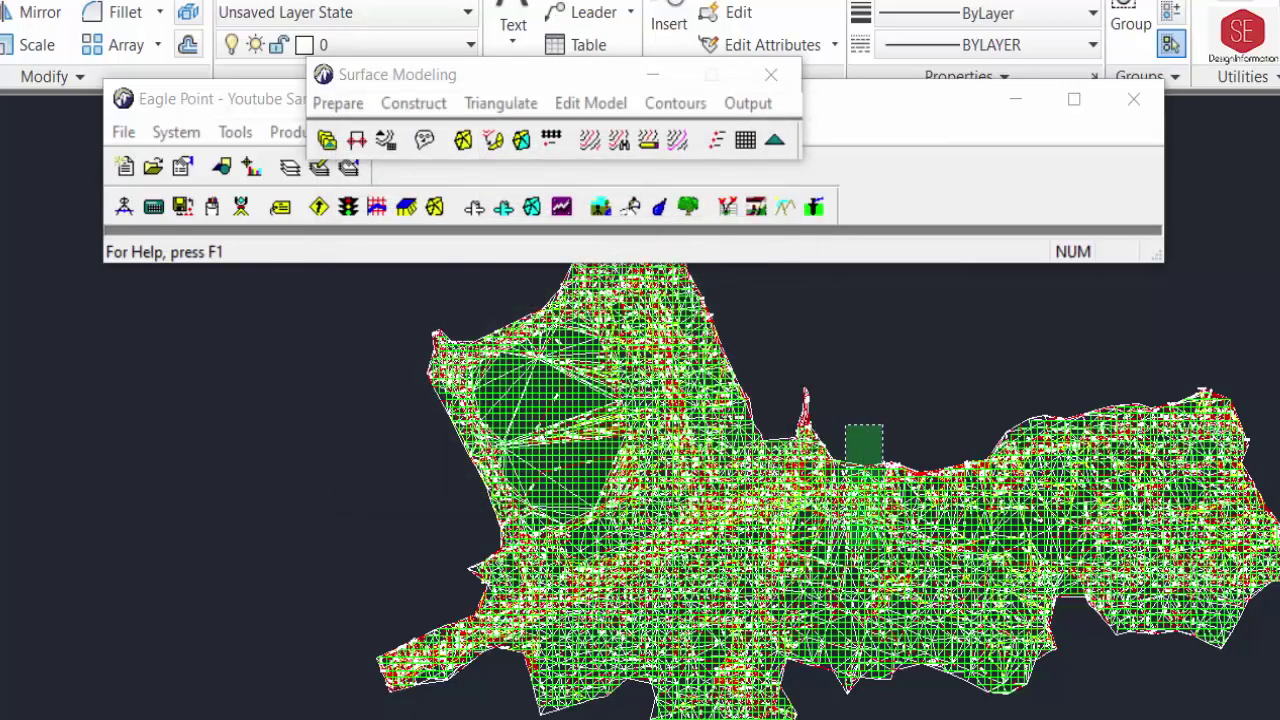
pyautogui.scroll(5, 640, 480)
pyautogui.scroll(-3, 870, 490)
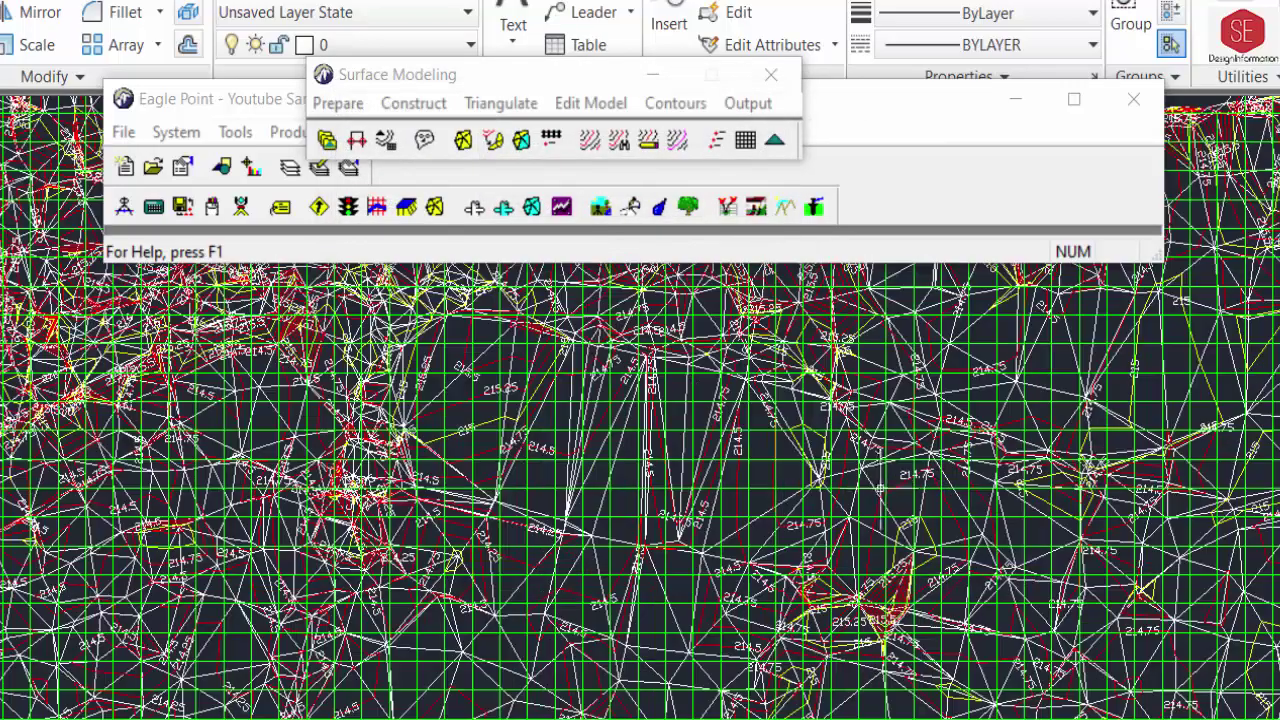
pyautogui.scroll(-3, 676, 486)
pyautogui.scroll(-2, 676, 486)
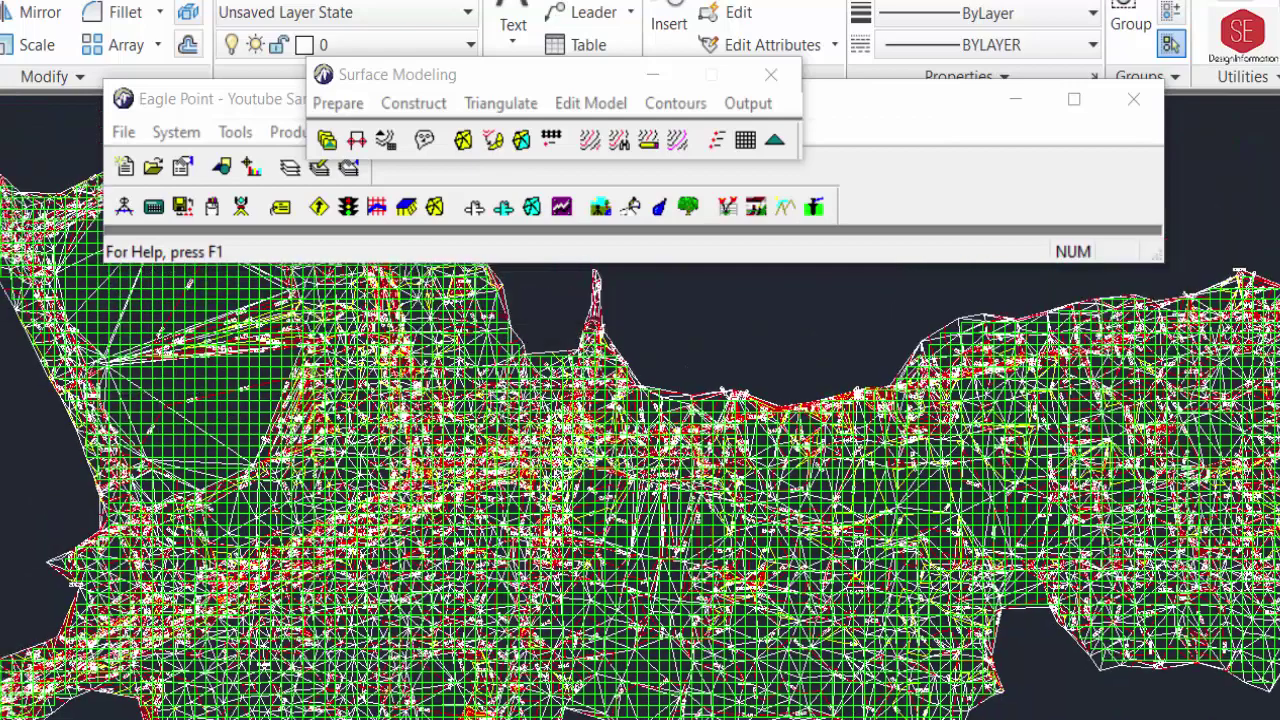
pyautogui.scroll(4, 640, 450)
# Turn on colouring the grid by elevation in the grid placement parameters
pyautogui.click(338, 103)
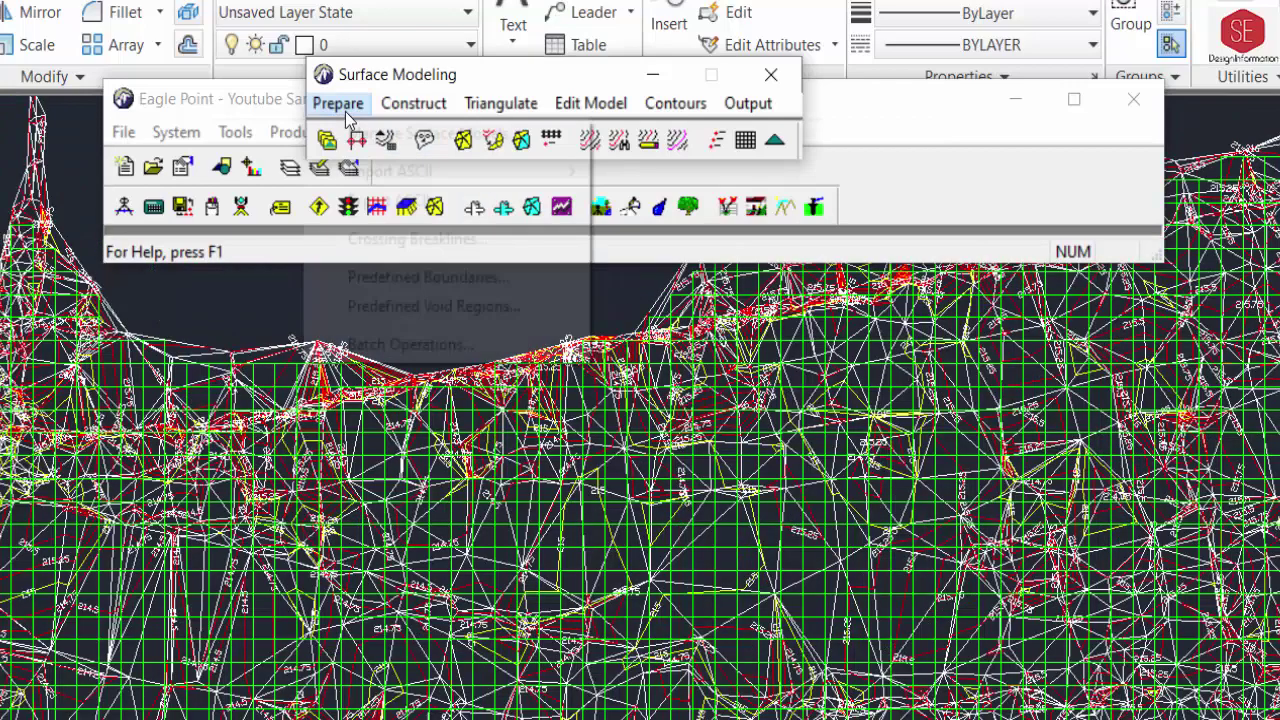
pyautogui.click(419, 343)
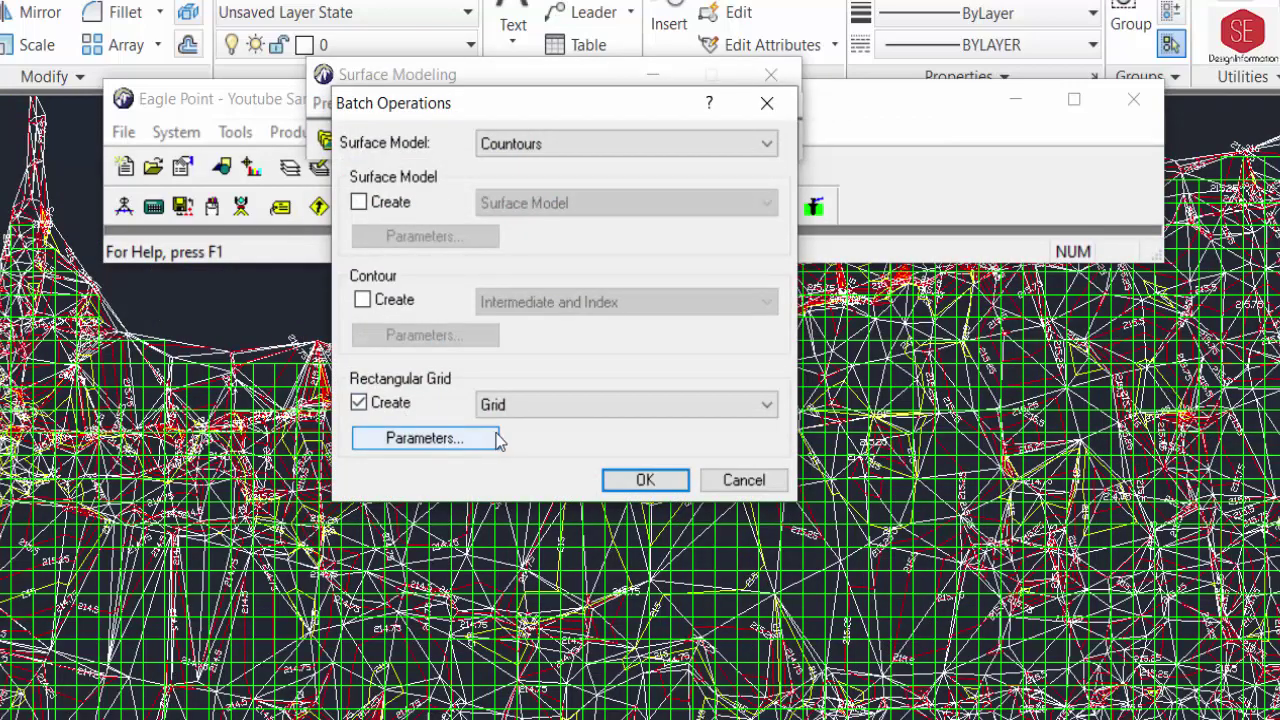
pyautogui.click(467, 437)
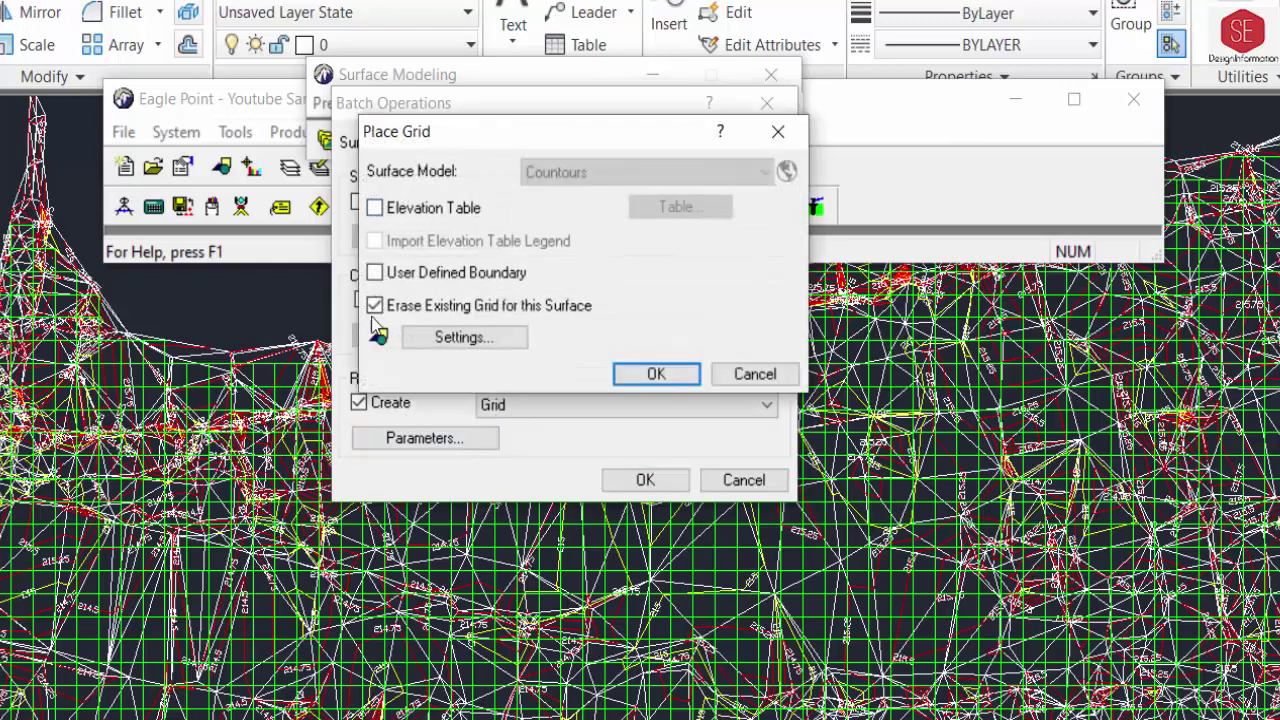
pyautogui.click(453, 212)
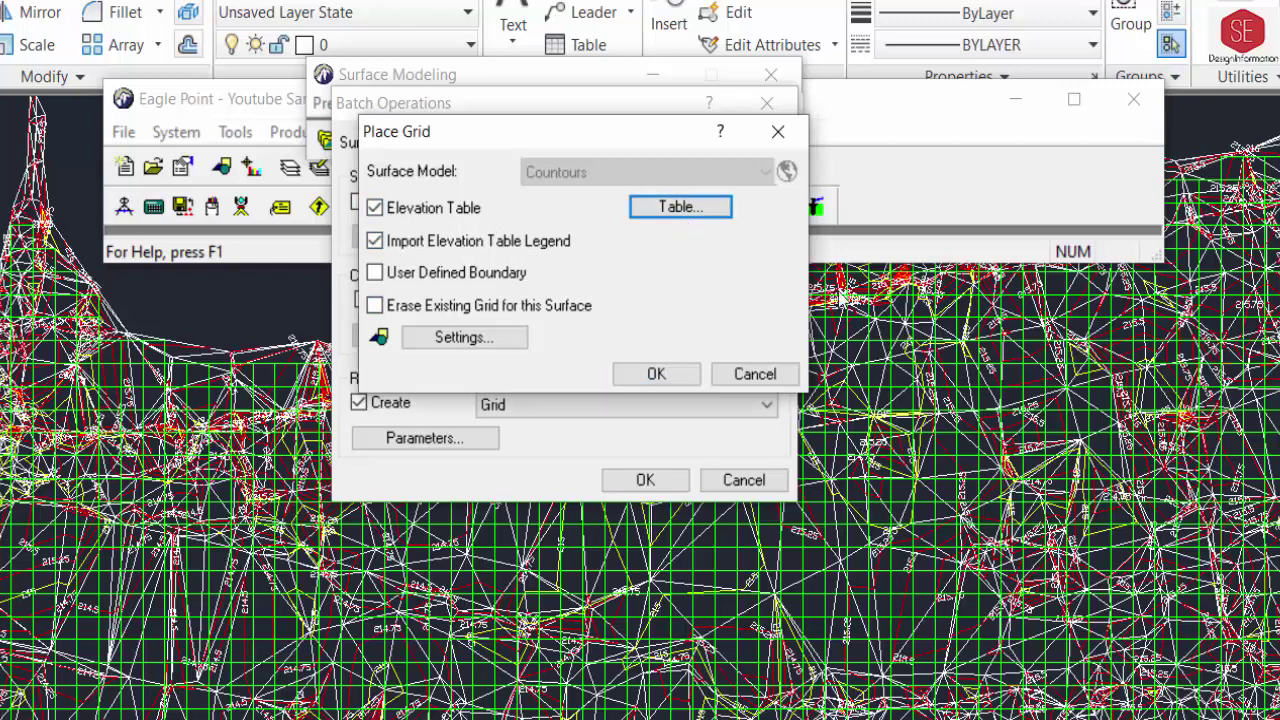
# Auto-generate 11 elevation bands from 99.85 to 217.37 starting at cyan
pyautogui.click(686, 214)
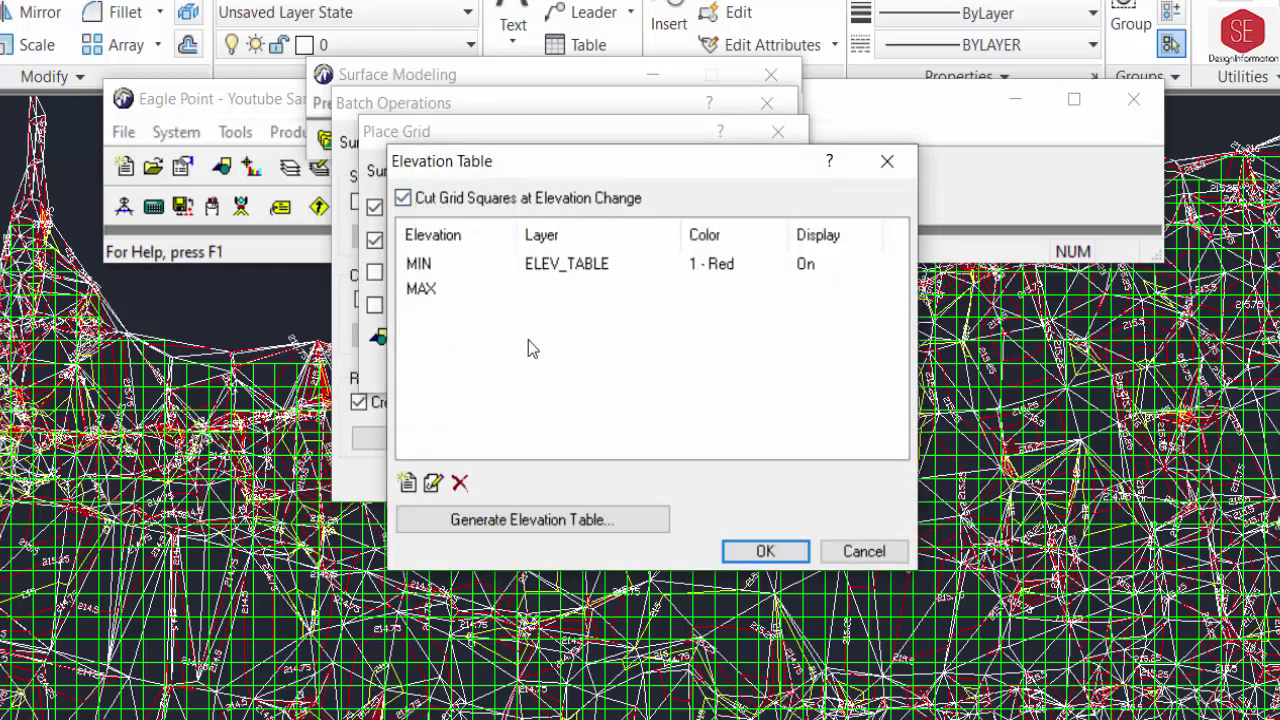
pyautogui.click(538, 524)
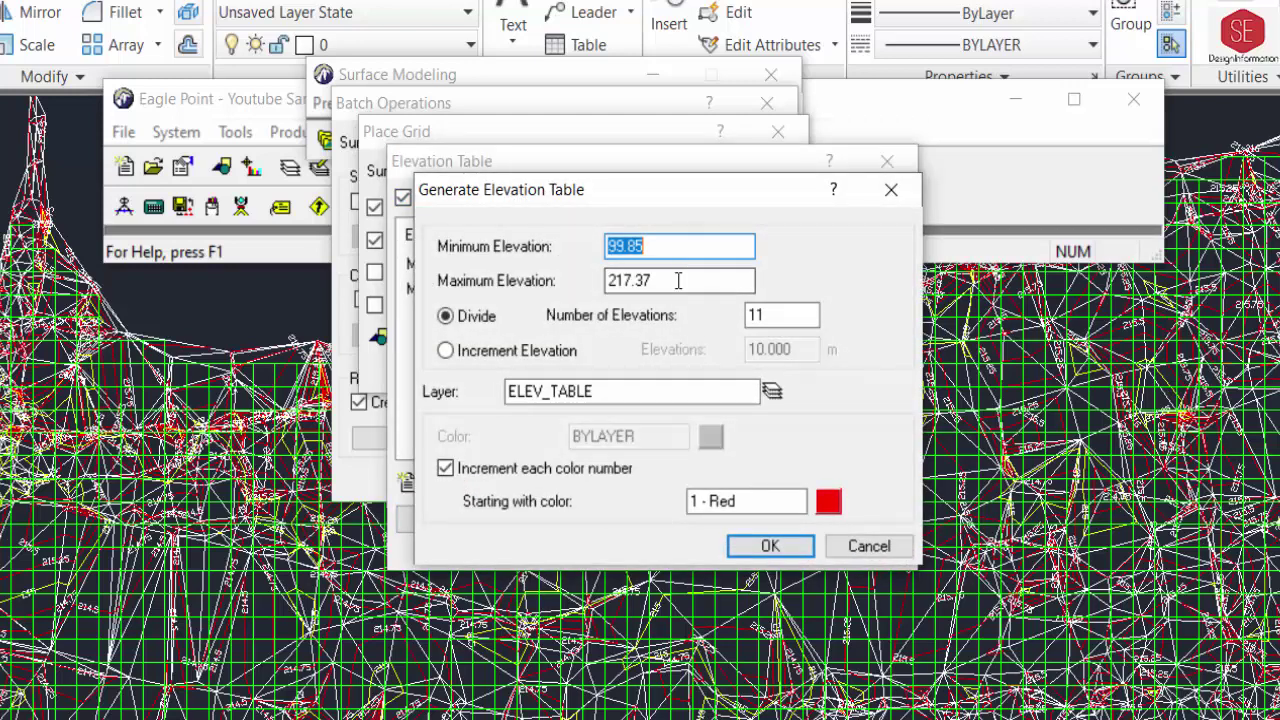
pyautogui.press('Tab')
pyautogui.click(828, 502)
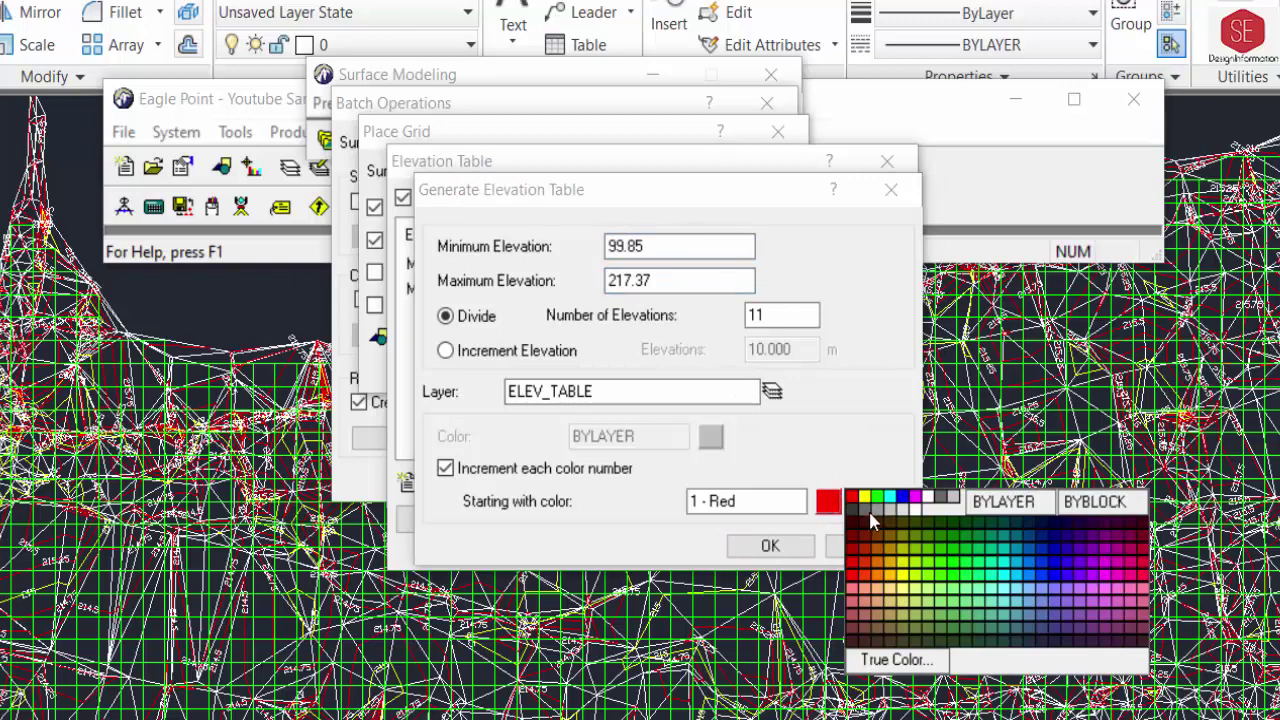
pyautogui.click(877, 498)
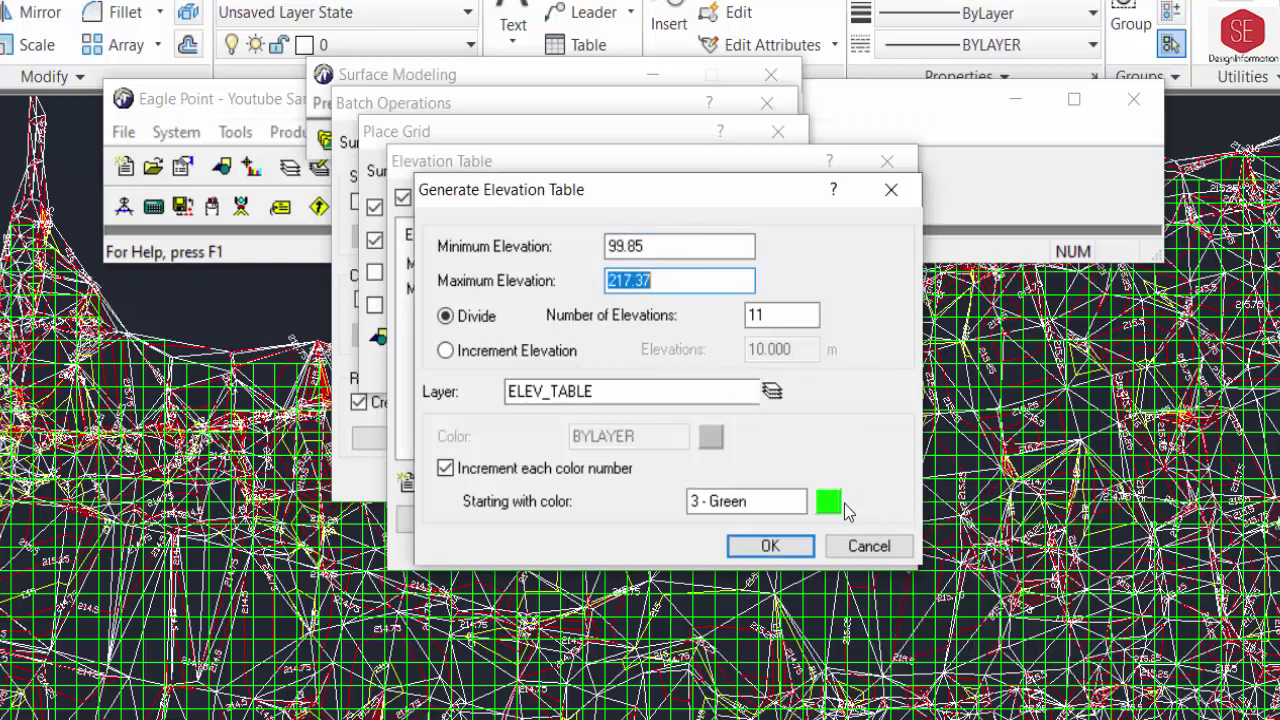
pyautogui.click(838, 506)
pyautogui.click(890, 497)
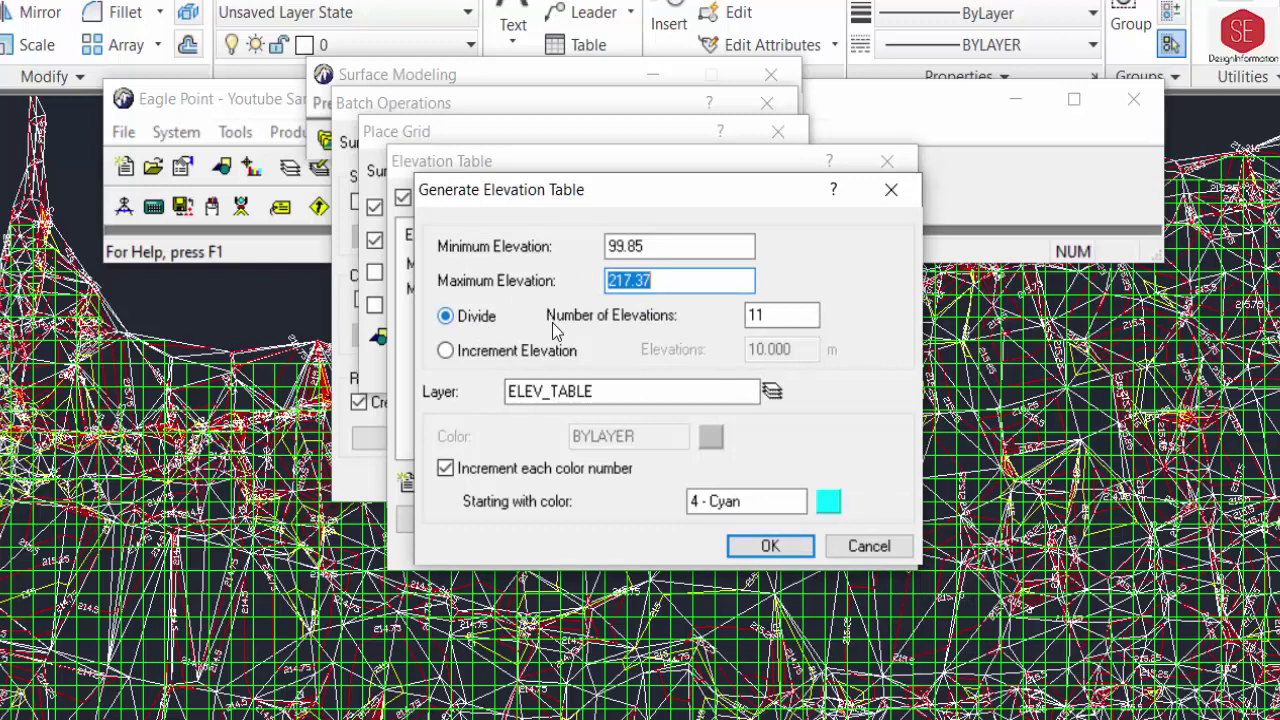
pyautogui.click(766, 546)
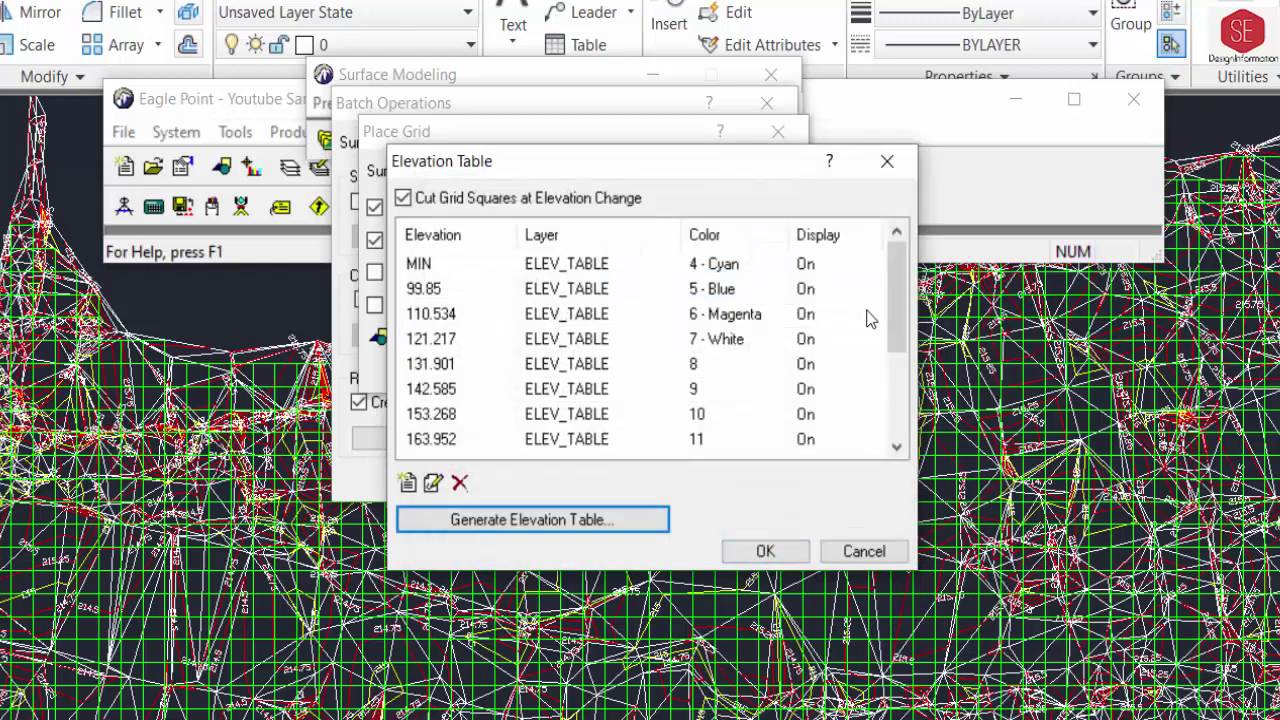
# Review the 99.85, 110.534 and 121.217 entries, then accept the table and grid settings
pyautogui.doubleClick(548, 290)
pyautogui.click(634, 357)
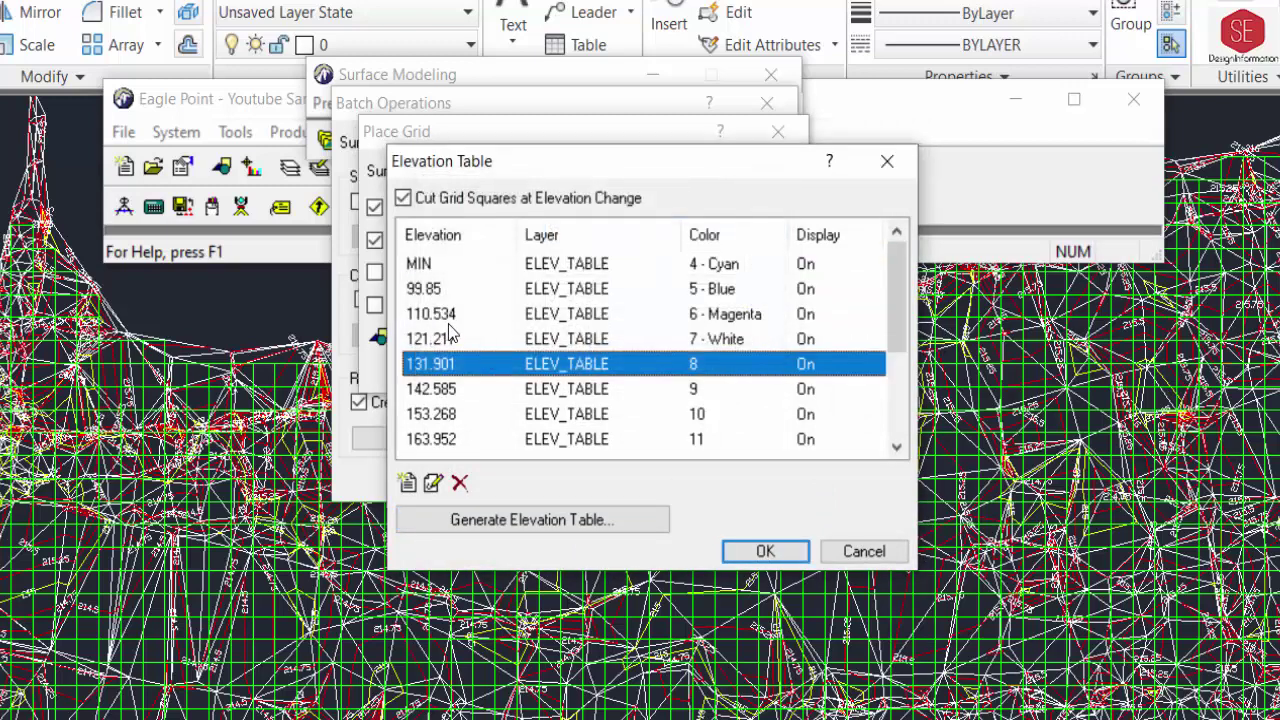
pyautogui.click(447, 314)
pyautogui.click(447, 339)
pyautogui.click(450, 389)
pyautogui.scroll(-3, 500, 400)
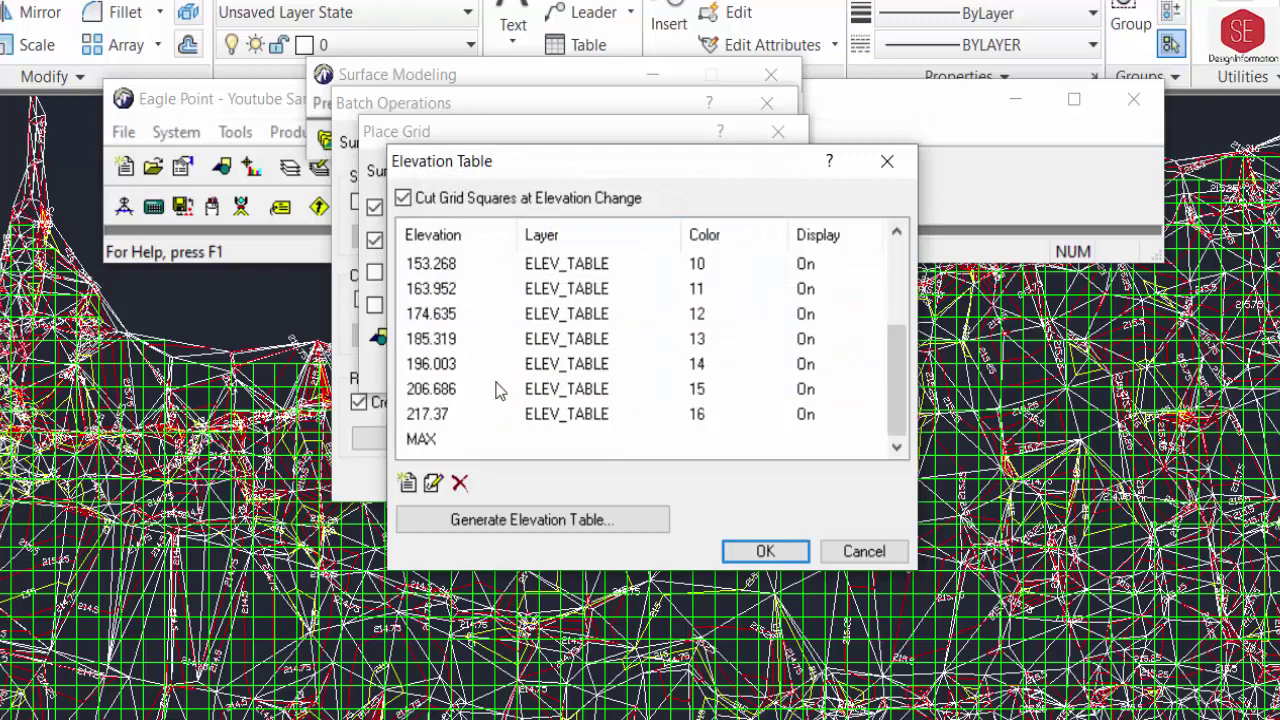
pyautogui.click(798, 559)
pyautogui.click(654, 372)
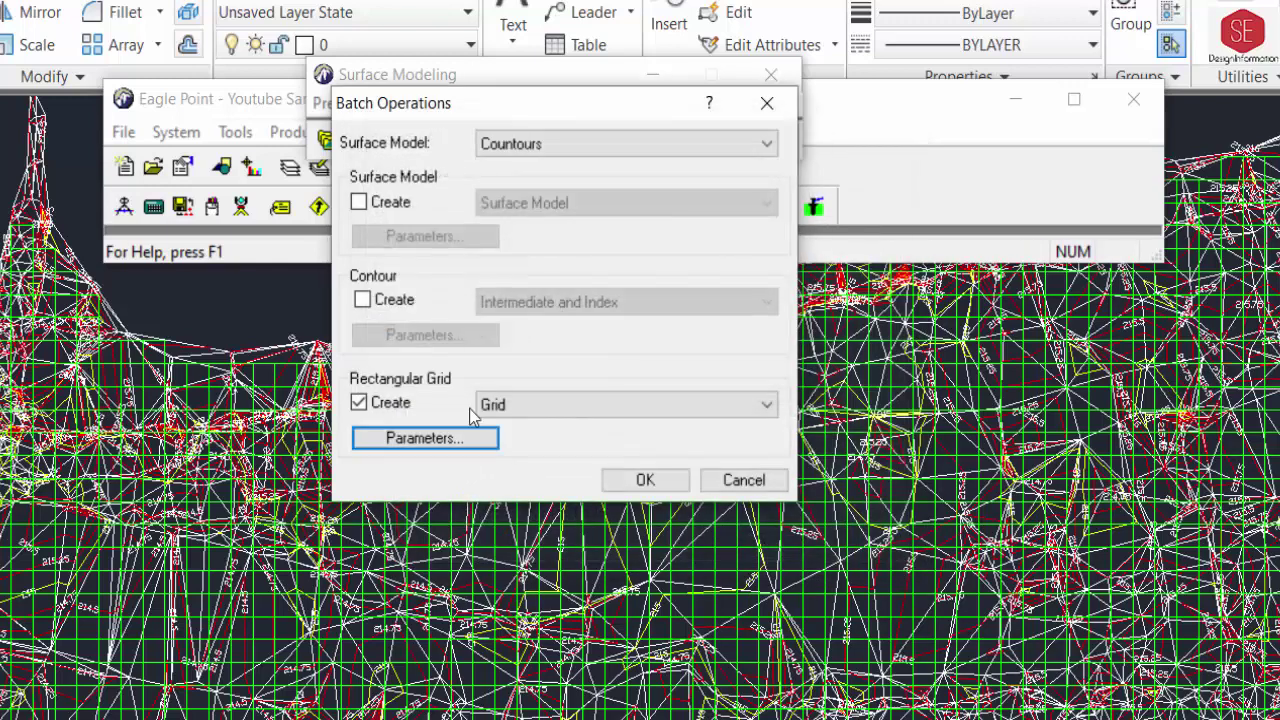
# Process the grid batch job to place the elevation legend, then close Batch Operations
pyautogui.click(640, 482)
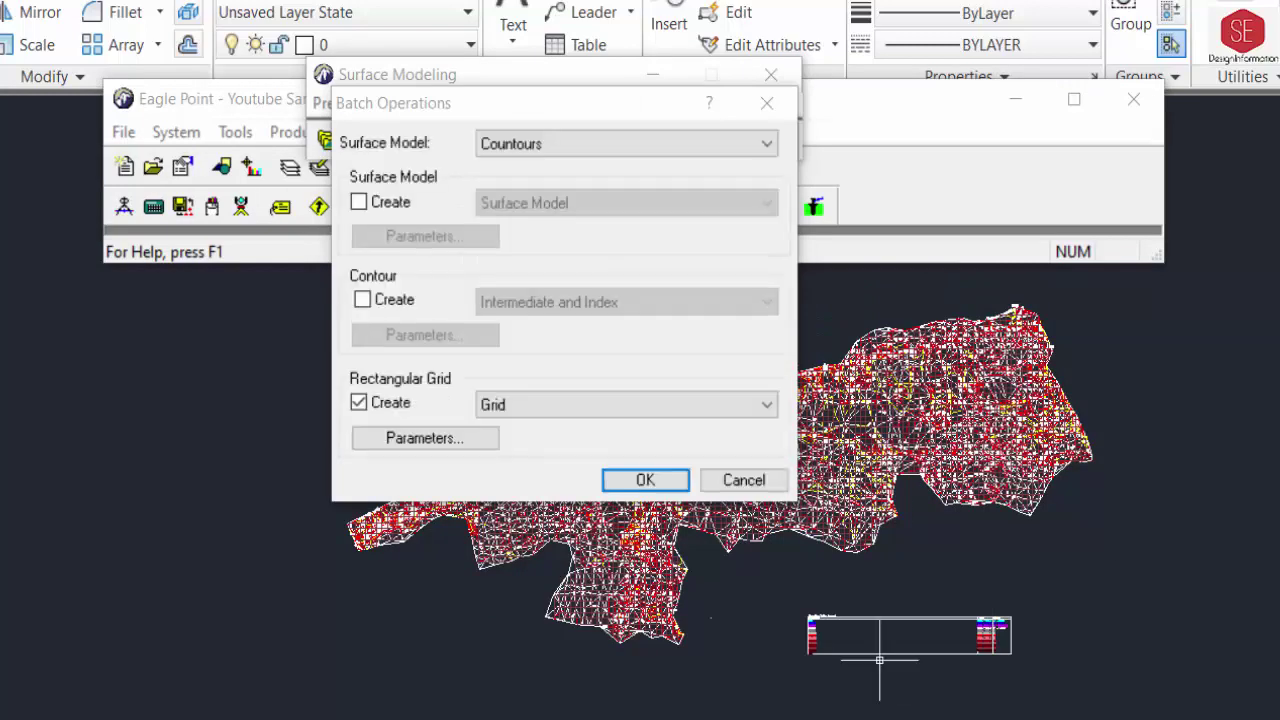
pyautogui.click(741, 481)
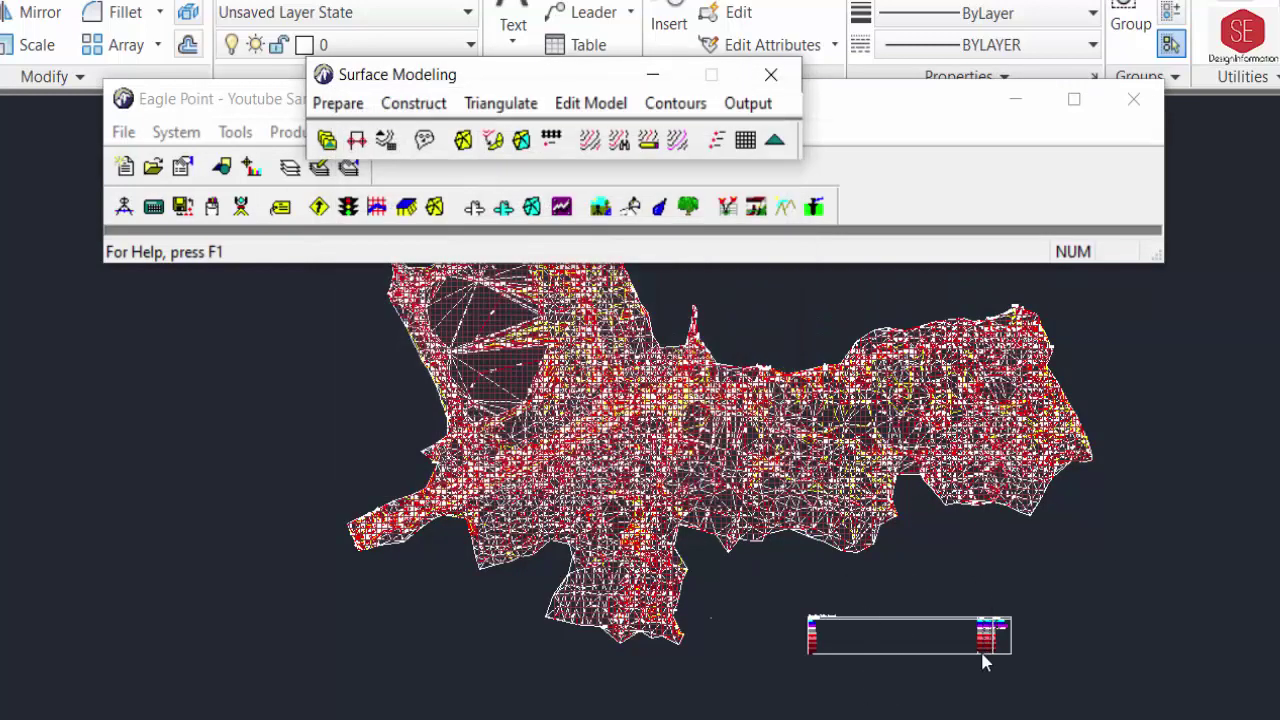
pyautogui.scroll(3, 1000, 645)
pyautogui.scroll(3, 980, 630)
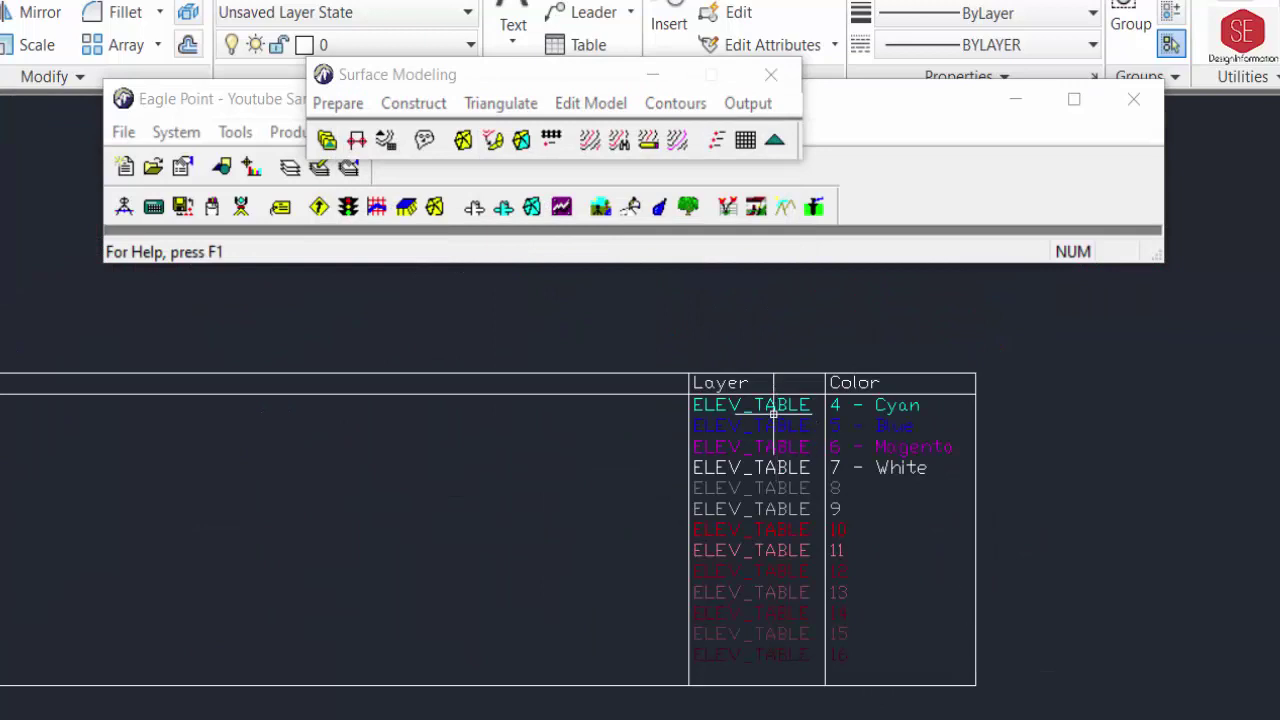
pyautogui.scroll(2, 770, 430)
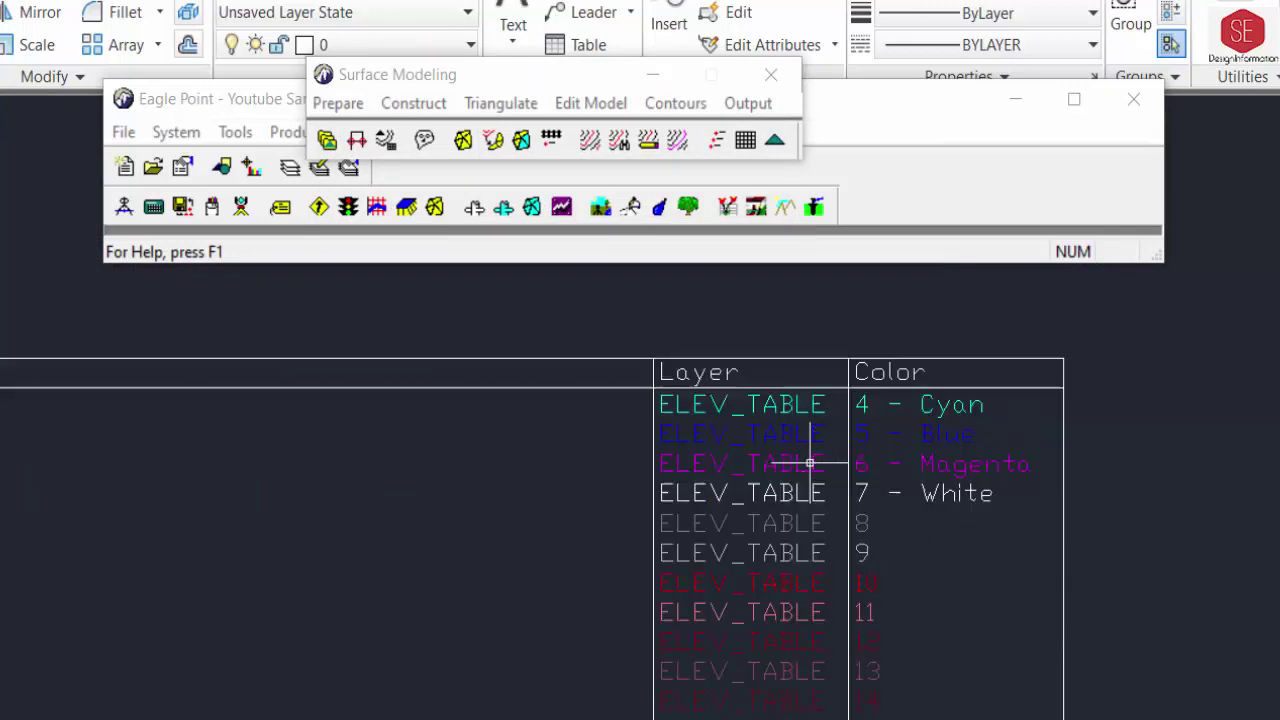
pyautogui.scroll(-4, 1014, 486)
pyautogui.scroll(4, 516, 470)
pyautogui.scroll(2, 476, 481)
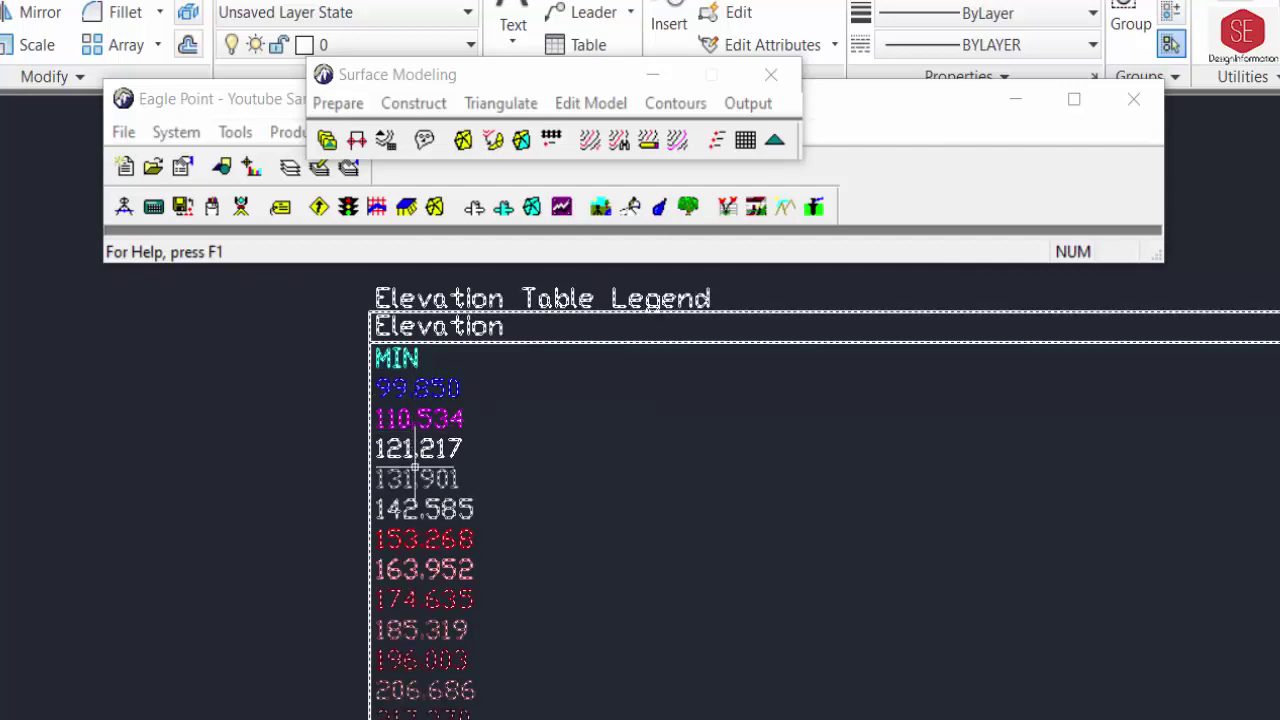
pyautogui.scroll(-6, 418, 668)
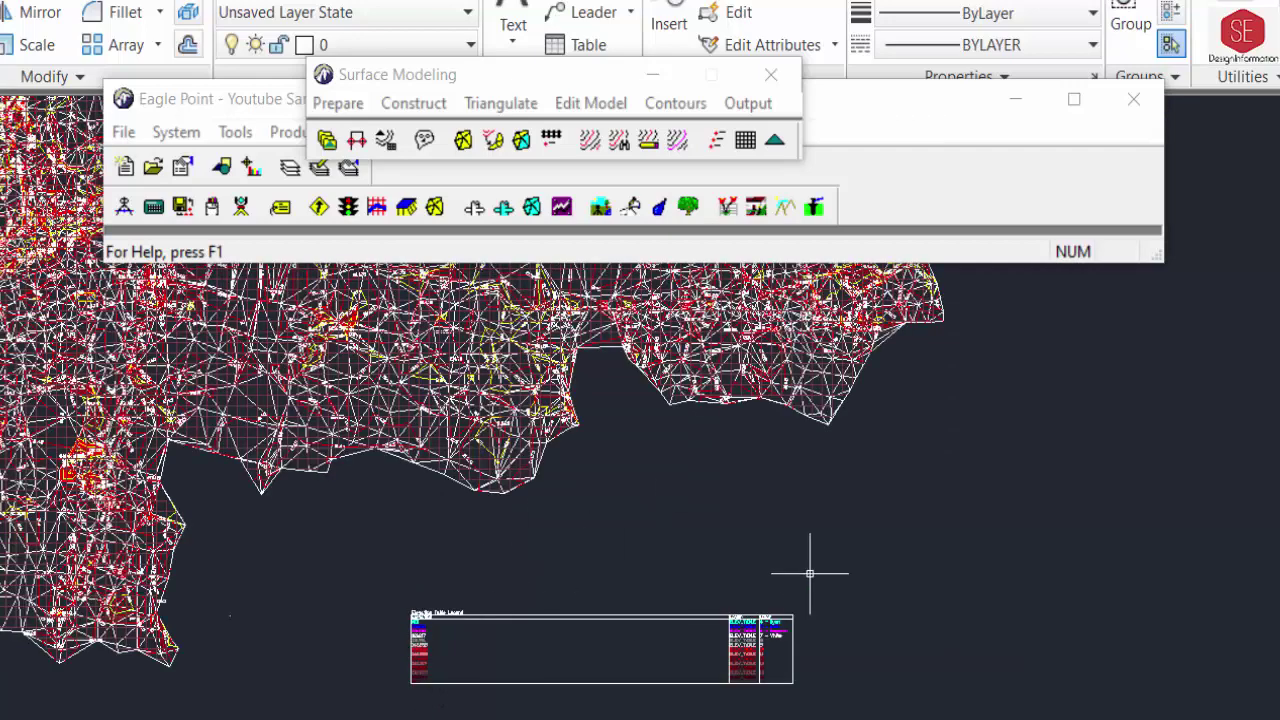
pyautogui.scroll(2, 754, 611)
pyautogui.scroll(2, 754, 611)
pyautogui.scroll(2, 754, 611)
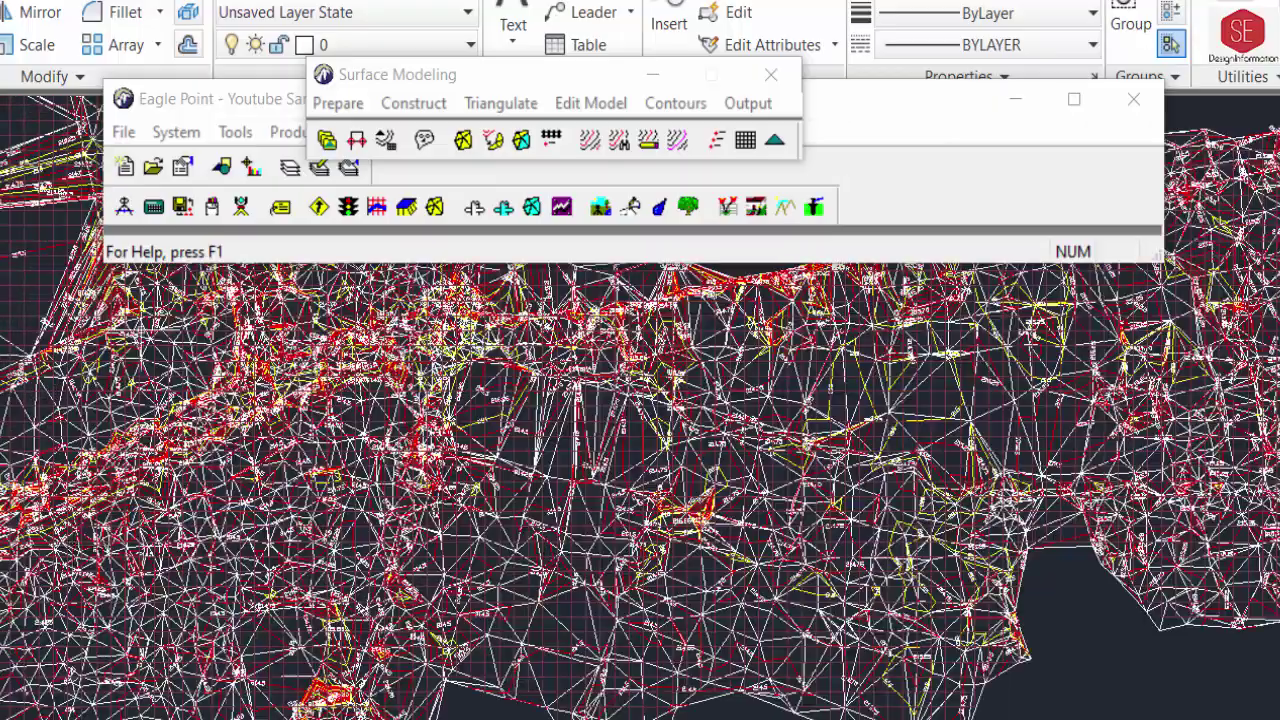
pyautogui.scroll(2, 669, 513)
pyautogui.scroll(2, 669, 513)
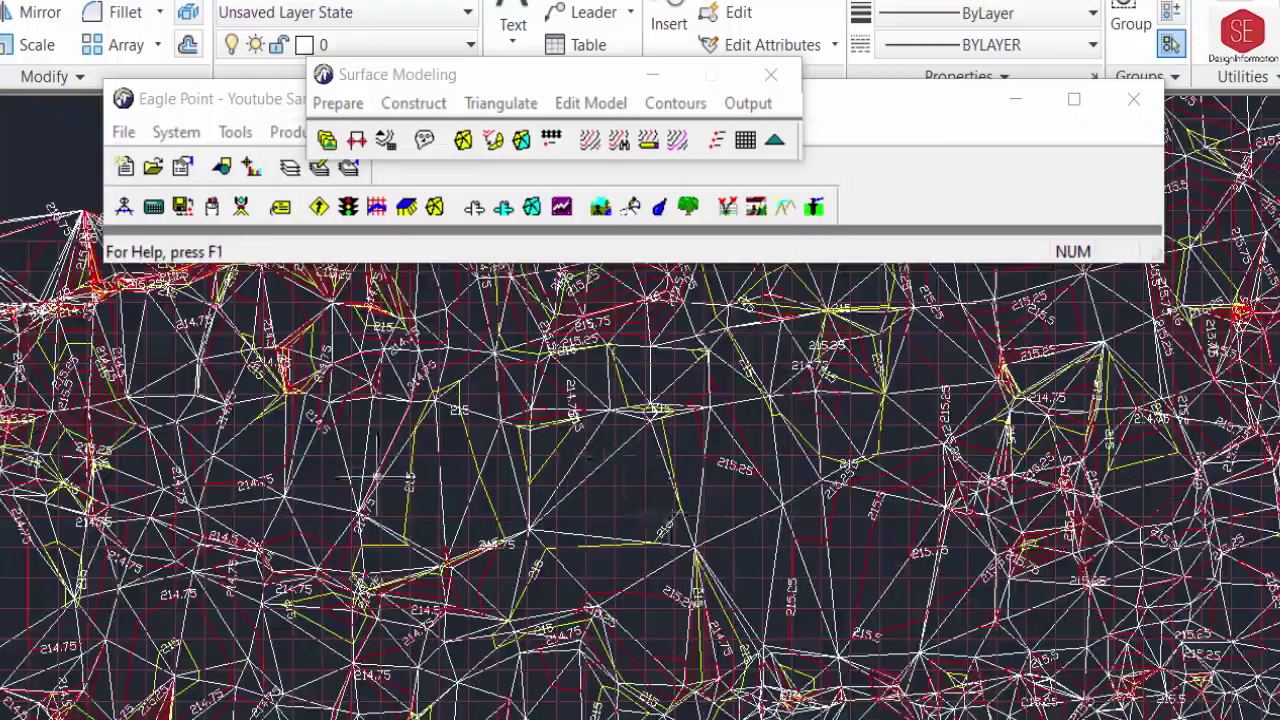
pyautogui.scroll(-2, 600, 455)
pyautogui.scroll(-2, 757, 491)
pyautogui.scroll(-2, 757, 491)
pyautogui.scroll(-2, 757, 491)
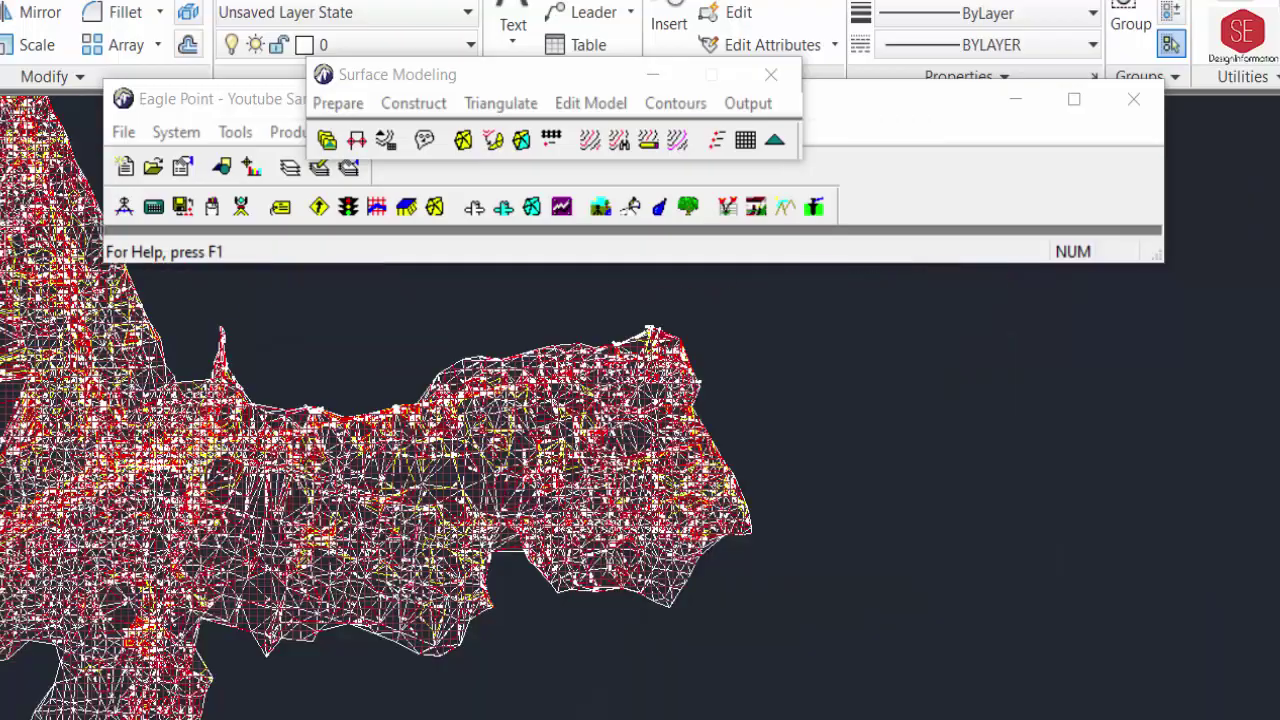
pyautogui.scroll(2, 180, 620)
pyautogui.scroll(2, 180, 620)
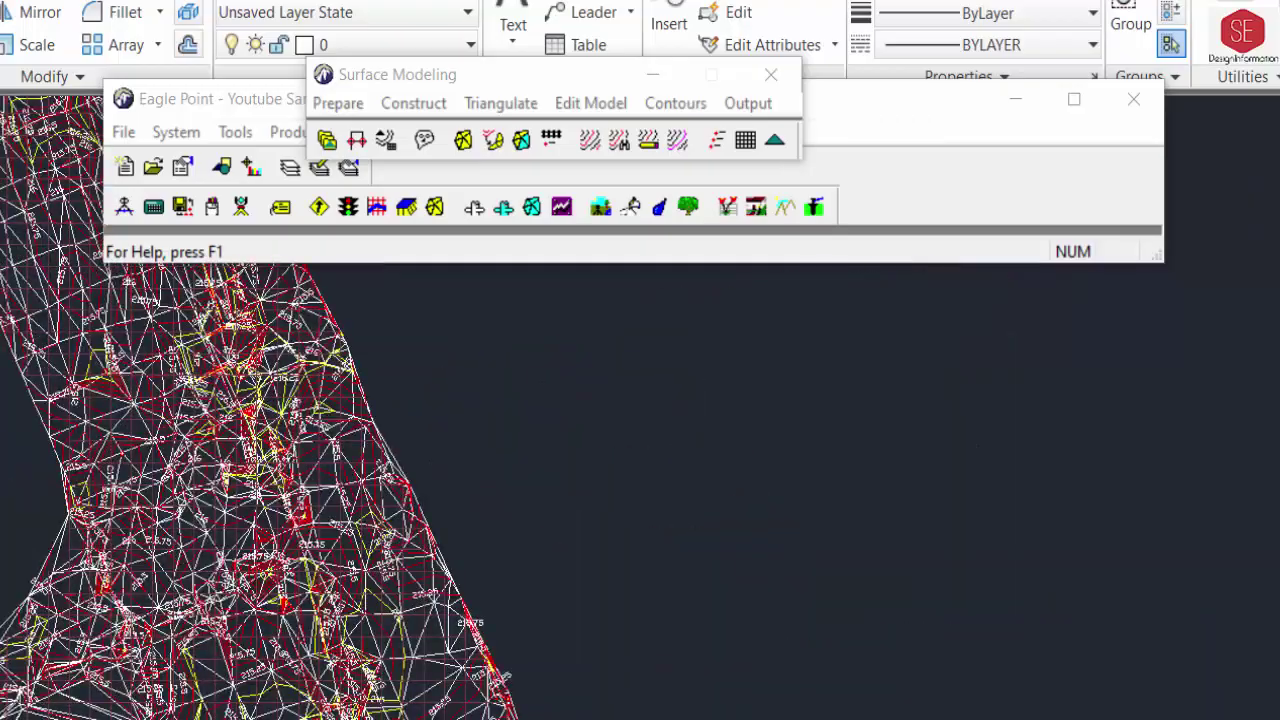
pyautogui.scroll(-2, 357, 523)
pyautogui.scroll(1, 397, 425)
pyautogui.scroll(2, 407, 461)
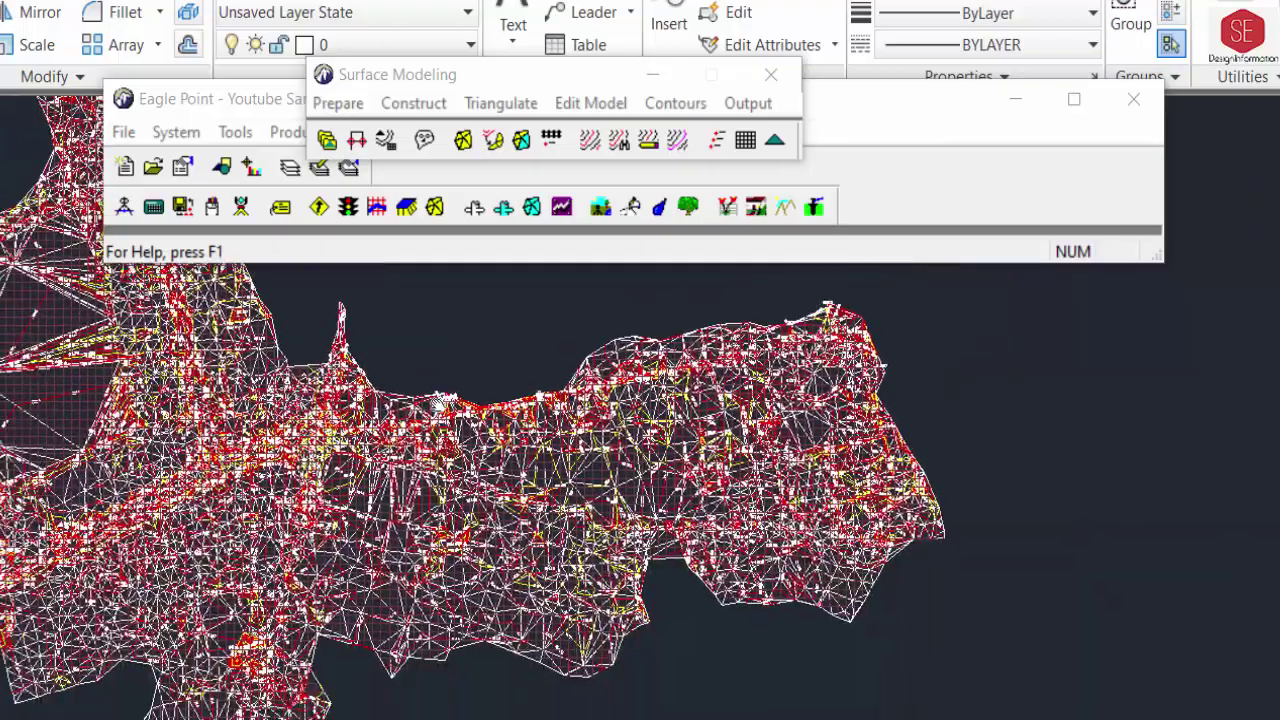
pyautogui.scroll(-1, 568, 572)
pyautogui.scroll(-1, 568, 572)
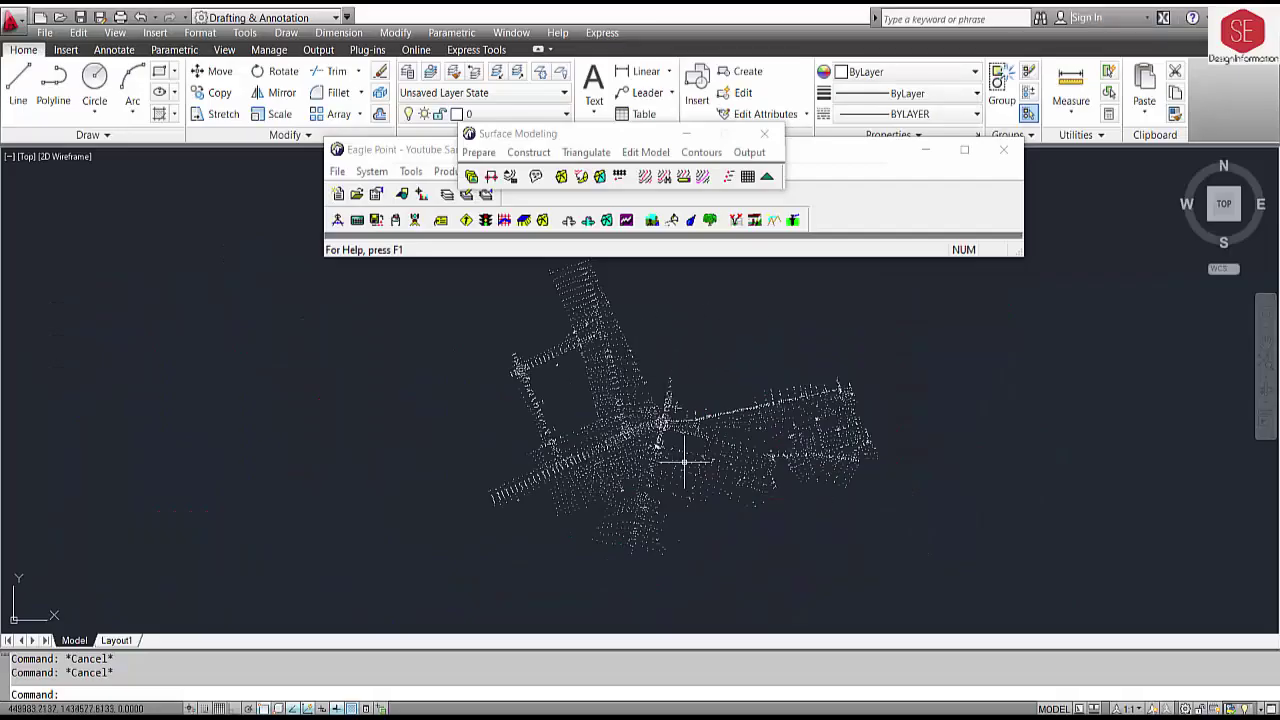
# Draw a closed four-corner polyline around the central survey points
pyautogui.scroll(3, 685, 462)
pyautogui.moveTo(634, 421); pyautogui.dragTo(640, 500, button='middle')
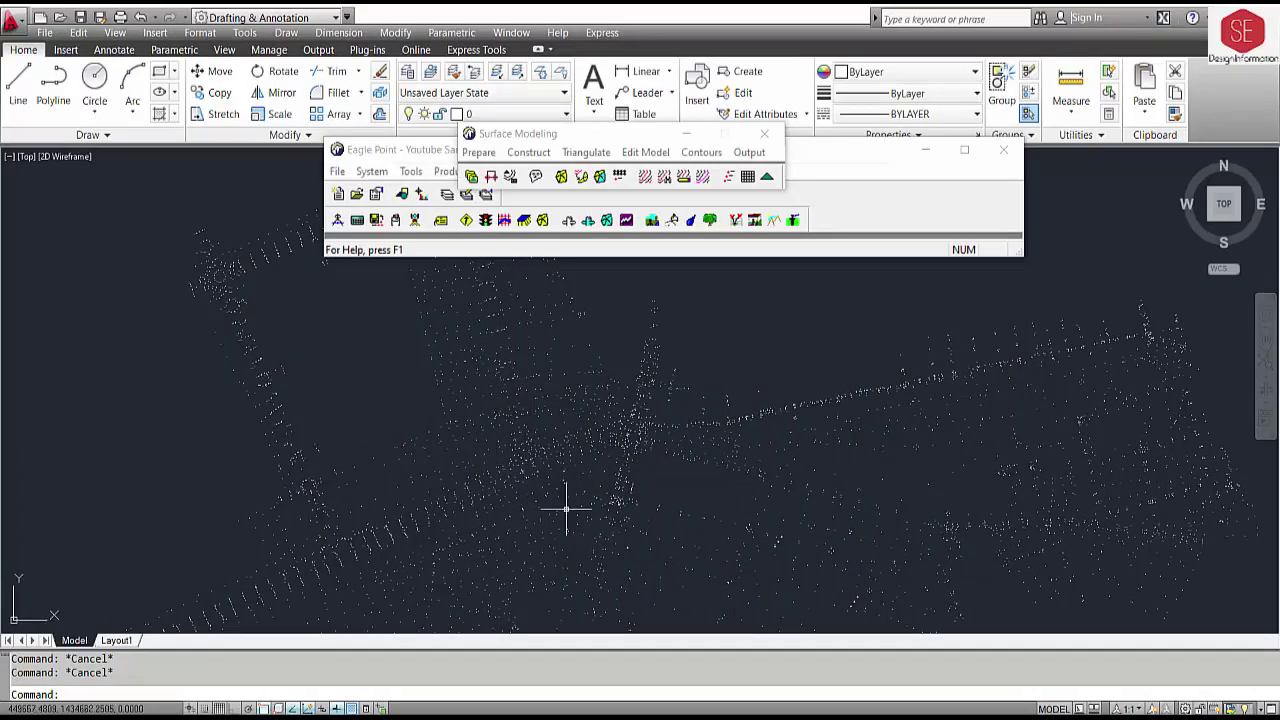
pyautogui.click(53, 88)
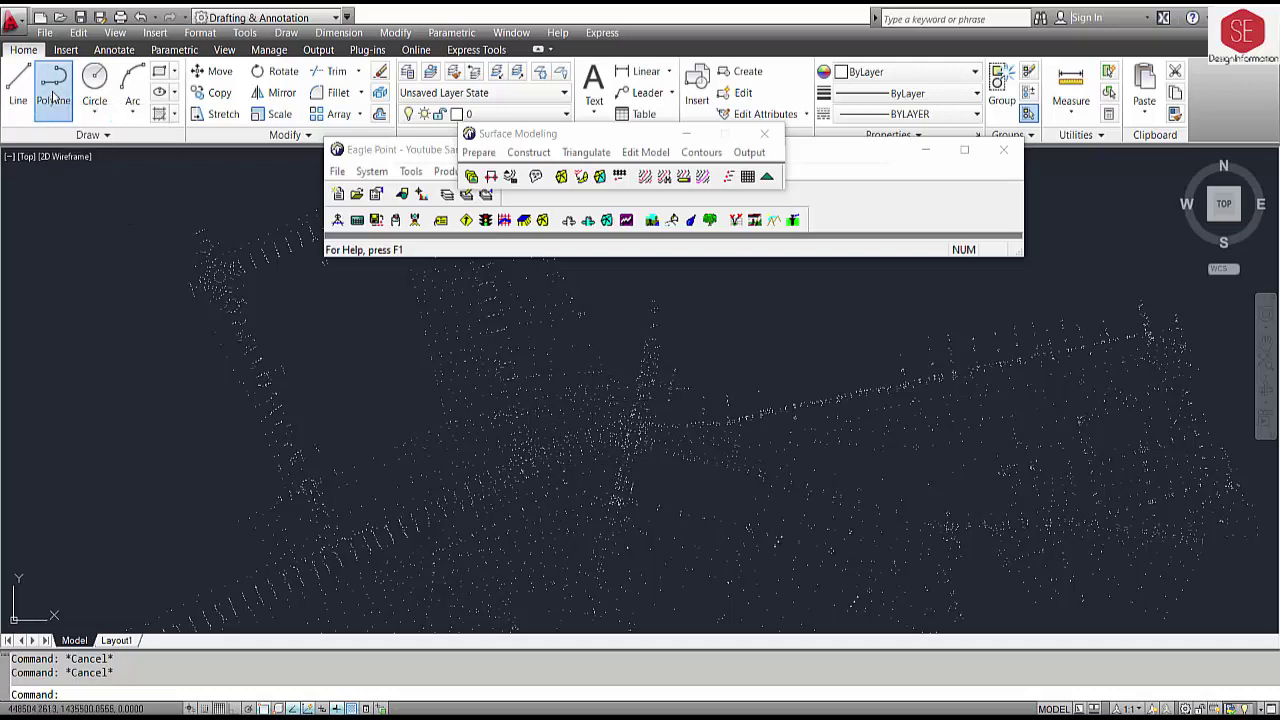
pyautogui.click(630, 333)
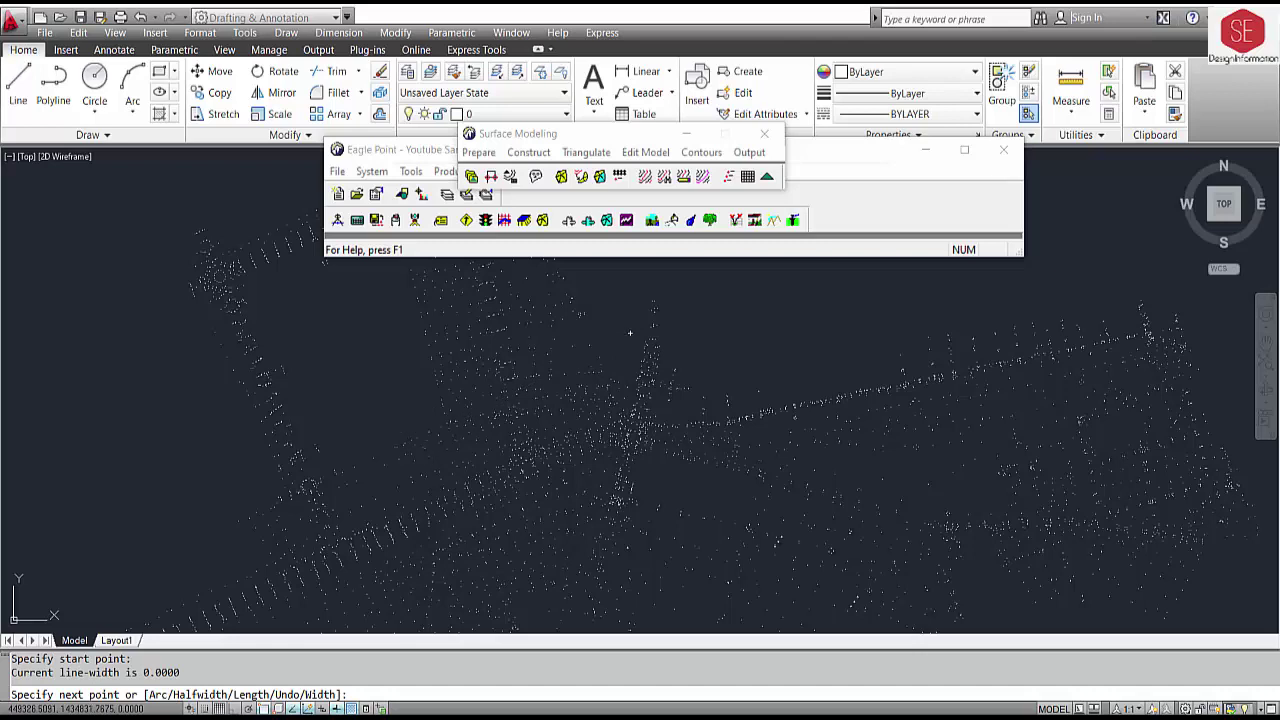
pyautogui.click(428, 437)
pyautogui.click(537, 593)
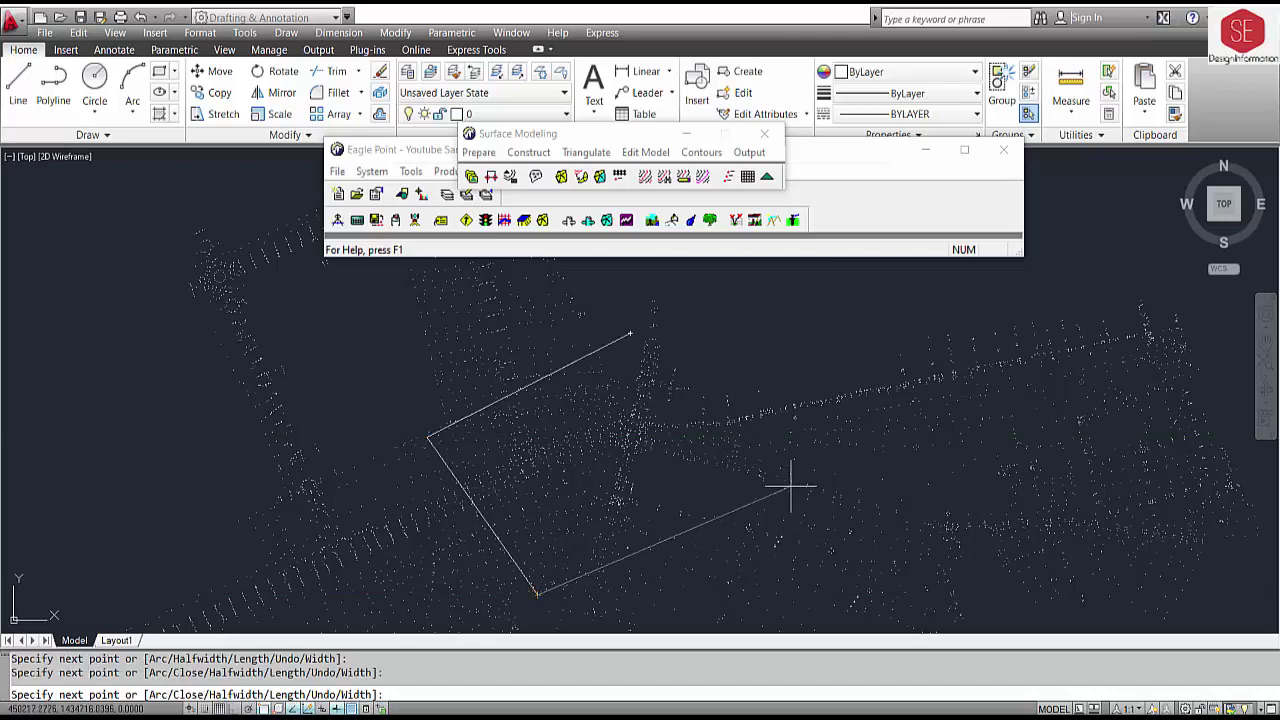
pyautogui.click(743, 465)
pyautogui.write('c')
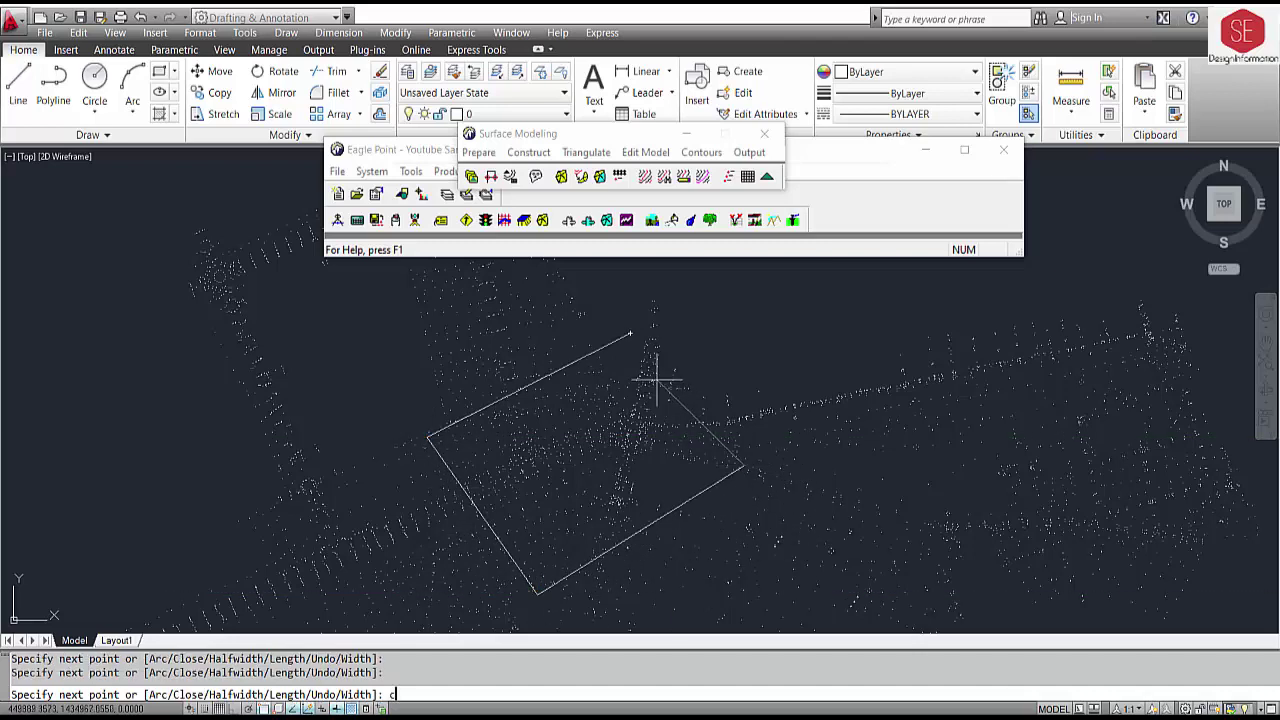
pyautogui.press('Return')
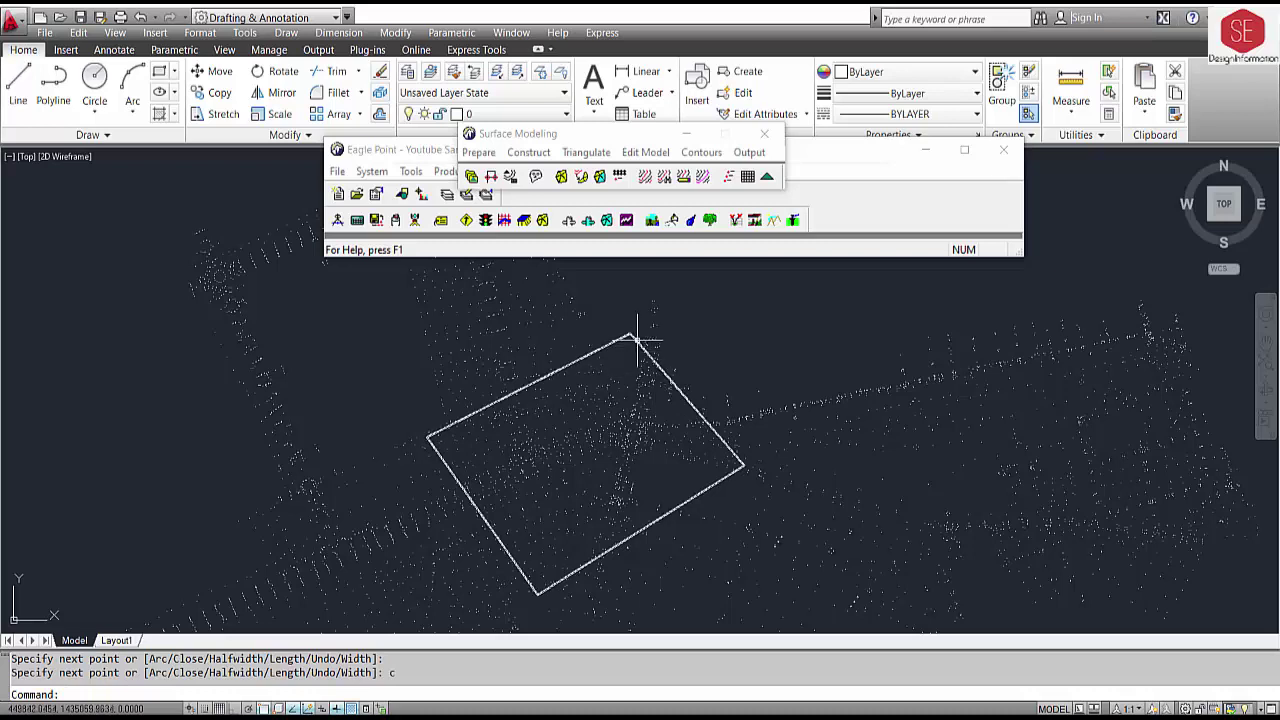
pyautogui.press('Escape')
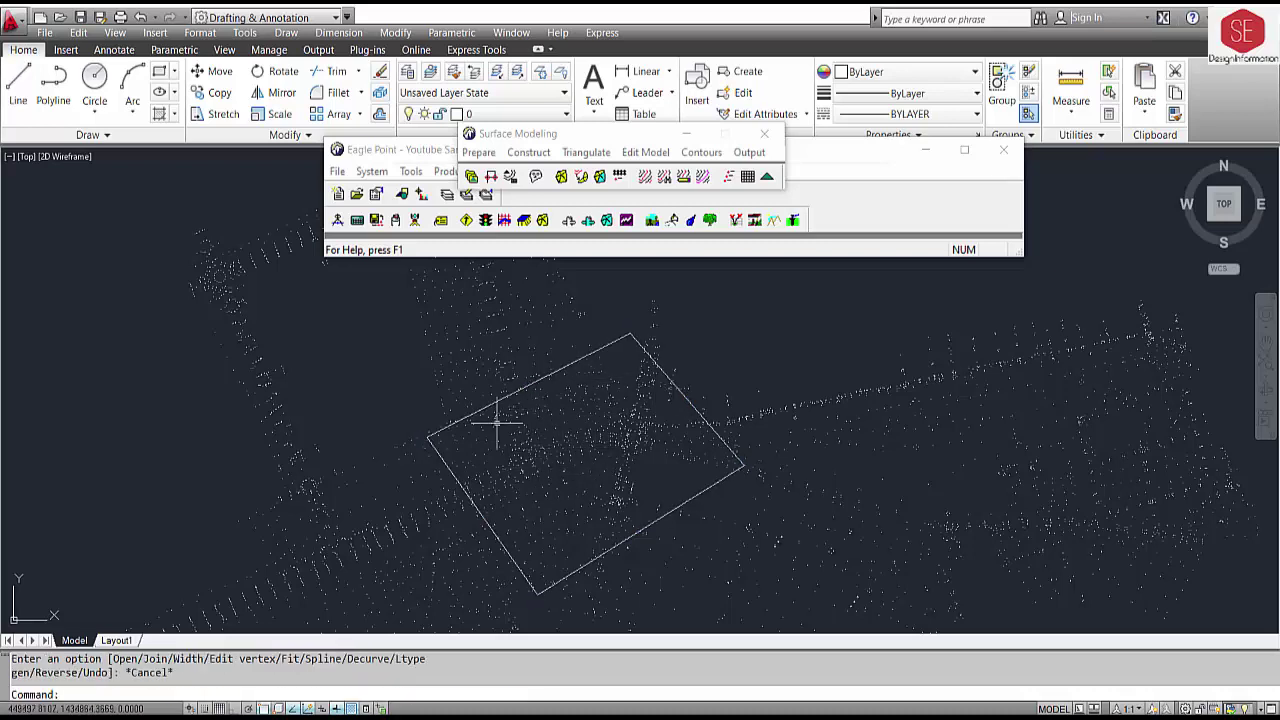
# Add predefined boundary Area.1 for the Countours surface by picking the drawn rectangle
pyautogui.click(479, 153)
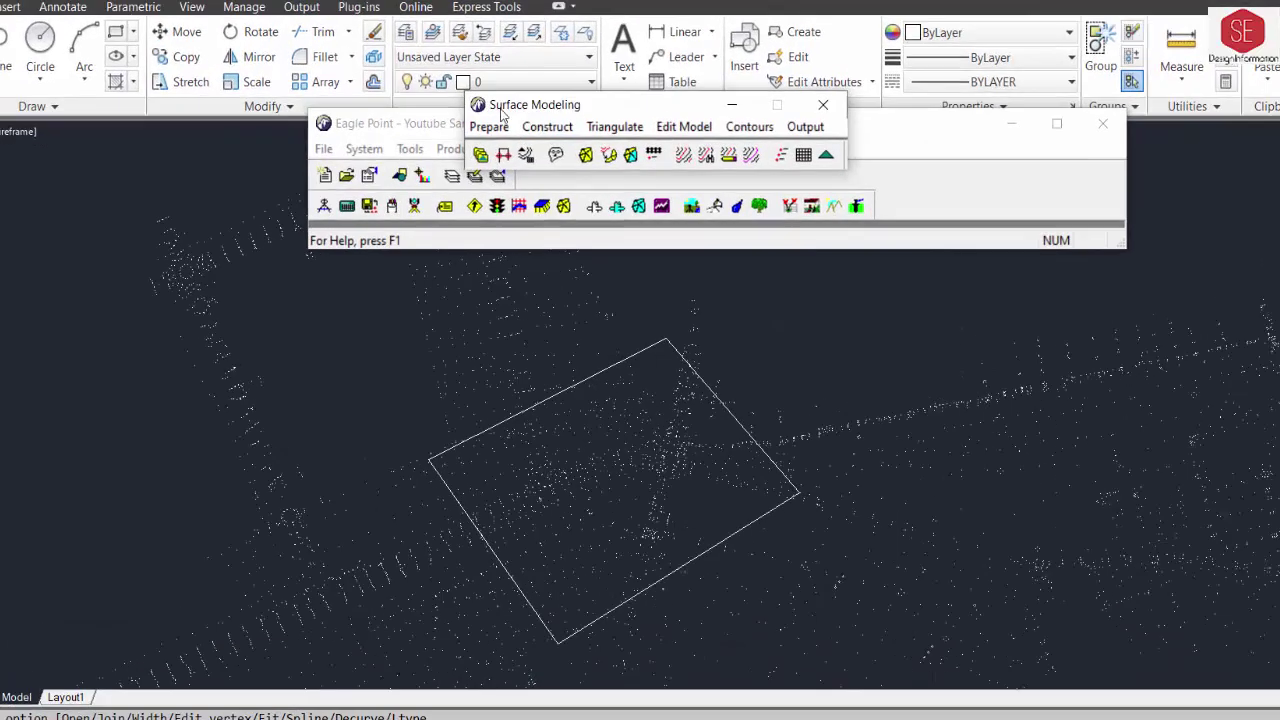
pyautogui.click(481, 153)
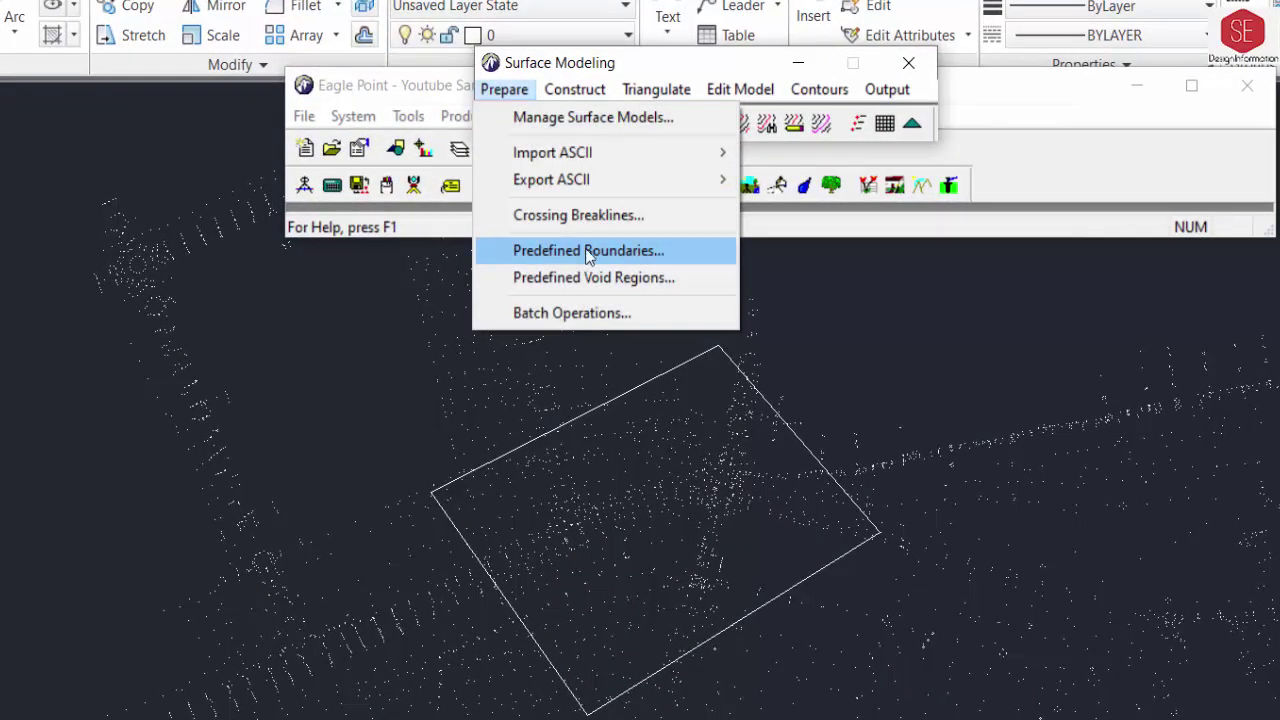
pyautogui.click(553, 258)
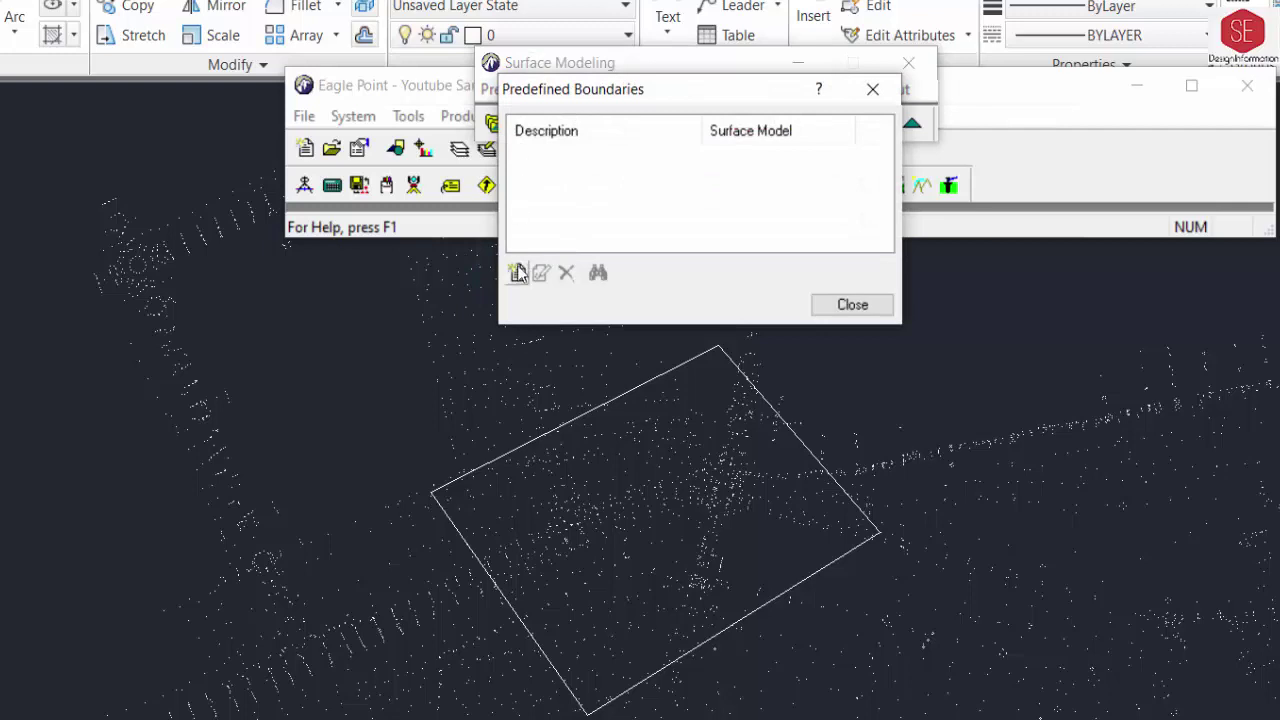
pyautogui.click(517, 272)
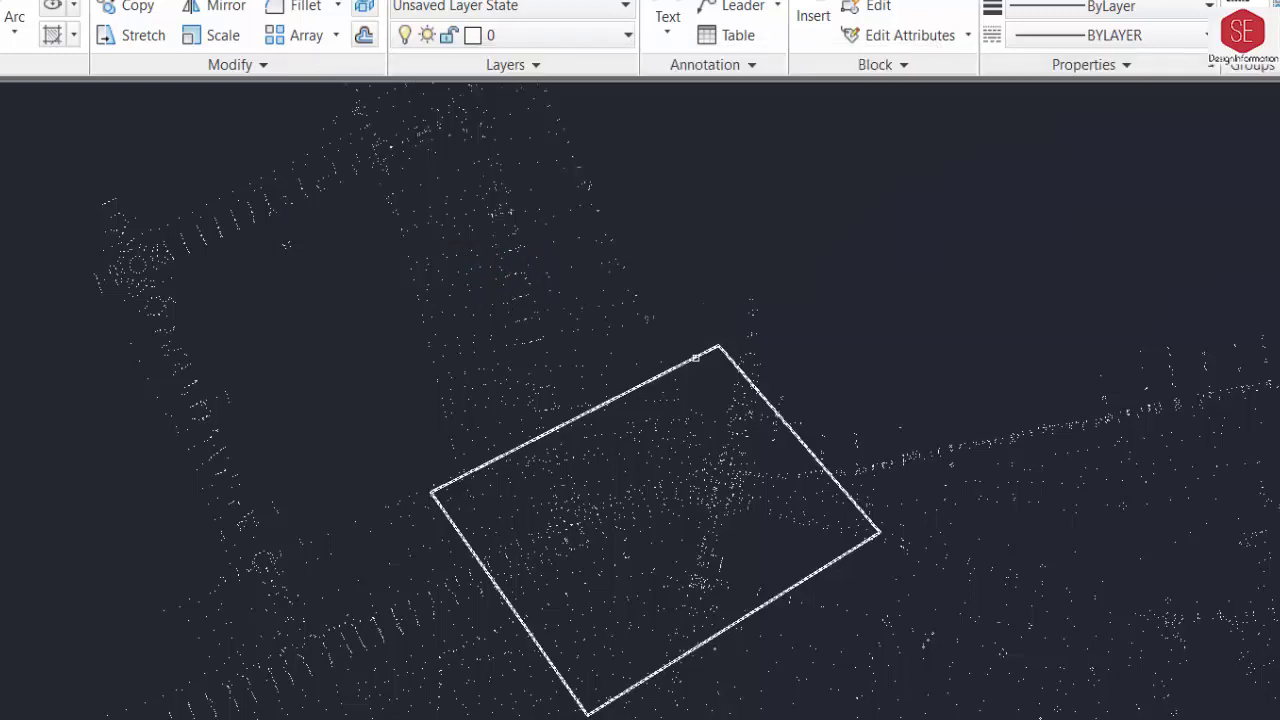
pyautogui.click(694, 358)
pyautogui.write('Area 1')
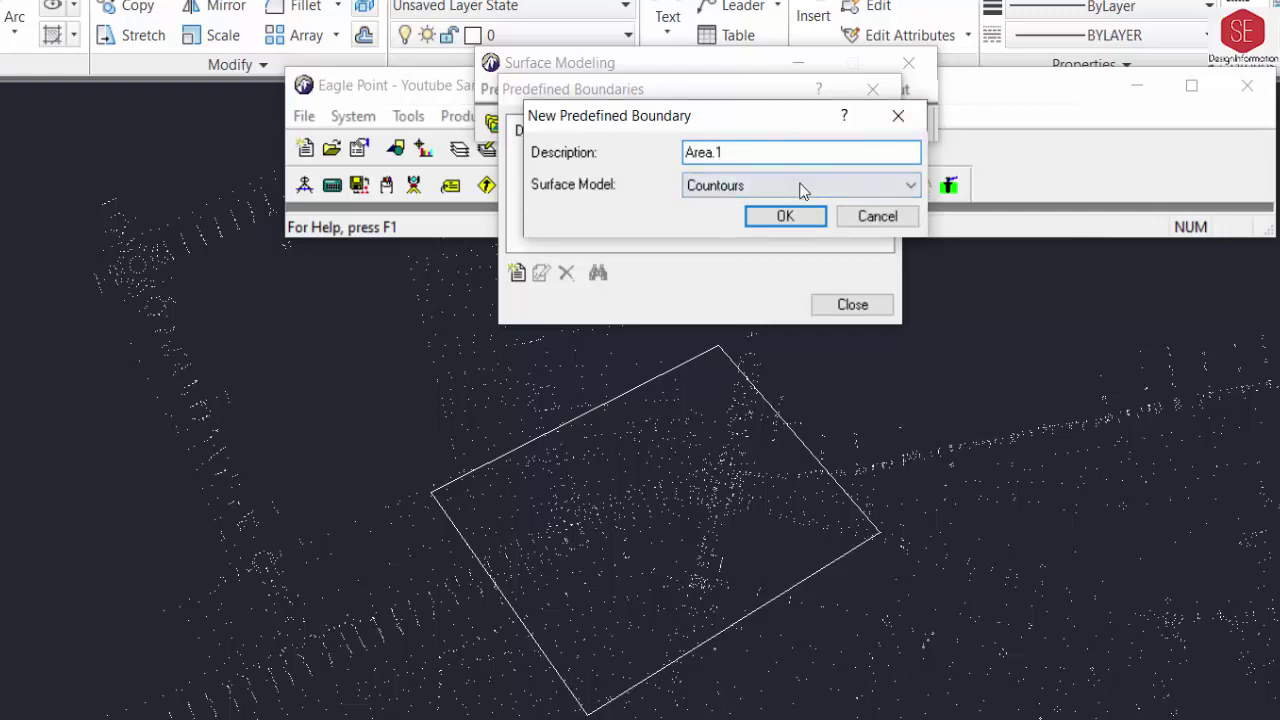
pyautogui.click(800, 188)
pyautogui.click(730, 205)
pyautogui.click(783, 217)
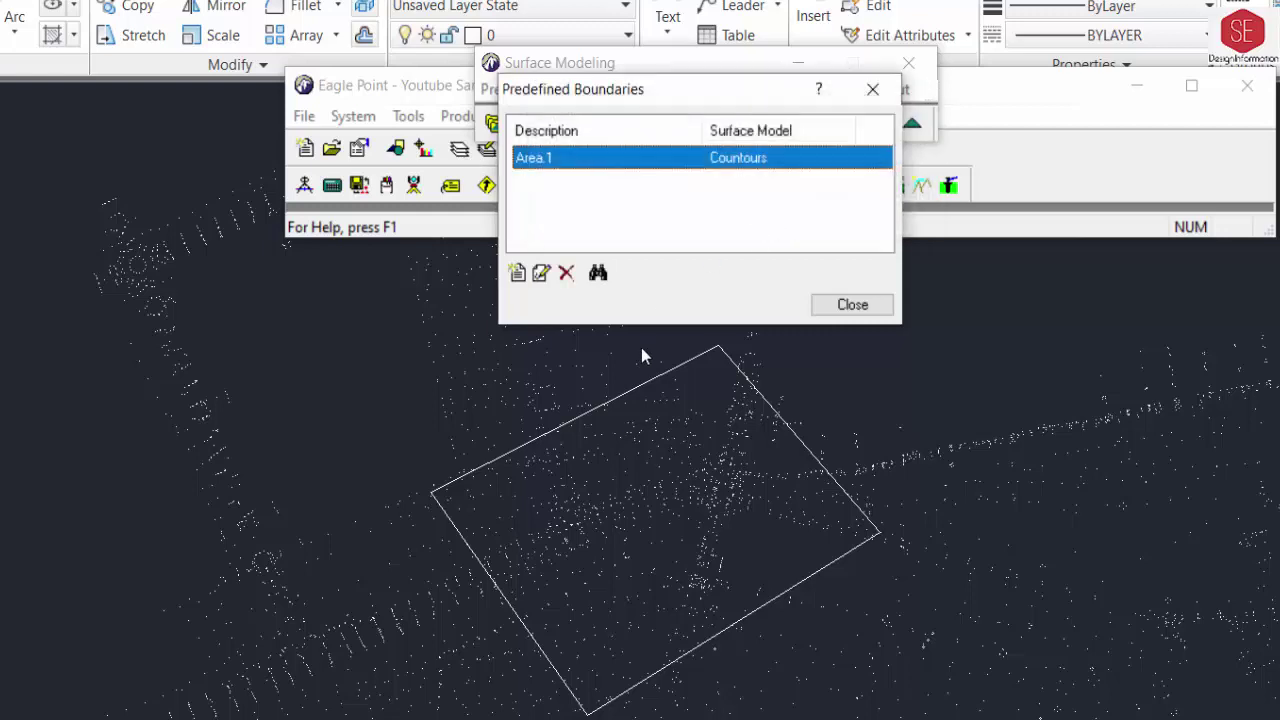
pyautogui.click(852, 305)
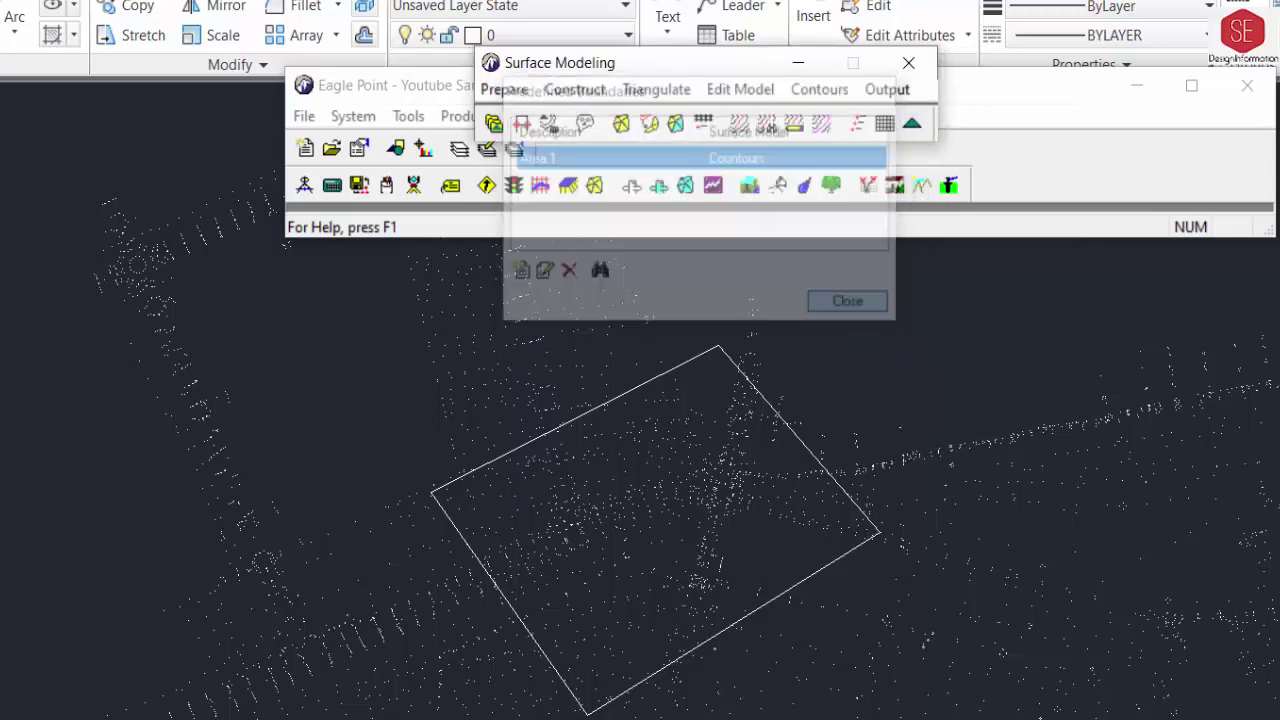
pyautogui.click(711, 341)
# Verify Area.1 is registered and bring up the batch contour creation parameters
pyautogui.click(504, 89)
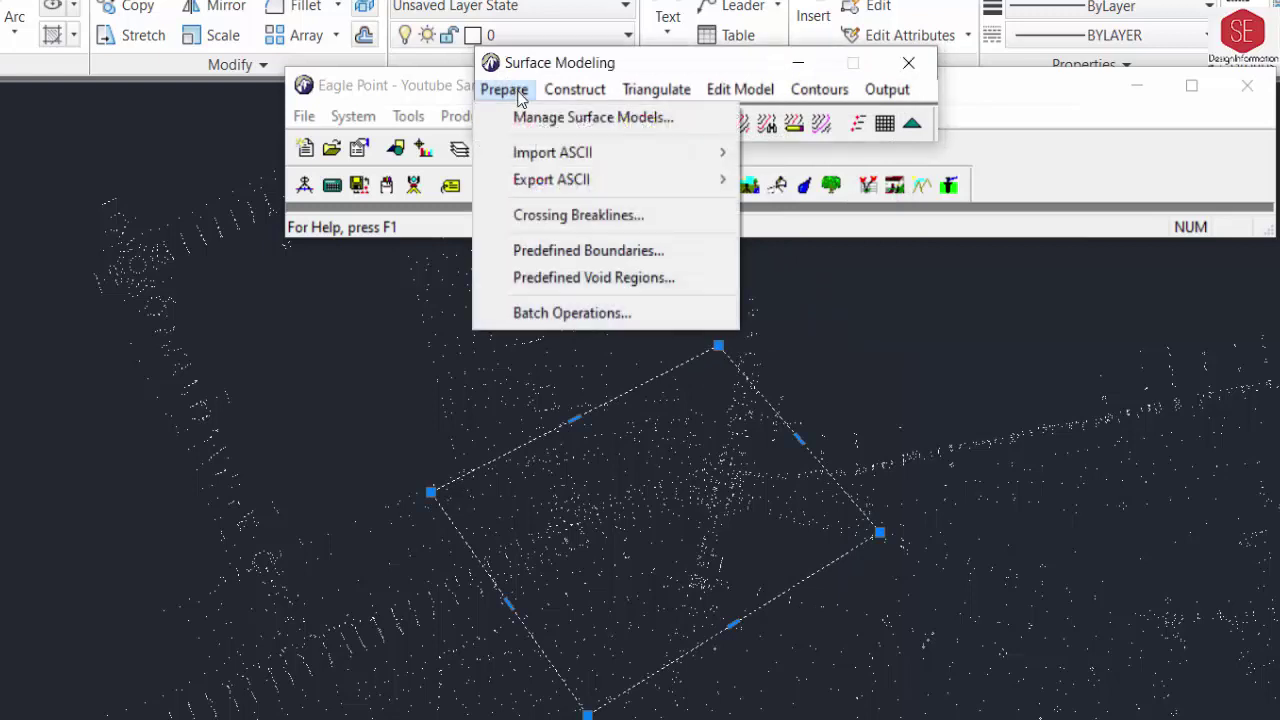
pyautogui.click(563, 248)
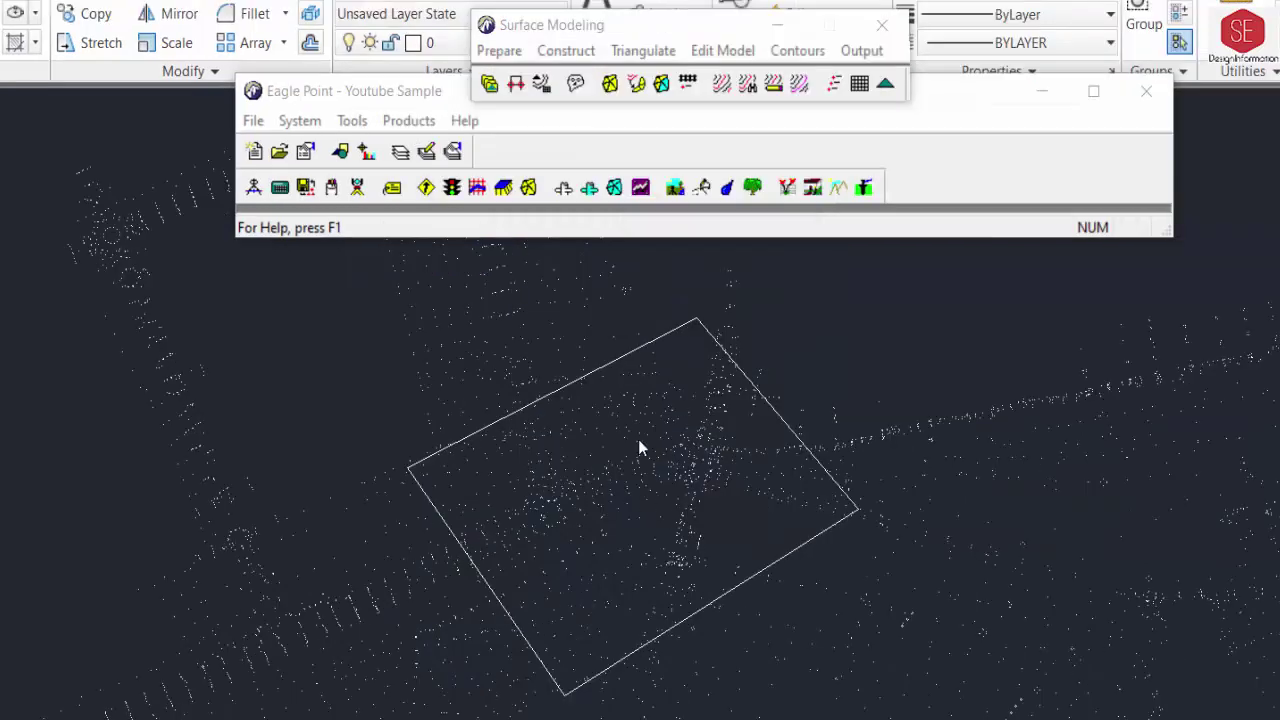
pyautogui.click(499, 50)
pyautogui.click(523, 264)
pyautogui.click(520, 262)
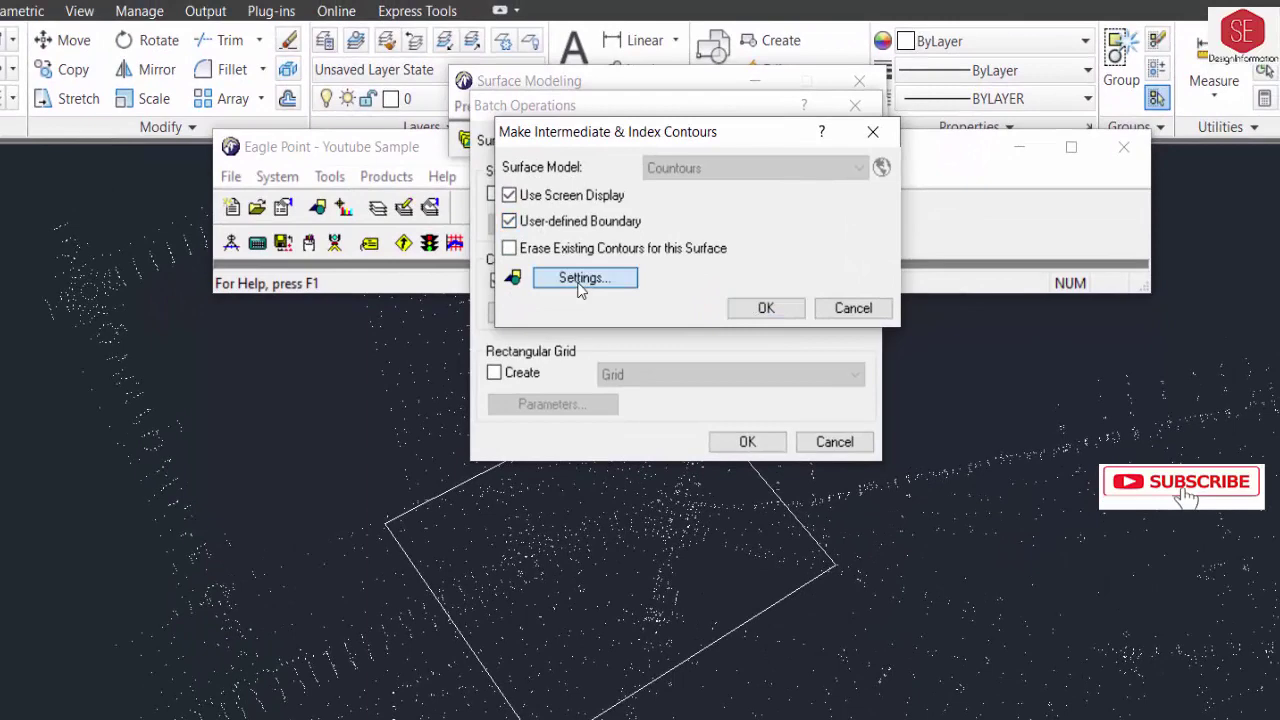
# Generate 0.25-interval contours within the user-defined boundary, then close Batch Operations
pyautogui.click(583, 279)
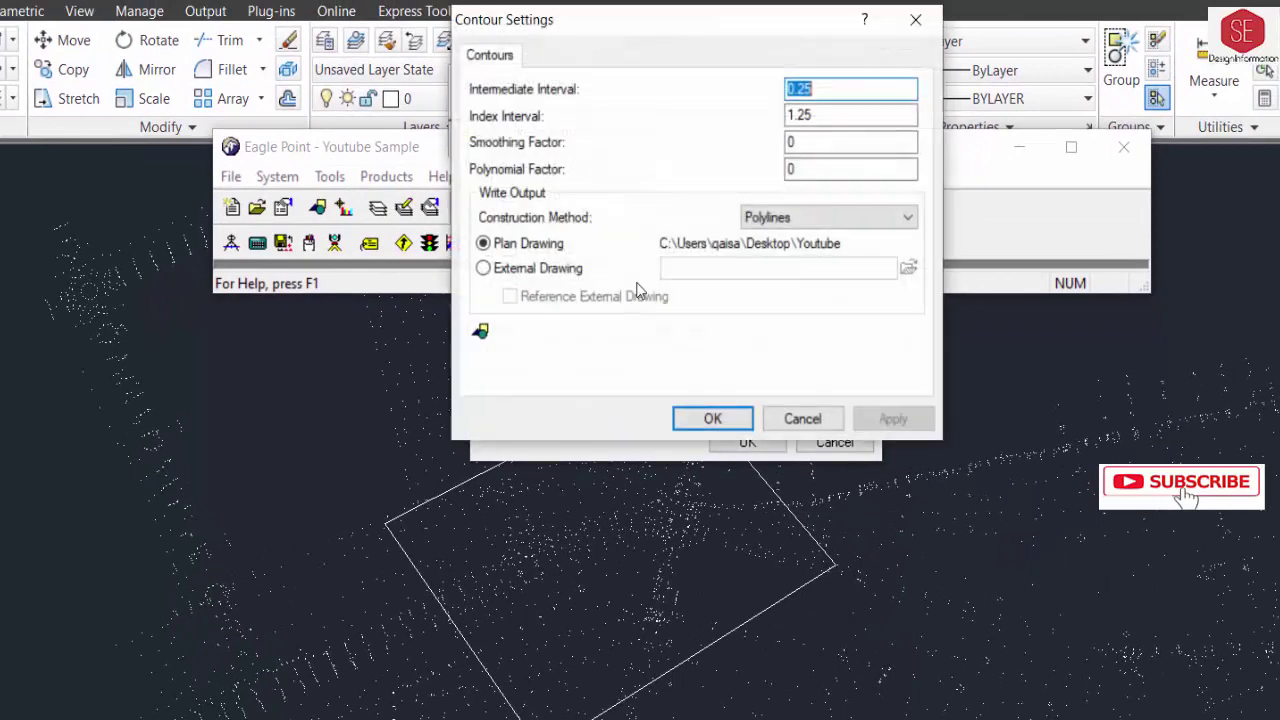
pyautogui.click(818, 90)
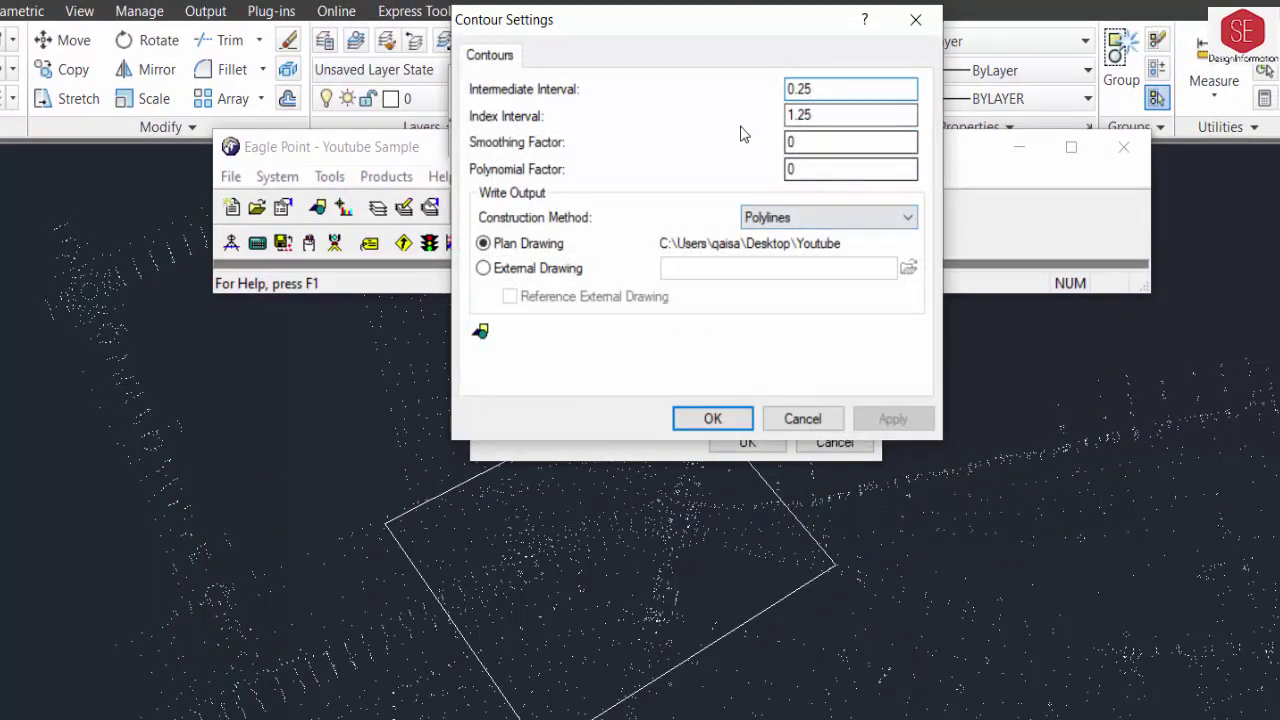
pyautogui.click(709, 418)
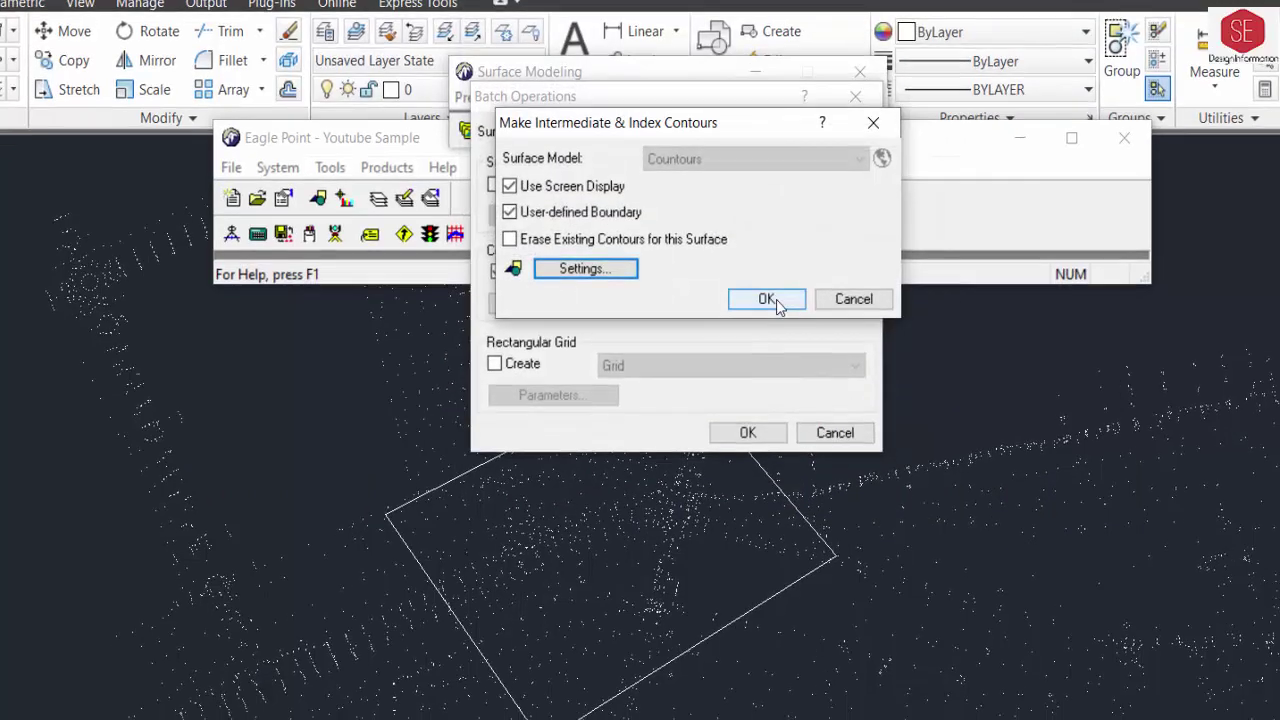
pyautogui.click(764, 306)
pyautogui.click(737, 374)
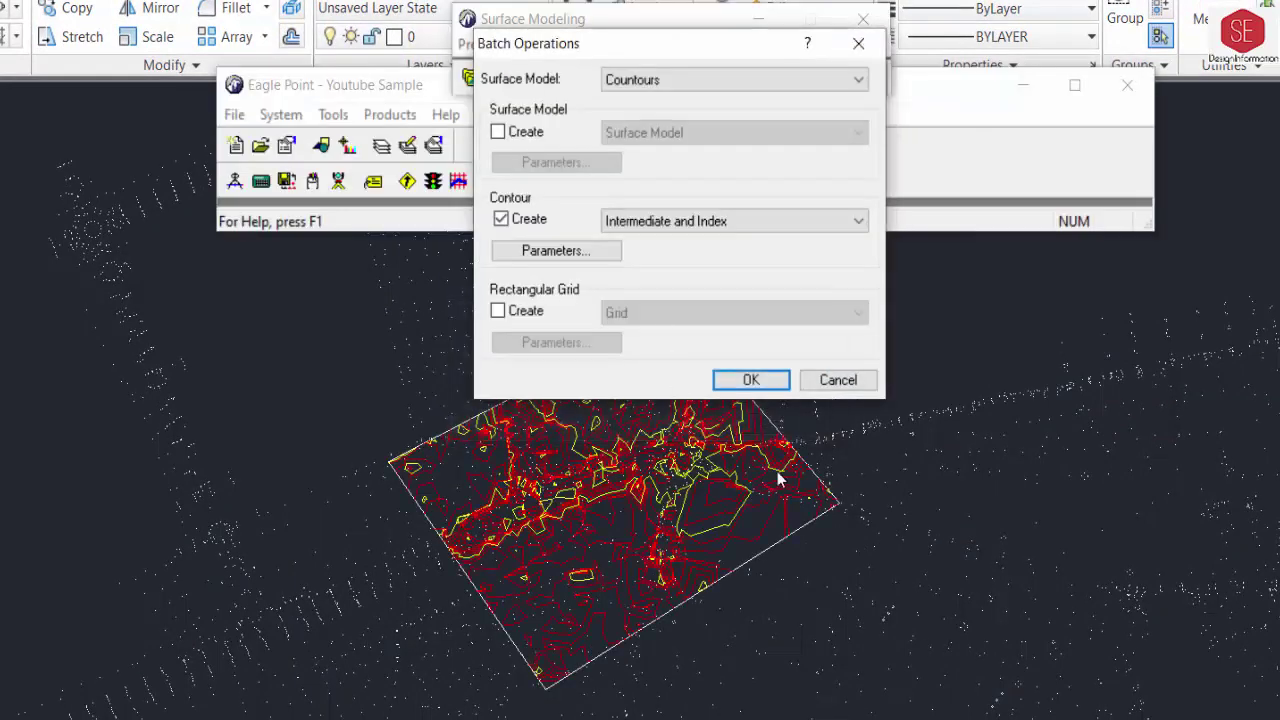
pyautogui.click(836, 383)
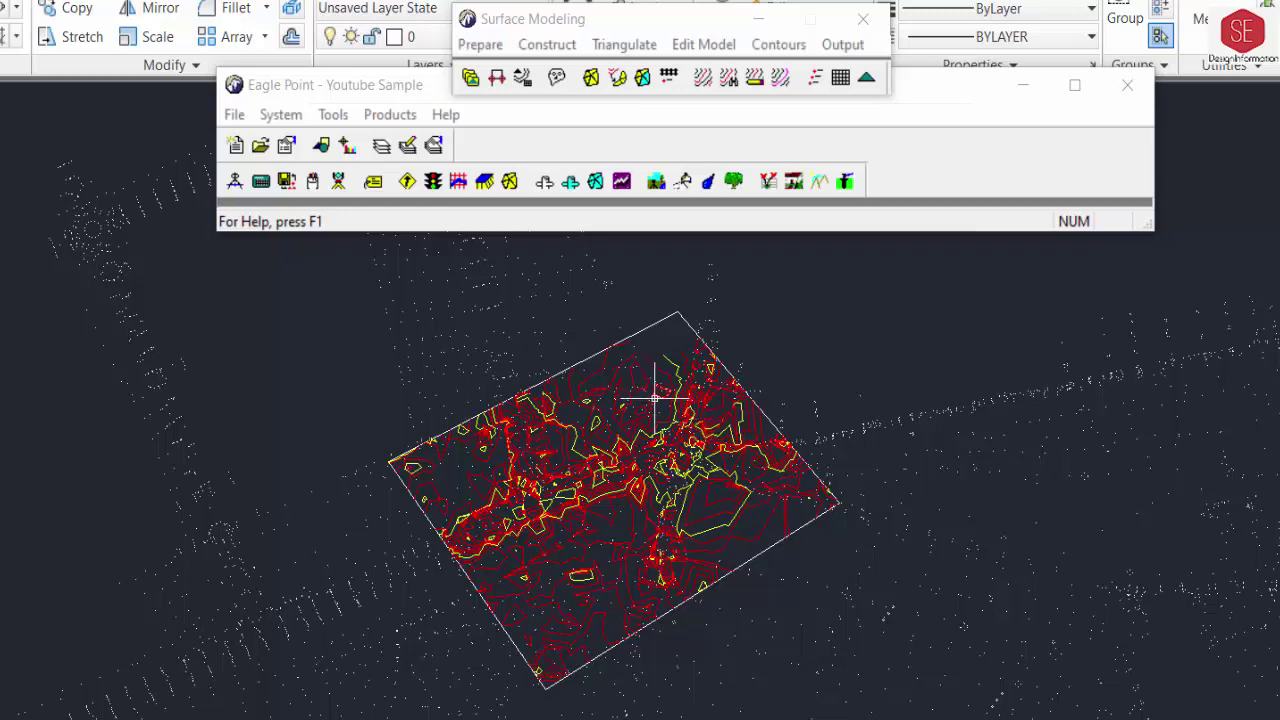
# Enable Erase Existing Contours in the batch contour creation parameters
pyautogui.scroll(-4, 657, 420)
pyautogui.scroll(5, 665, 410)
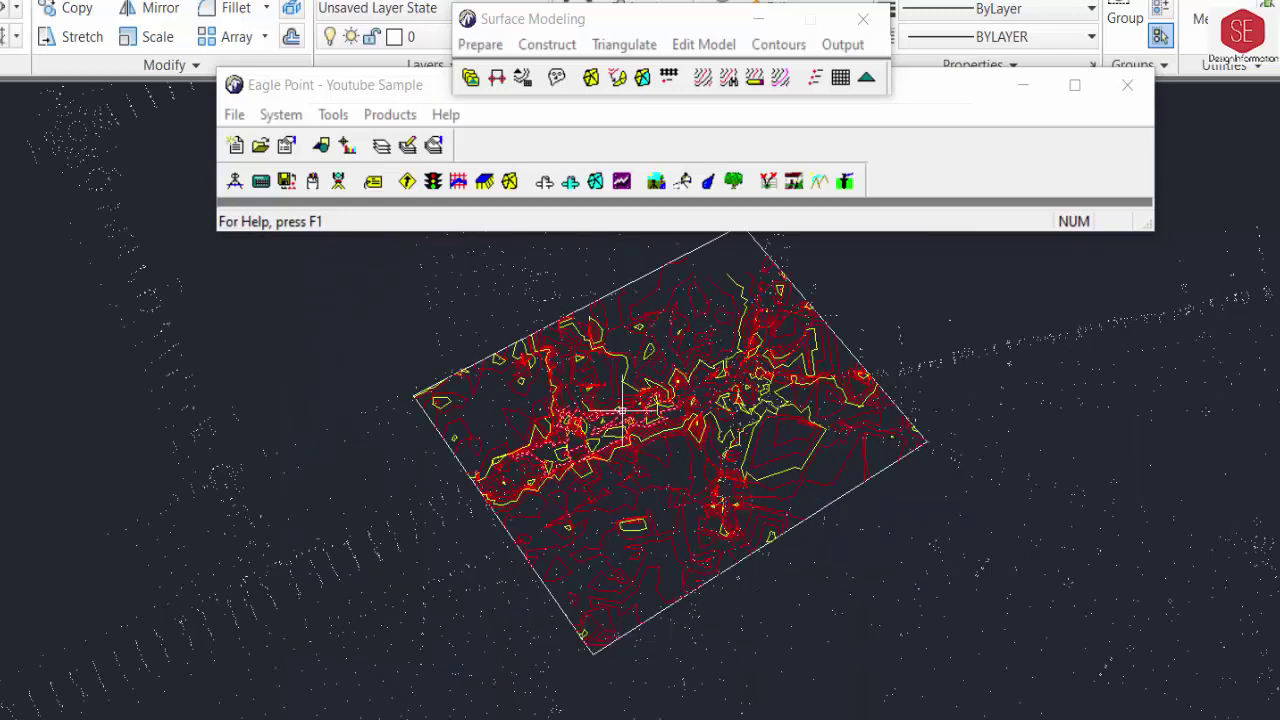
pyautogui.scroll(2, 630, 420)
pyautogui.click(486, 46)
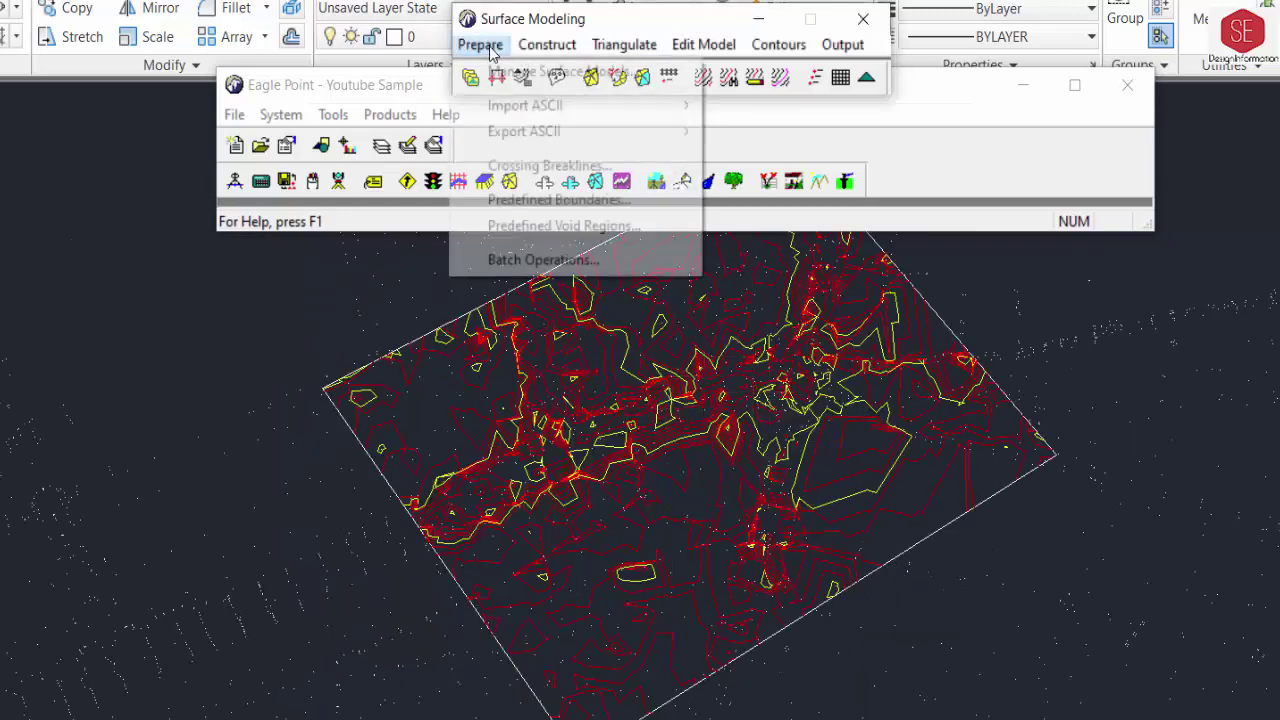
pyautogui.click(538, 259)
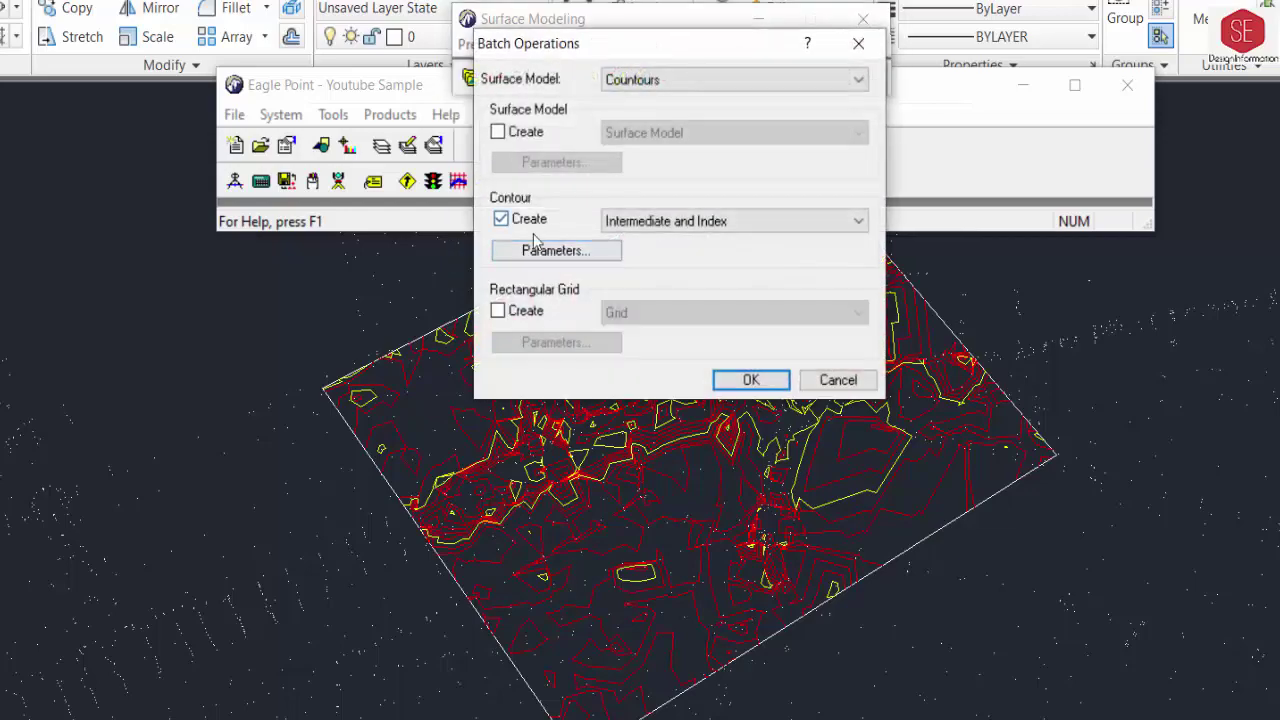
pyautogui.click(548, 252)
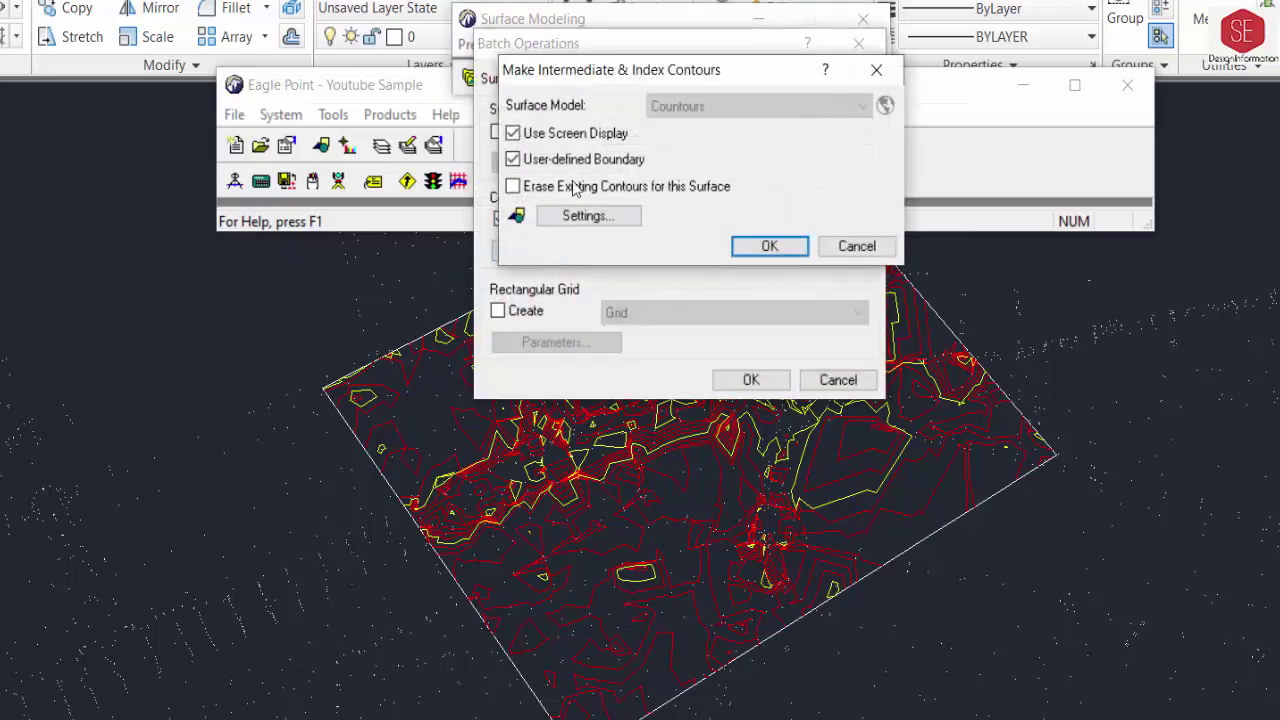
pyautogui.click(514, 187)
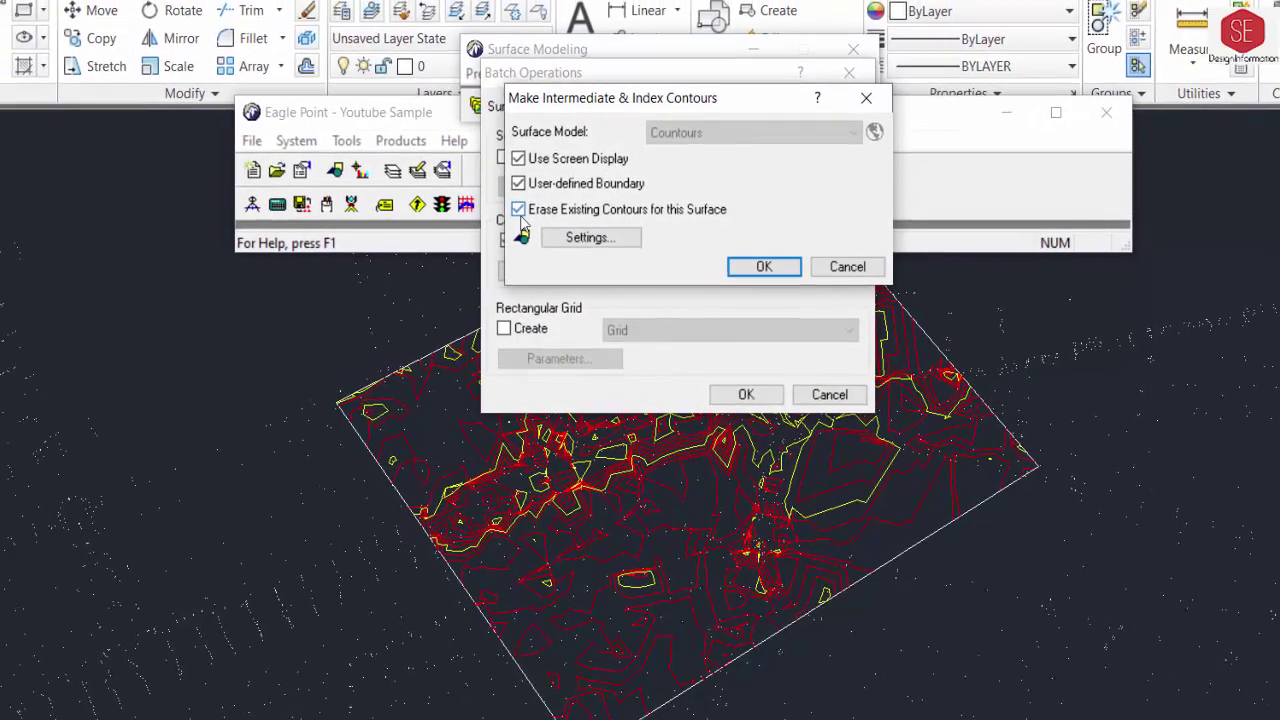
# Set the contour smoothing factor to 50 and rerun contouring inside the rectangular boundary
pyautogui.click(592, 248)
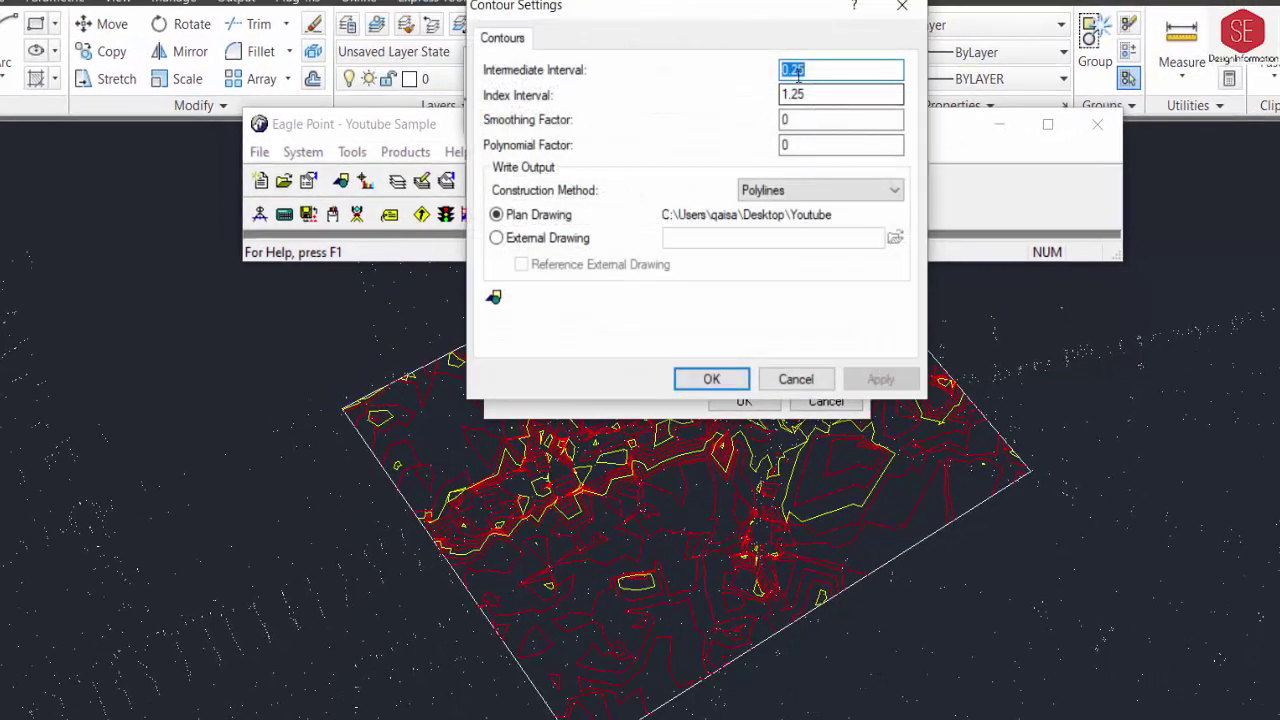
pyautogui.click(800, 70)
pyautogui.moveTo(812, 70); pyautogui.dragTo(722, 72)
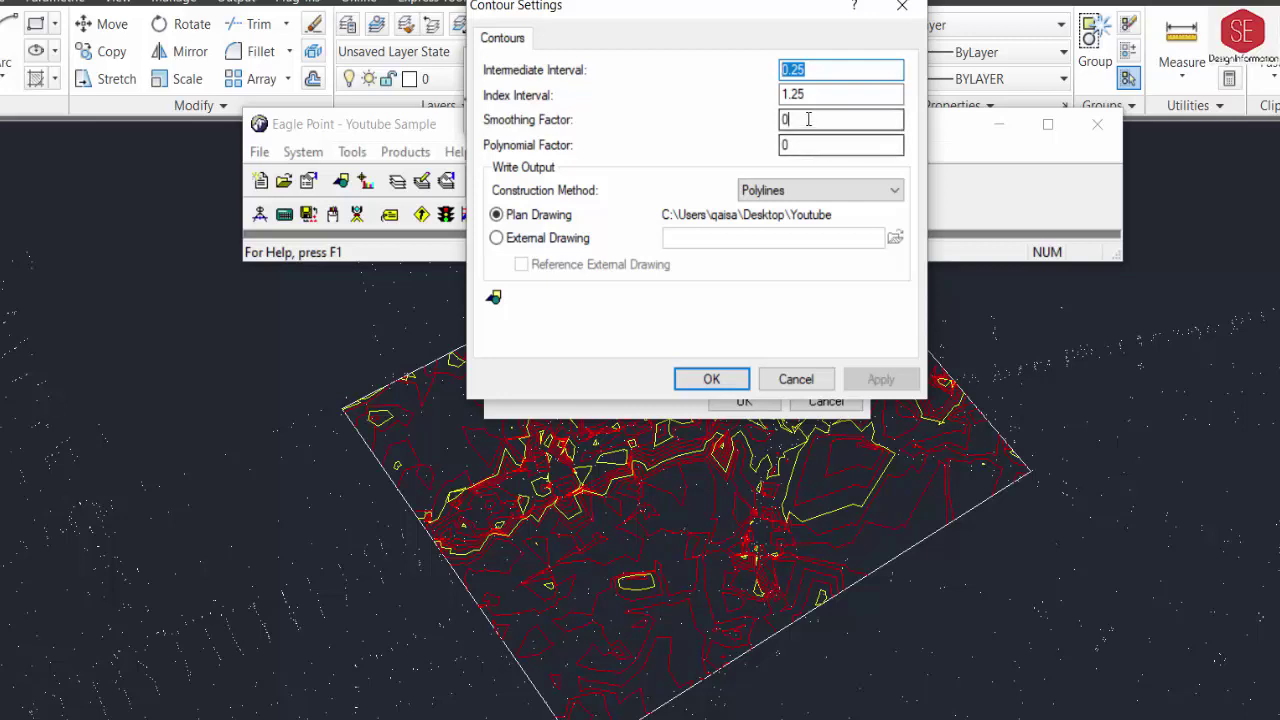
pyautogui.moveTo(800, 120); pyautogui.dragTo(692, 194)
pyautogui.write('50')
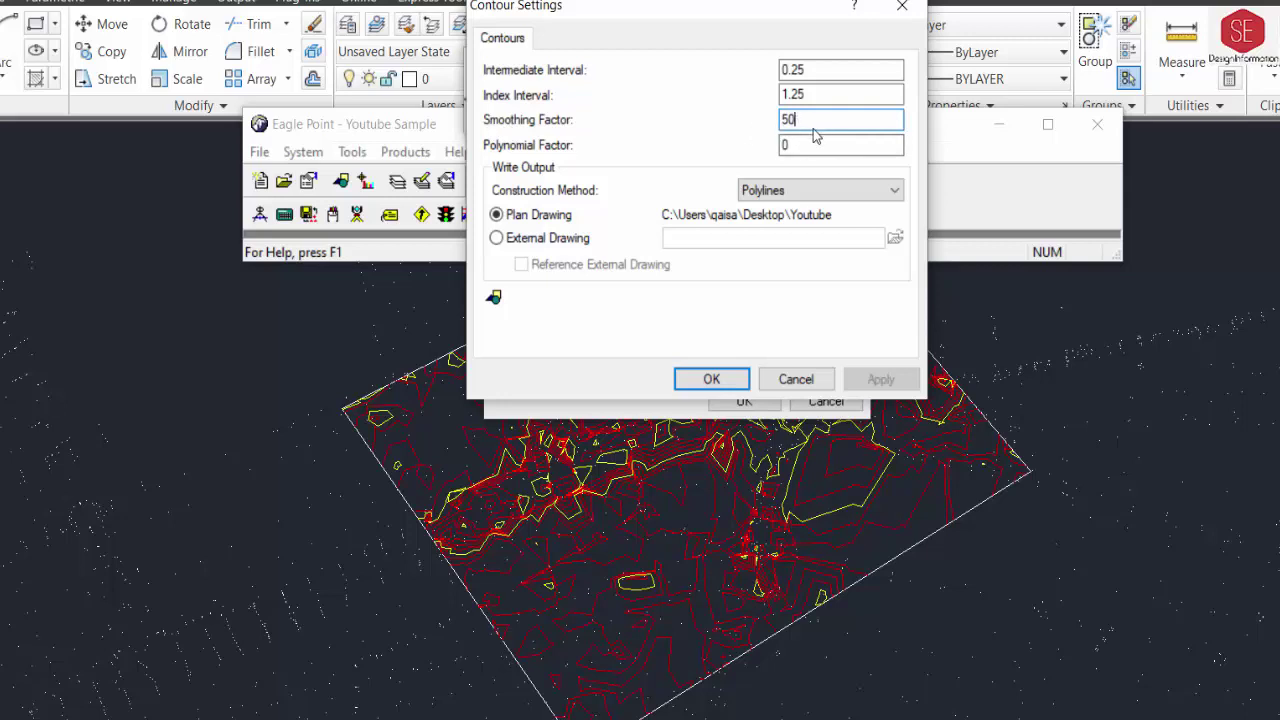
pyautogui.click(710, 379)
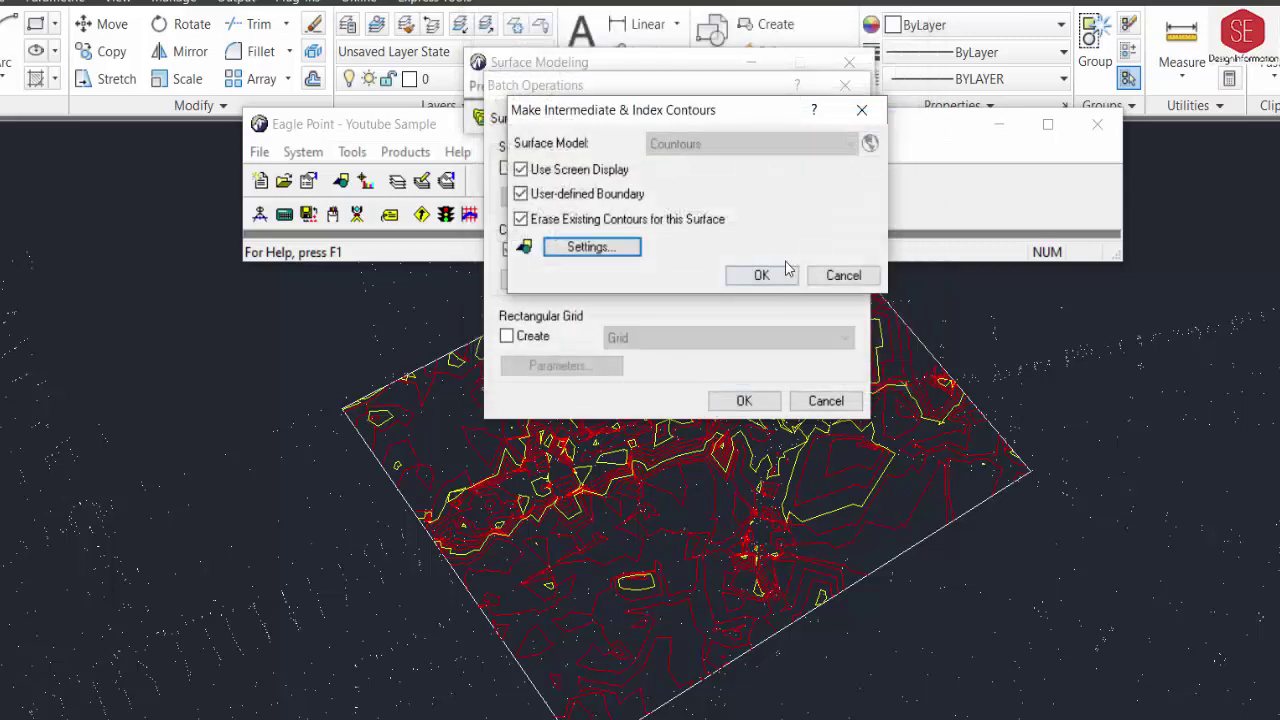
pyautogui.click(752, 282)
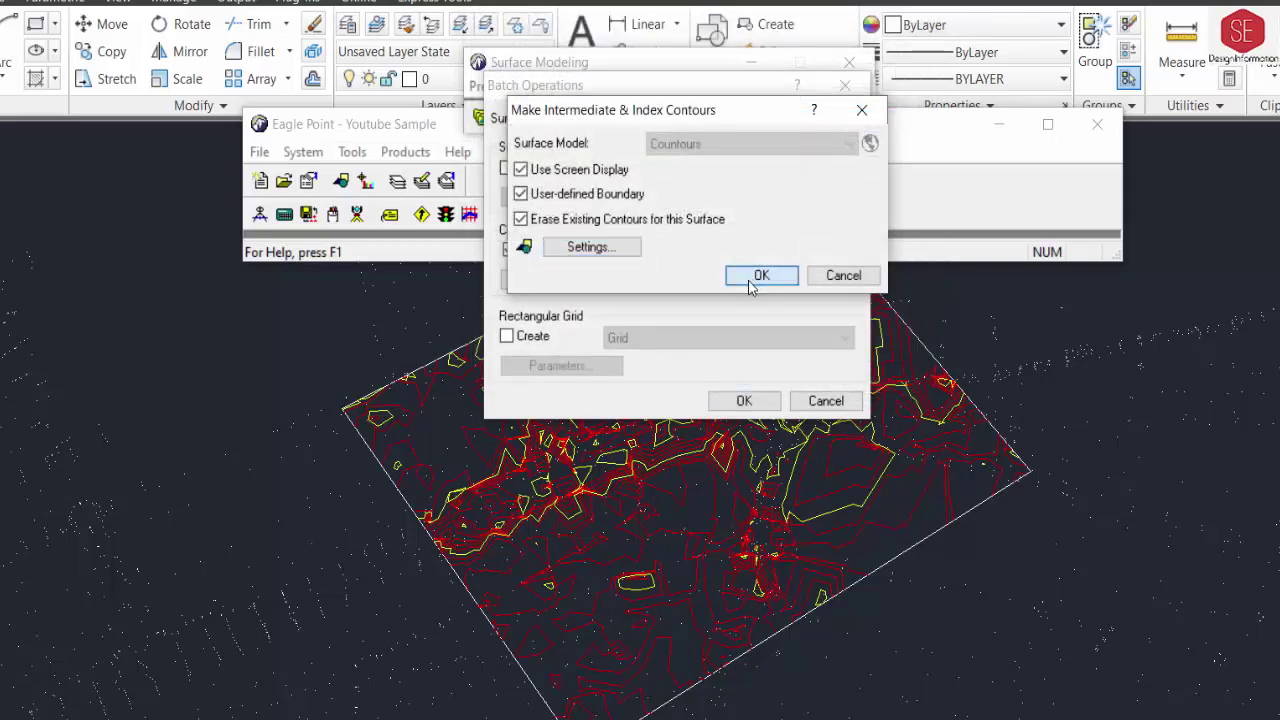
pyautogui.click(743, 406)
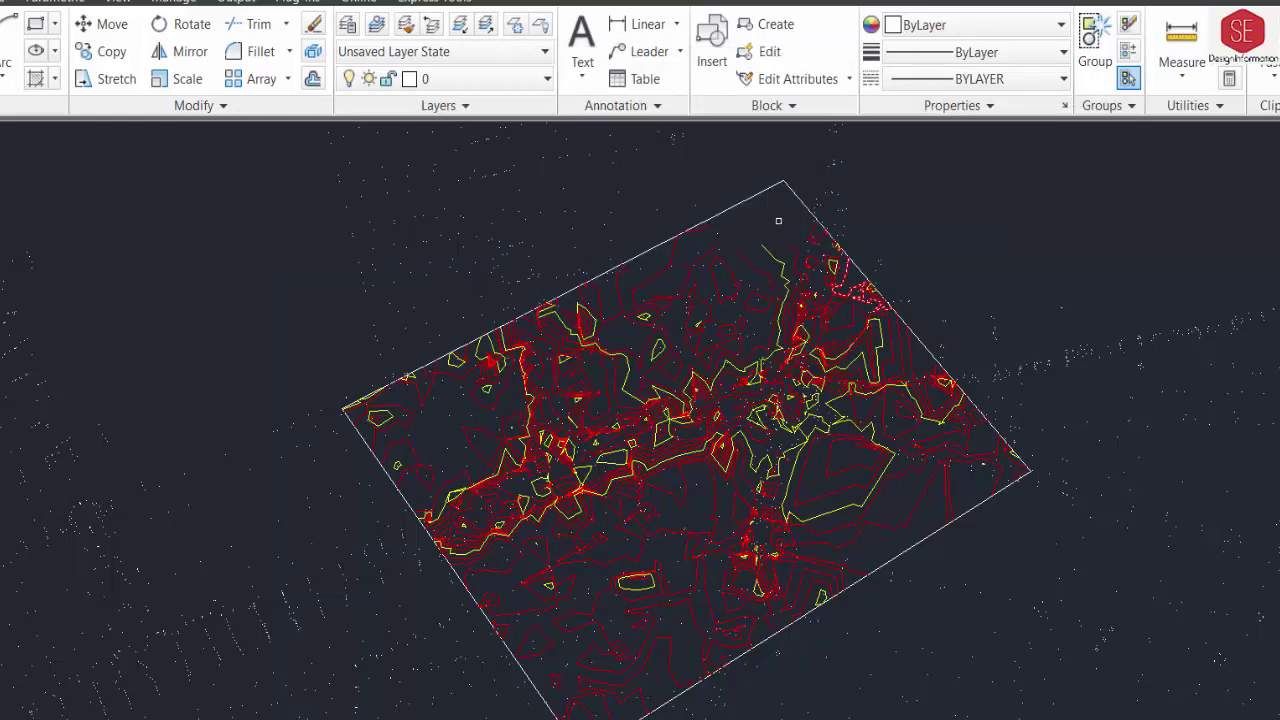
pyautogui.click(754, 191)
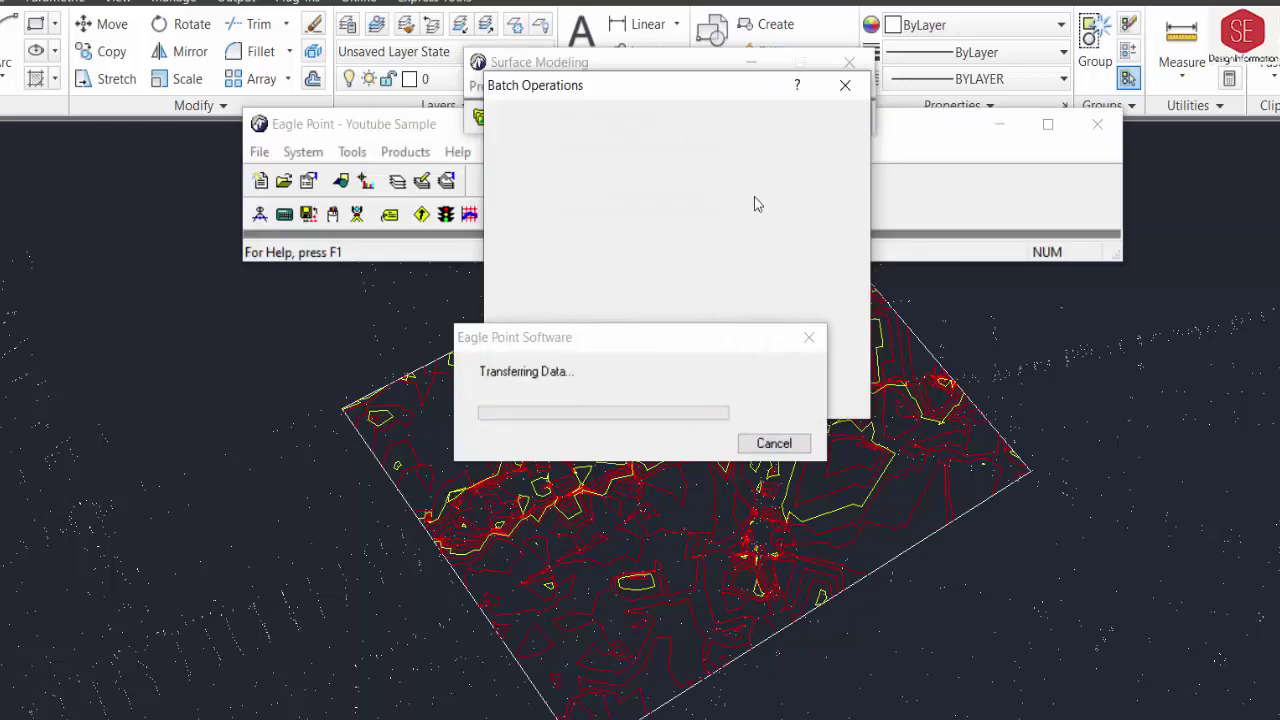
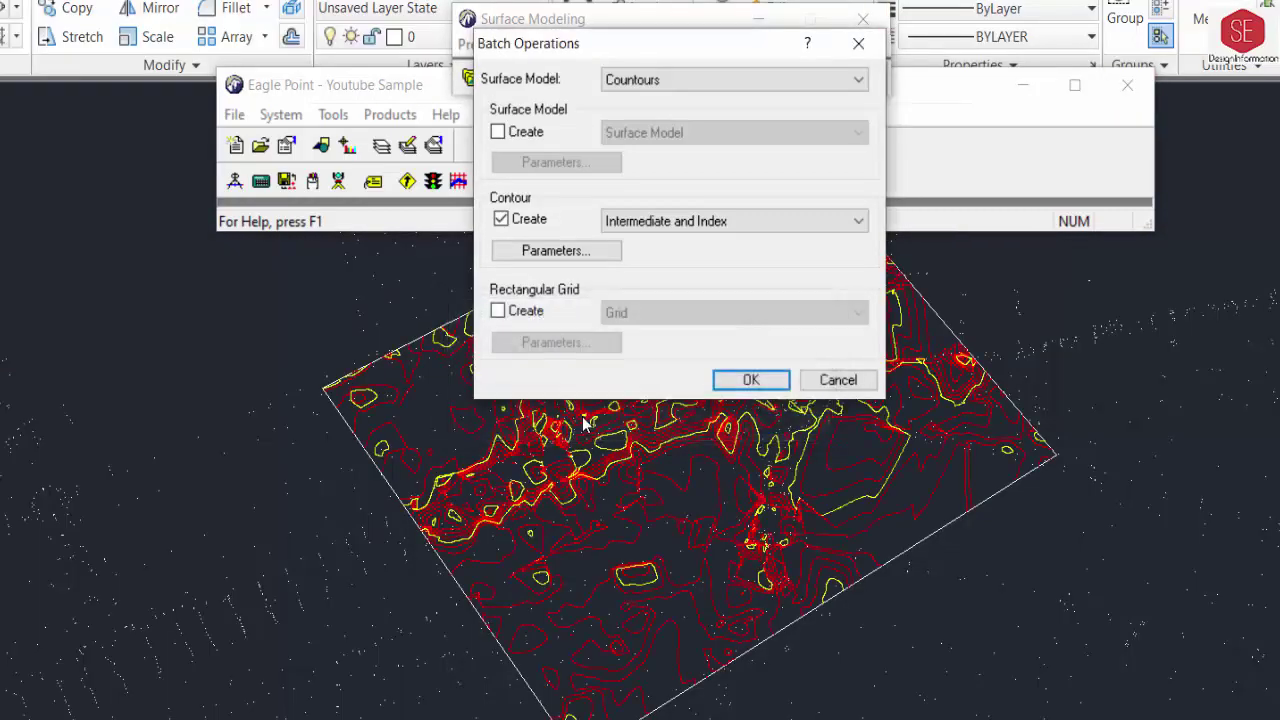
# Cancel Batch Operations, check a contour loop, and pan to the empty part of the point cloud
pyautogui.click(836, 380)
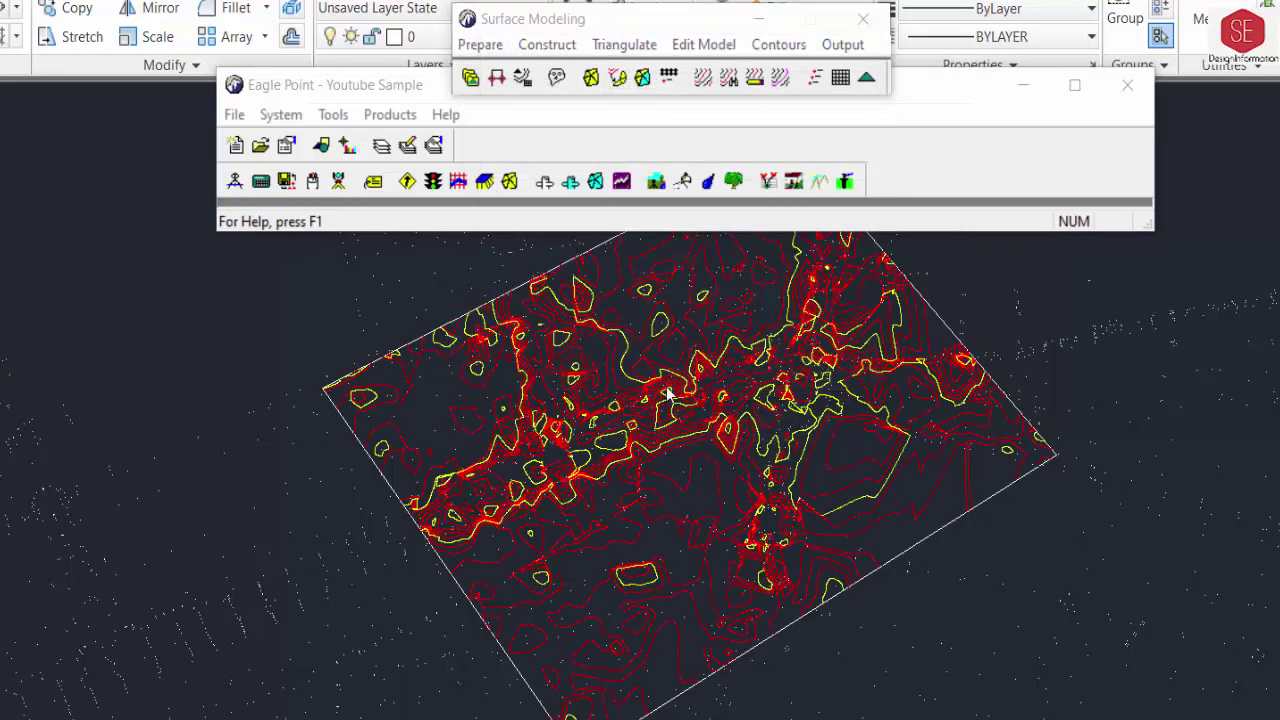
pyautogui.scroll(3, 569, 391)
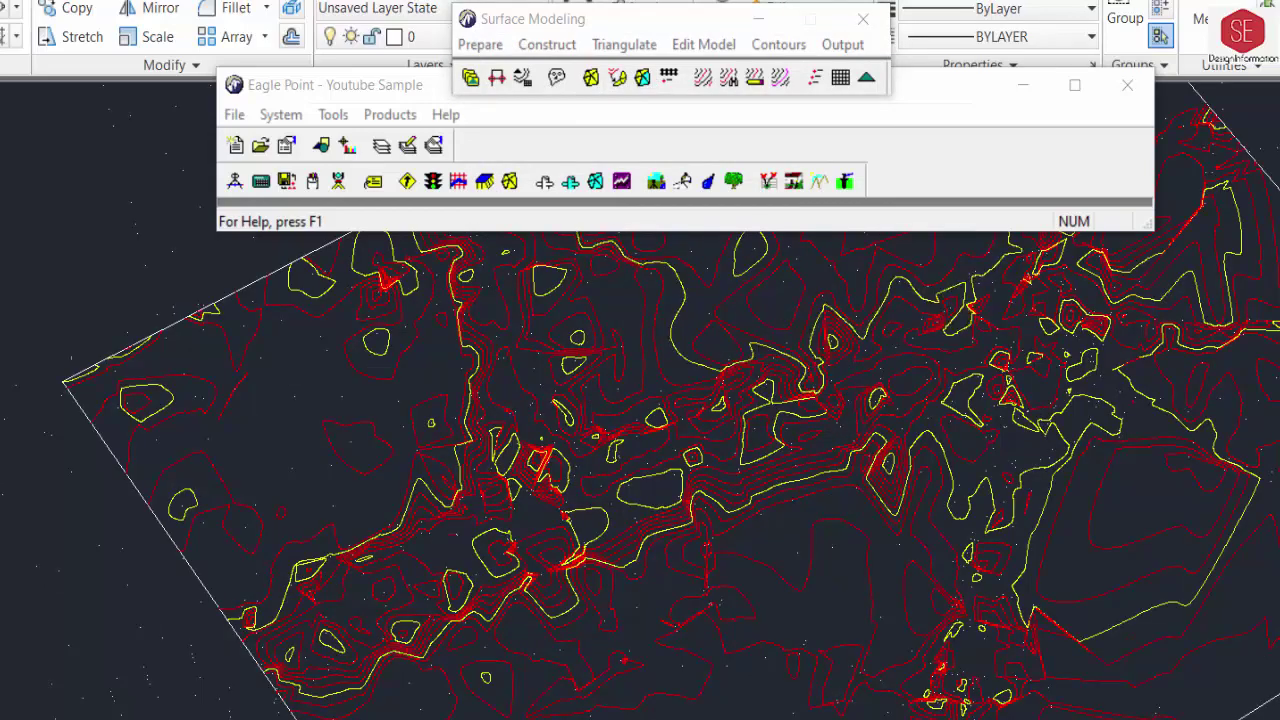
pyautogui.click(750, 350)
pyautogui.scroll(-3, 590, 378)
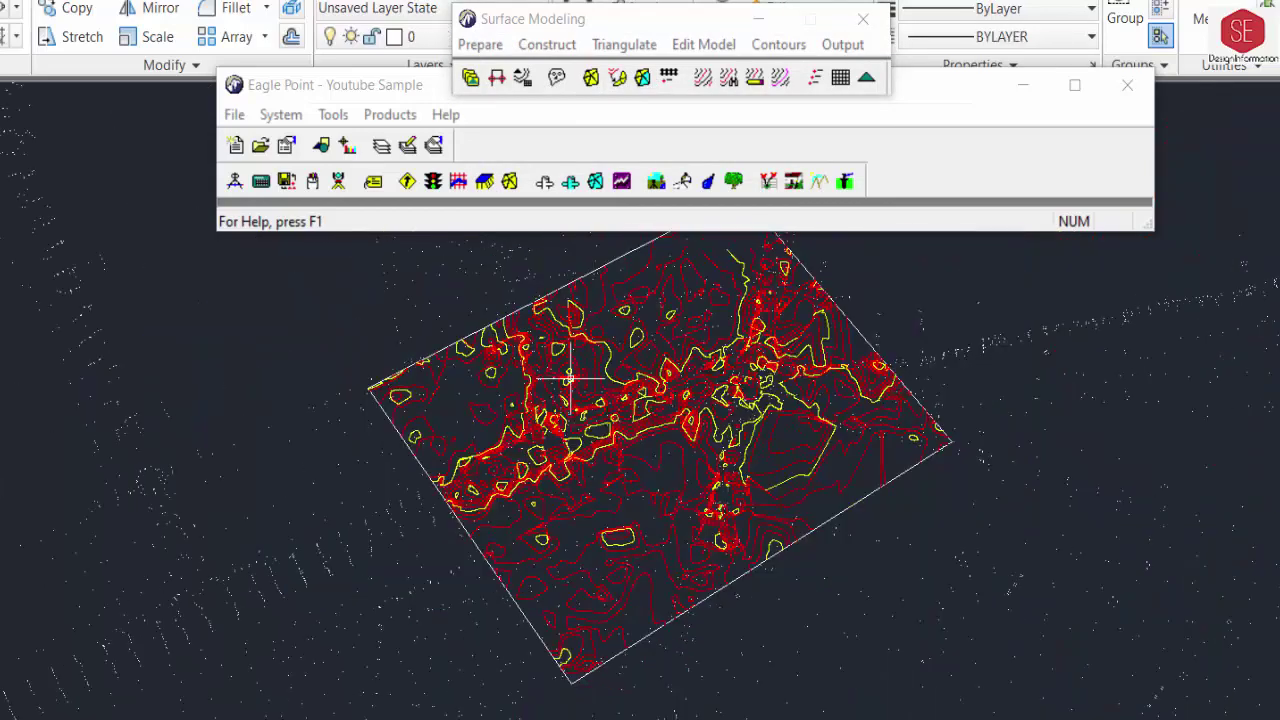
pyautogui.scroll(-3, 571, 410)
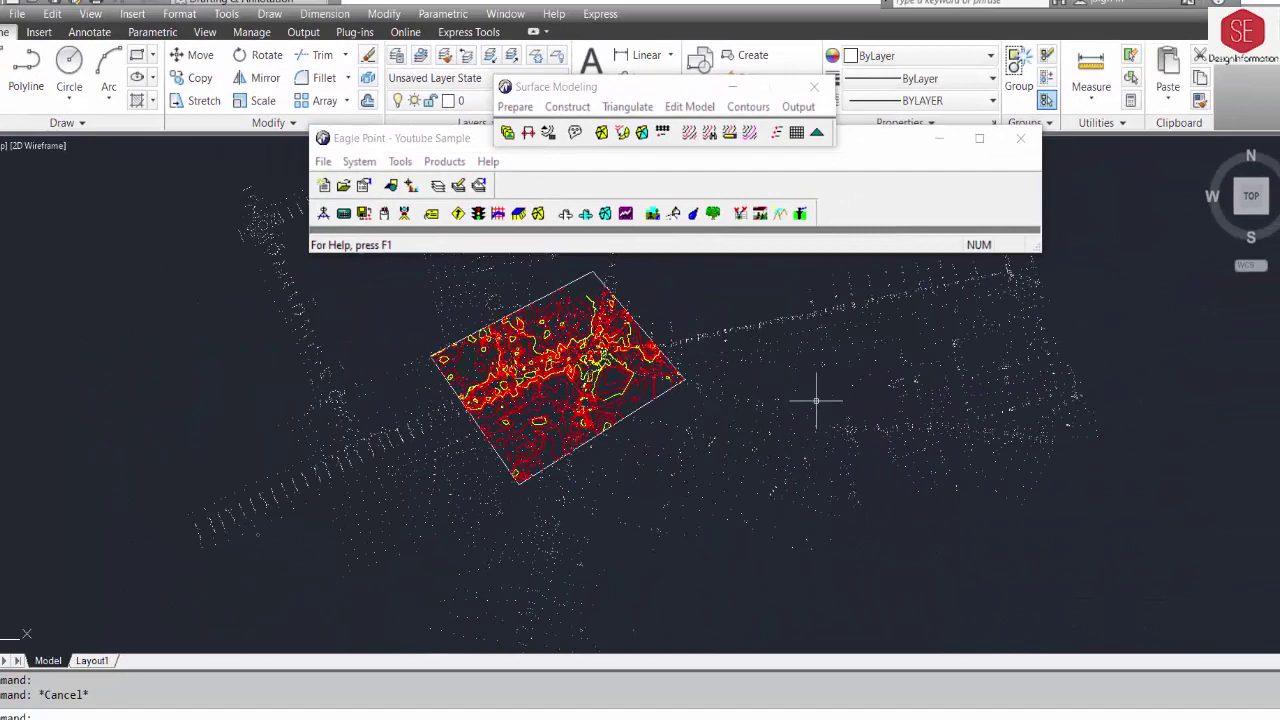
pyautogui.moveTo(816, 400); pyautogui.dragTo(657, 396, button='middle')
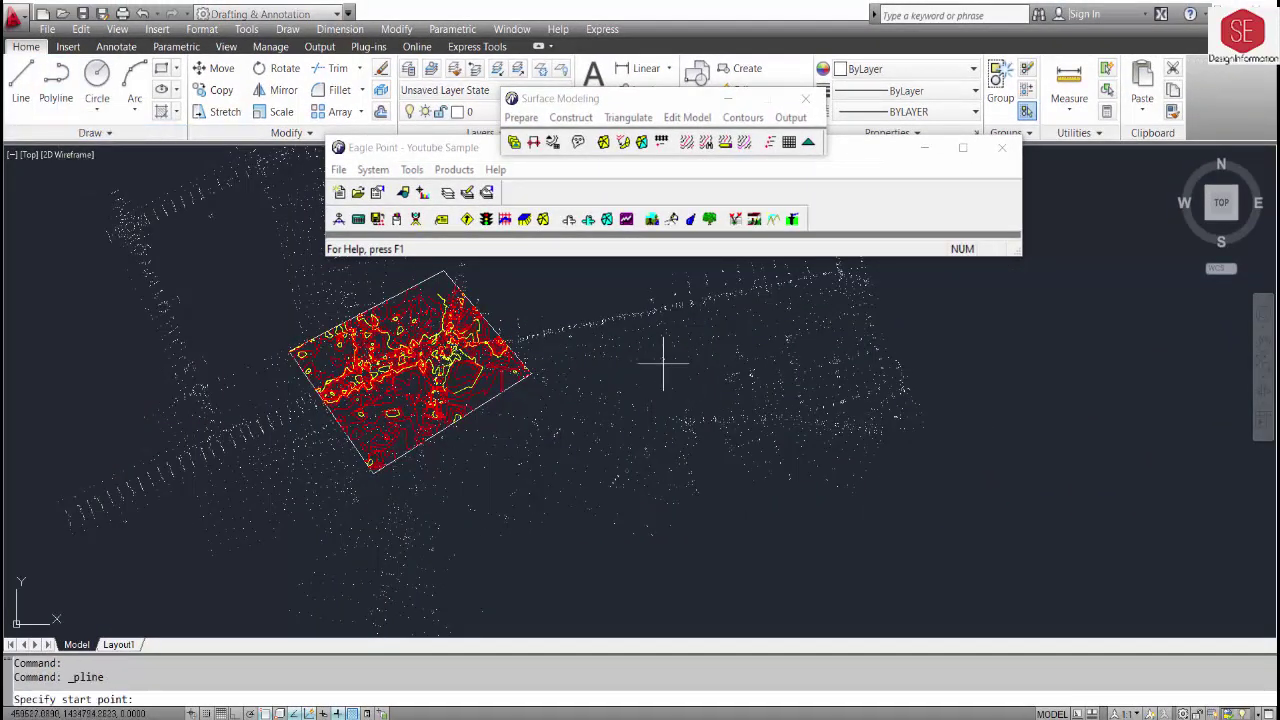
pyautogui.moveTo(850, 338)
pyautogui.mouseDown(button='middle')
pyautogui.moveTo(814, 357)
pyautogui.moveTo(811, 408)
pyautogui.mouseUp(button='middle')
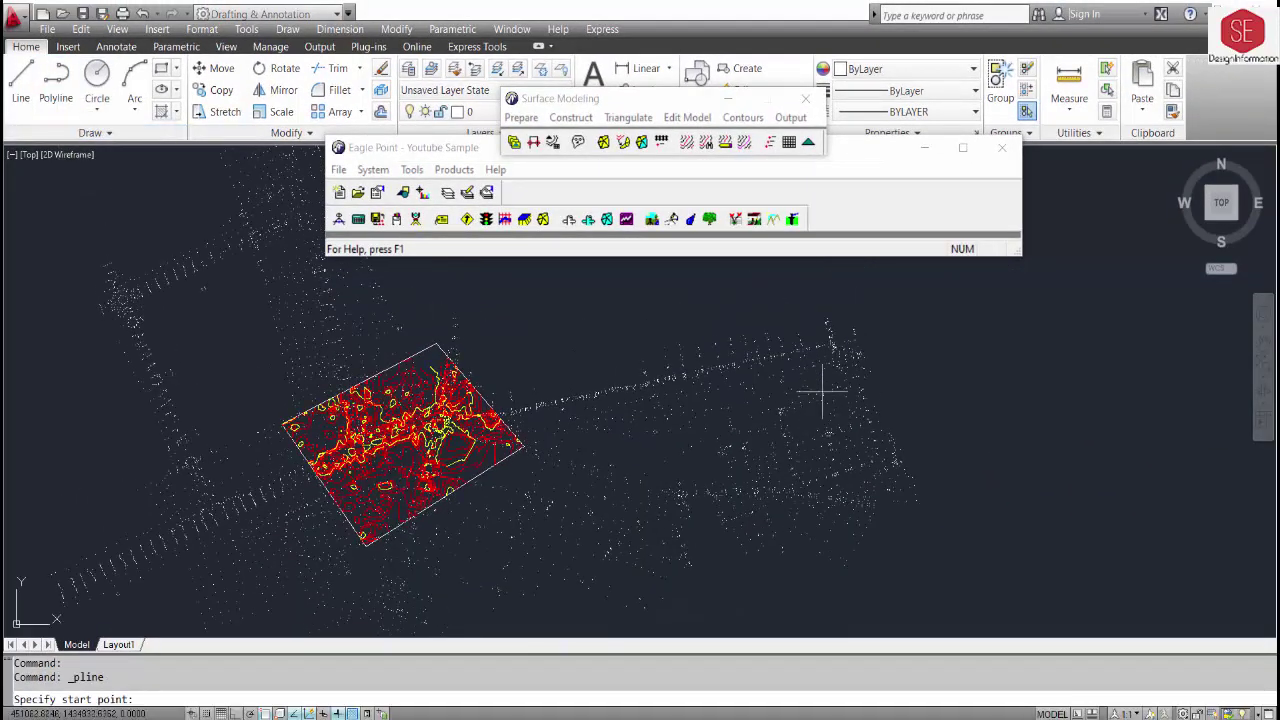
# Draw a closed three-corner polyline triangle over the empty points as the new boundary
pyautogui.click(833, 348)
pyautogui.click(712, 418)
pyautogui.click(873, 462)
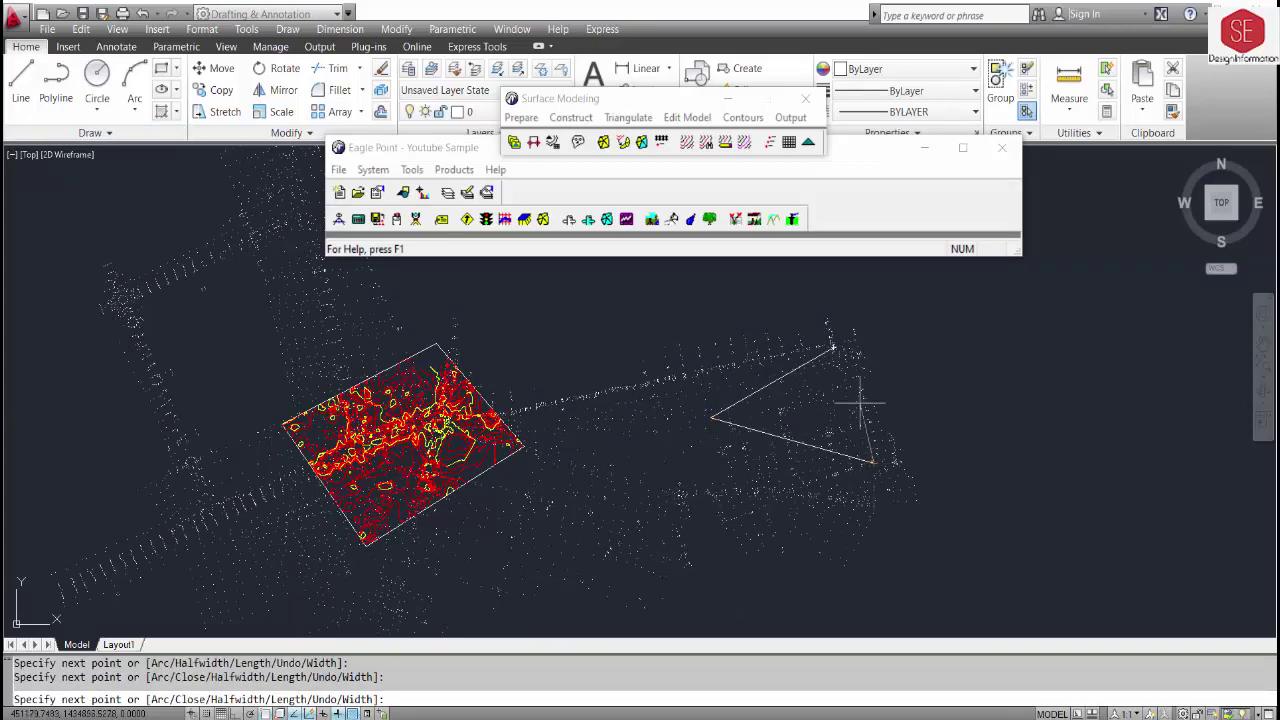
pyautogui.scroll(4, 833, 340)
pyautogui.write('c')
pyautogui.press('Return')
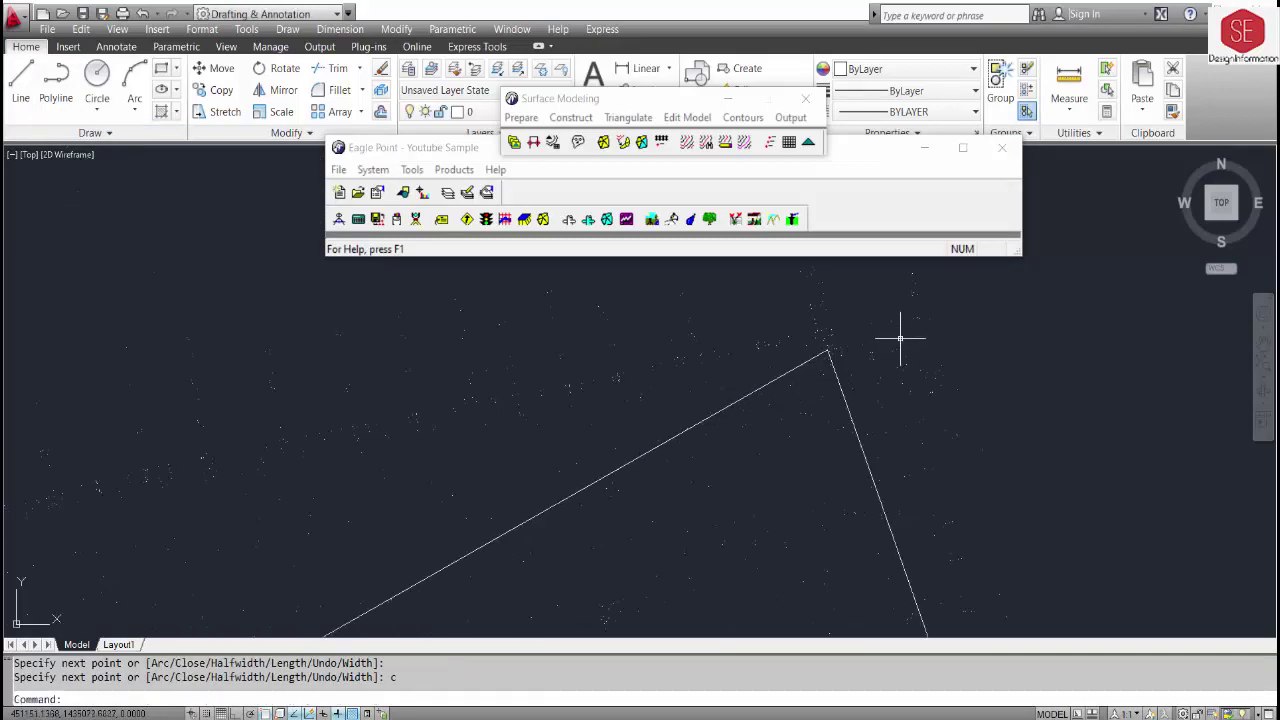
pyautogui.scroll(-5, 903, 337)
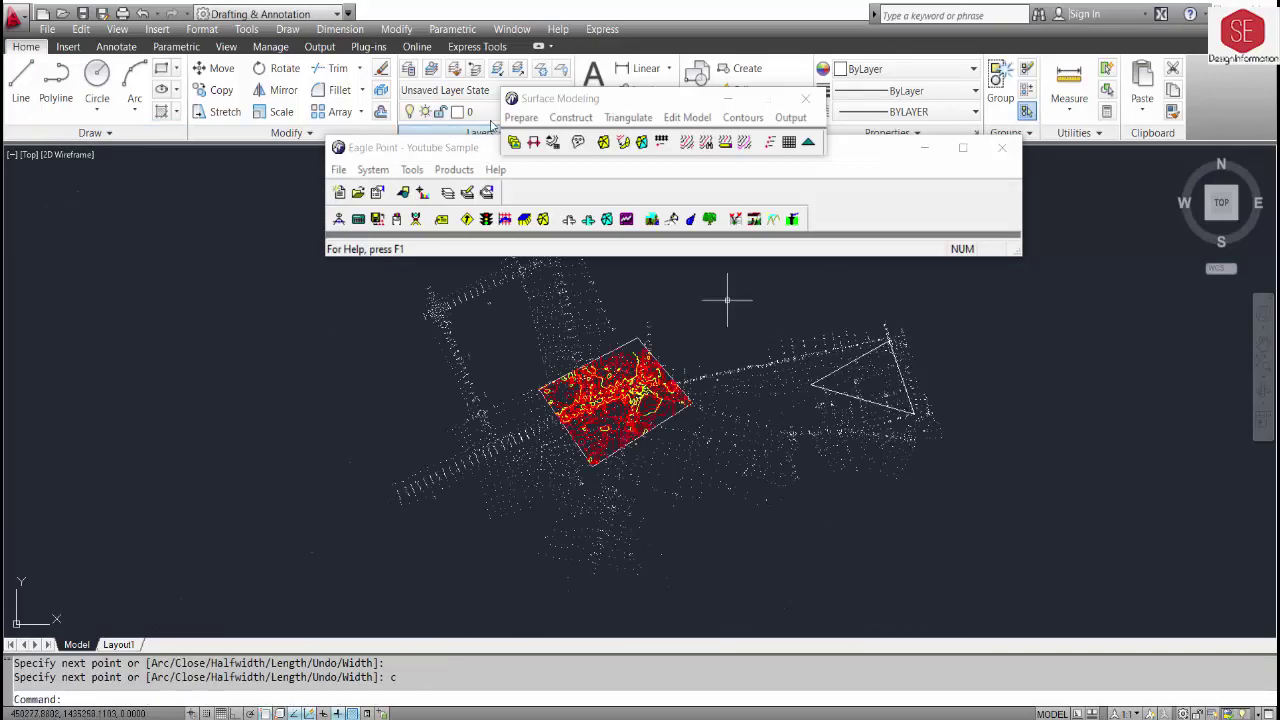
# Batch-generate 0.25 intermediate and 1.25 index contours inside the triangle boundary
pyautogui.click(521, 117)
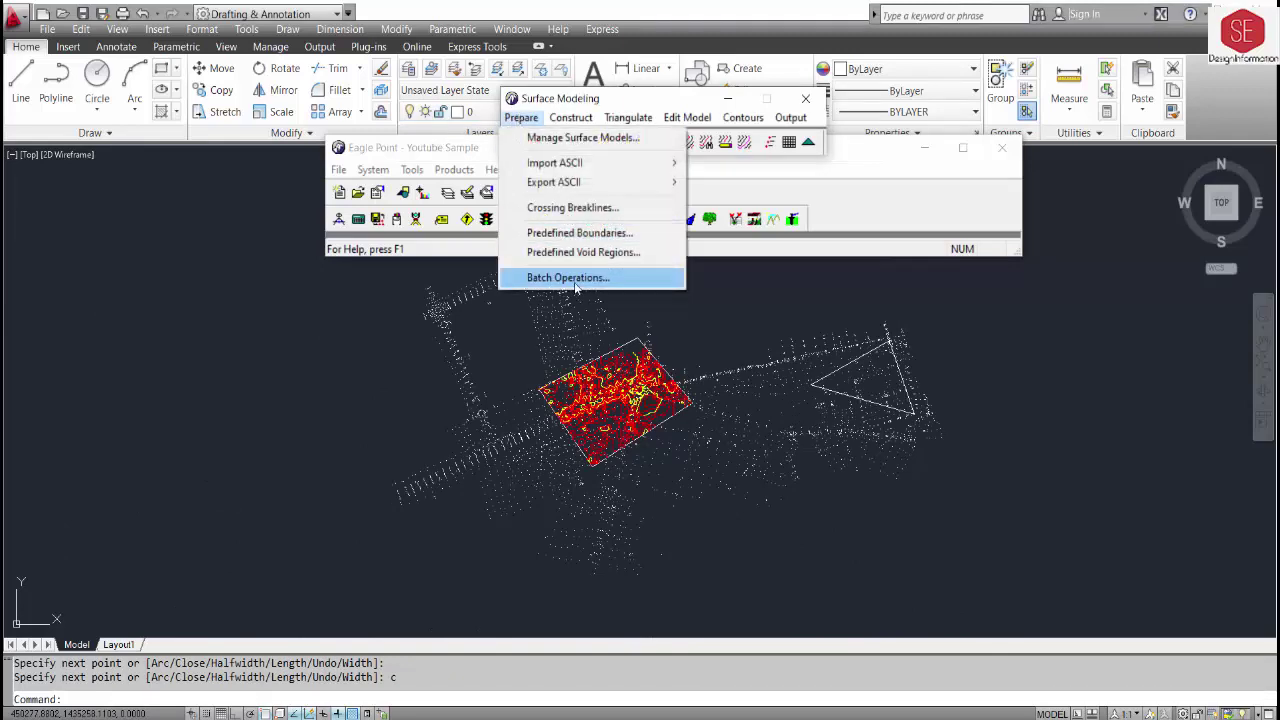
pyautogui.click(568, 277)
pyautogui.click(550, 271)
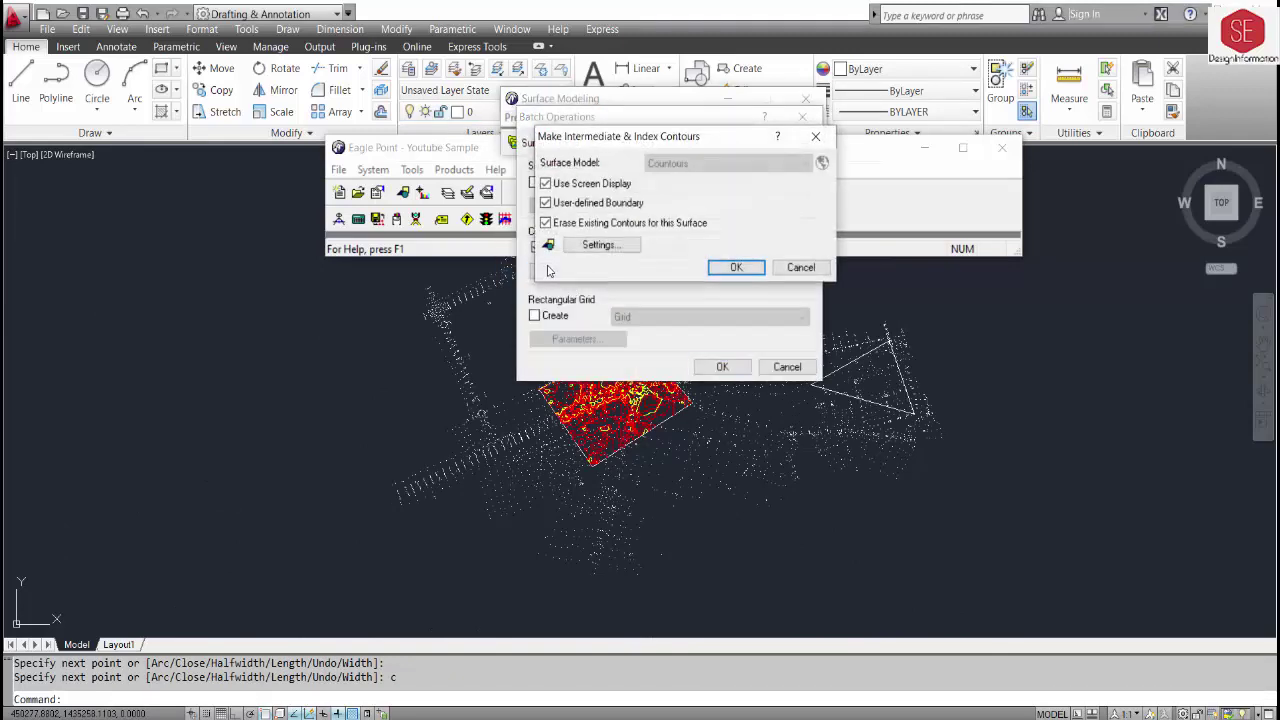
pyautogui.click(636, 247)
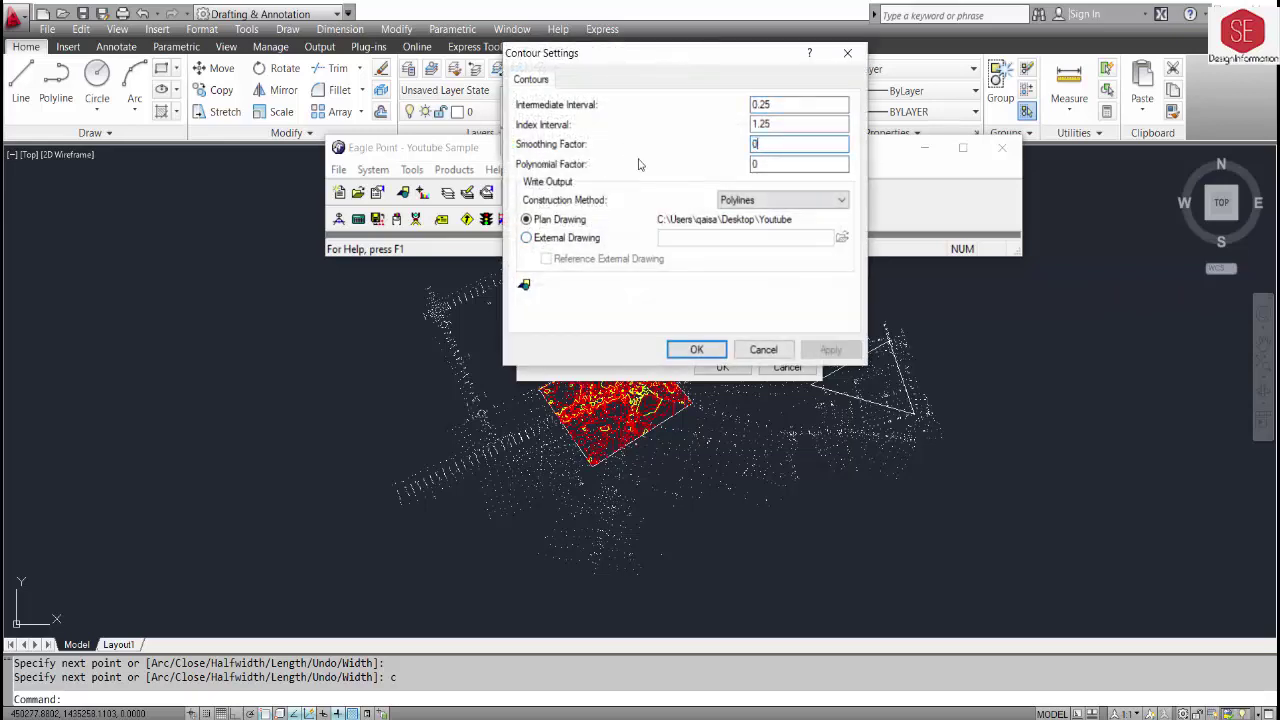
pyautogui.click(696, 349)
pyautogui.click(741, 278)
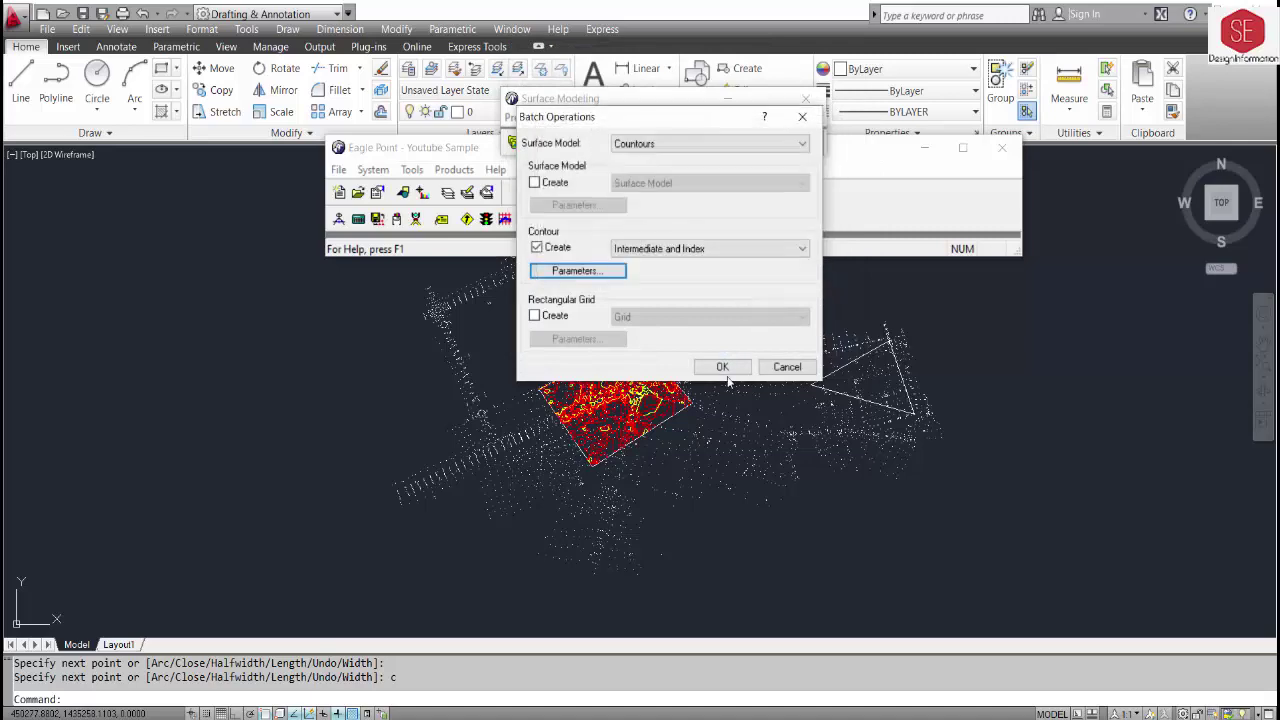
pyautogui.click(722, 367)
pyautogui.scroll(3, 878, 355)
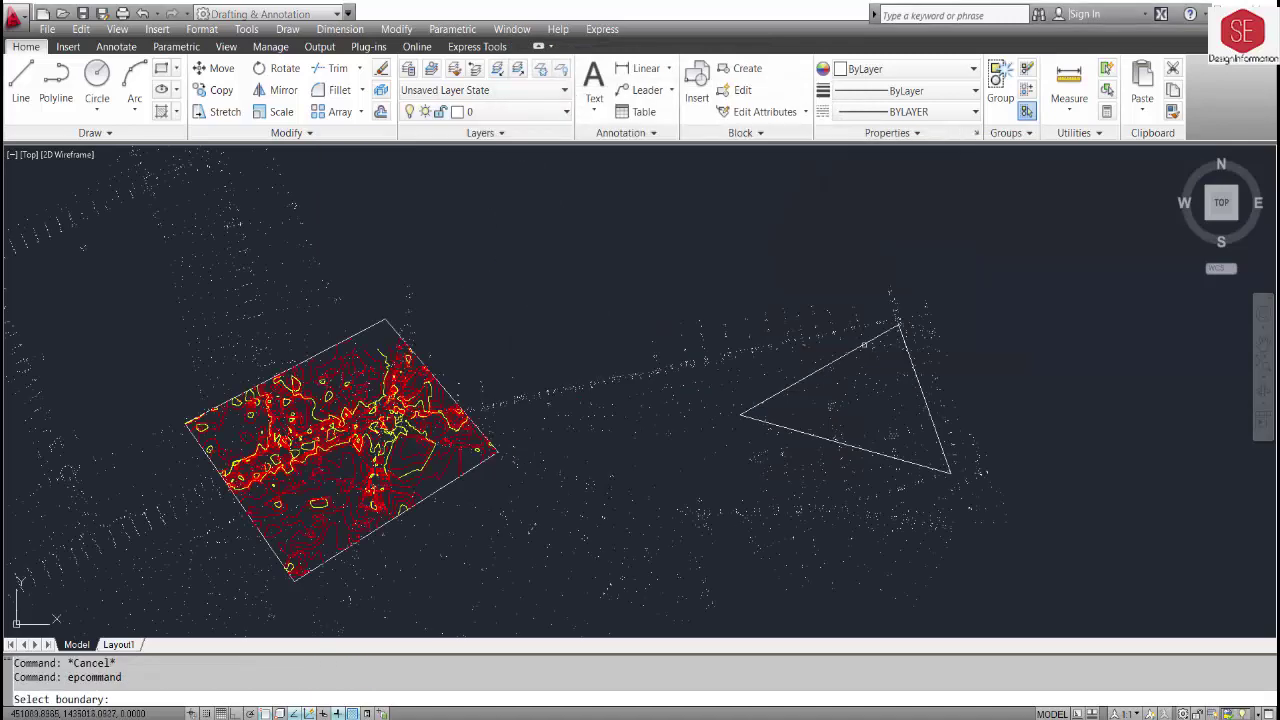
pyautogui.click(859, 349)
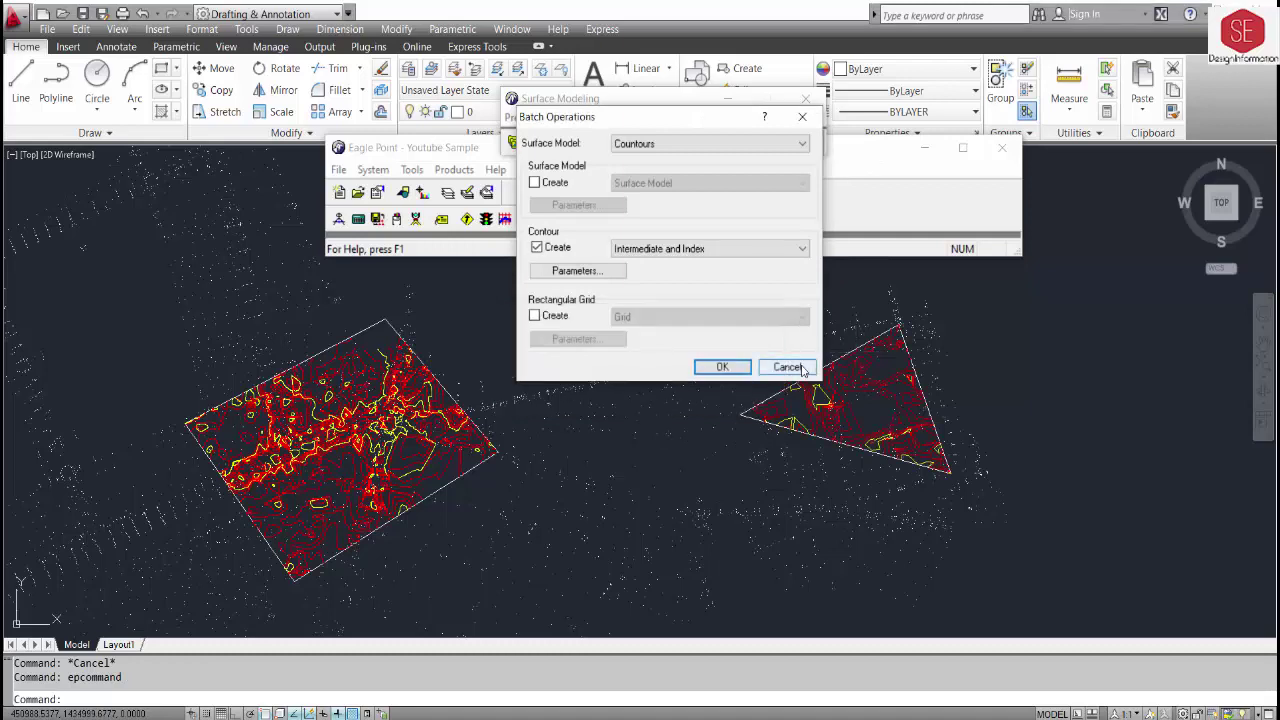
pyautogui.click(787, 367)
pyautogui.scroll(-2, 871, 471)
pyautogui.scroll(-2, 921, 374)
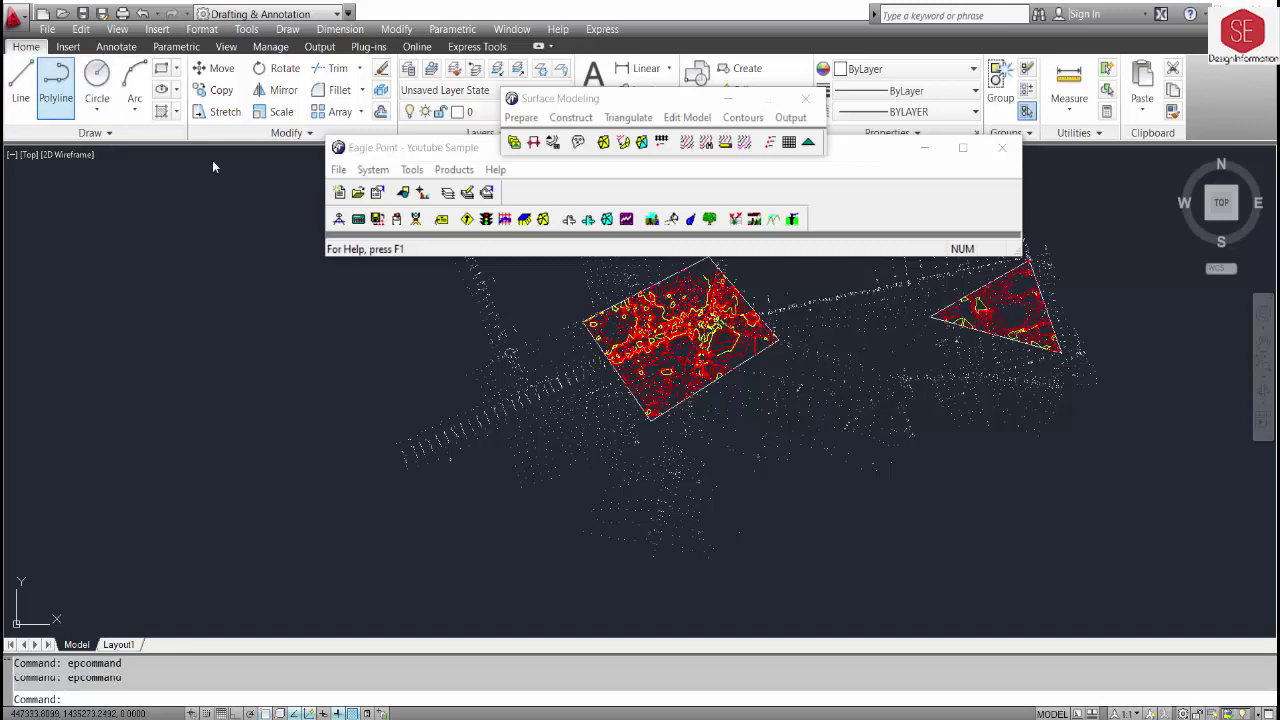
# Erase the selected object and draw a square rectangle boundary below the triangle
pyautogui.write('e')
pyautogui.press('Return')
pyautogui.click(162, 72)
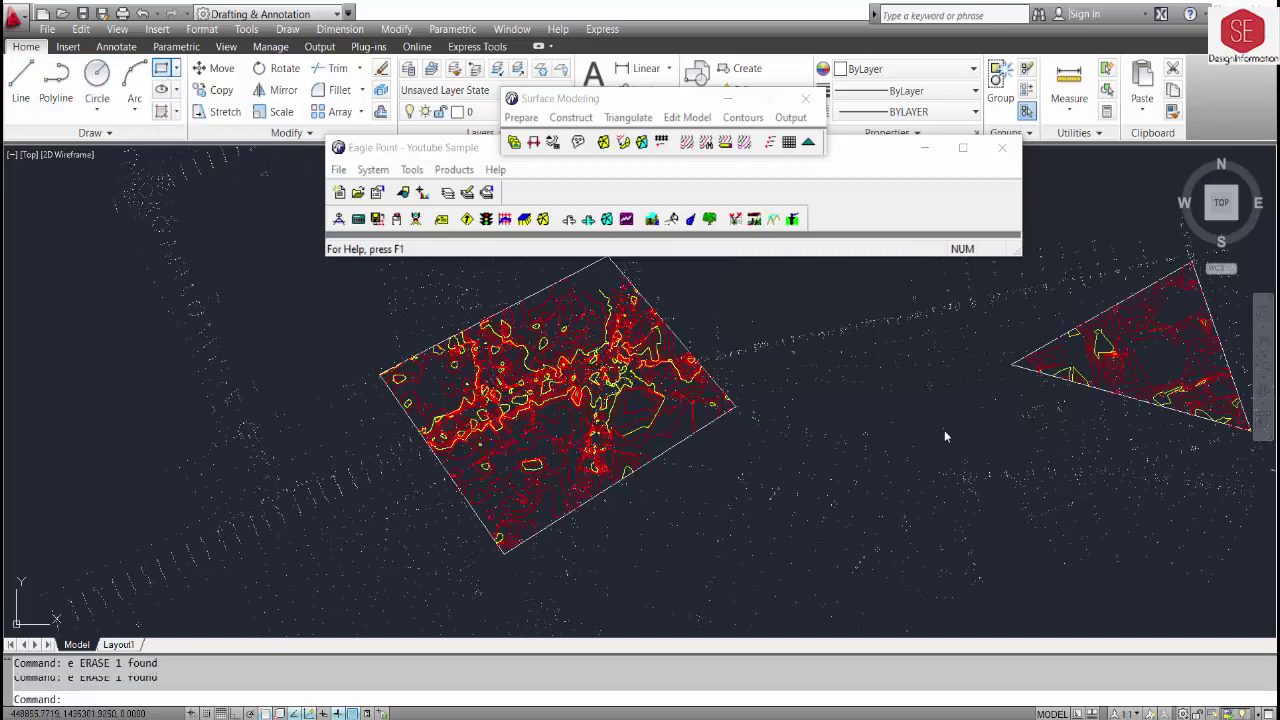
pyautogui.click(937, 421)
pyautogui.click(822, 539)
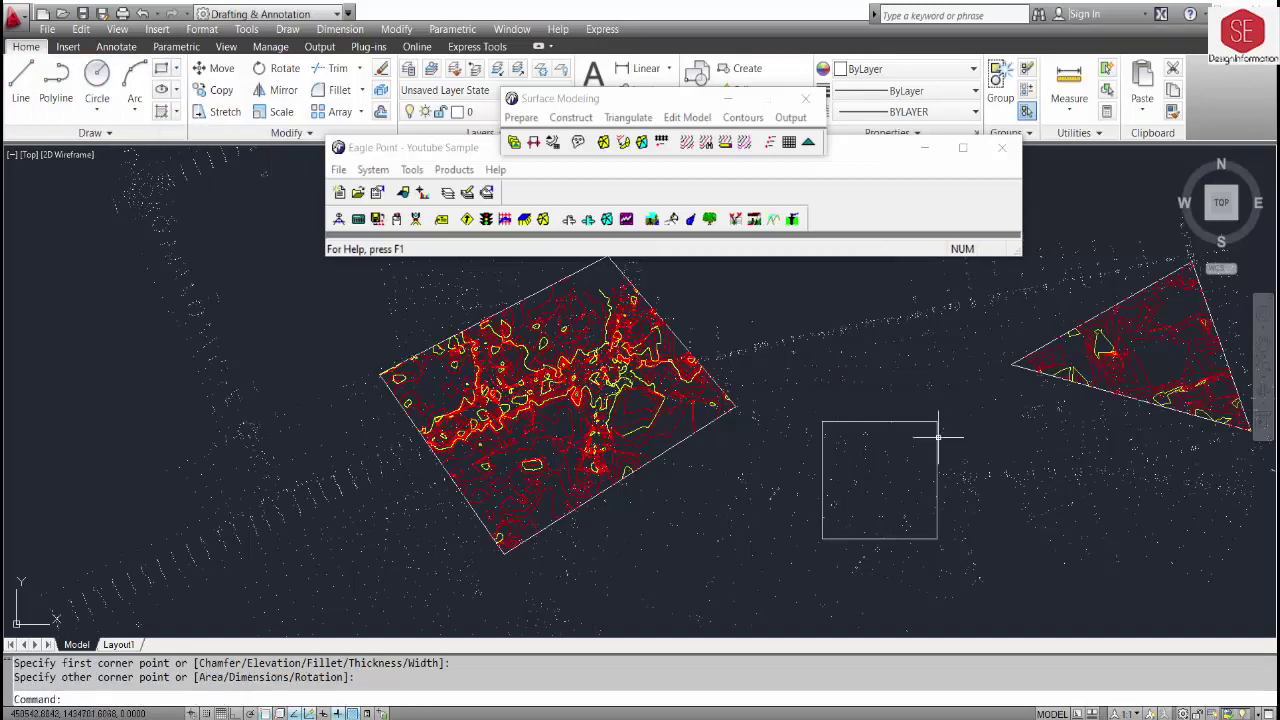
# Batch-generate contours inside the square boundary and pan to show more points
pyautogui.click(521, 117)
pyautogui.click(580, 277)
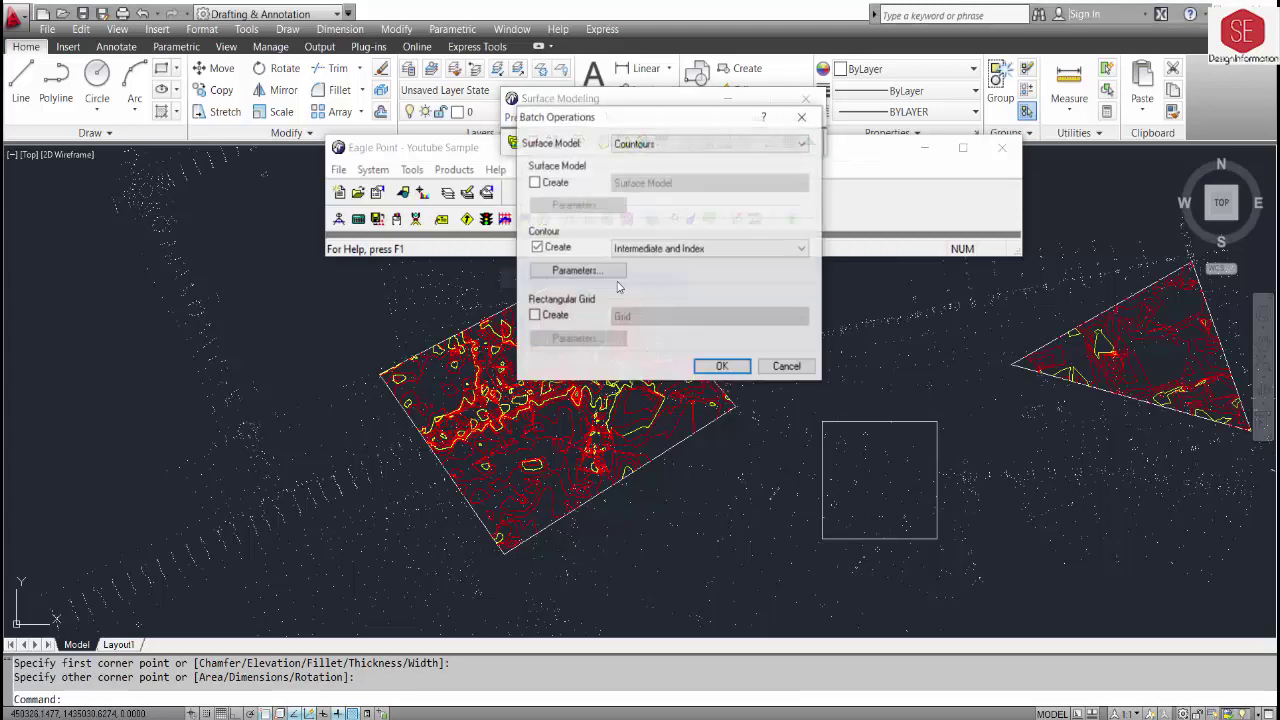
pyautogui.click(721, 370)
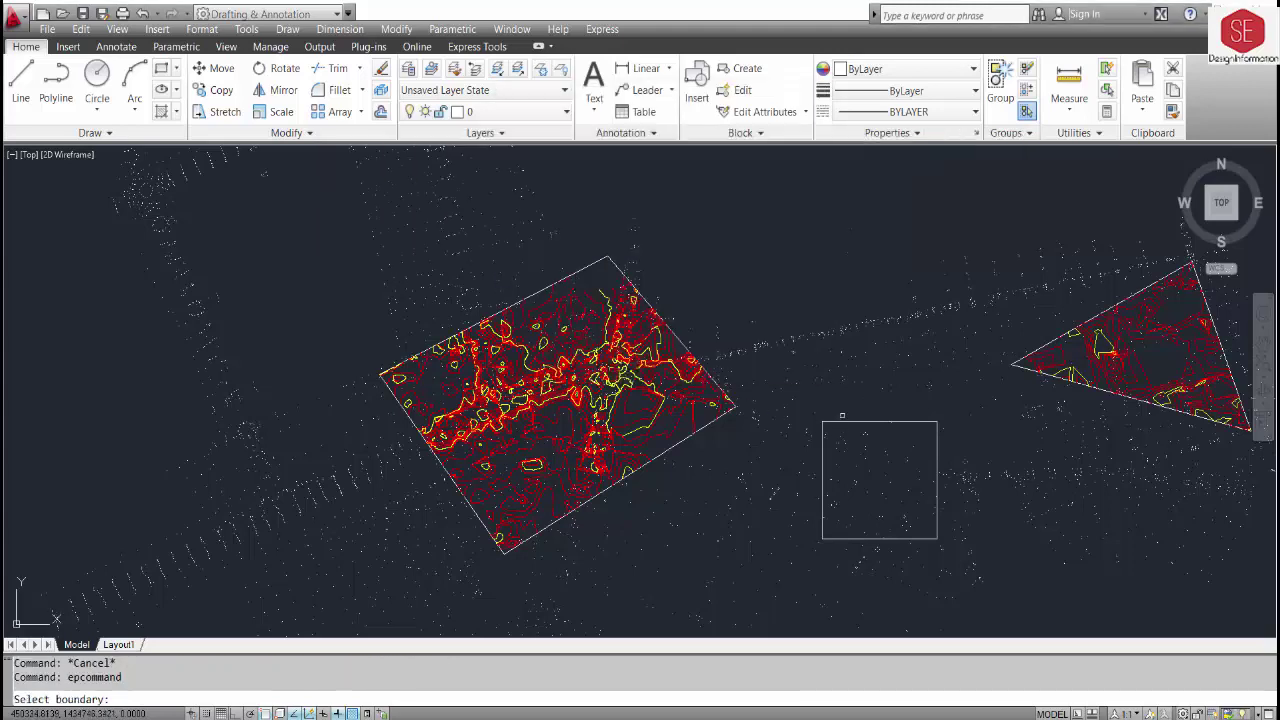
pyautogui.click(843, 421)
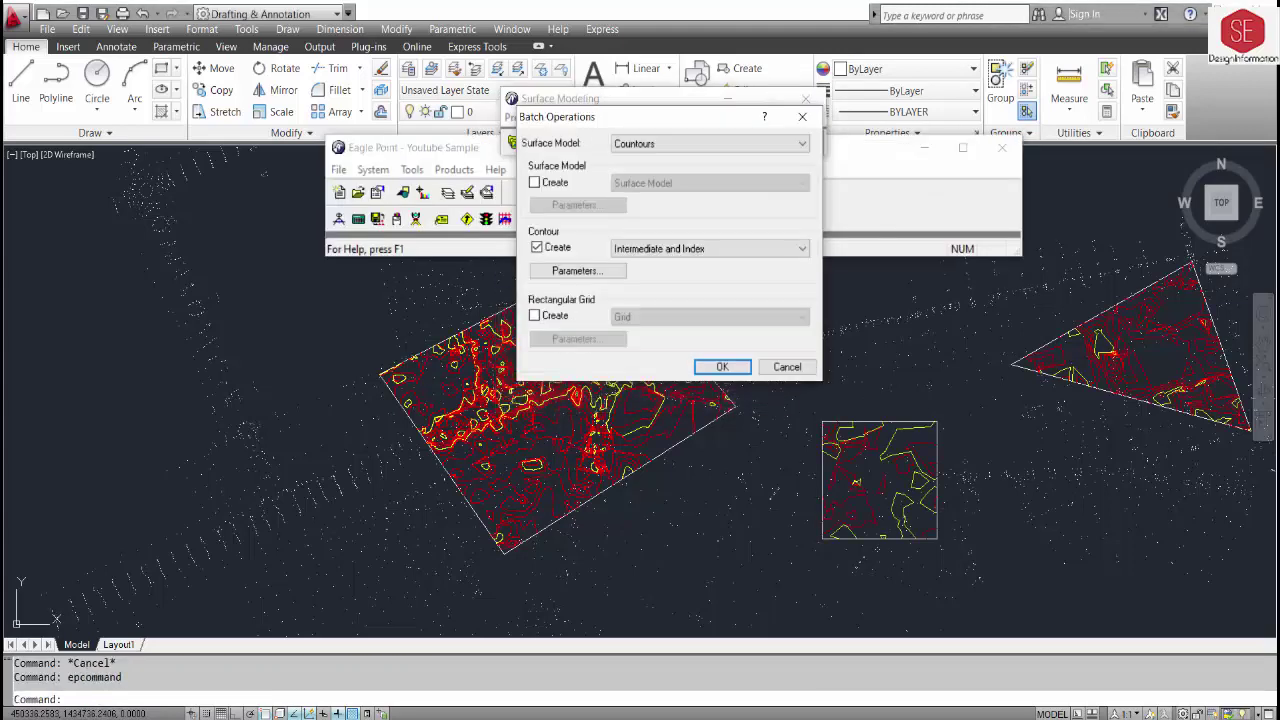
pyautogui.click(787, 367)
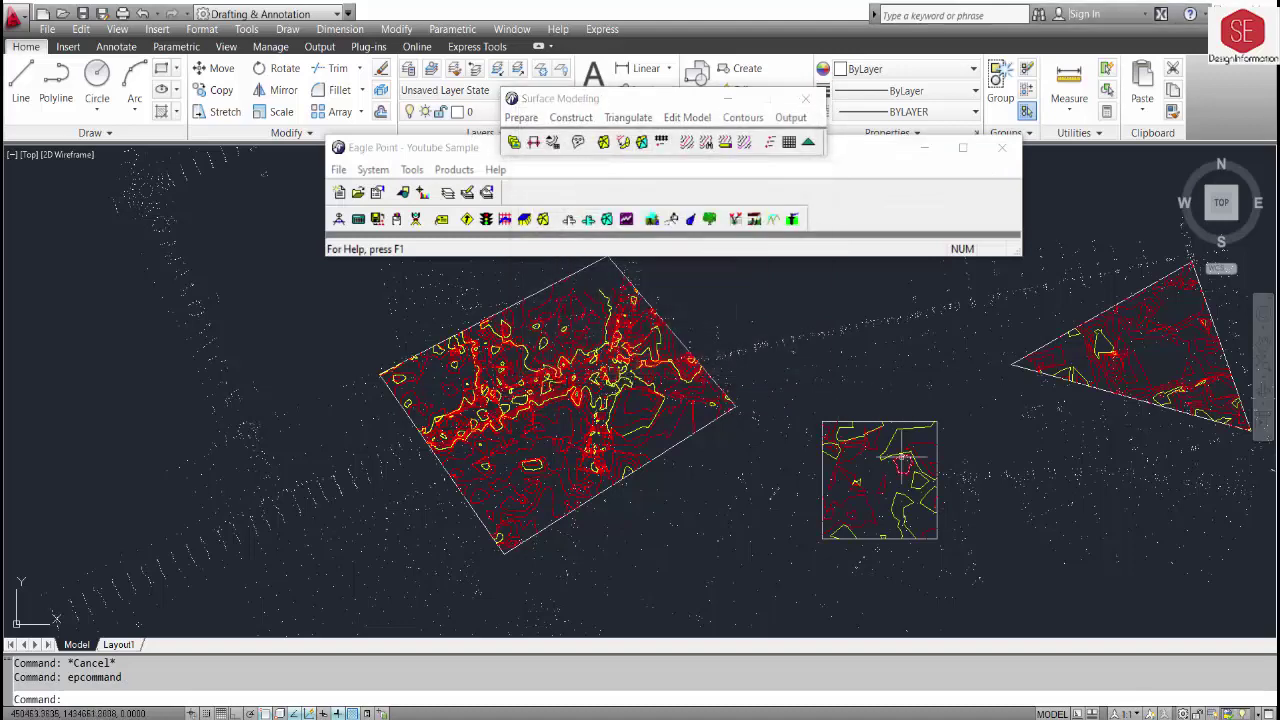
pyautogui.scroll(-2, 880, 410)
pyautogui.moveTo(640, 414); pyautogui.dragTo(809, 455, button='middle')
pyautogui.scroll(-2, 807, 455)
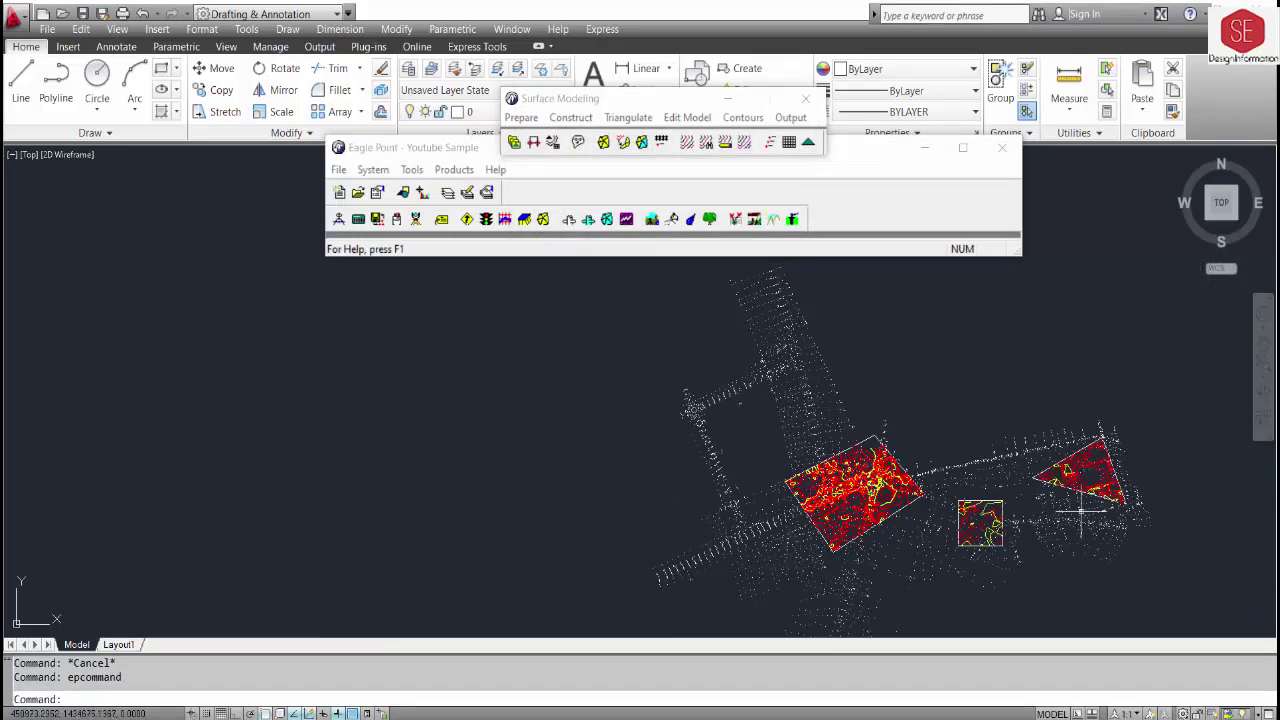
pyautogui.scroll(2, 812, 366)
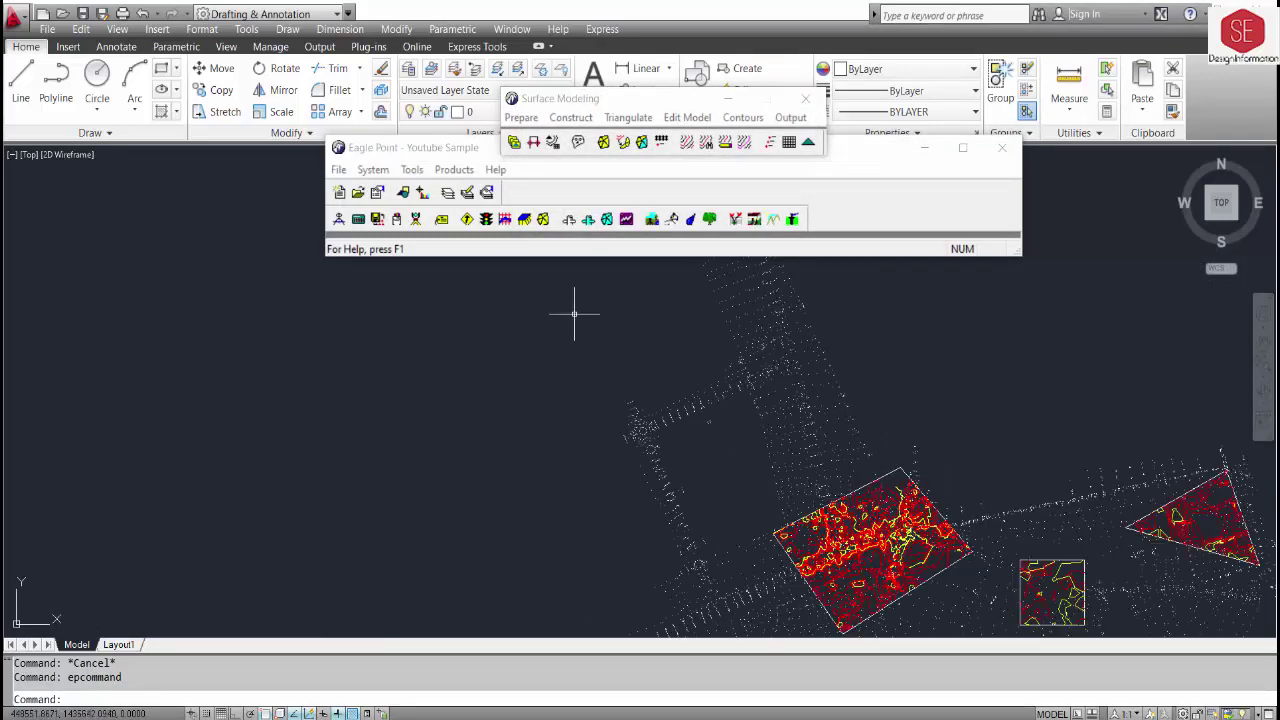
# Draw a tall narrow rectangular boundary over the uncontoured points
pyautogui.click(161, 68)
pyautogui.click(795, 317)
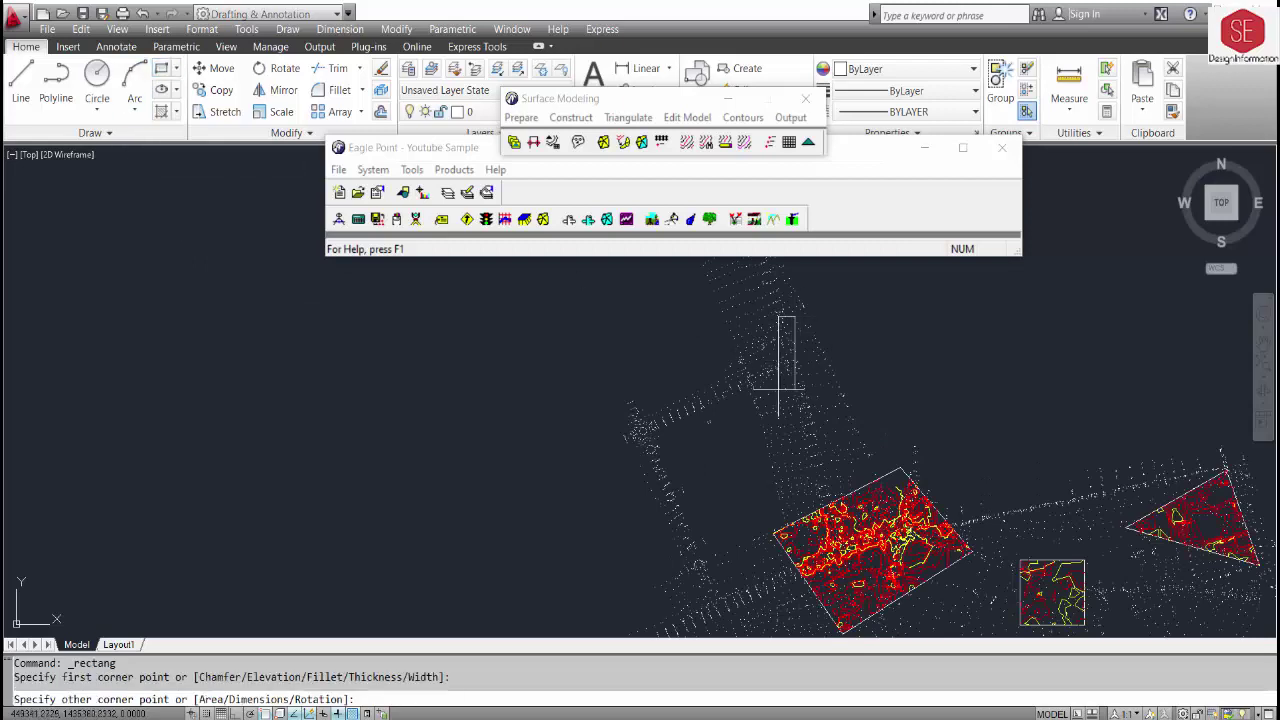
pyautogui.click(764, 429)
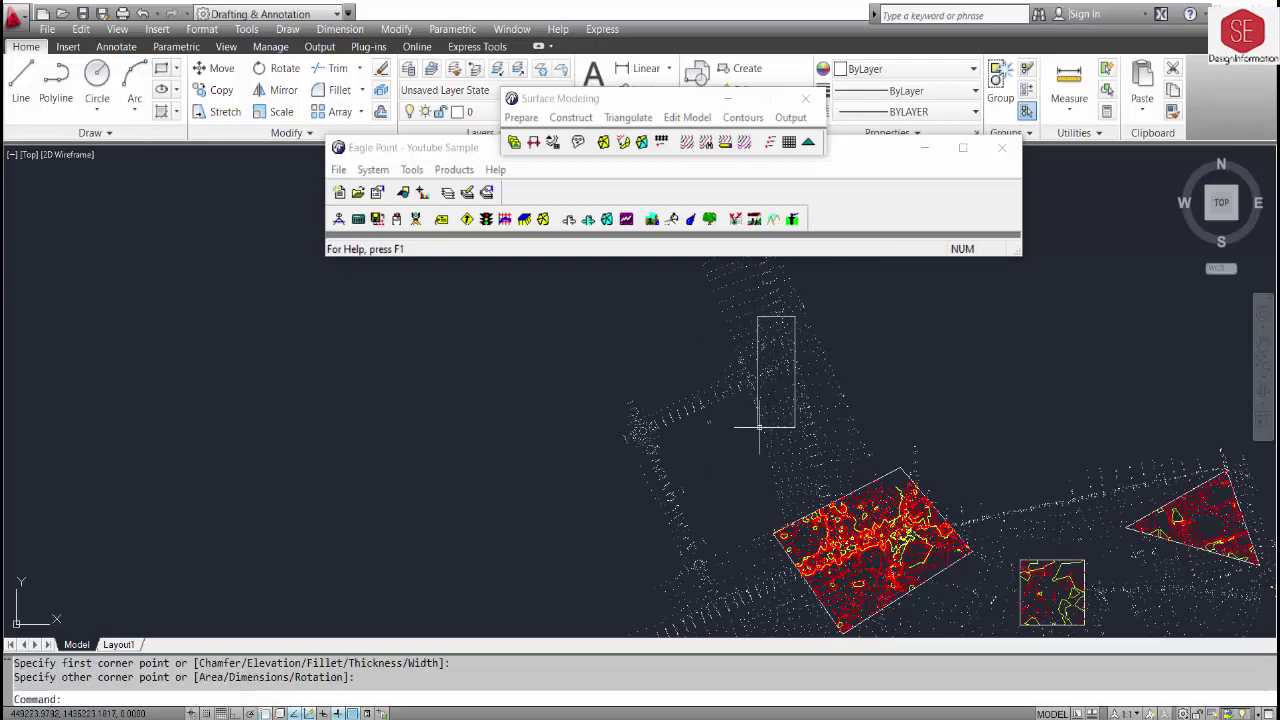
pyautogui.scroll(1, 789, 371)
pyautogui.scroll(-2, 789, 371)
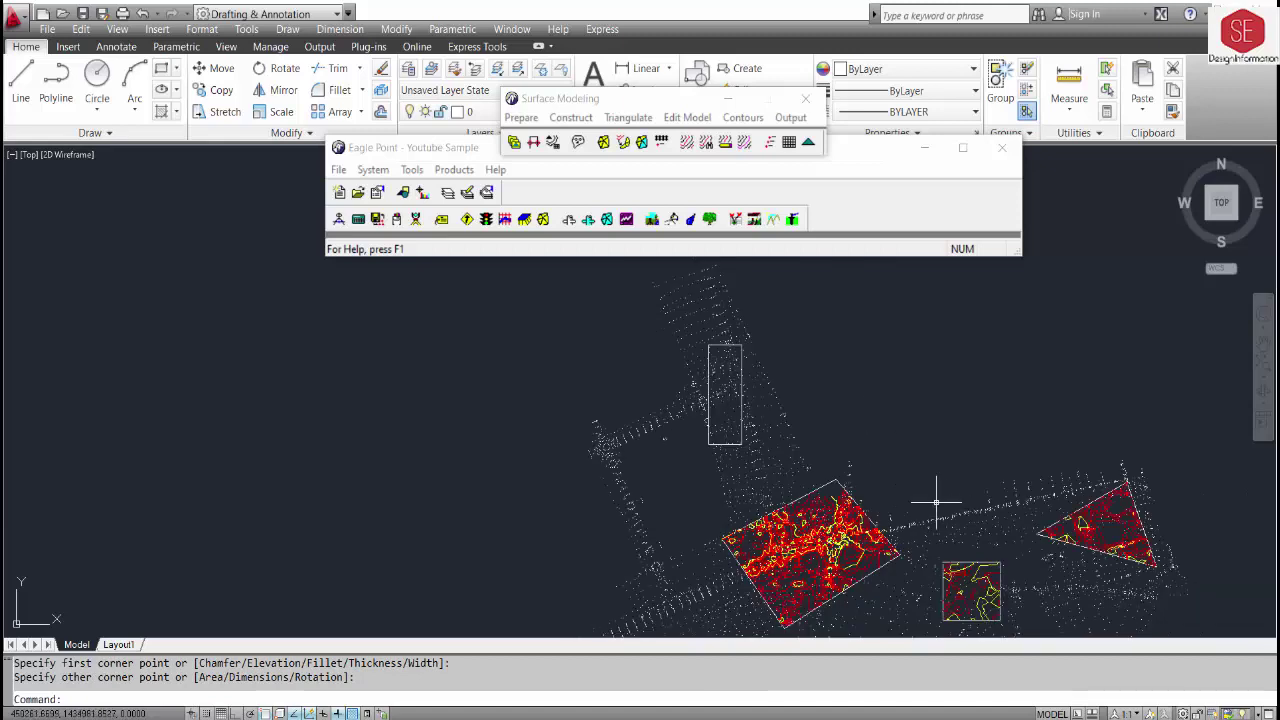
pyautogui.click(521, 117)
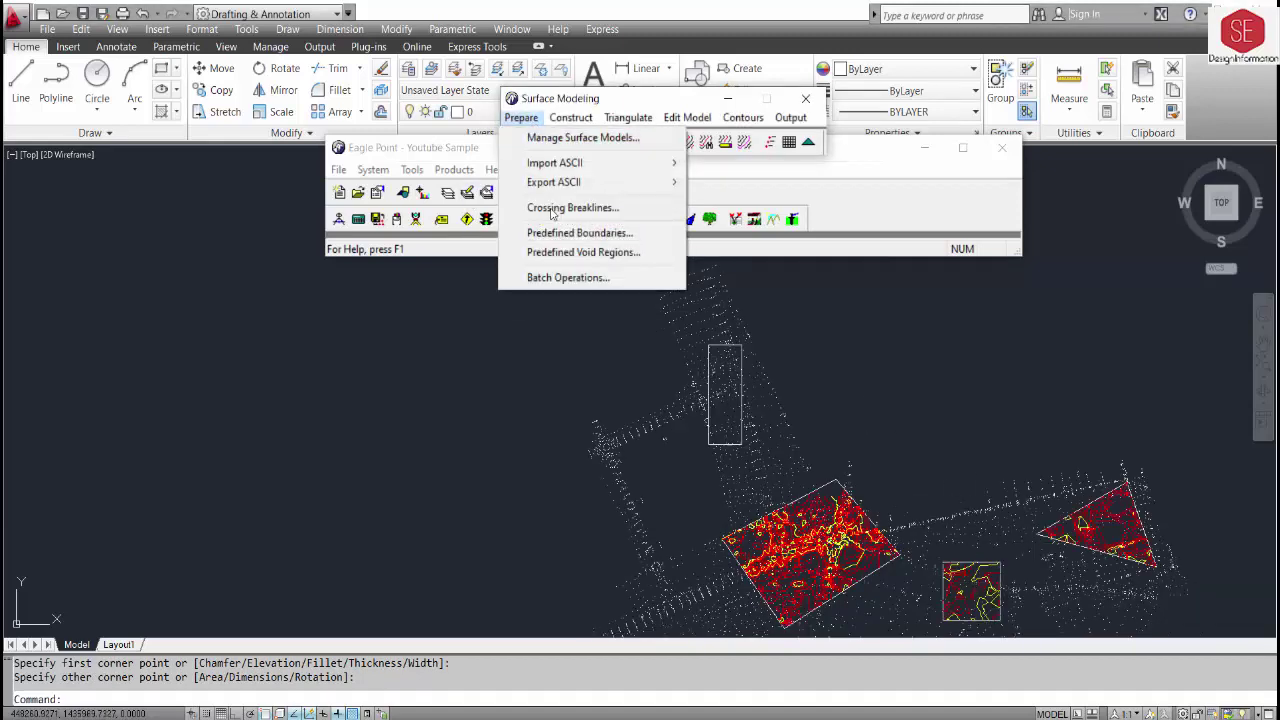
# Set the batch contour intervals to 0.15 intermediate and 0.75 index
pyautogui.click(572, 277)
pyautogui.click(575, 273)
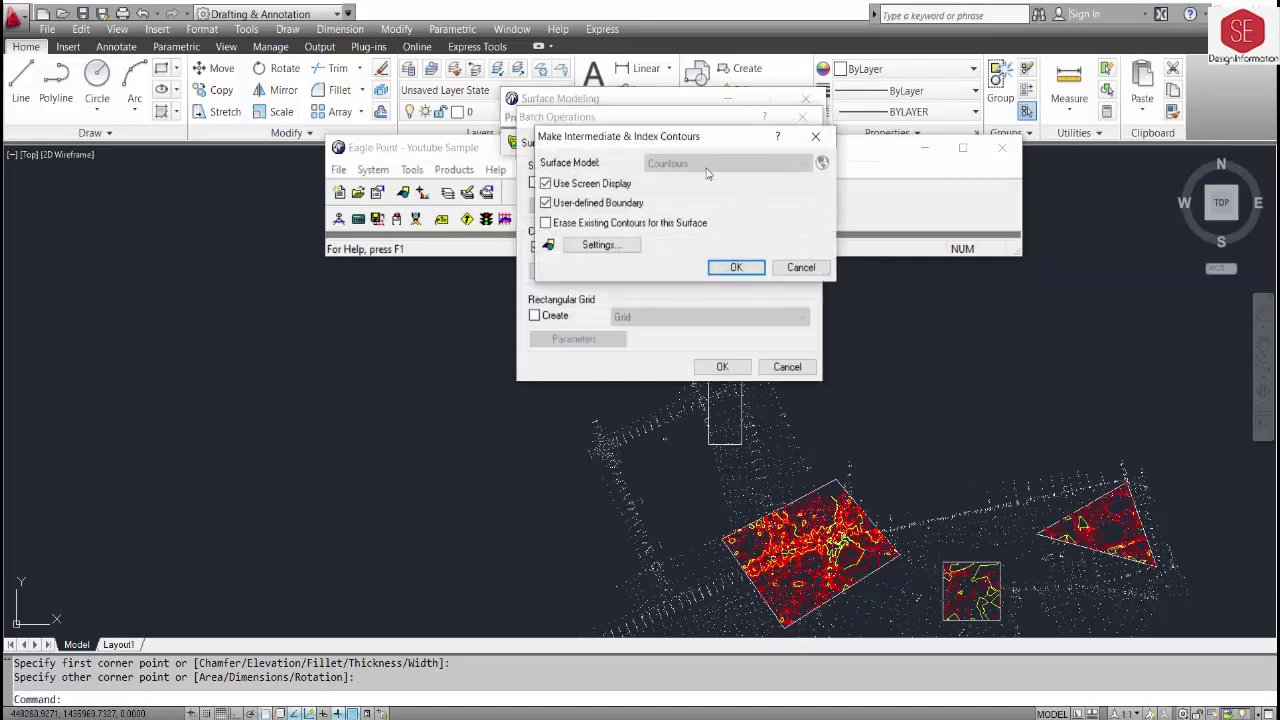
pyautogui.click(598, 245)
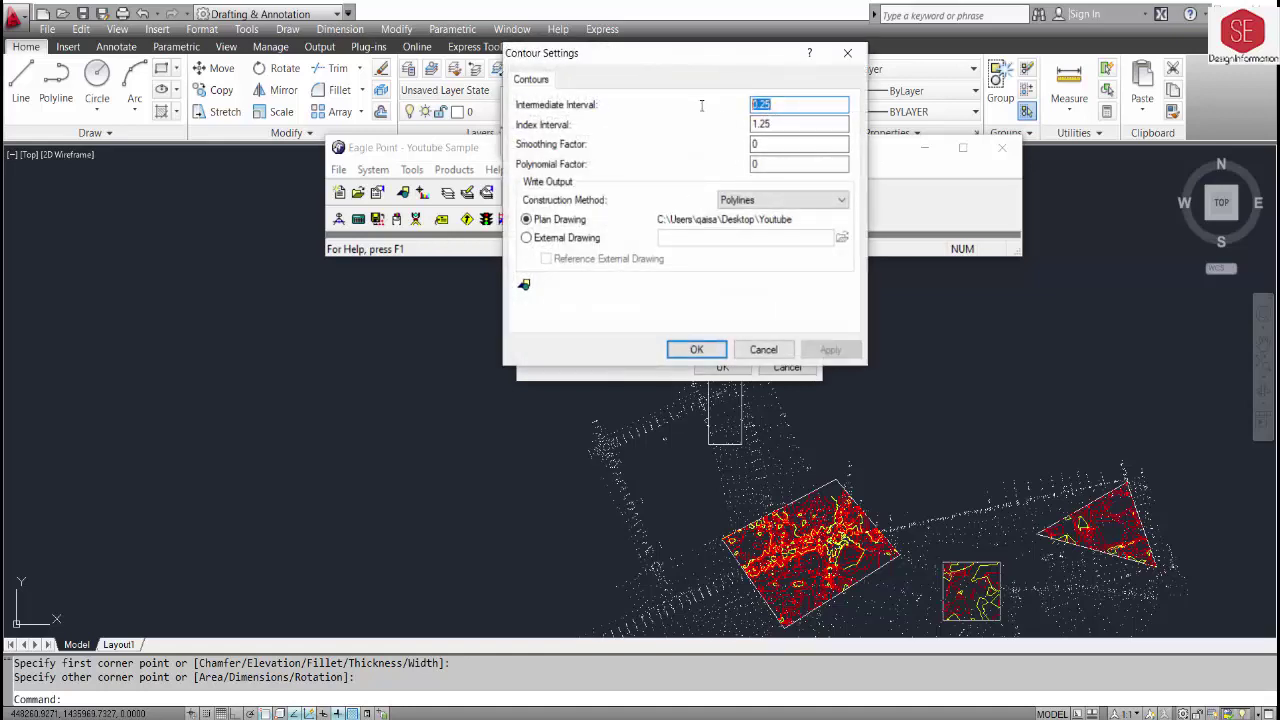
pyautogui.write('.1')
pyautogui.press('Tab')
pyautogui.press('Tab')
pyautogui.press('Tab')
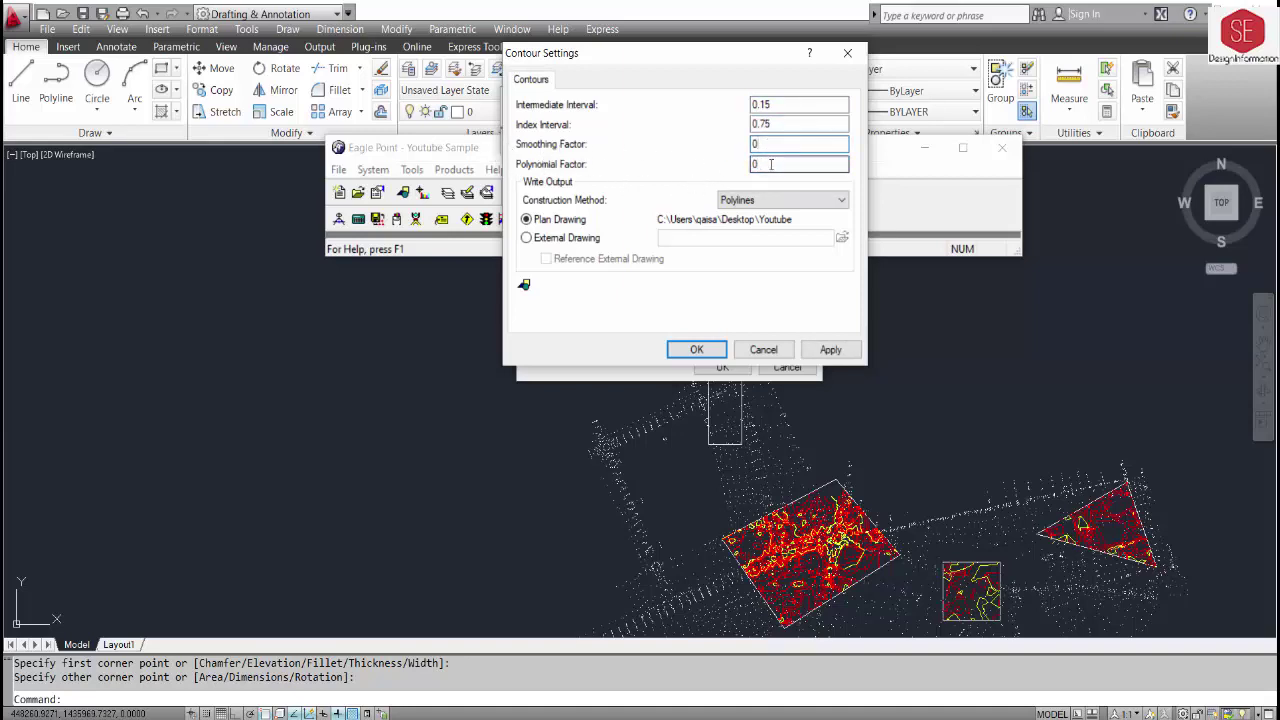
pyautogui.click(697, 349)
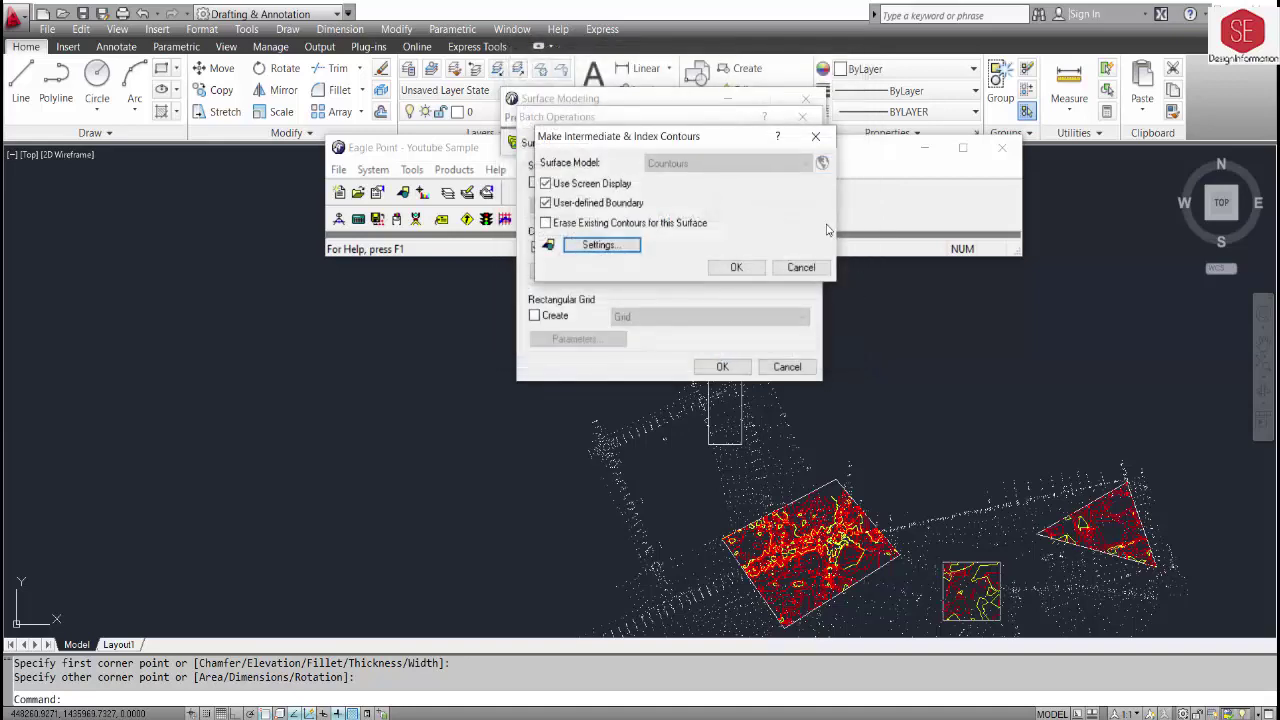
pyautogui.click(745, 267)
# Run the contouring with the tall rectangle as boundary, then close Batch Operations
pyautogui.click(742, 367)
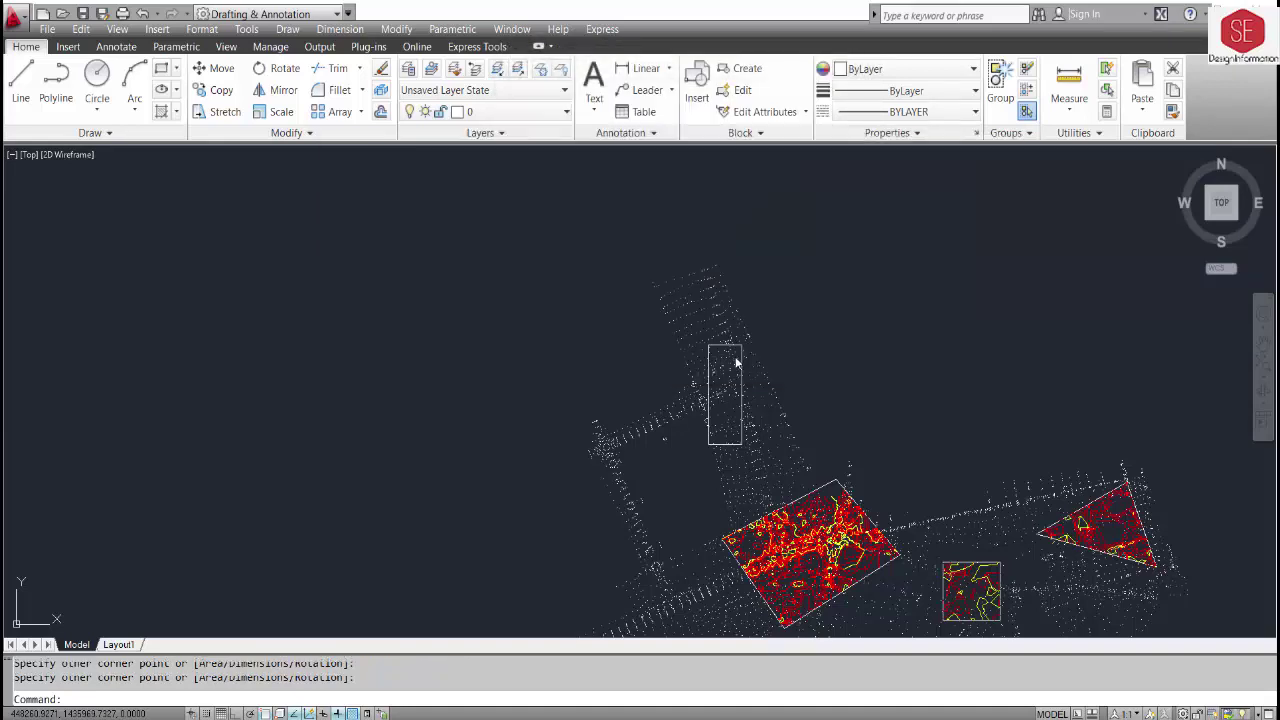
pyautogui.click(733, 345)
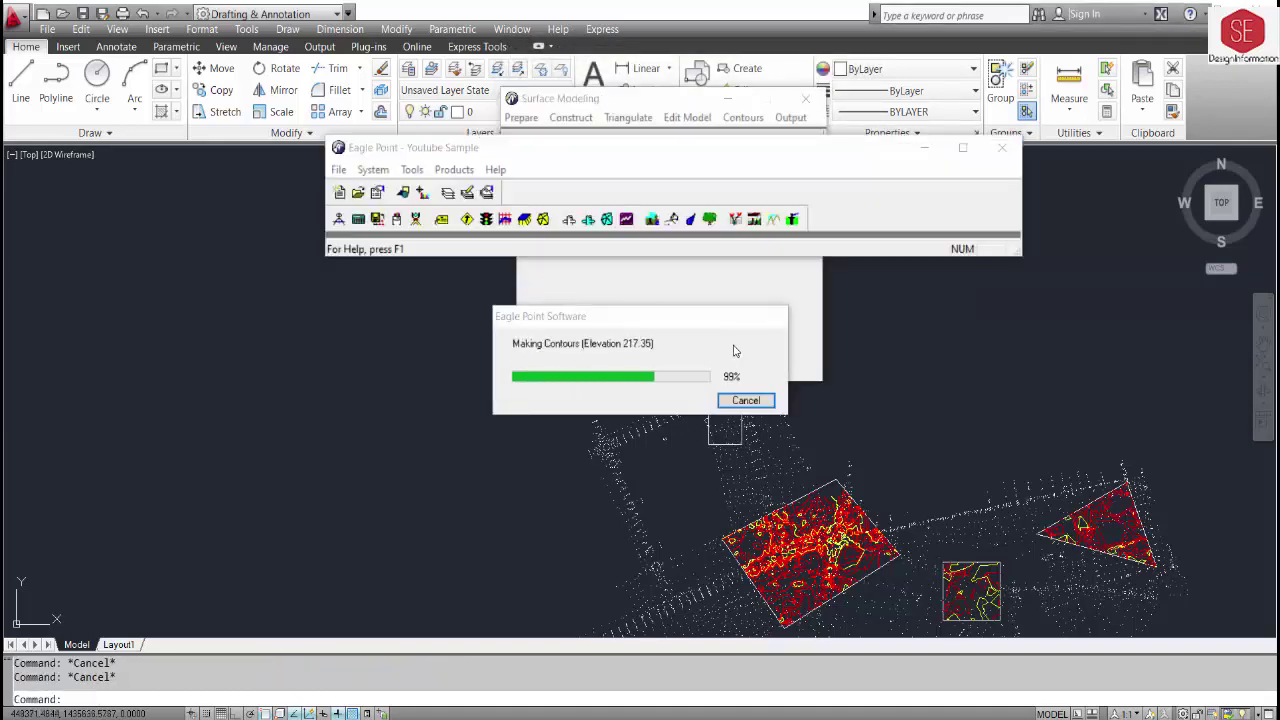
pyautogui.click(806, 372)
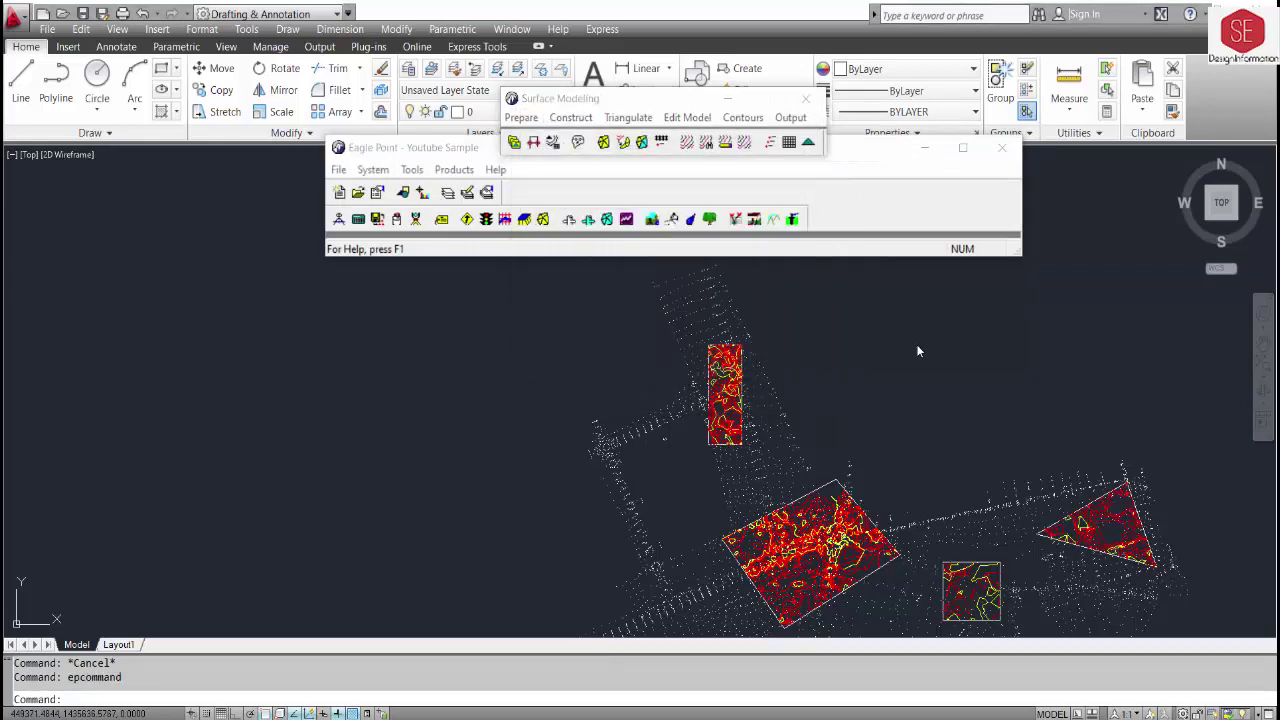
pyautogui.scroll(-3, 880, 330)
pyautogui.scroll(2, 940, 430)
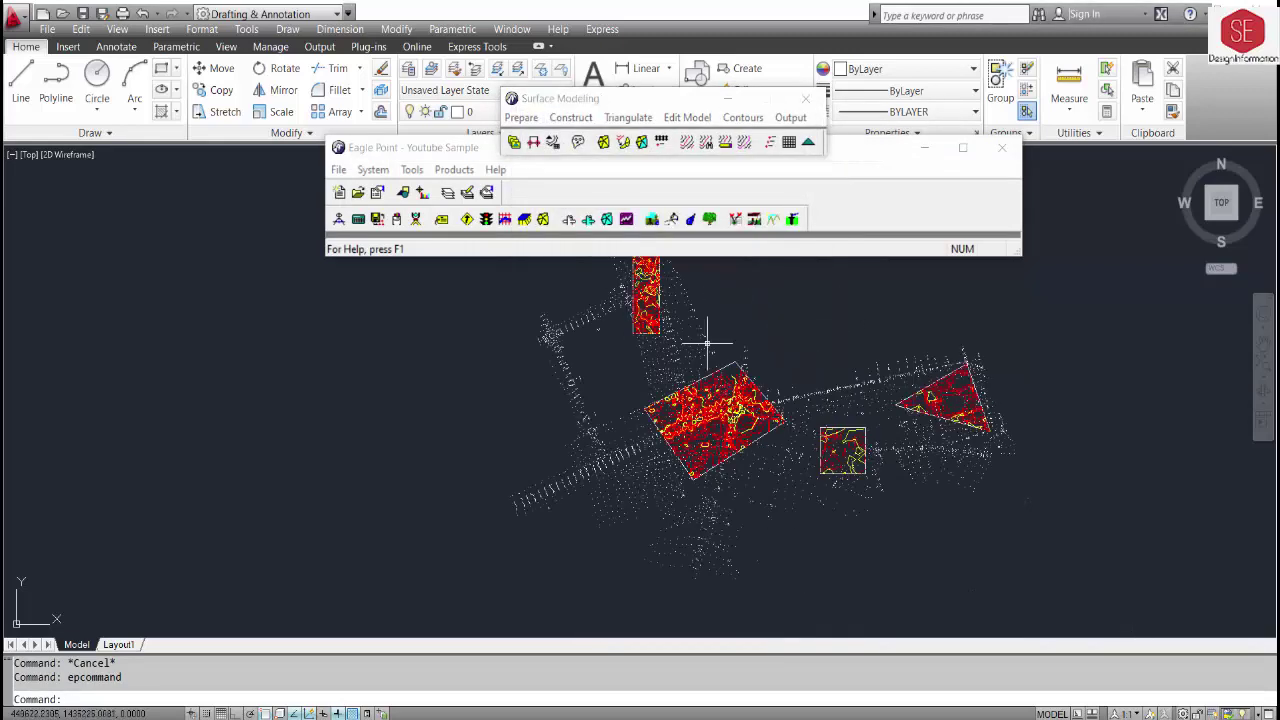
pyautogui.scroll(2, 671, 379)
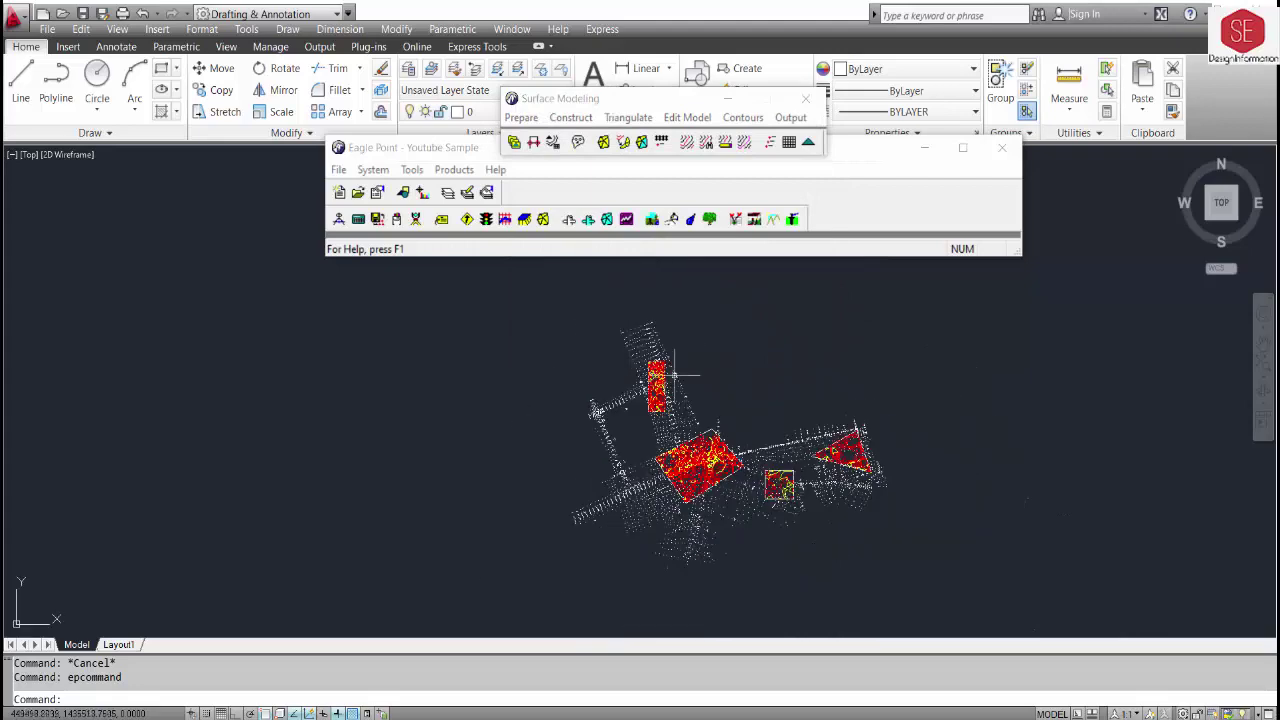
pyautogui.scroll(2, 671, 379)
pyautogui.scroll(-2, 647, 367)
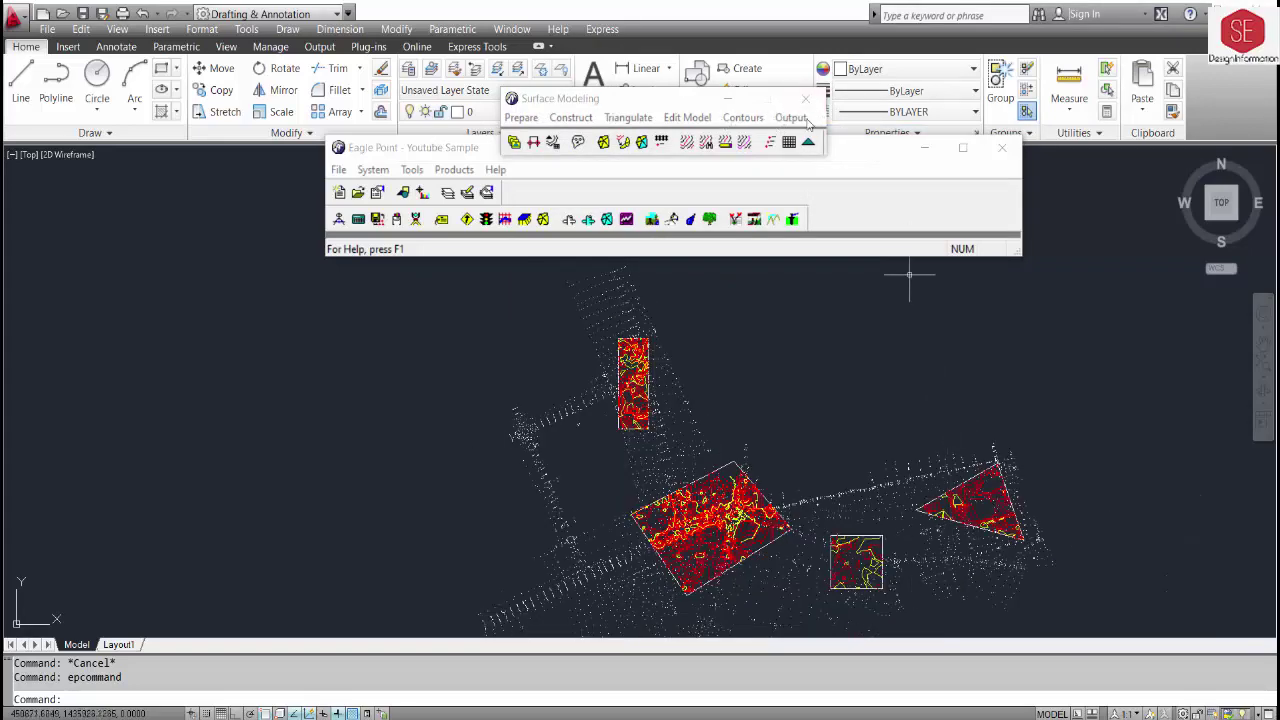
# Annotate the boundary areas' contours at interval 100 using crossing selections, then close Annotate
pyautogui.click(737, 121)
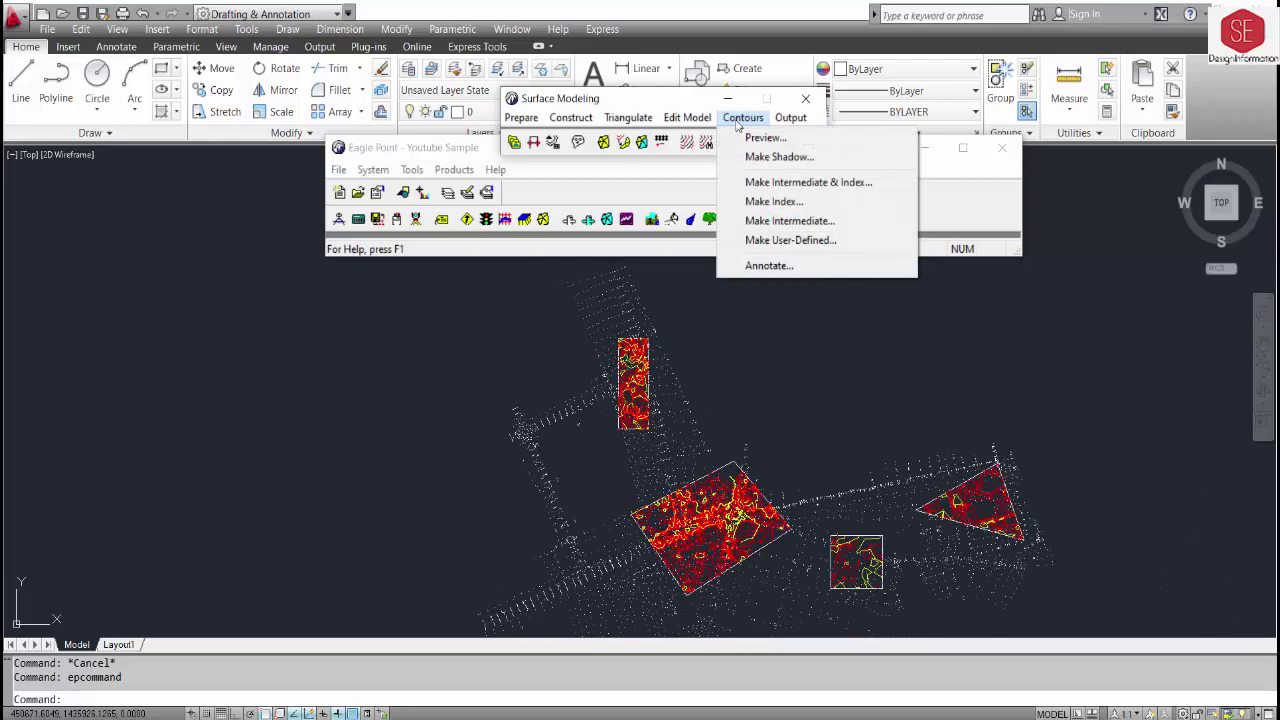
pyautogui.click(775, 266)
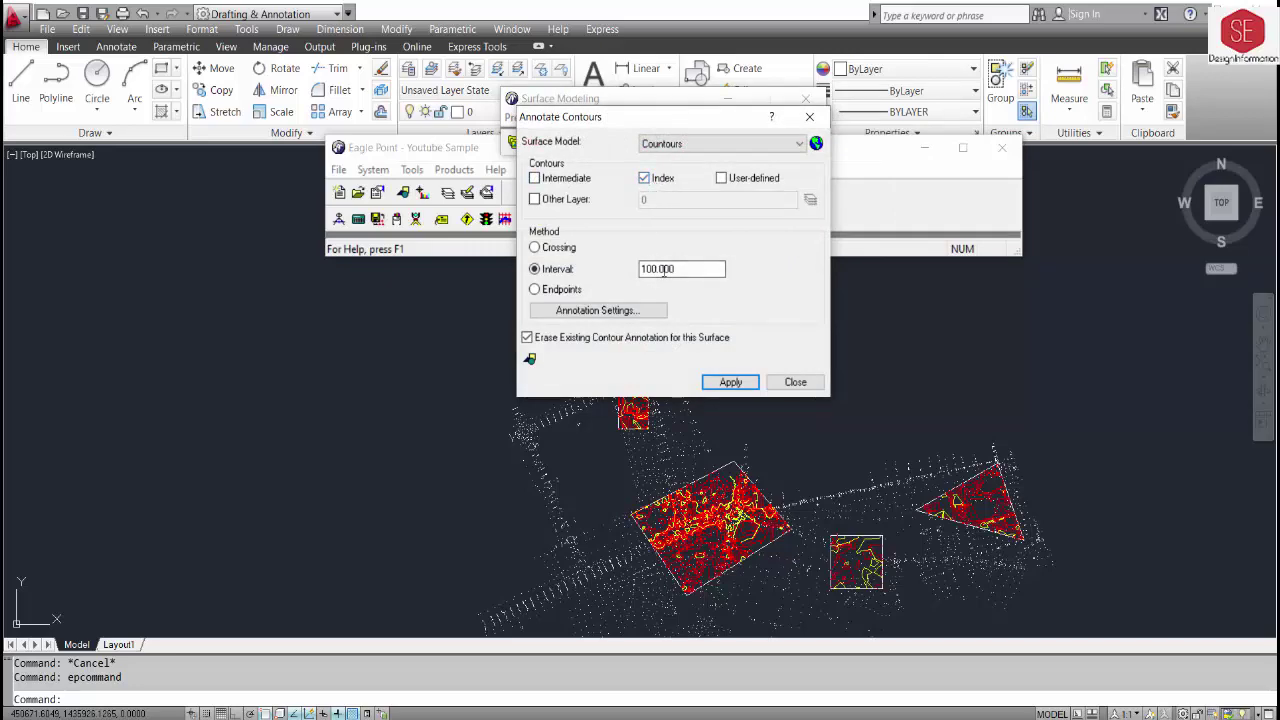
pyautogui.click(722, 386)
pyautogui.moveTo(909, 273); pyautogui.dragTo(462, 510)
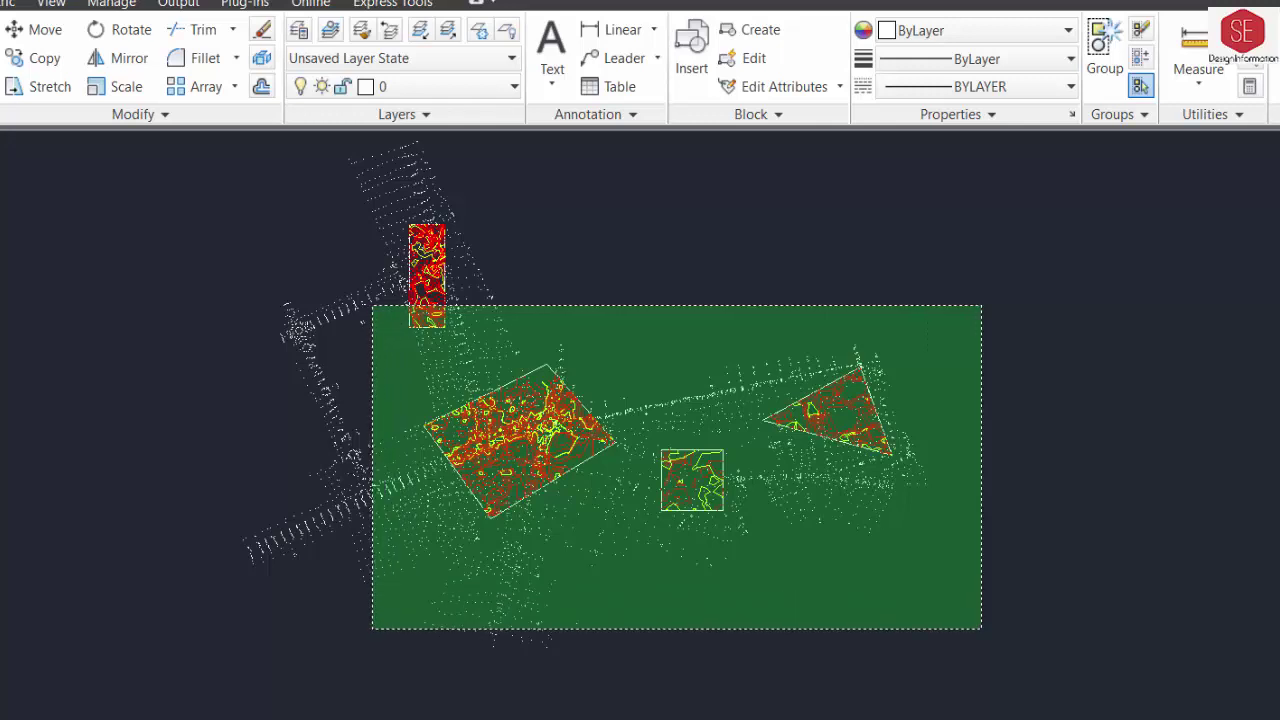
pyautogui.click(372, 628)
pyautogui.moveTo(574, 197); pyautogui.dragTo(277, 404)
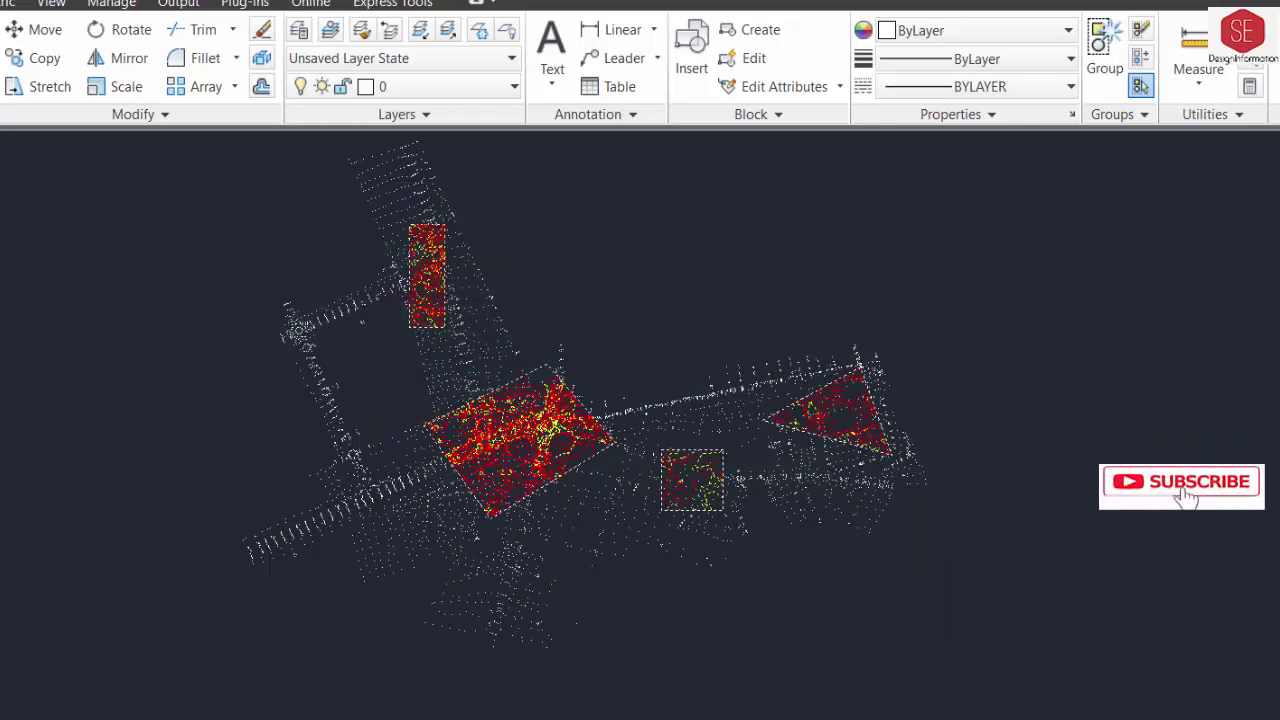
pyautogui.press('Return')
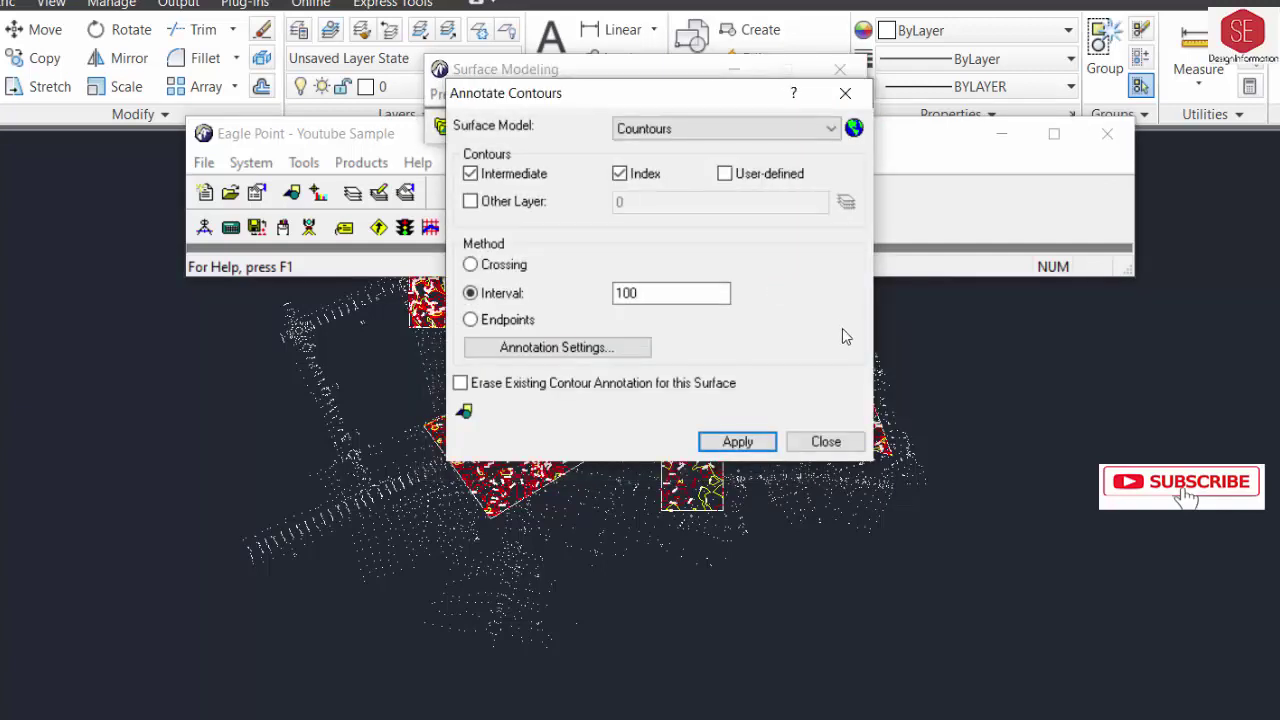
pyautogui.click(826, 441)
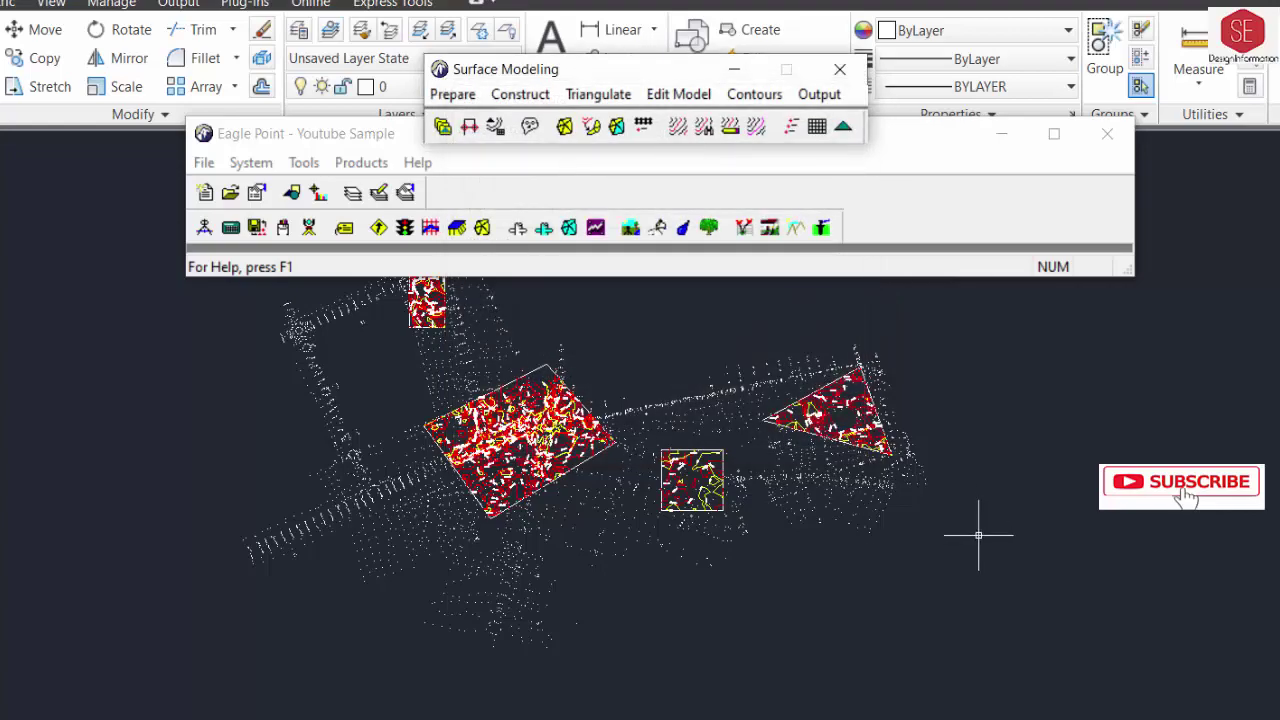
pyautogui.scroll(5, 676, 362)
pyautogui.scroll(-3, 757, 451)
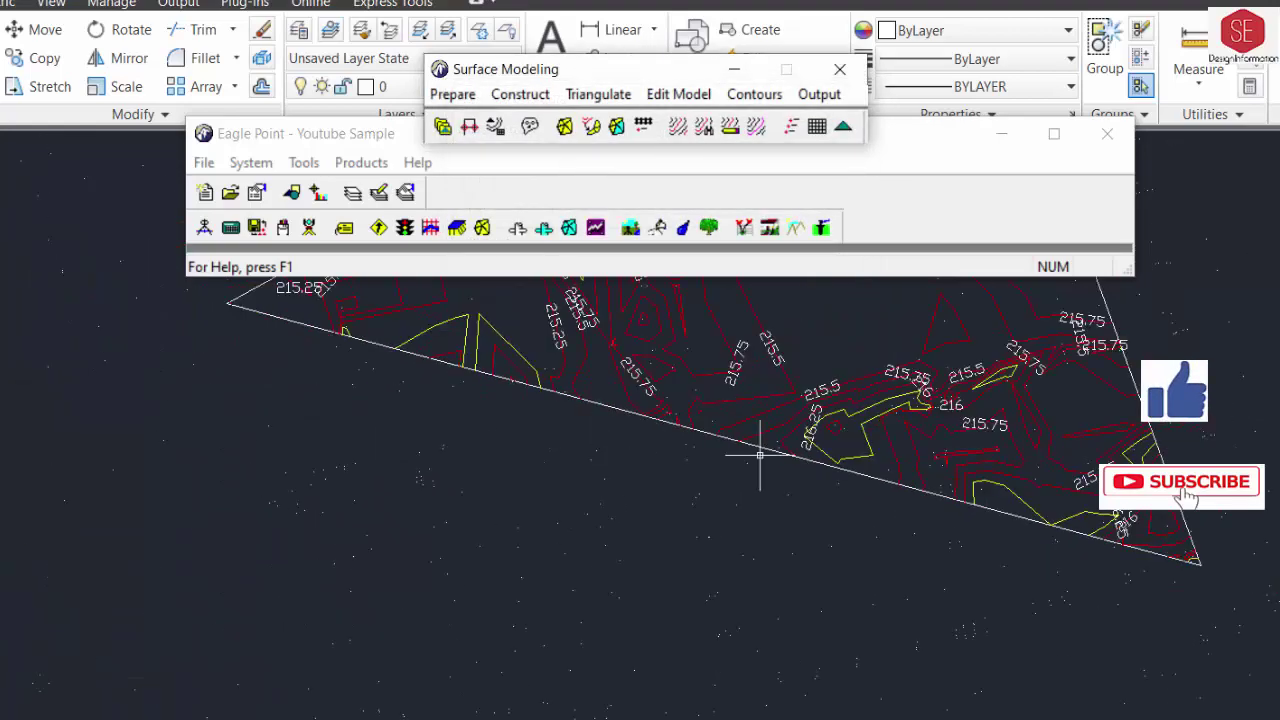
pyautogui.scroll(-2, 223, 586)
pyautogui.scroll(3, 223, 586)
pyautogui.scroll(2, 538, 447)
pyautogui.scroll(-3, 538, 447)
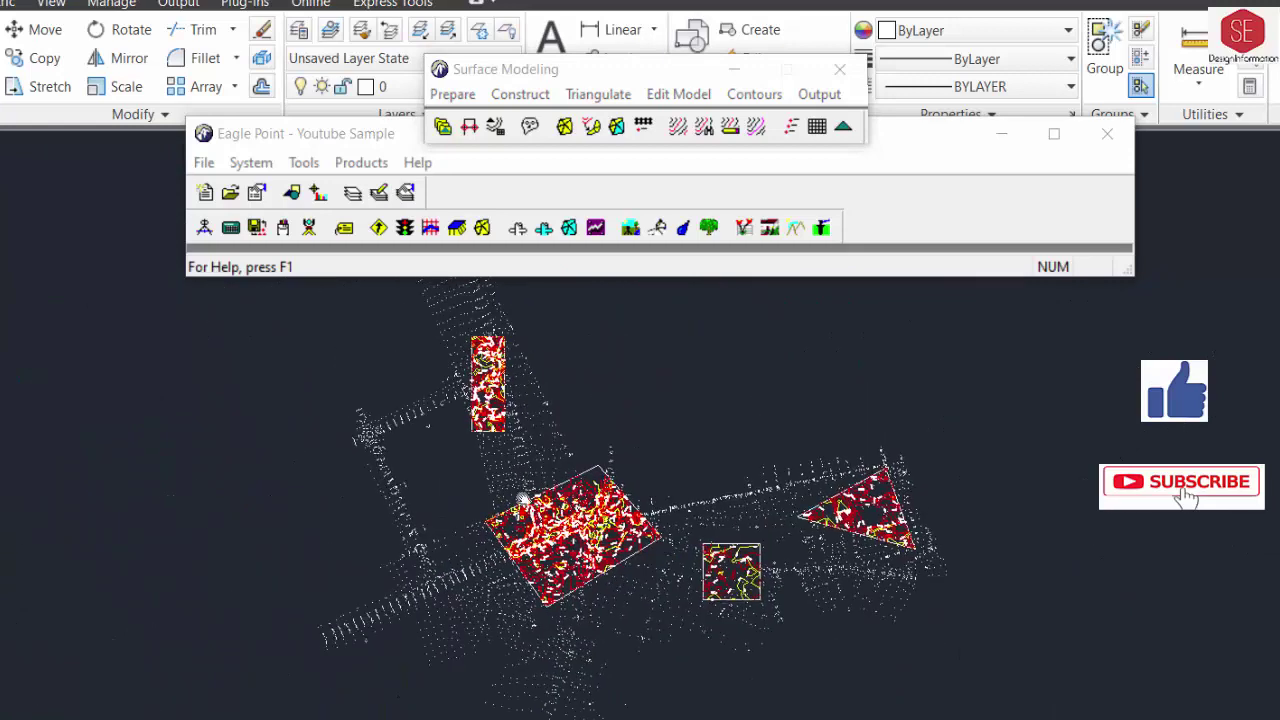
pyautogui.scroll(3, 491, 363)
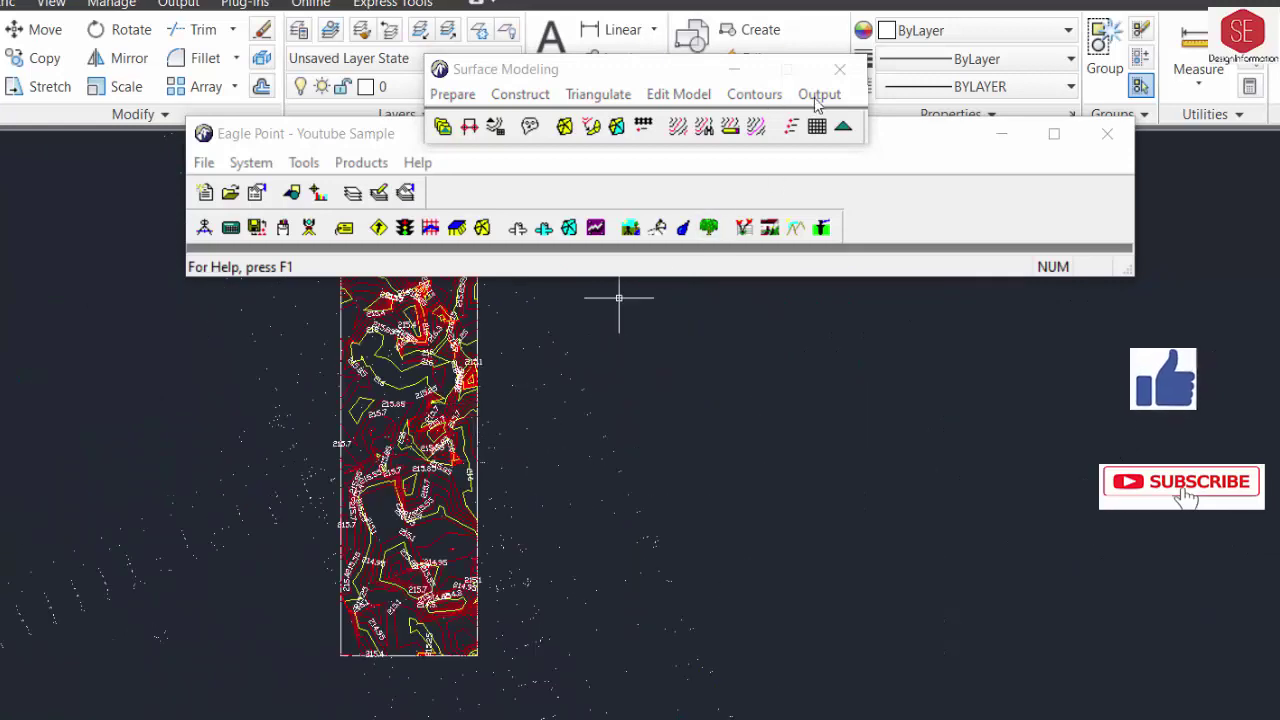
# Reopen contour annotation and change the interval to 75
pyautogui.click(757, 97)
pyautogui.click(803, 286)
pyautogui.doubleClick(700, 292)
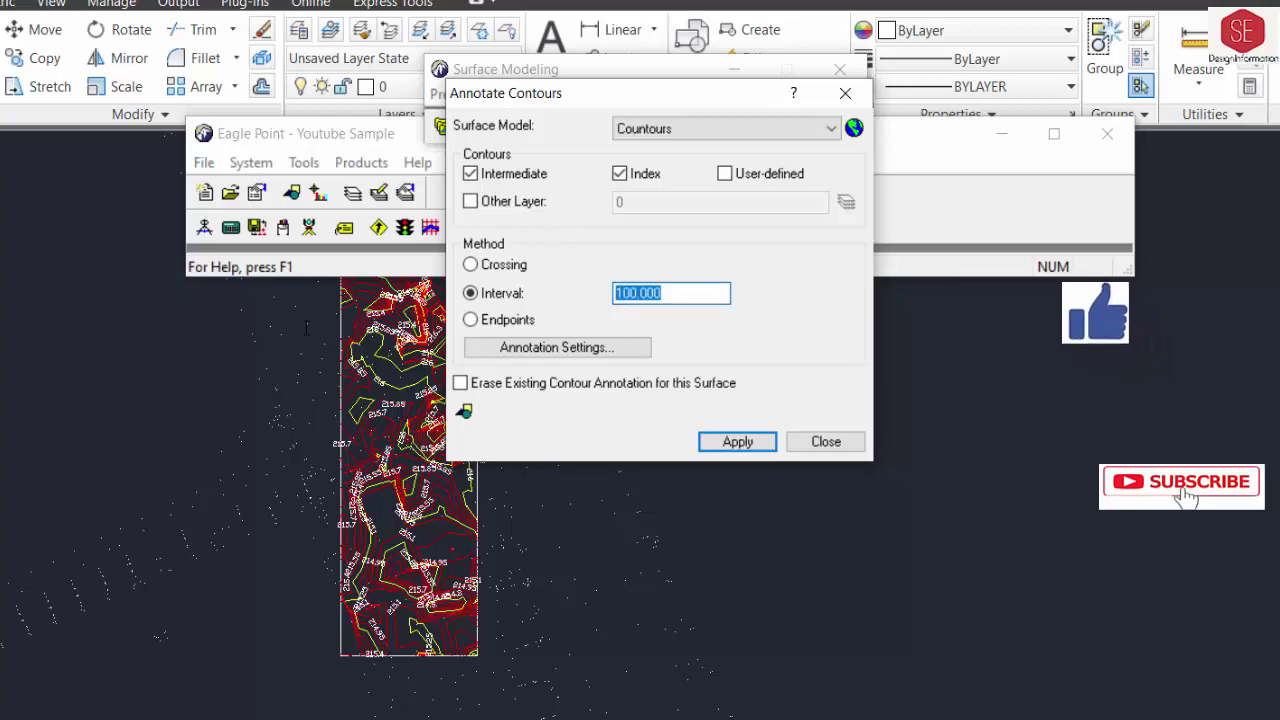
pyautogui.write('75')
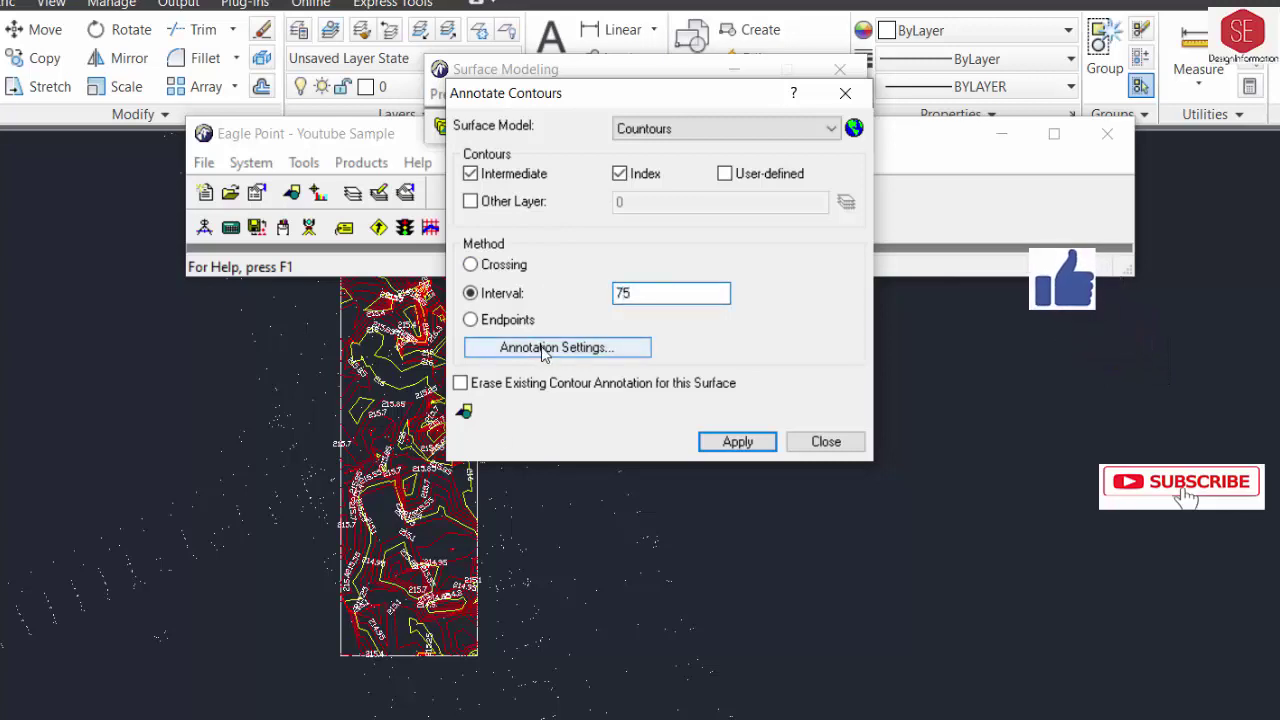
# Place labels Above with 25% text height displacement, erase existing annotations, and apply
pyautogui.click(545, 348)
pyautogui.click(485, 294)
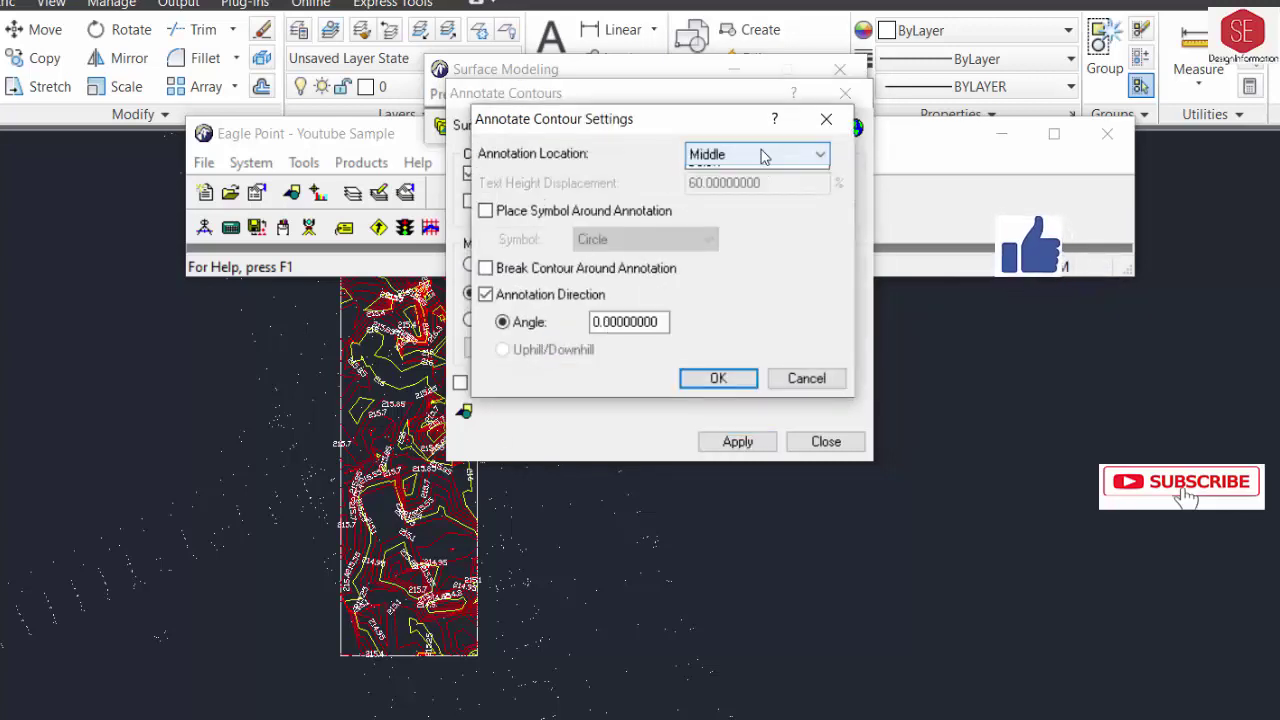
pyautogui.click(766, 155)
pyautogui.click(737, 172)
pyautogui.click(783, 183)
pyautogui.doubleClick(783, 183)
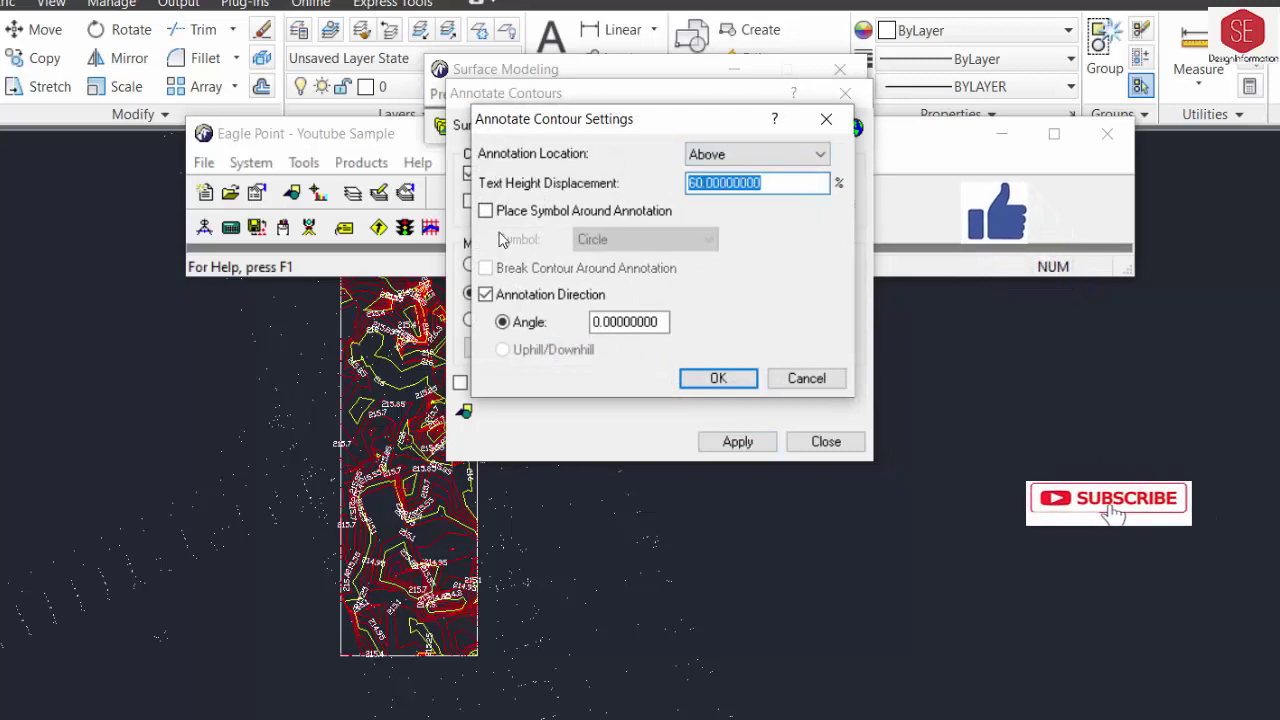
pyautogui.write('25')
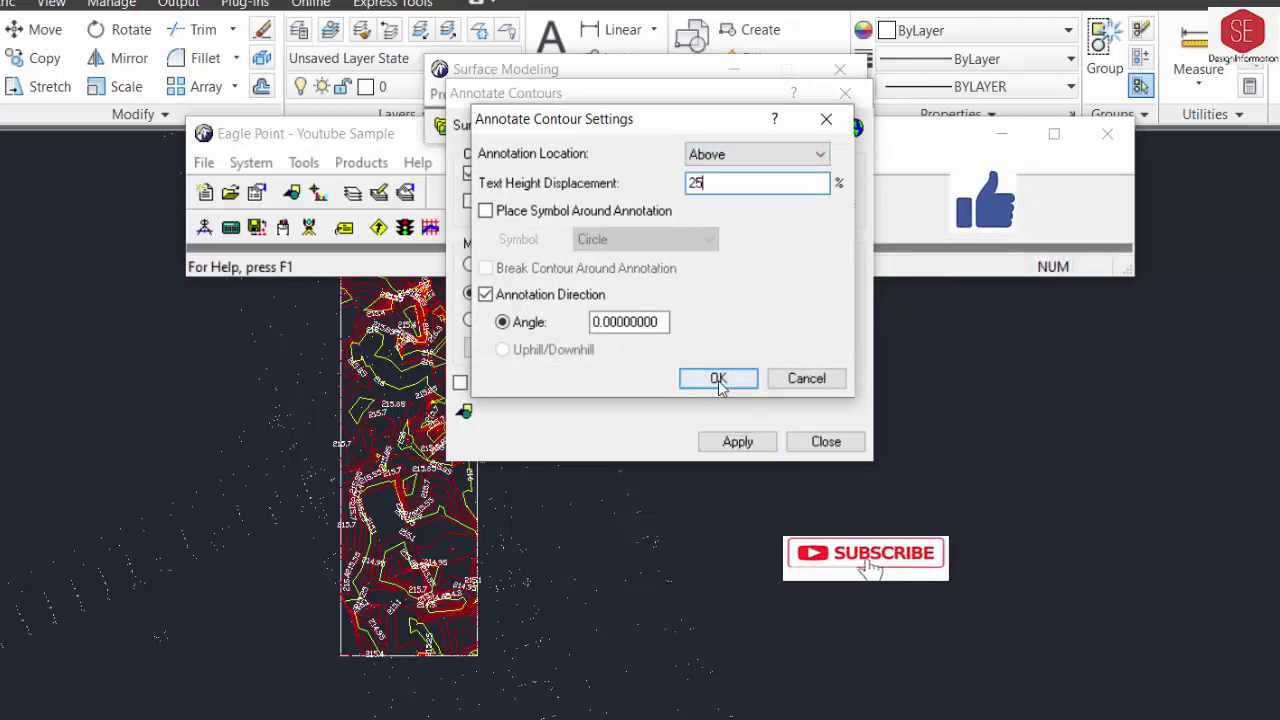
pyautogui.click(718, 378)
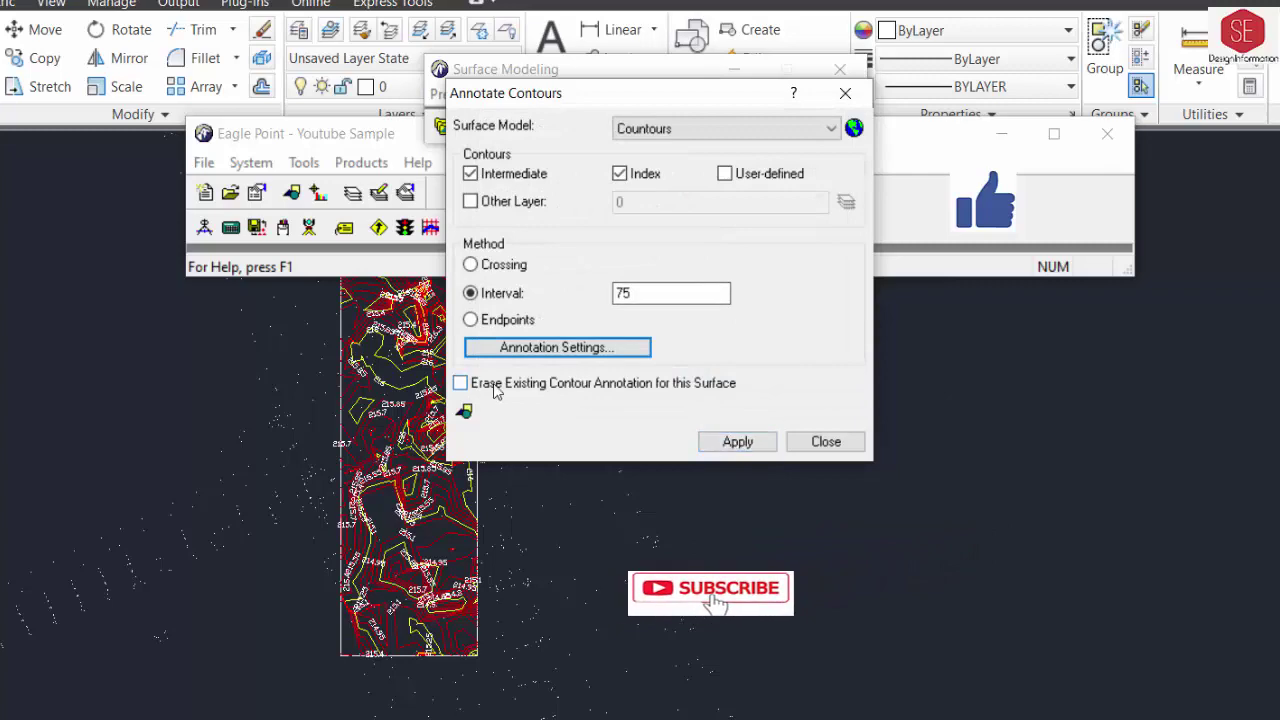
pyautogui.click(460, 383)
pyautogui.click(737, 442)
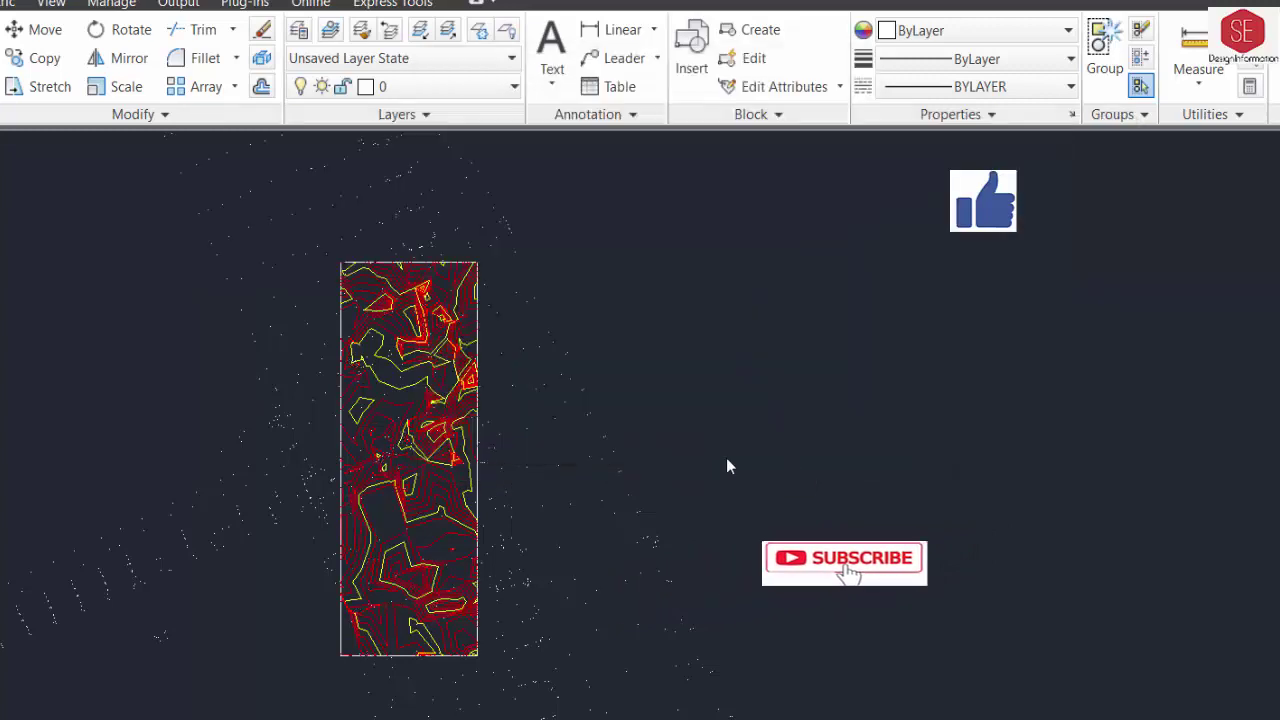
# Select the triangle's contours to draw the new labels, then zoom around the result
pyautogui.click(1096, 320)
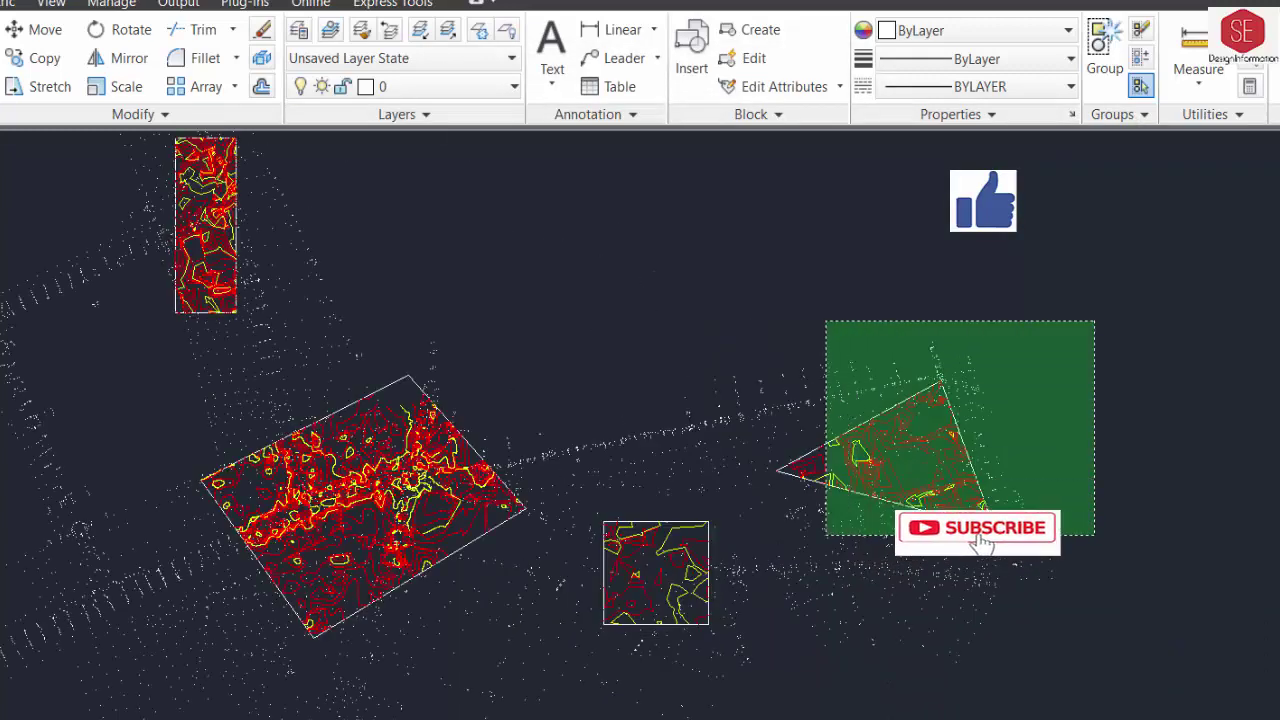
pyautogui.click(750, 583)
pyautogui.press('Return')
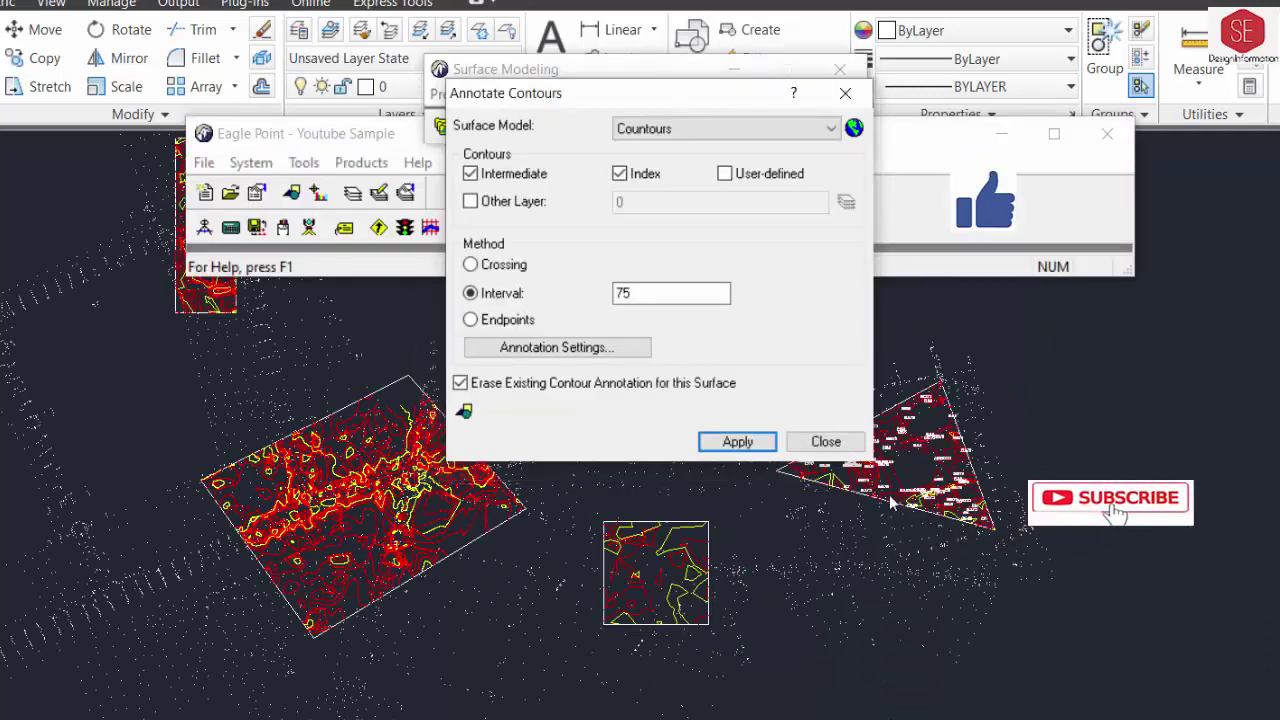
pyautogui.scroll(3, 963, 499)
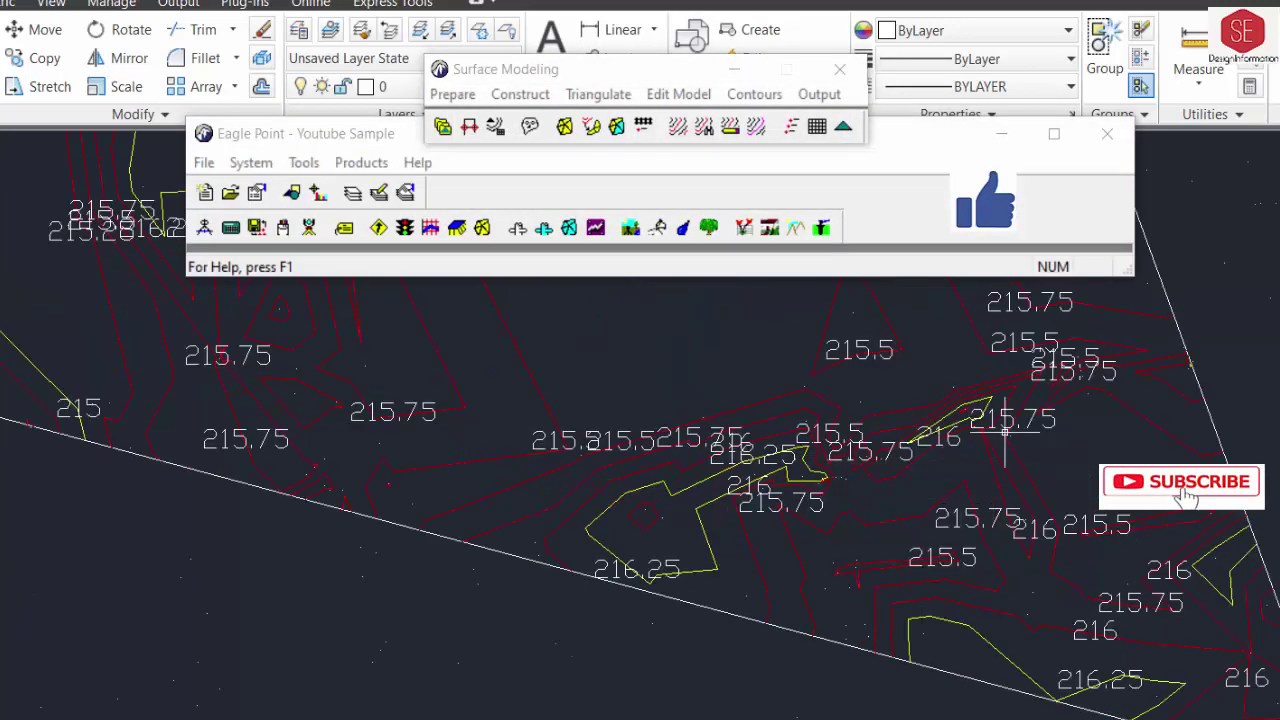
pyautogui.scroll(-5, 943, 530)
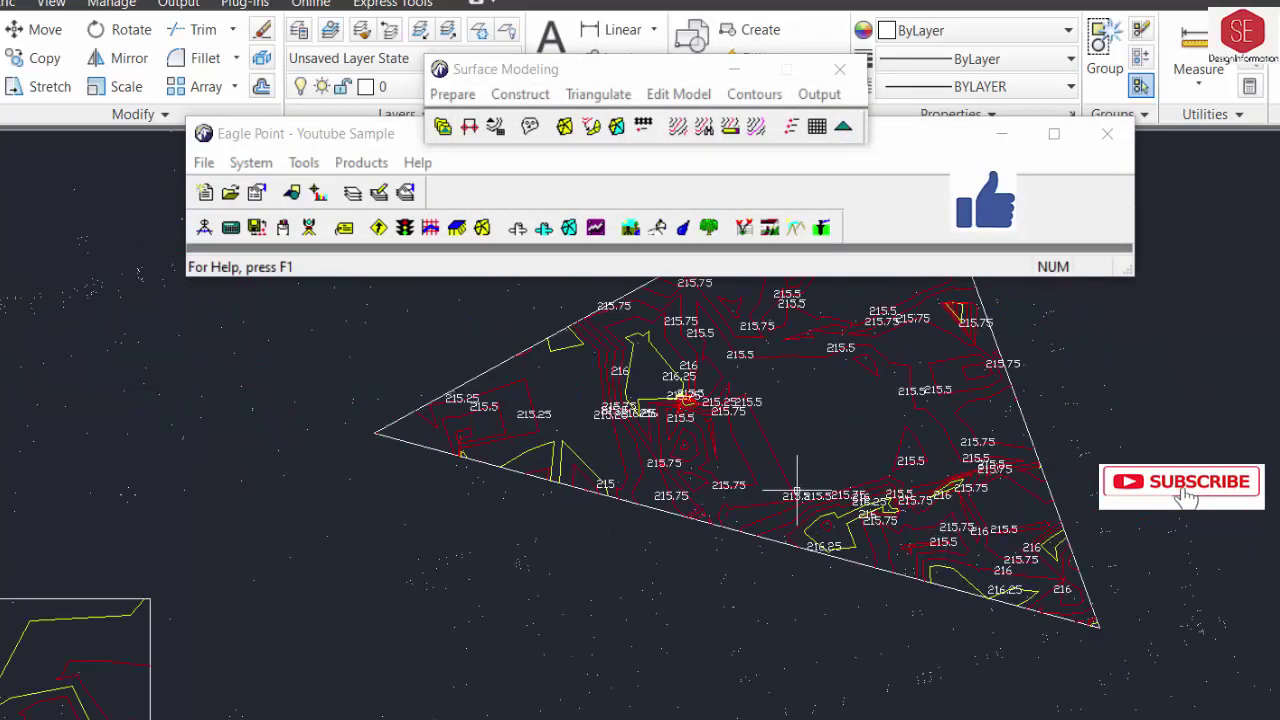
pyautogui.scroll(-2, 1100, 480)
pyautogui.scroll(-2, 900, 500)
pyautogui.scroll(2, 857, 514)
# Annotate the square's contours at interval 50 while keeping existing labels
pyautogui.click(754, 94)
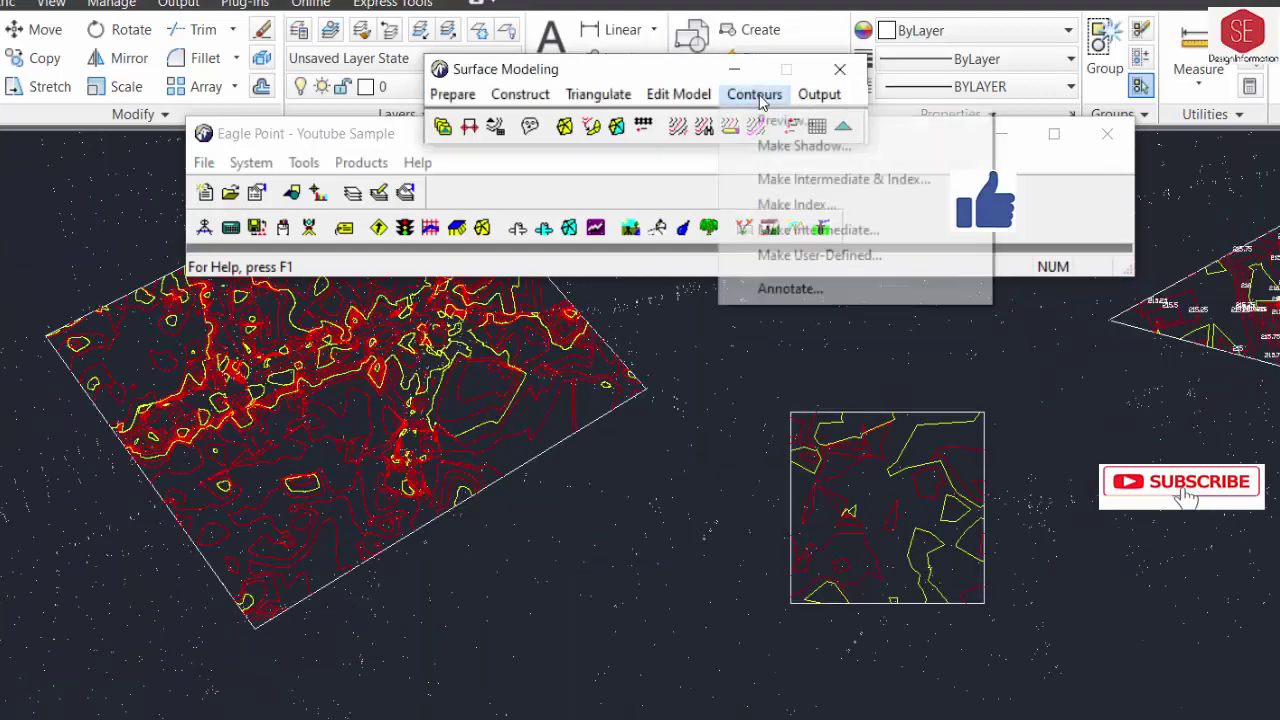
pyautogui.click(778, 287)
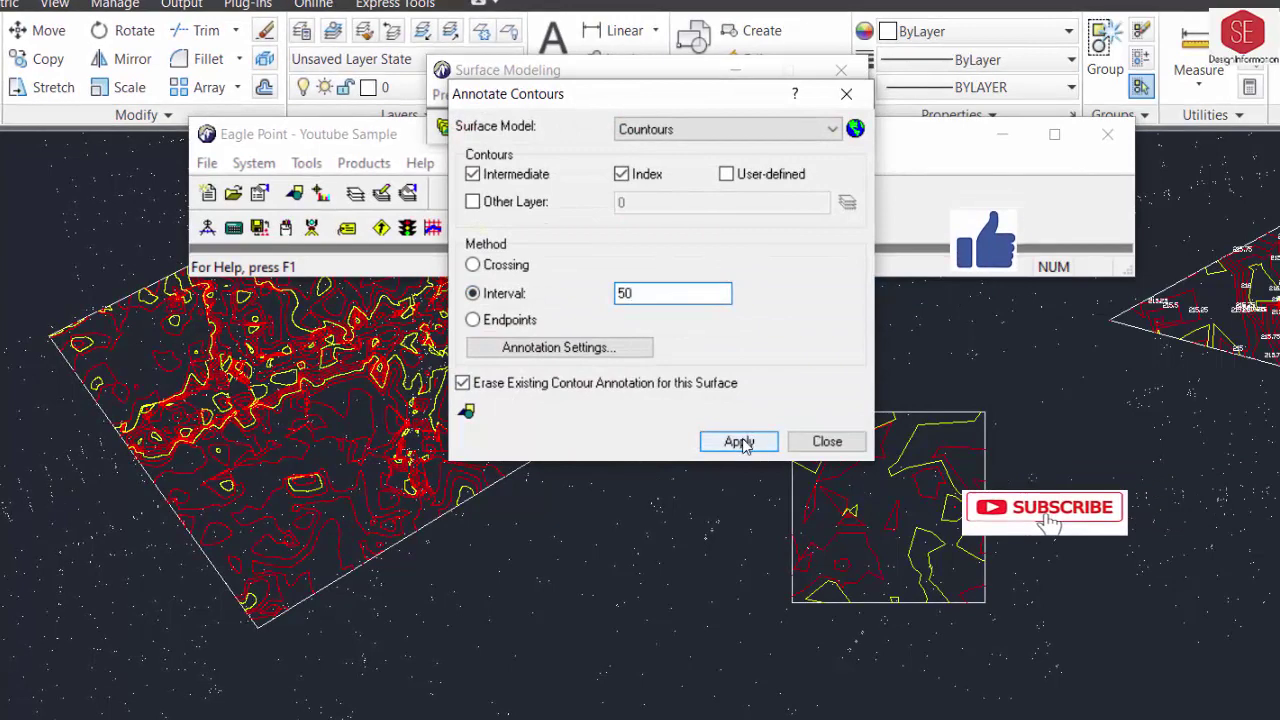
pyautogui.click(531, 383)
pyautogui.click(739, 441)
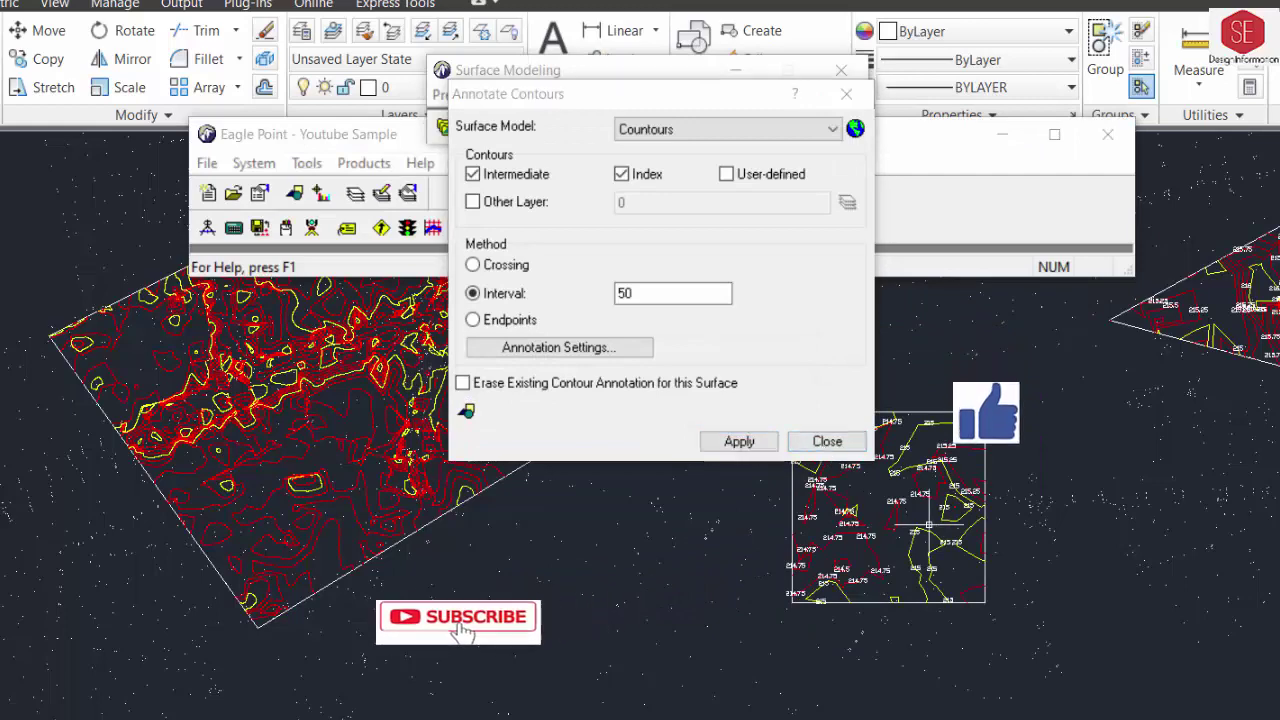
pyautogui.scroll(5, 925, 537)
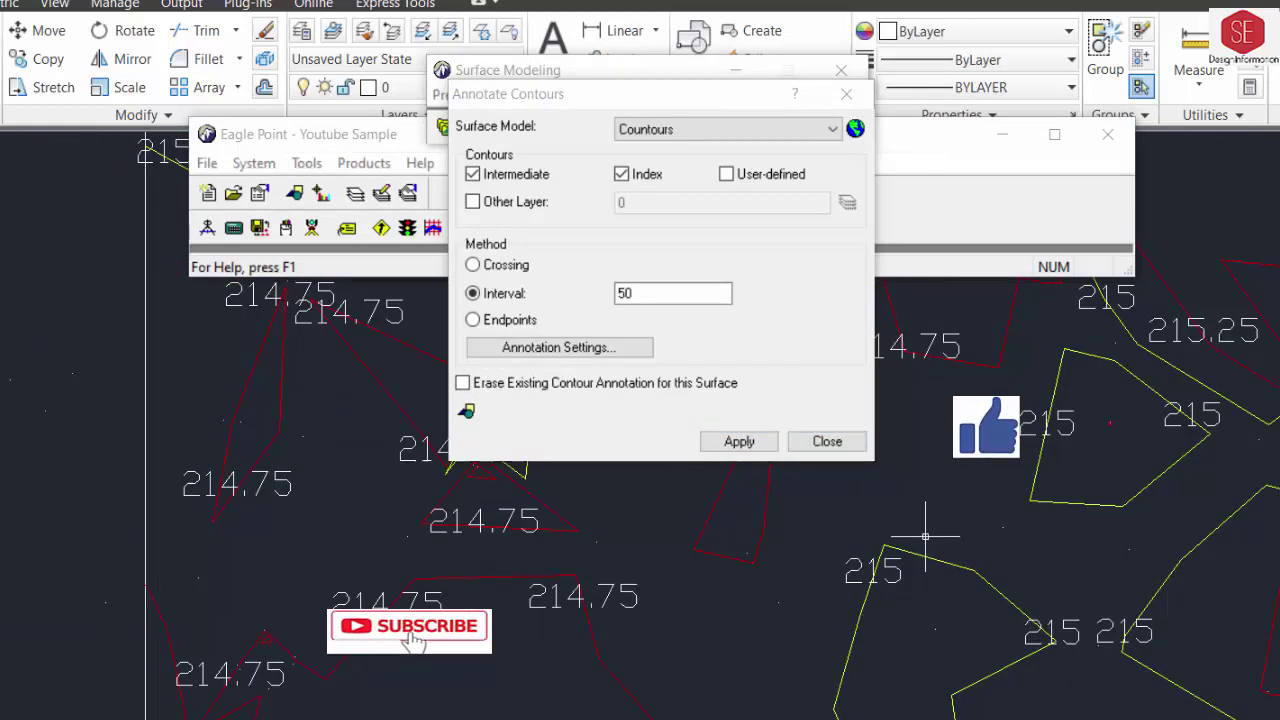
# Label the tall rectangle's contours in the Middle, enclosed in circle symbols
pyautogui.click(595, 347)
pyautogui.click(760, 155)
pyautogui.click(768, 190)
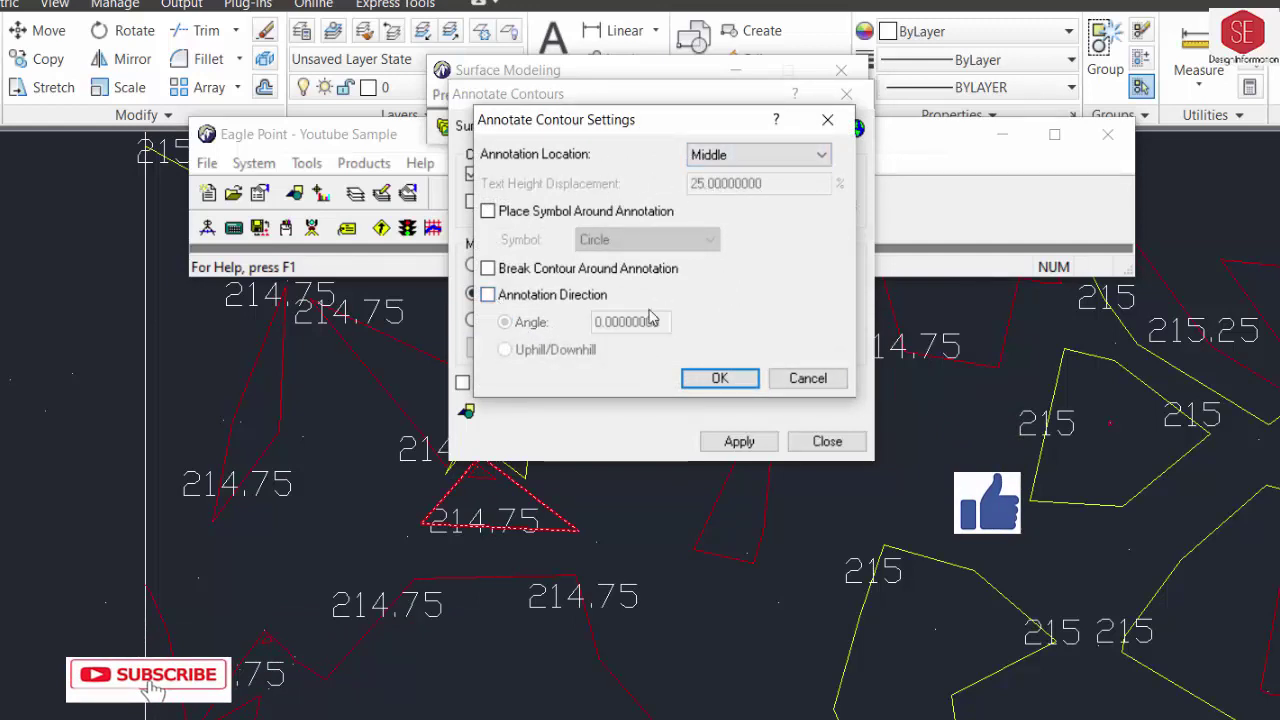
pyautogui.click(489, 212)
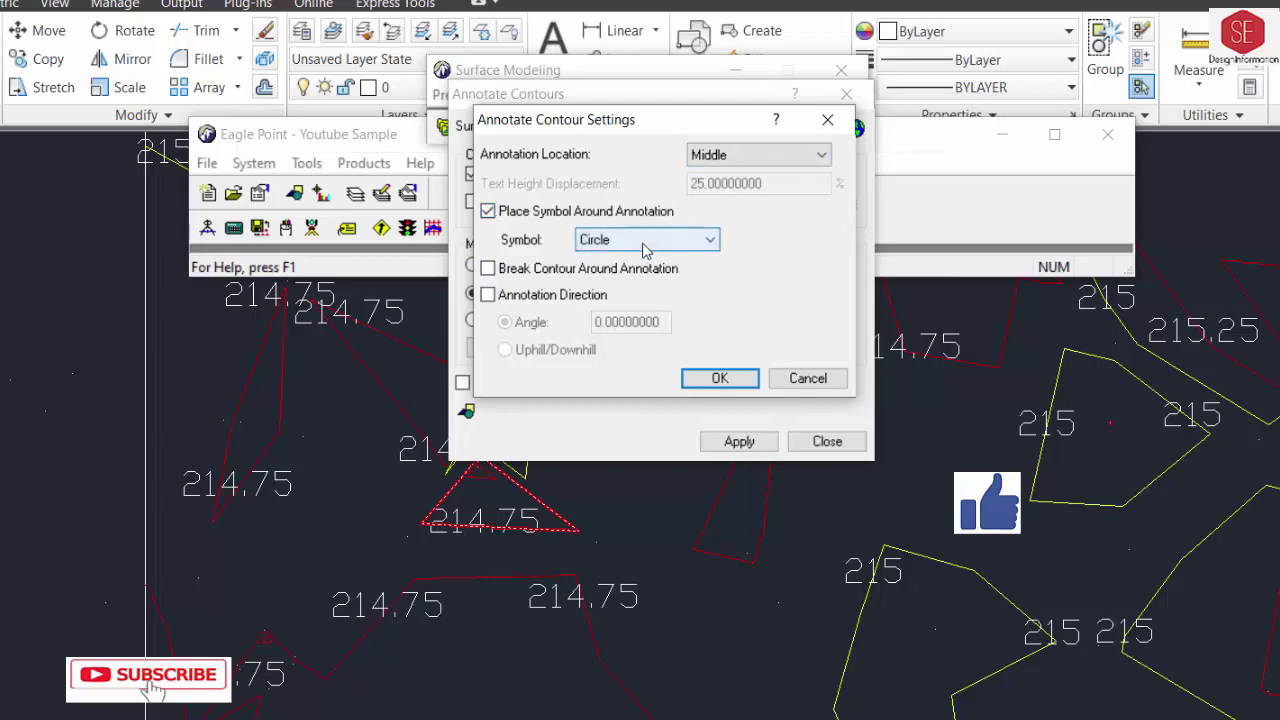
pyautogui.click(645, 242)
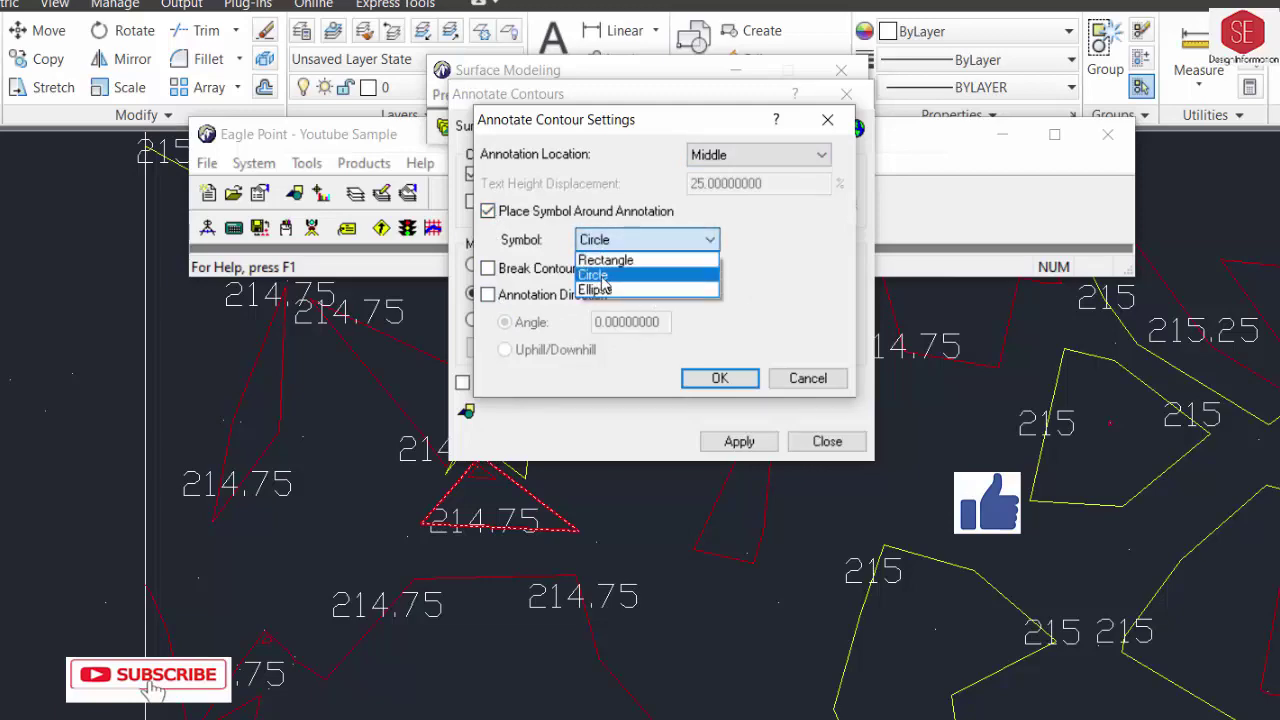
pyautogui.click(628, 275)
pyautogui.click(720, 379)
pyautogui.click(735, 441)
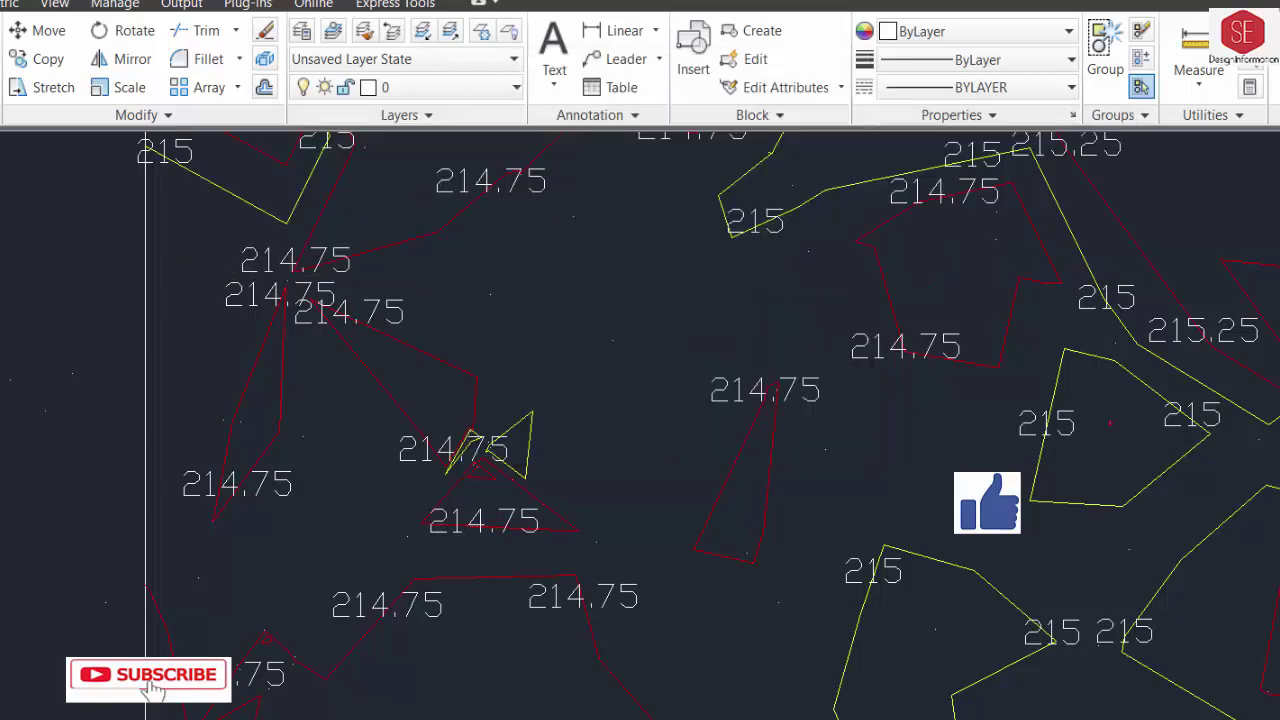
pyautogui.scroll(-10, 738, 357)
pyautogui.scroll(-3, 550, 269)
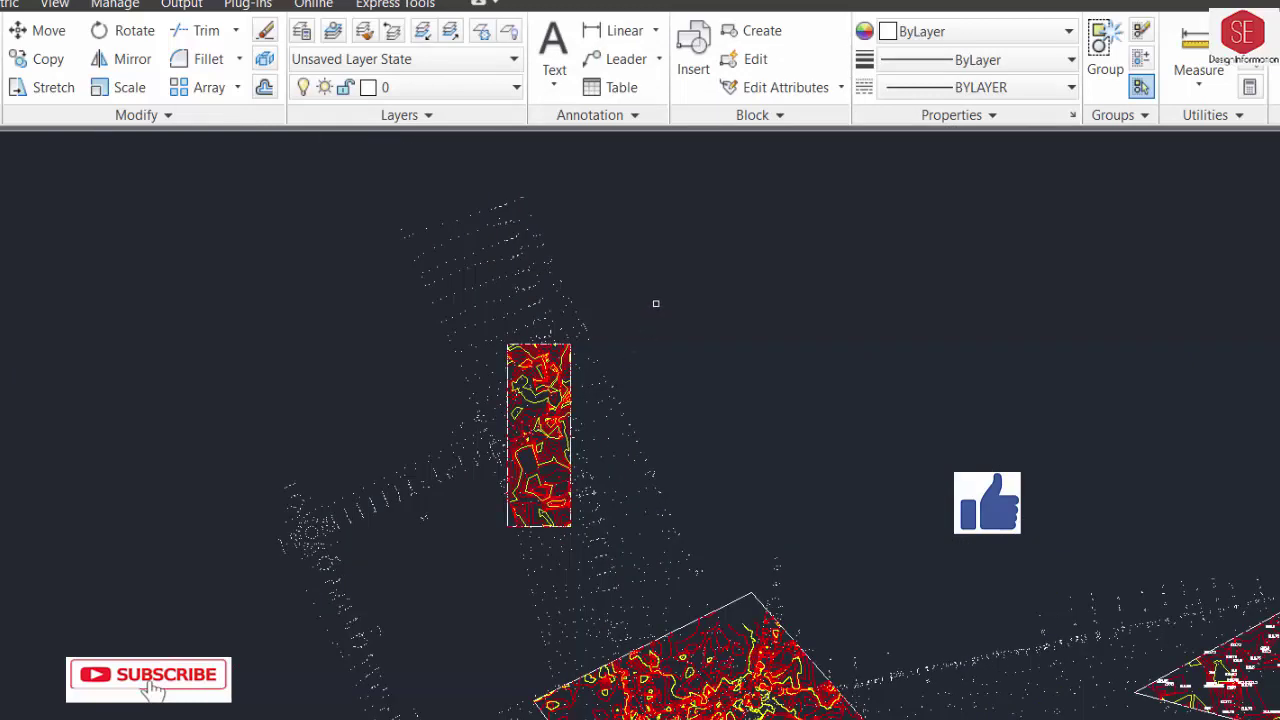
pyautogui.press('Return')
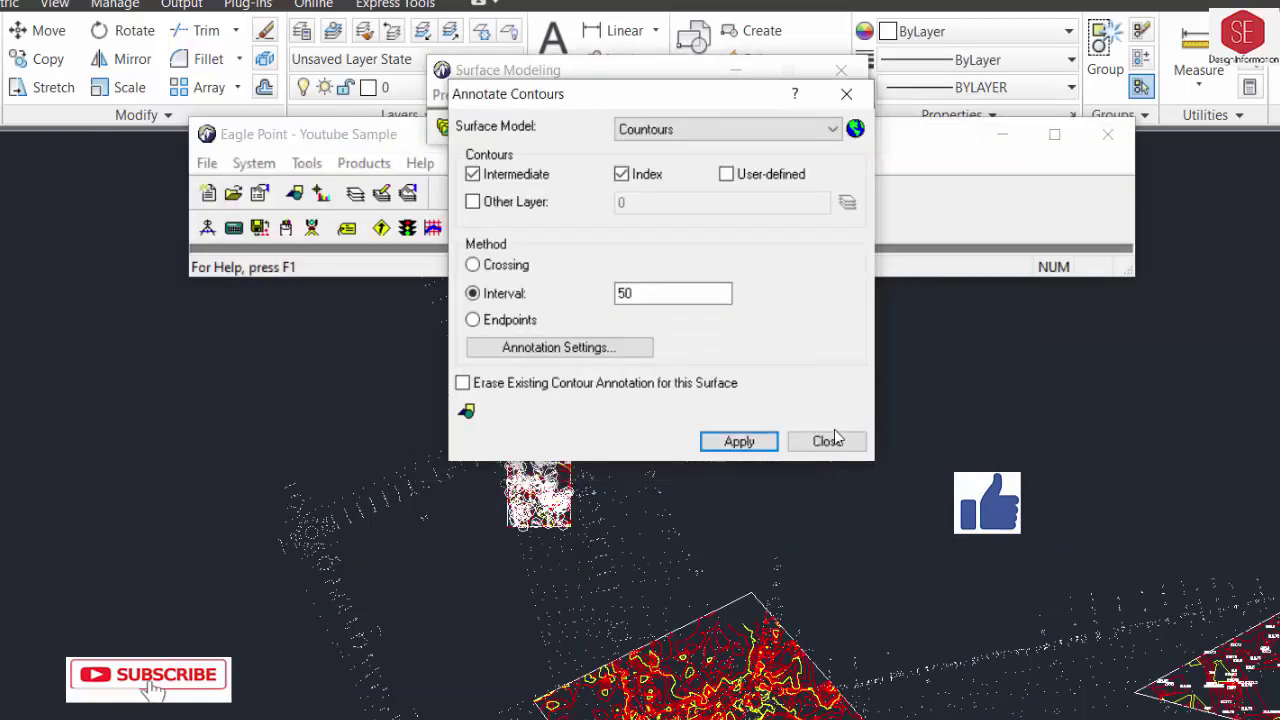
pyautogui.click(827, 441)
# Zoom out and start a new contour annotation with interval 120
pyautogui.scroll(8, 523, 495)
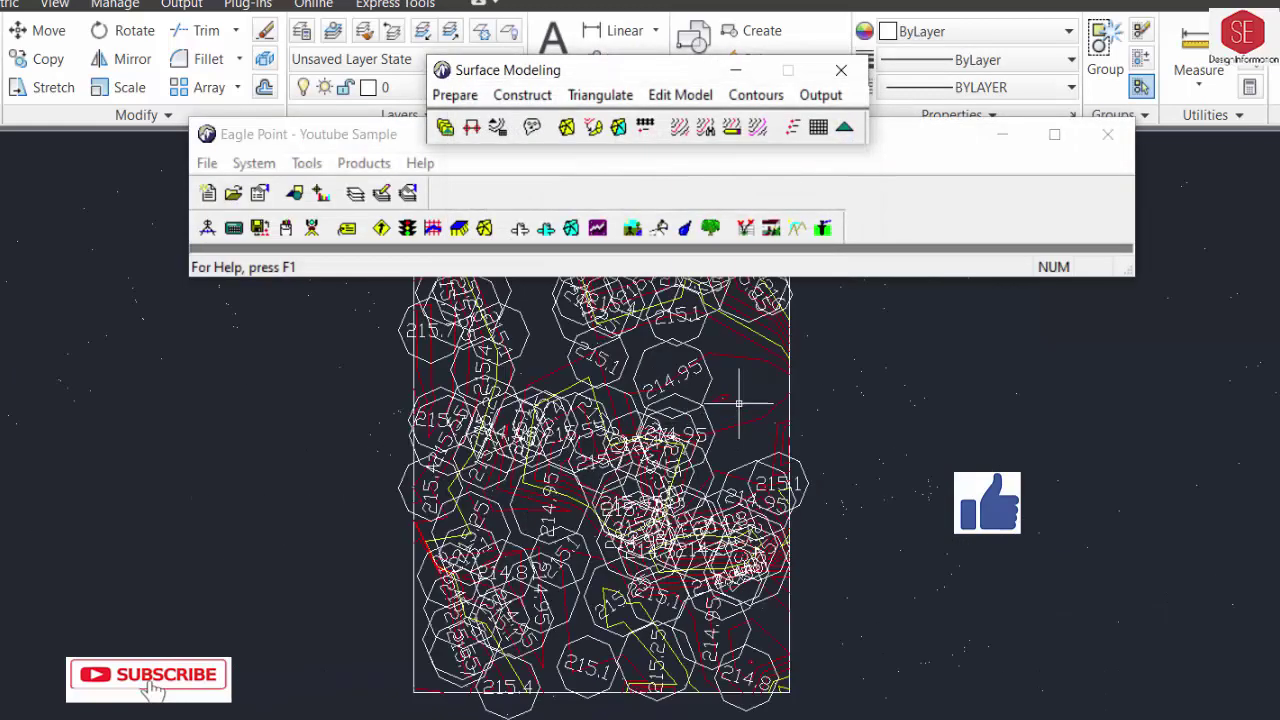
pyautogui.scroll(3, 738, 403)
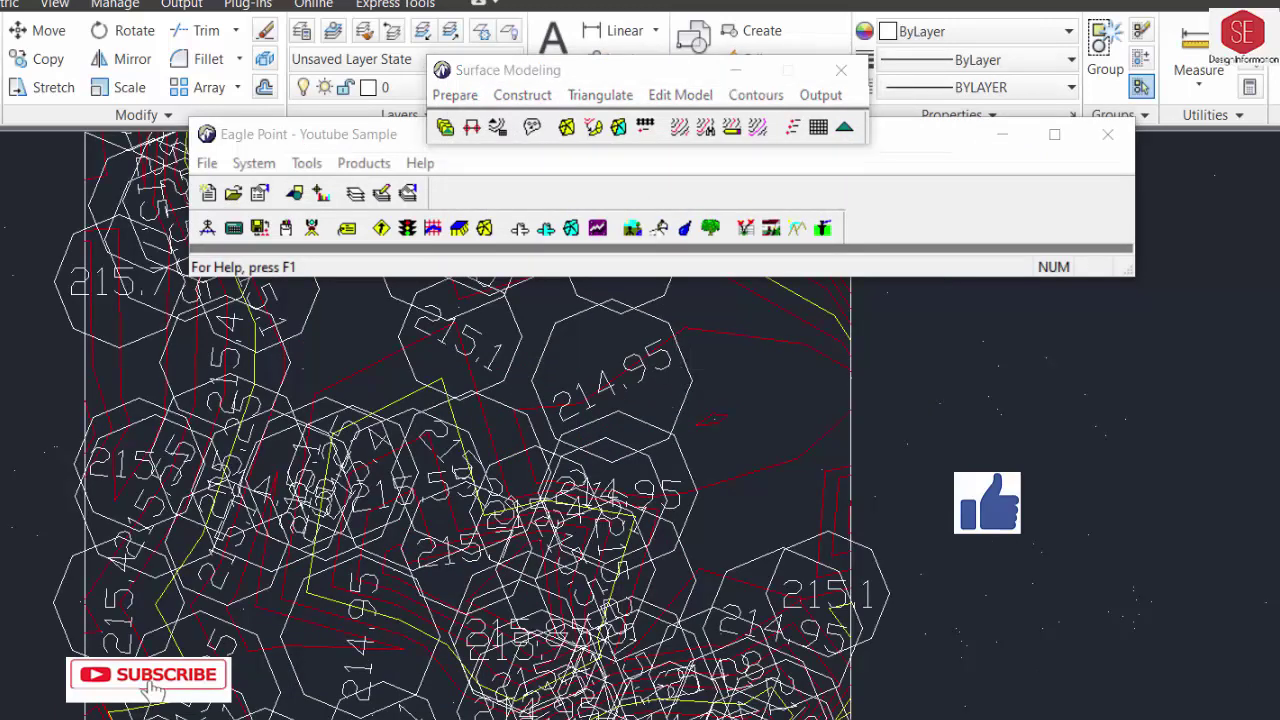
pyautogui.scroll(-2, 489, 437)
pyautogui.scroll(-2, 489, 437)
pyautogui.scroll(-4, 489, 437)
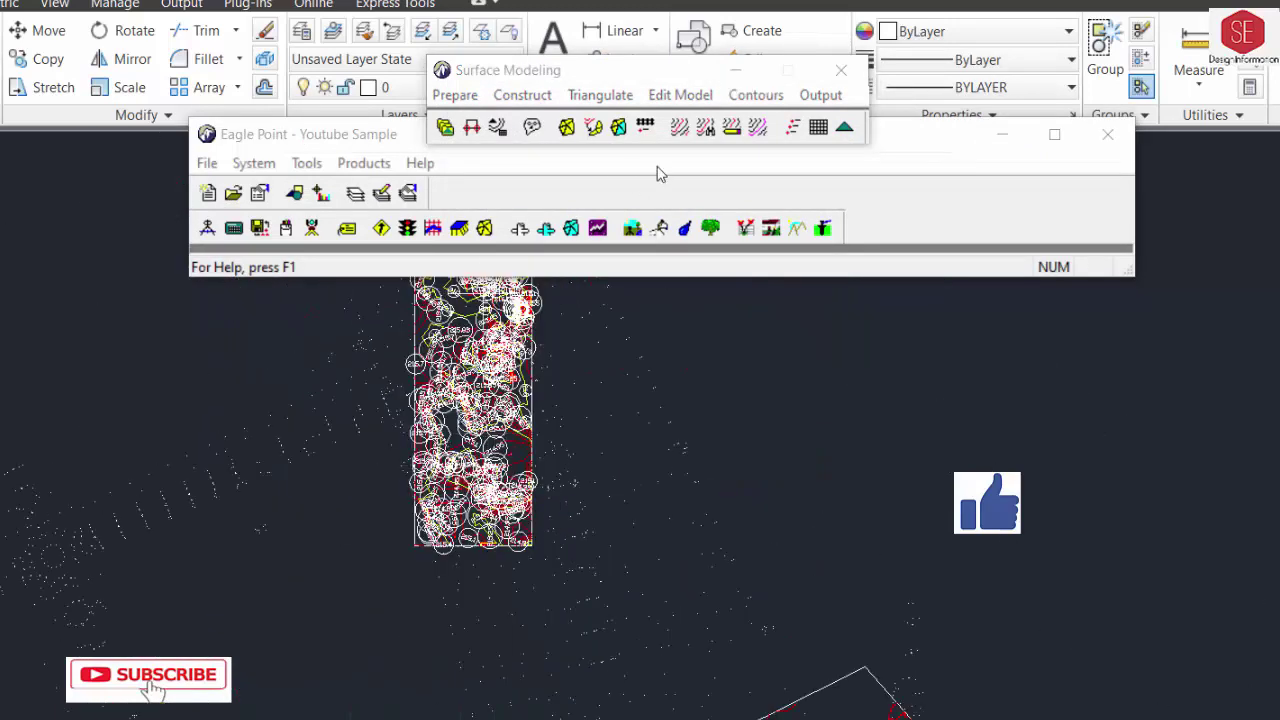
pyautogui.click(755, 95)
pyautogui.click(773, 287)
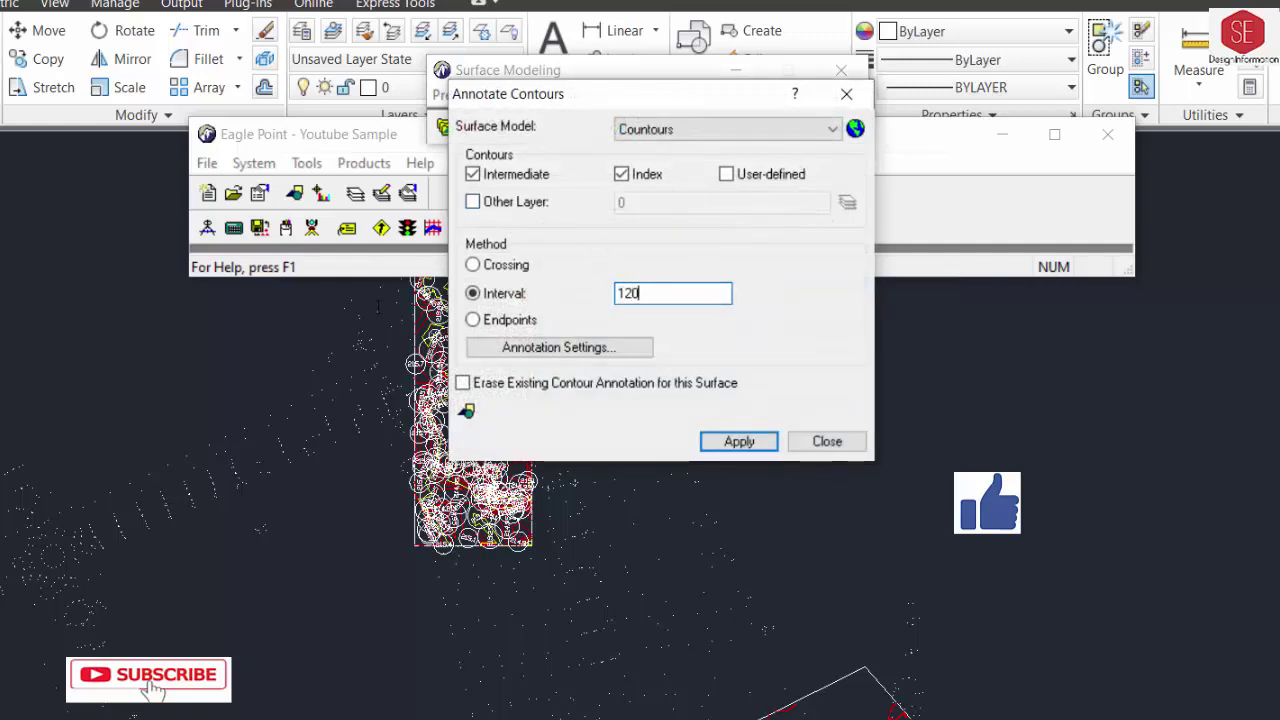
# Drop the enclosing symbols, break contours around labels, and apply at interval 120
pyautogui.click(576, 350)
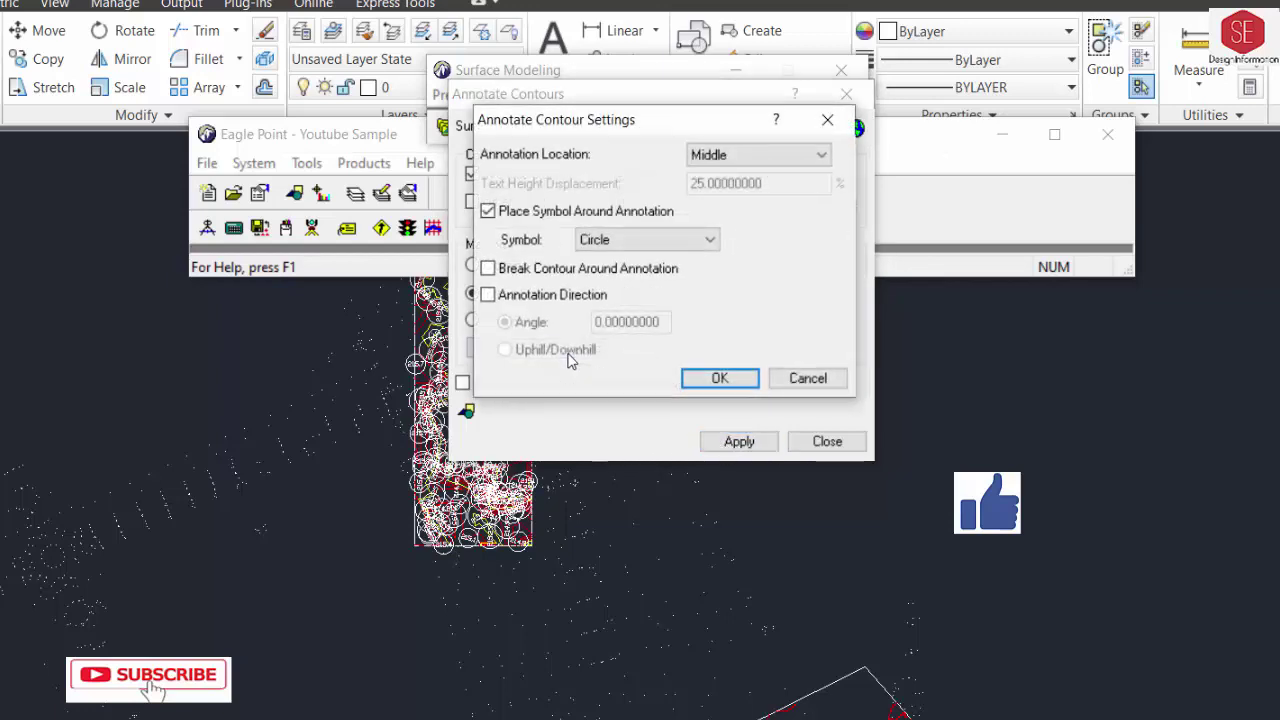
pyautogui.click(629, 245)
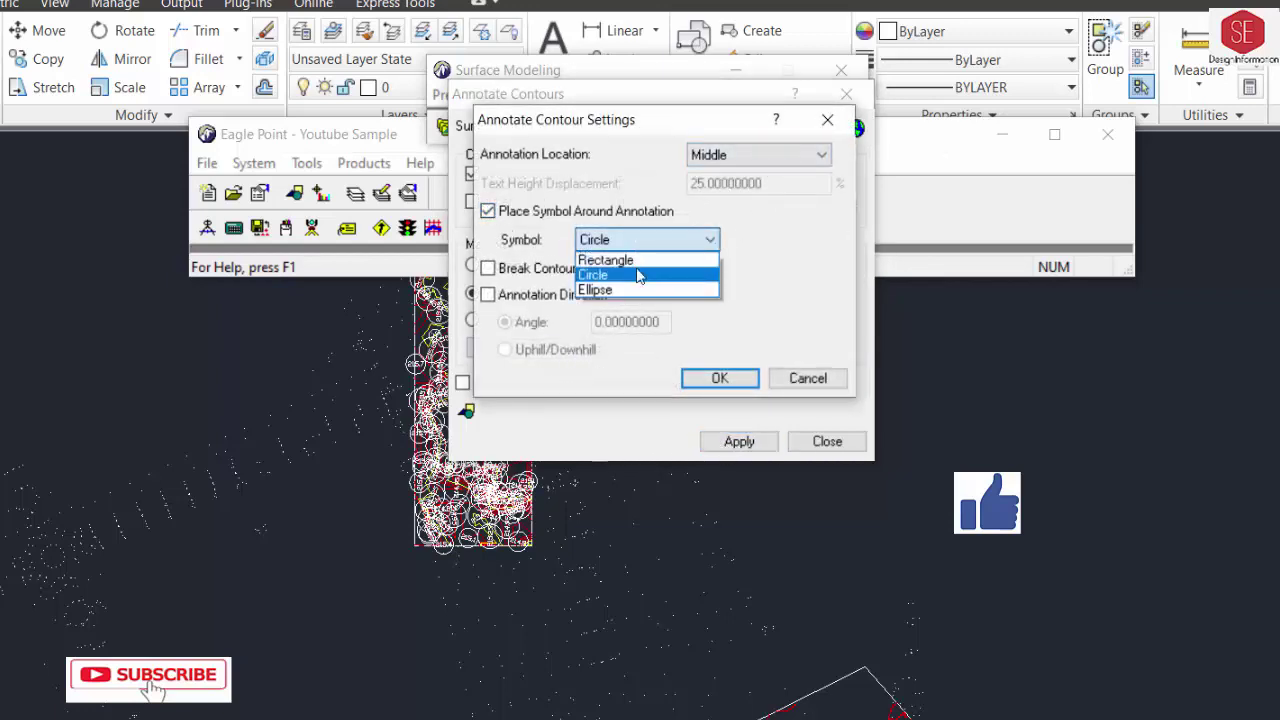
pyautogui.click(488, 212)
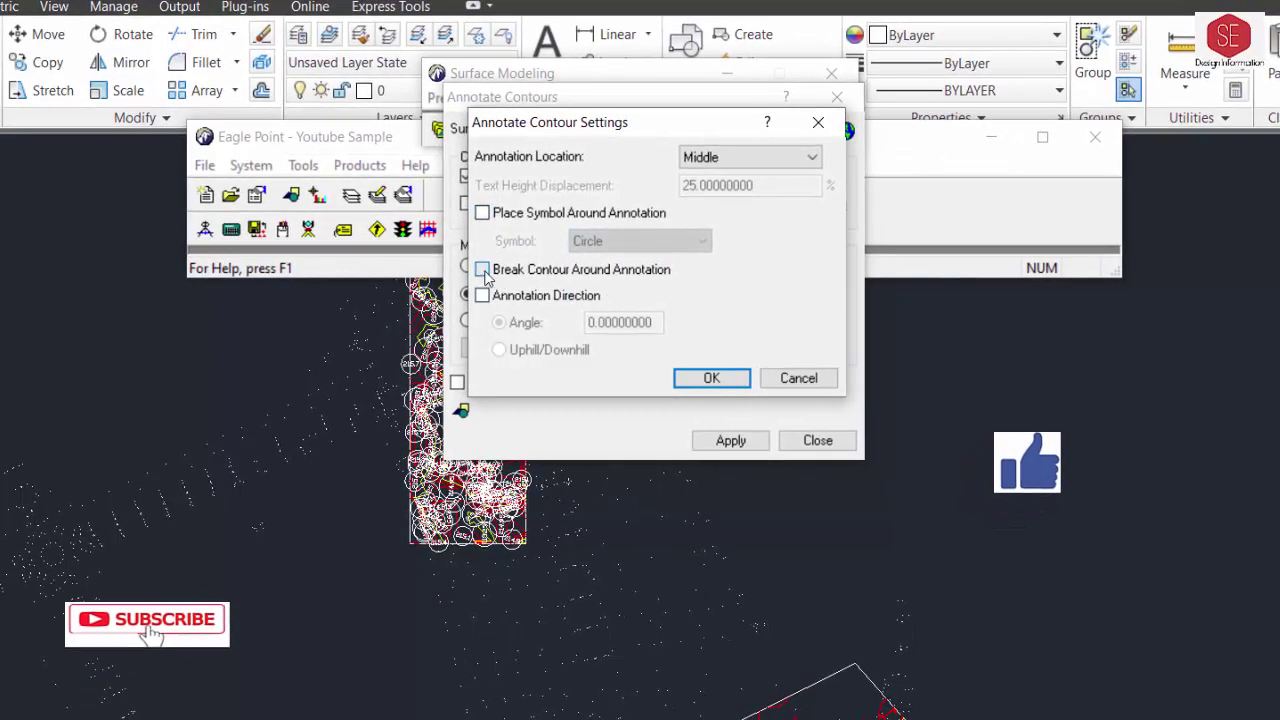
pyautogui.click(483, 270)
pyautogui.click(705, 378)
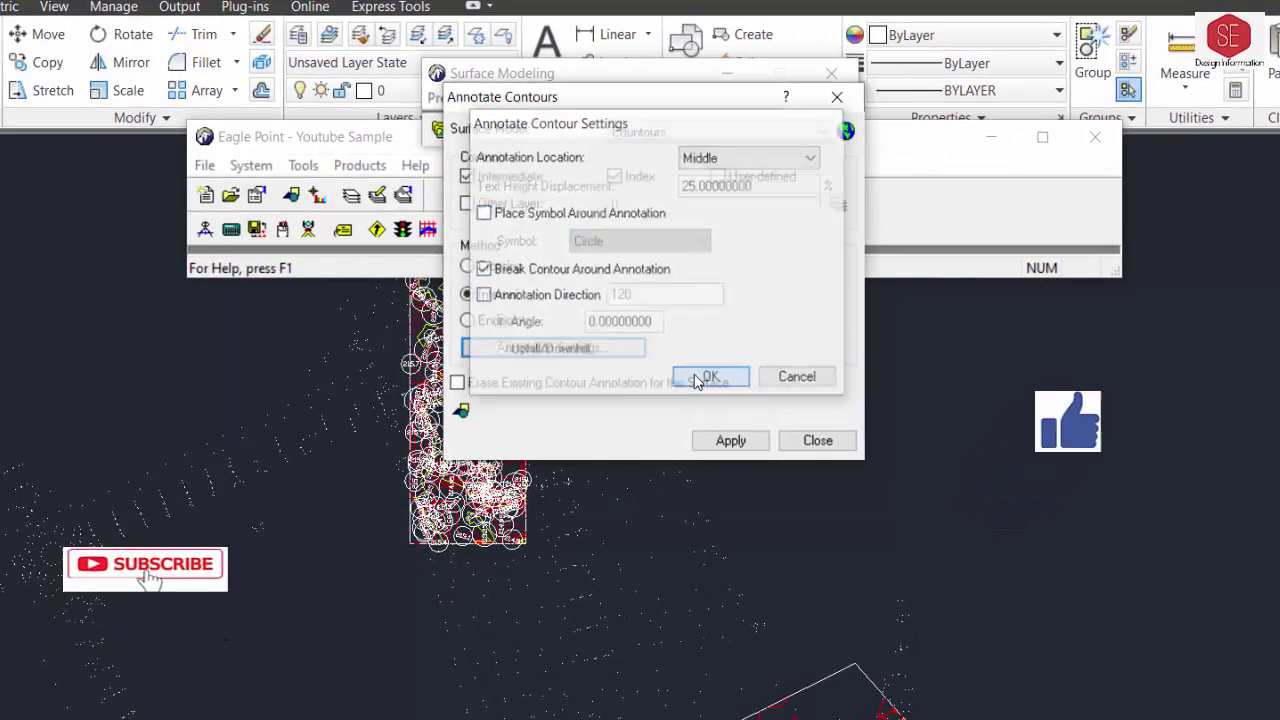
pyautogui.click(731, 441)
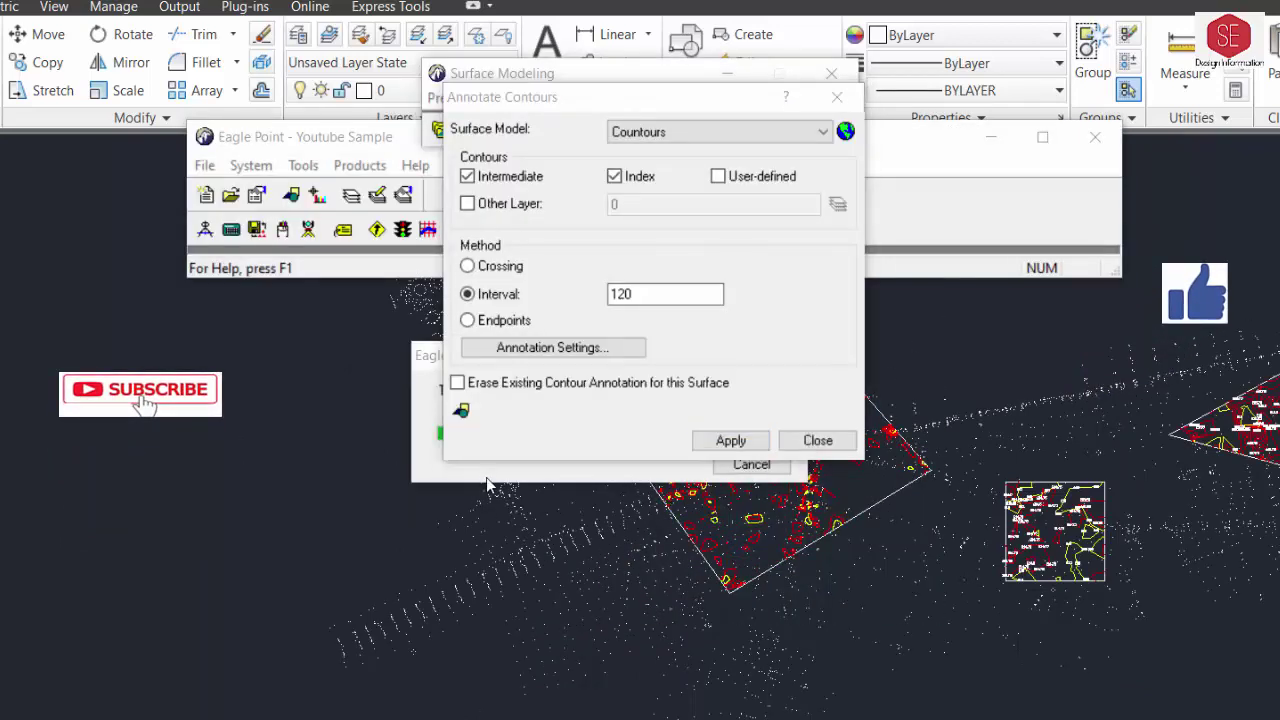
# Close the contour annotation window and zoom in to inspect the elevation labels
pyautogui.click(818, 441)
pyautogui.scroll(2, 880, 430)
pyautogui.scroll(2, 943, 400)
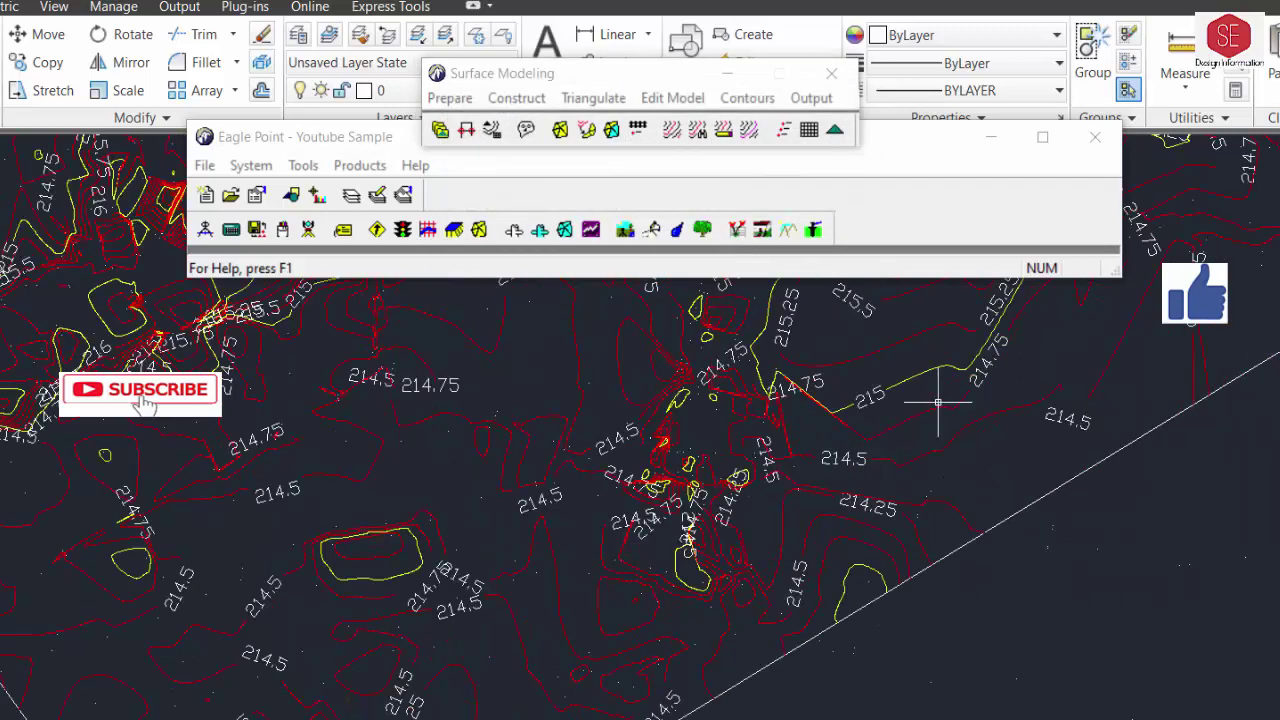
pyautogui.scroll(2, 1045, 370)
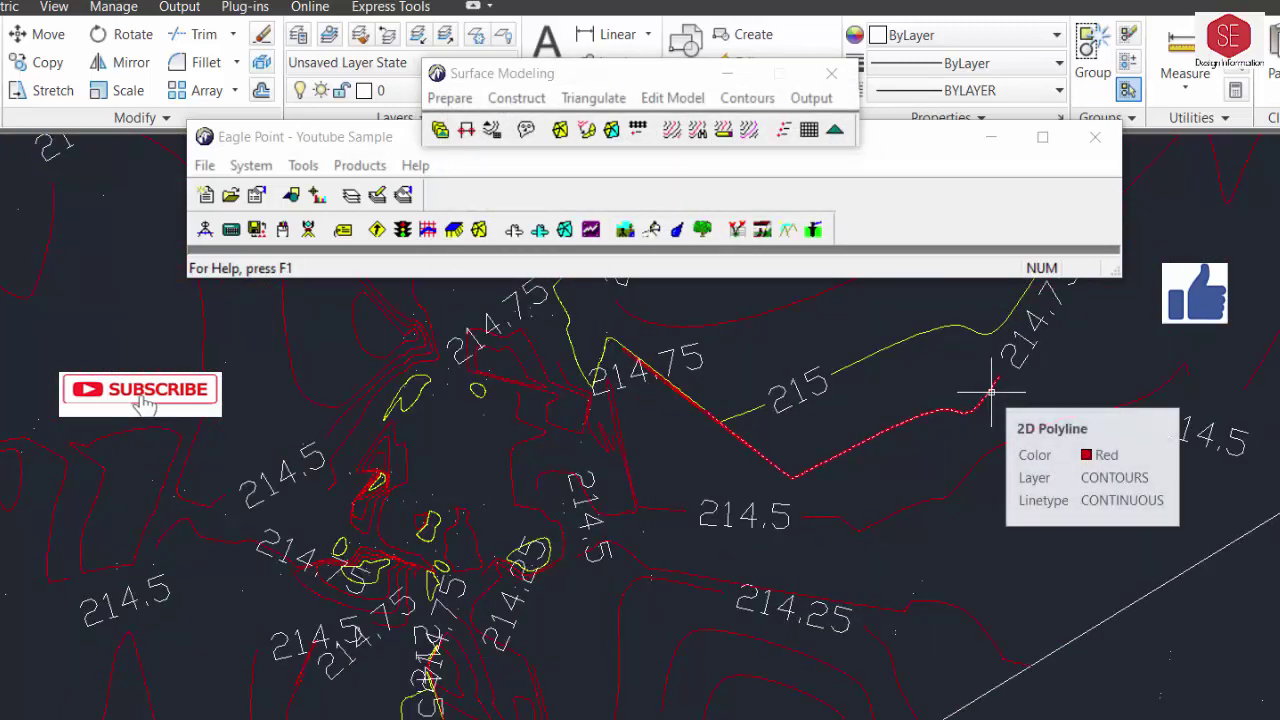
pyautogui.scroll(-2, 990, 395)
pyautogui.scroll(3, 898, 537)
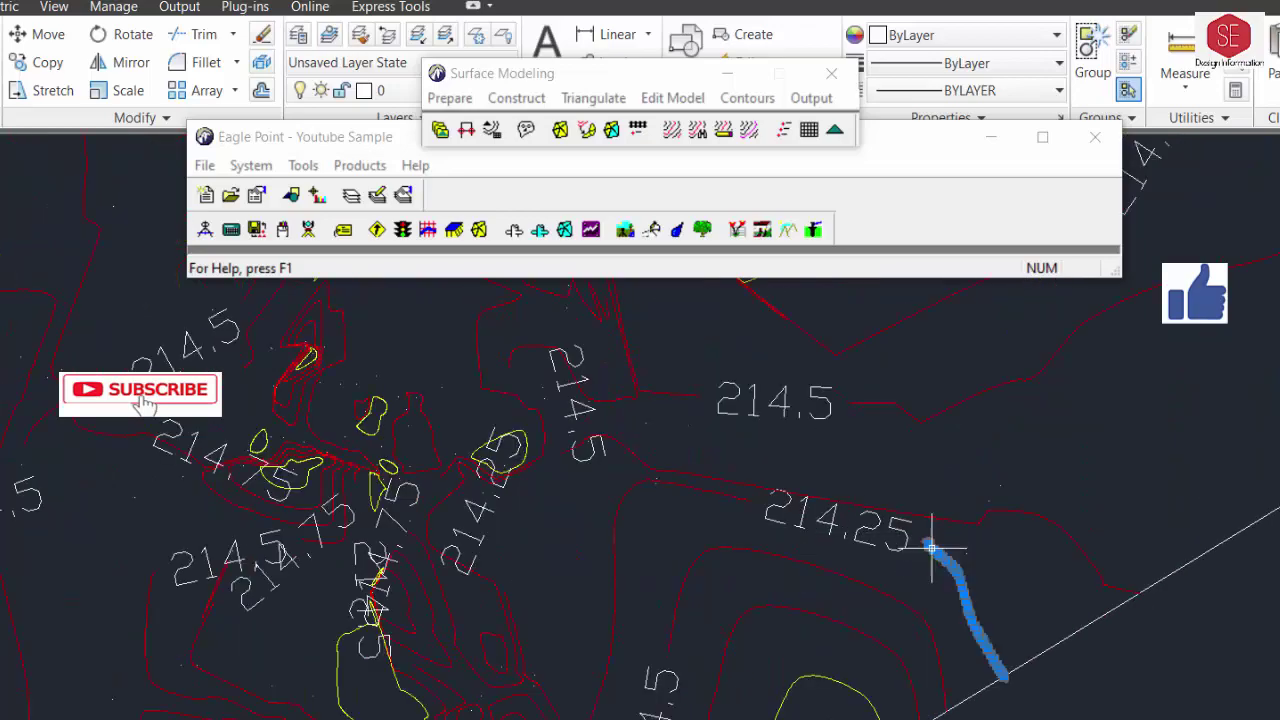
# Inspect one contour line, clear the selection, and bring all four labelled boundary areas into view
pyautogui.click(930, 548)
pyautogui.scroll(-5, 860, 545)
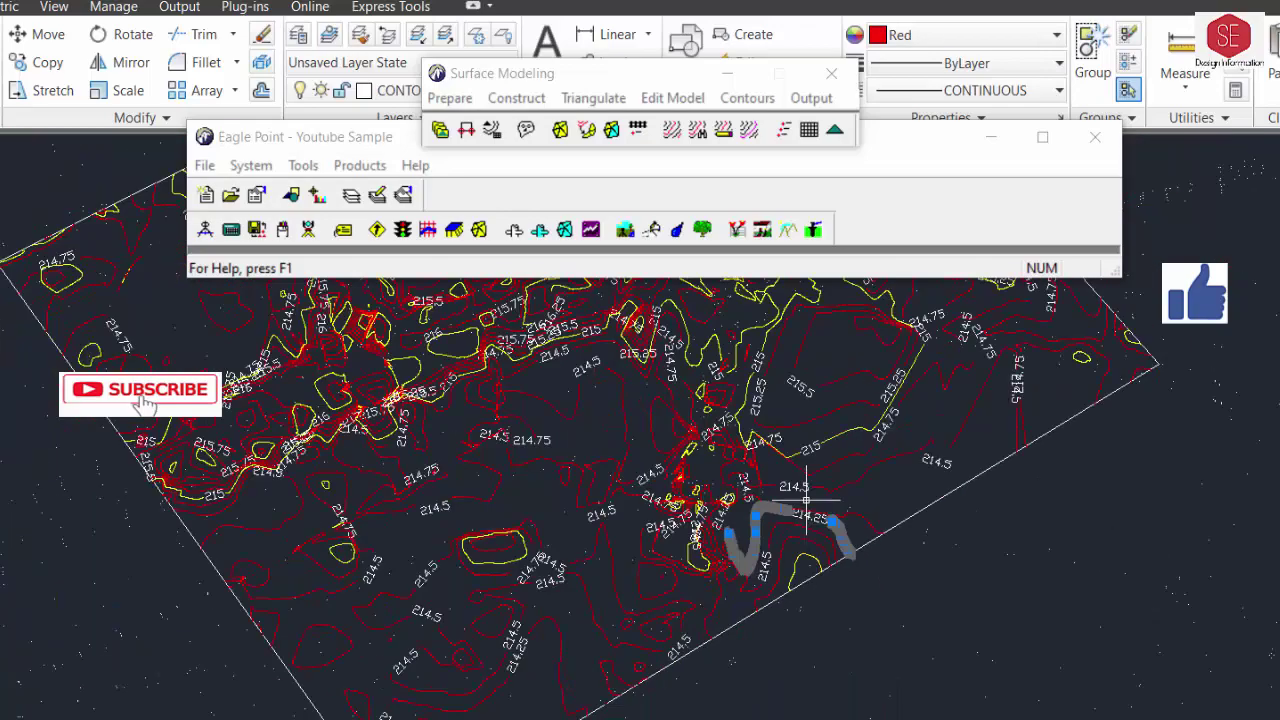
pyautogui.press('Escape')
pyautogui.scroll(-3, 1063, 434)
pyautogui.scroll(3, 769, 386)
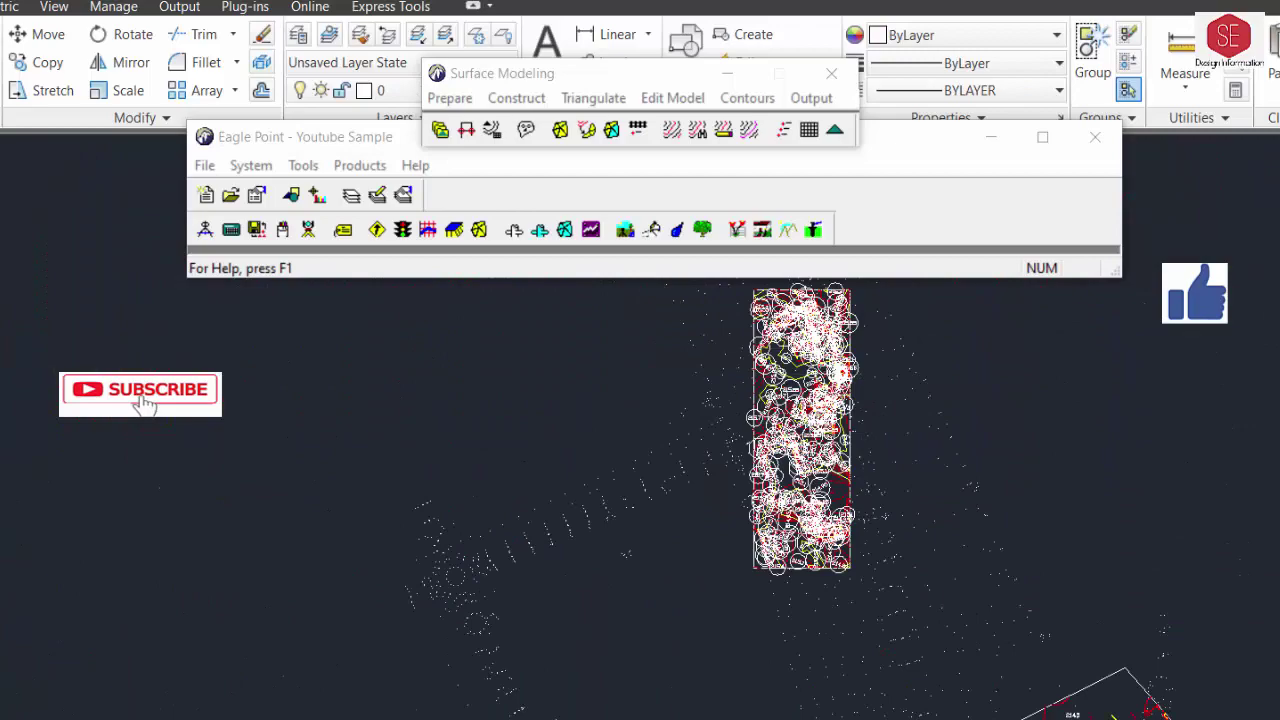
pyautogui.scroll(-3, 823, 332)
pyautogui.moveTo(1100, 585)
pyautogui.mouseDown(button='middle')
pyautogui.moveTo(943, 543)
pyautogui.moveTo(920, 586)
pyautogui.mouseUp(button='middle')
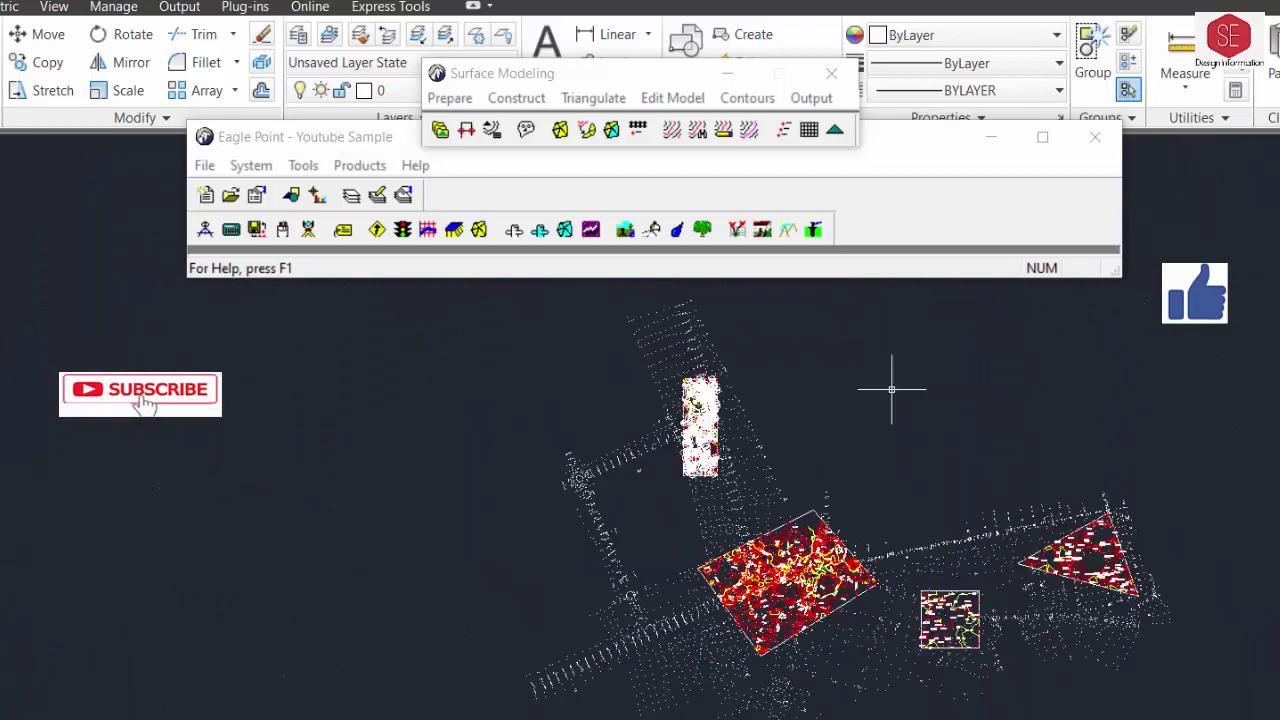